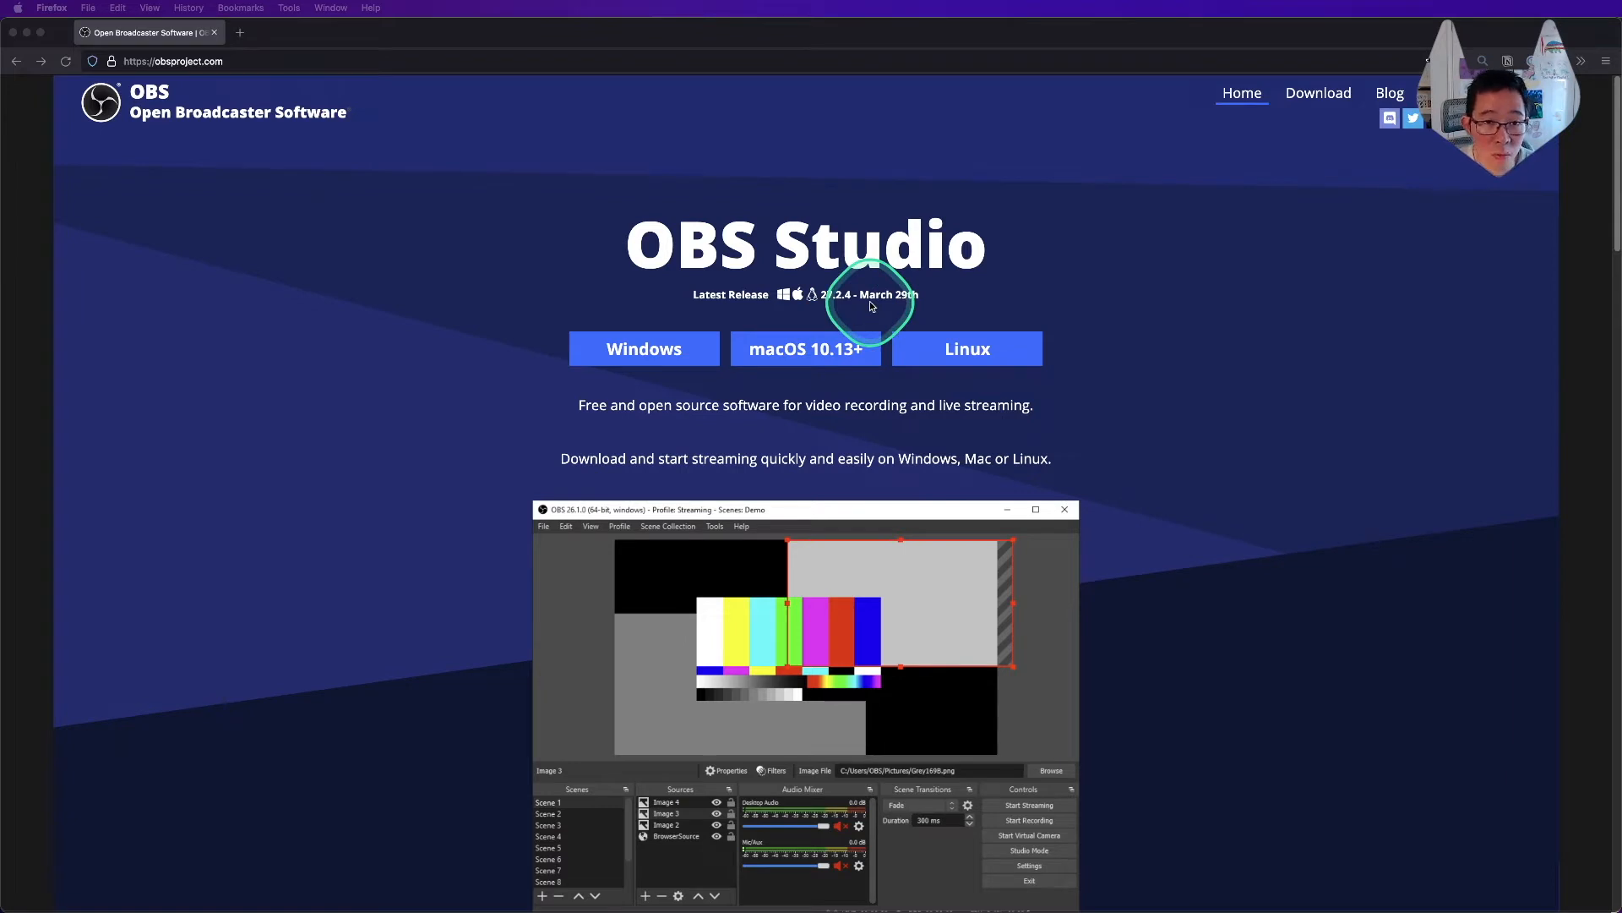
# Download the OBS Studio installer for macOS 10.13+ and open the downloaded obs-mac-27.2.4.dmg file.
pyautogui.click(809, 356)
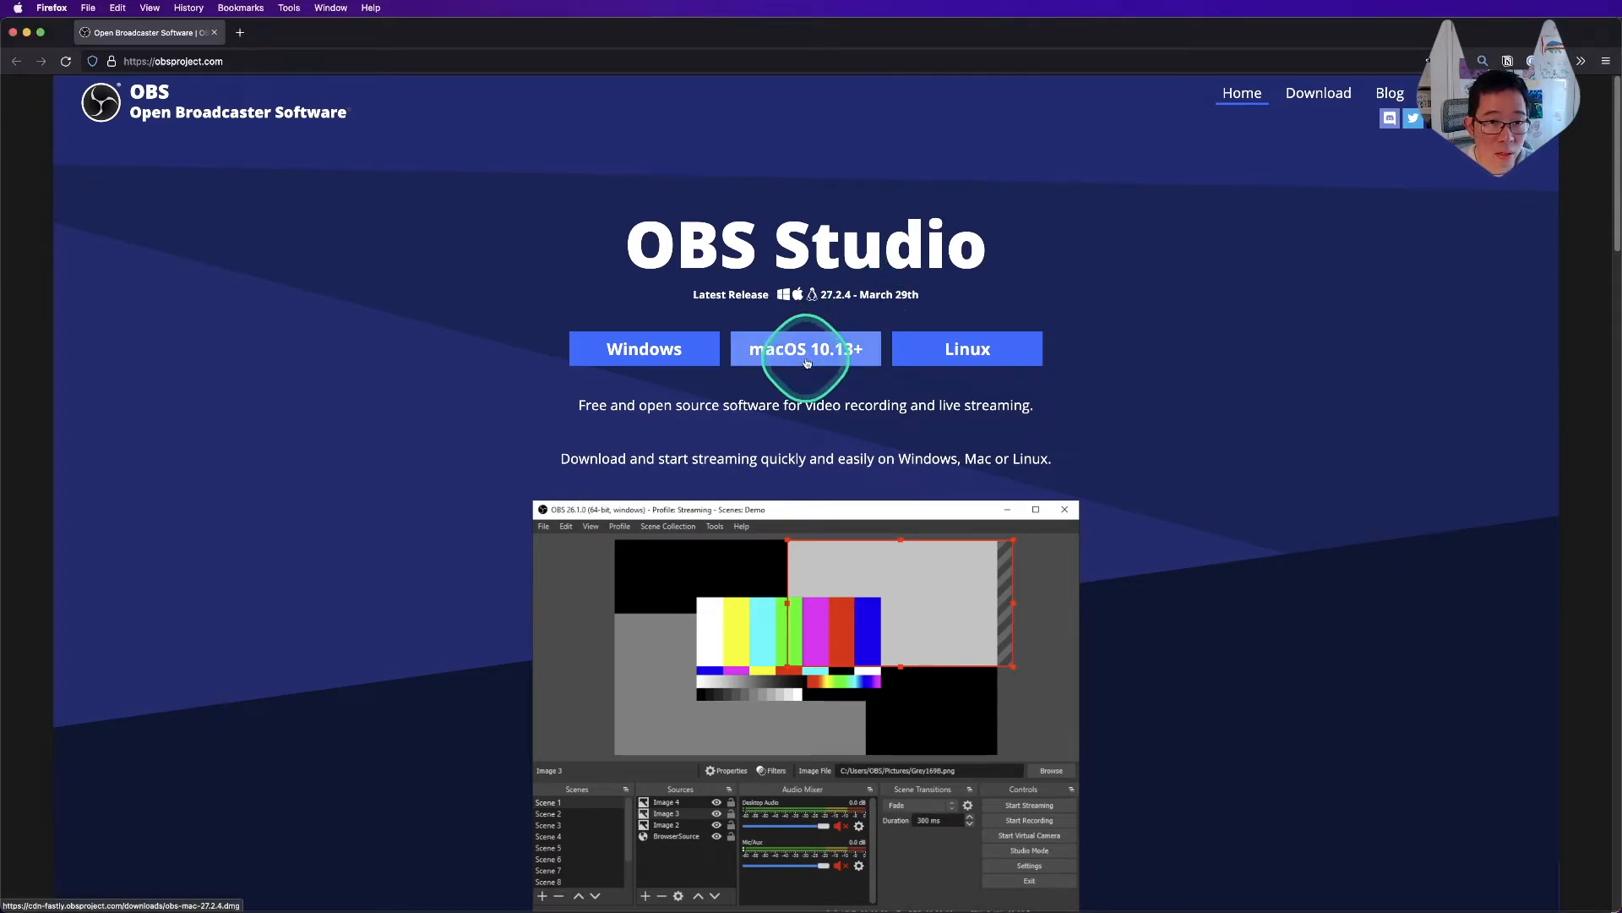
pyautogui.click(807, 357)
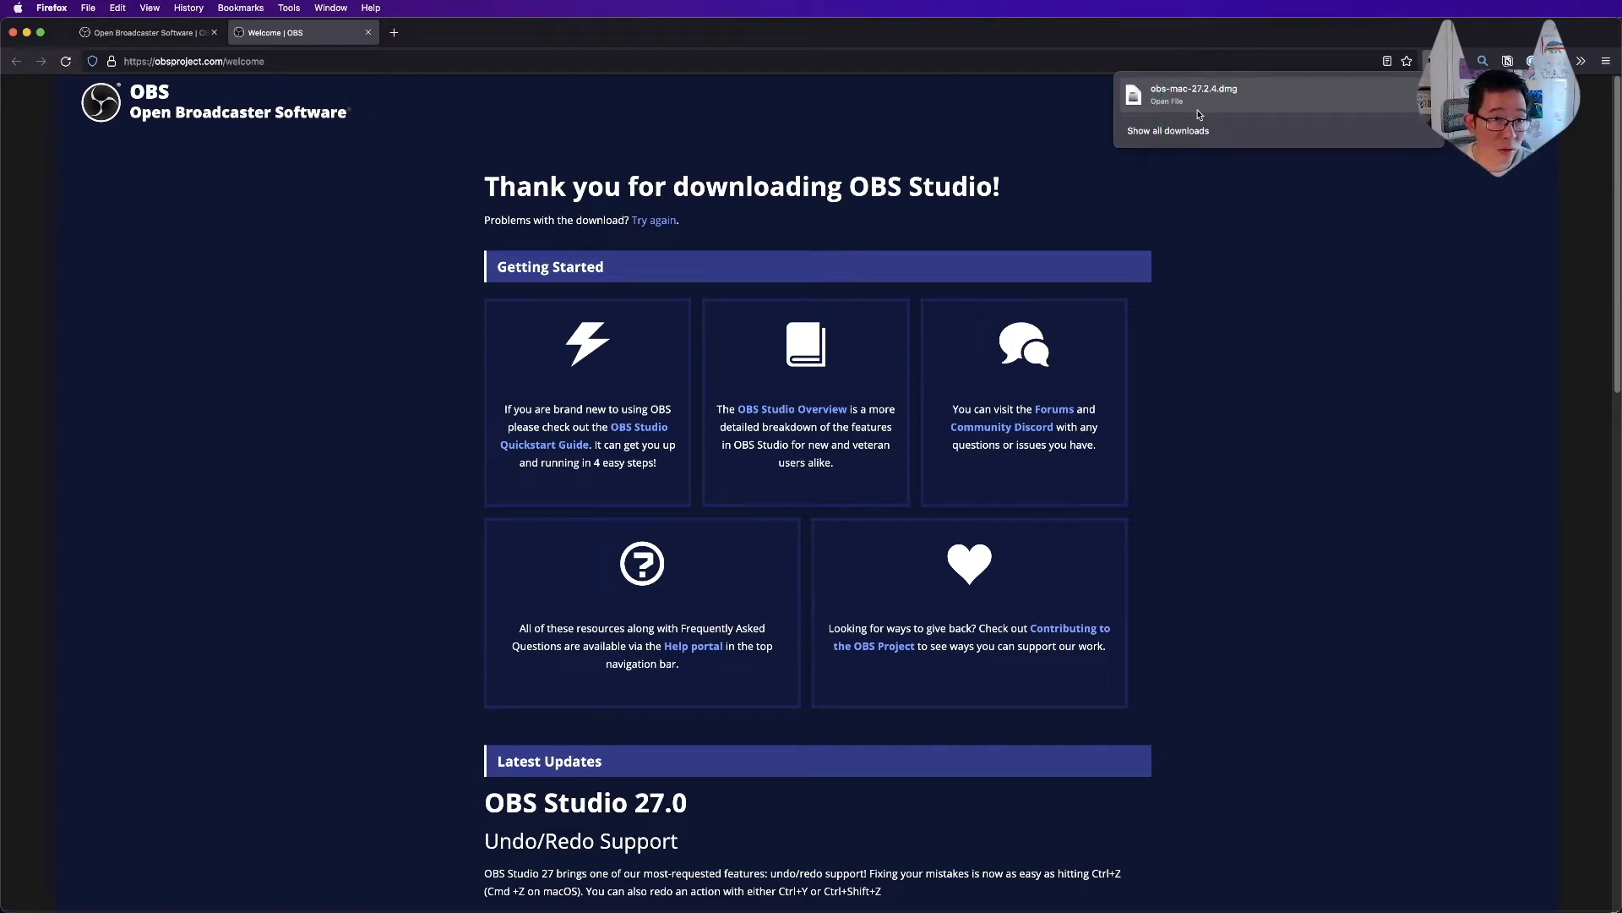
pyautogui.click(1195, 105)
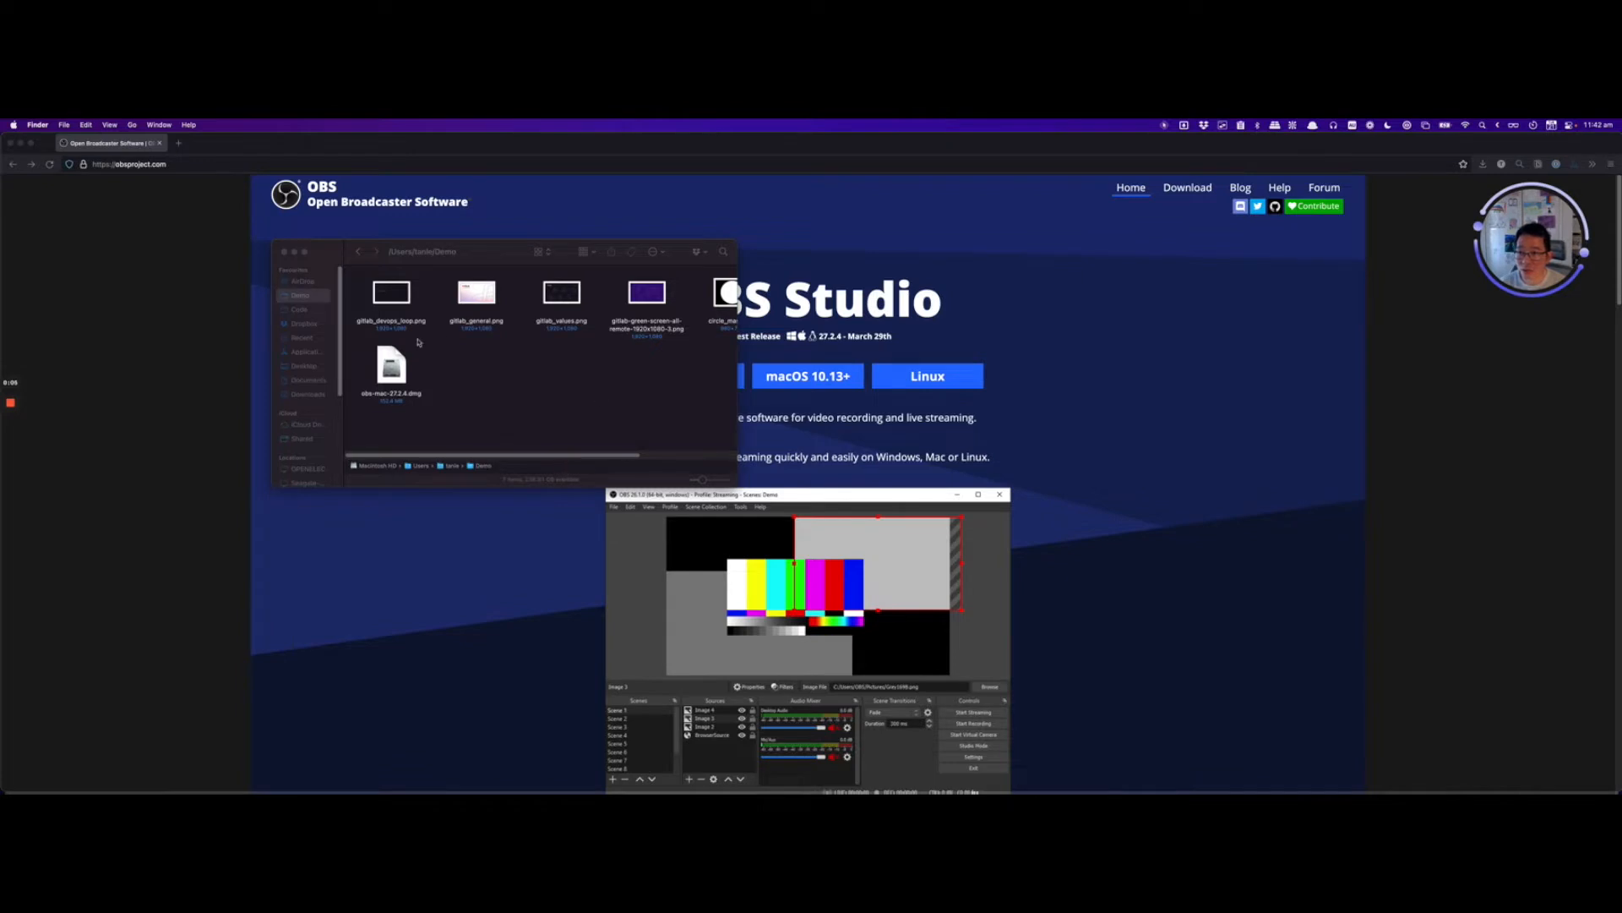
# Install OBS.app from the obs-mac-27.2.4.dmg disk image in the Demo folder into Applications, and open the Applications folder.
pyautogui.doubleClick(402, 371)
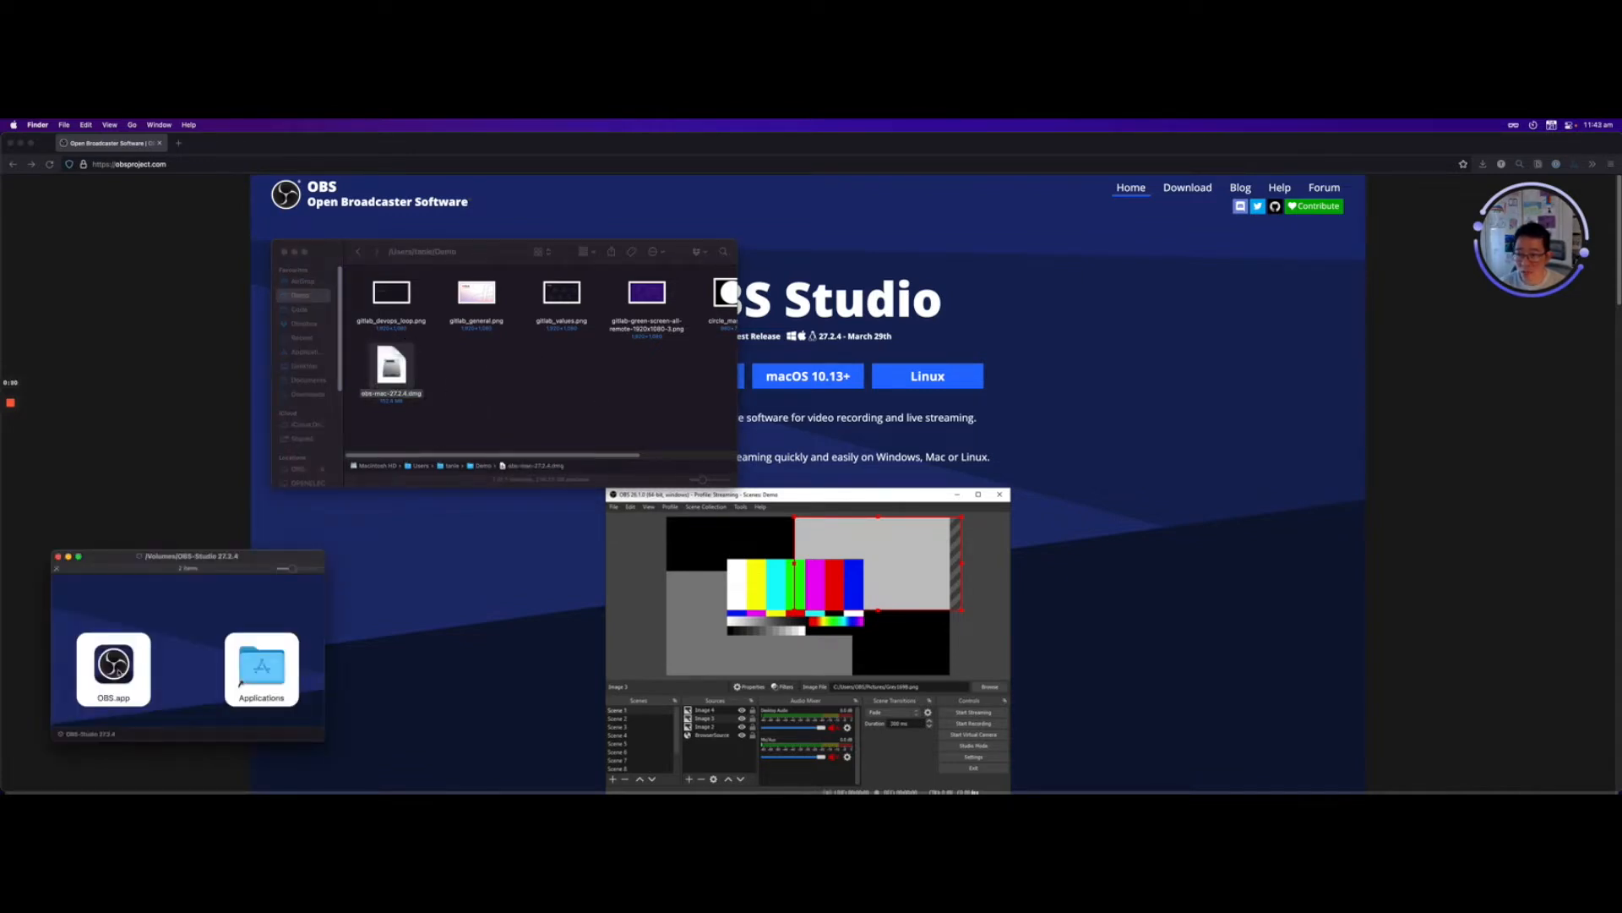
pyautogui.moveTo(121, 668); pyautogui.dragTo(275, 666)
pyautogui.doubleClick(264, 667)
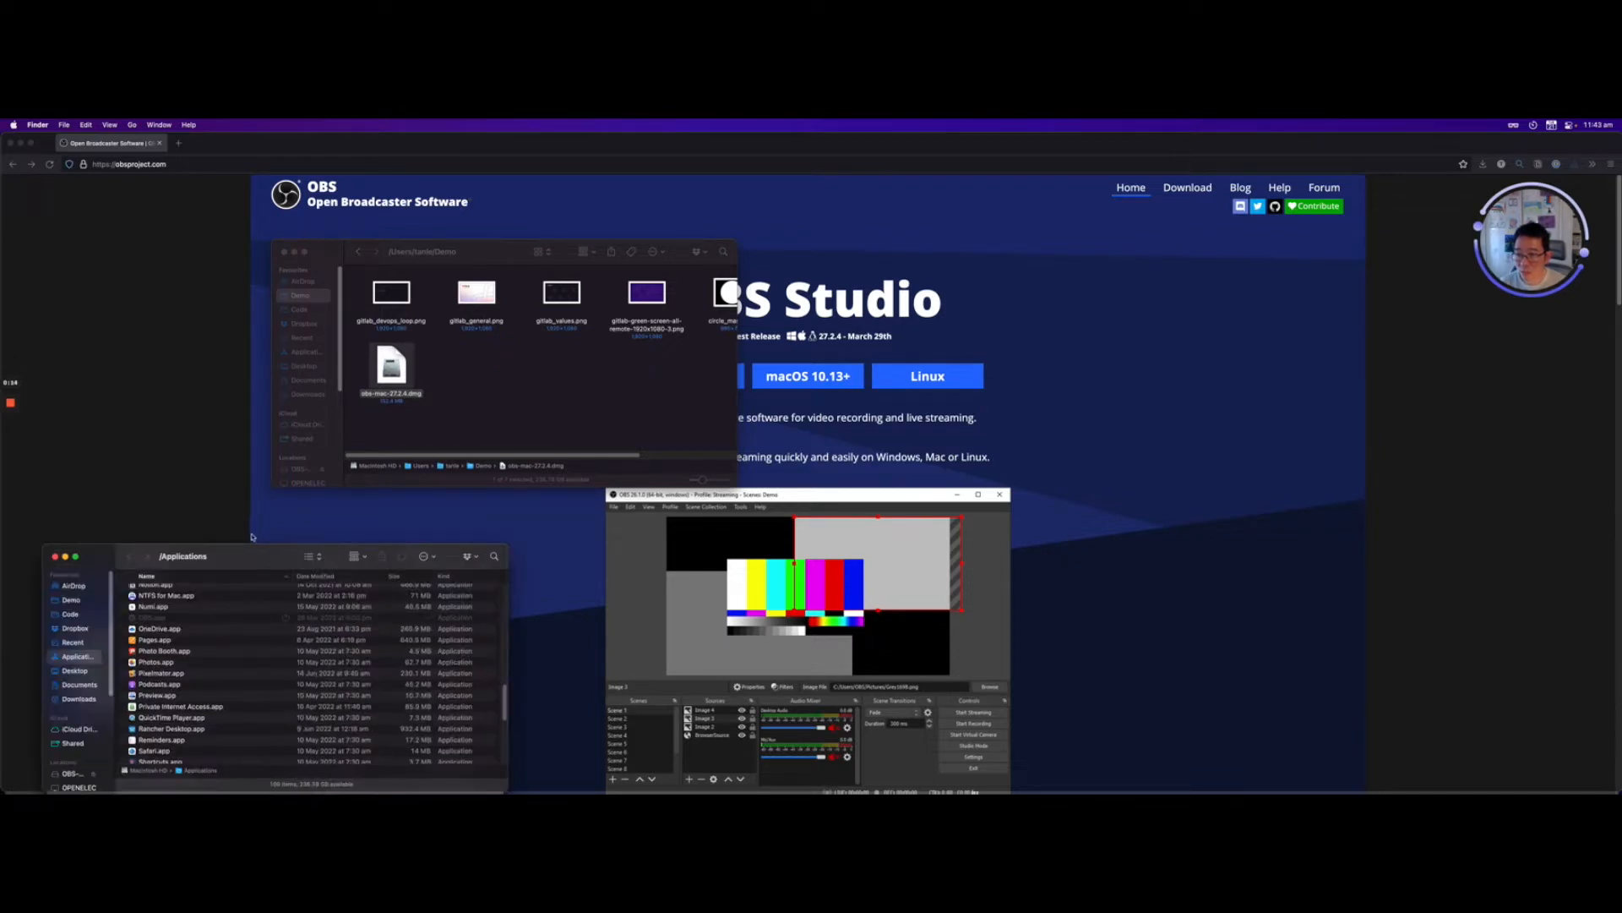
pyautogui.moveTo(258, 558); pyautogui.dragTo(495, 396)
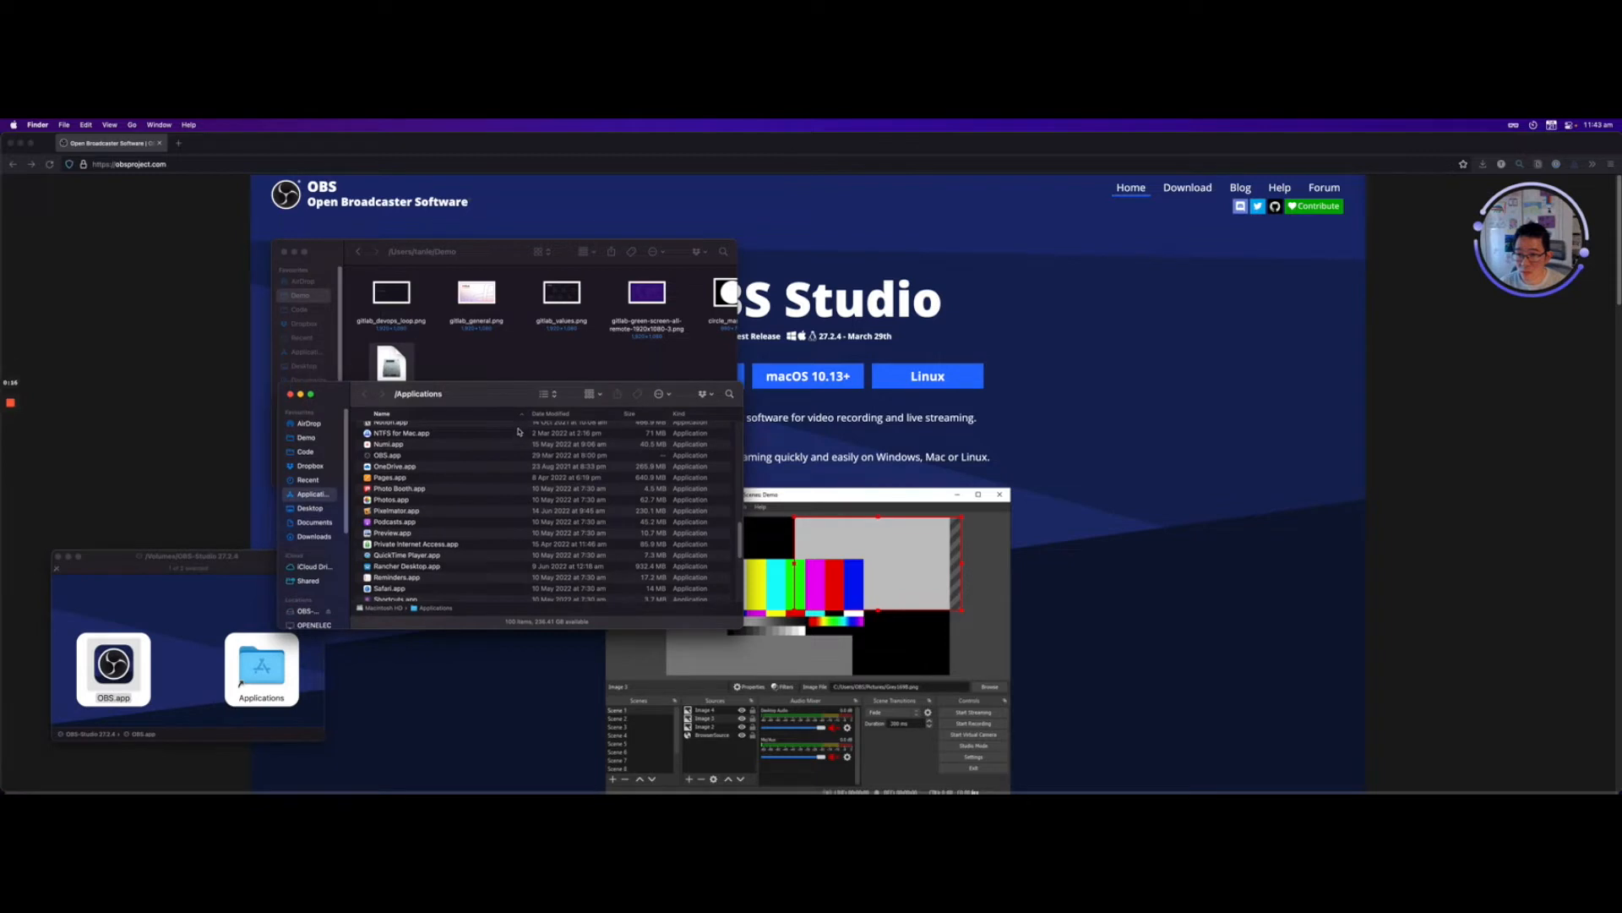
# Launch OBS.app from the Applications folder and allow the app downloaded from the internet to open.
pyautogui.click(478, 457)
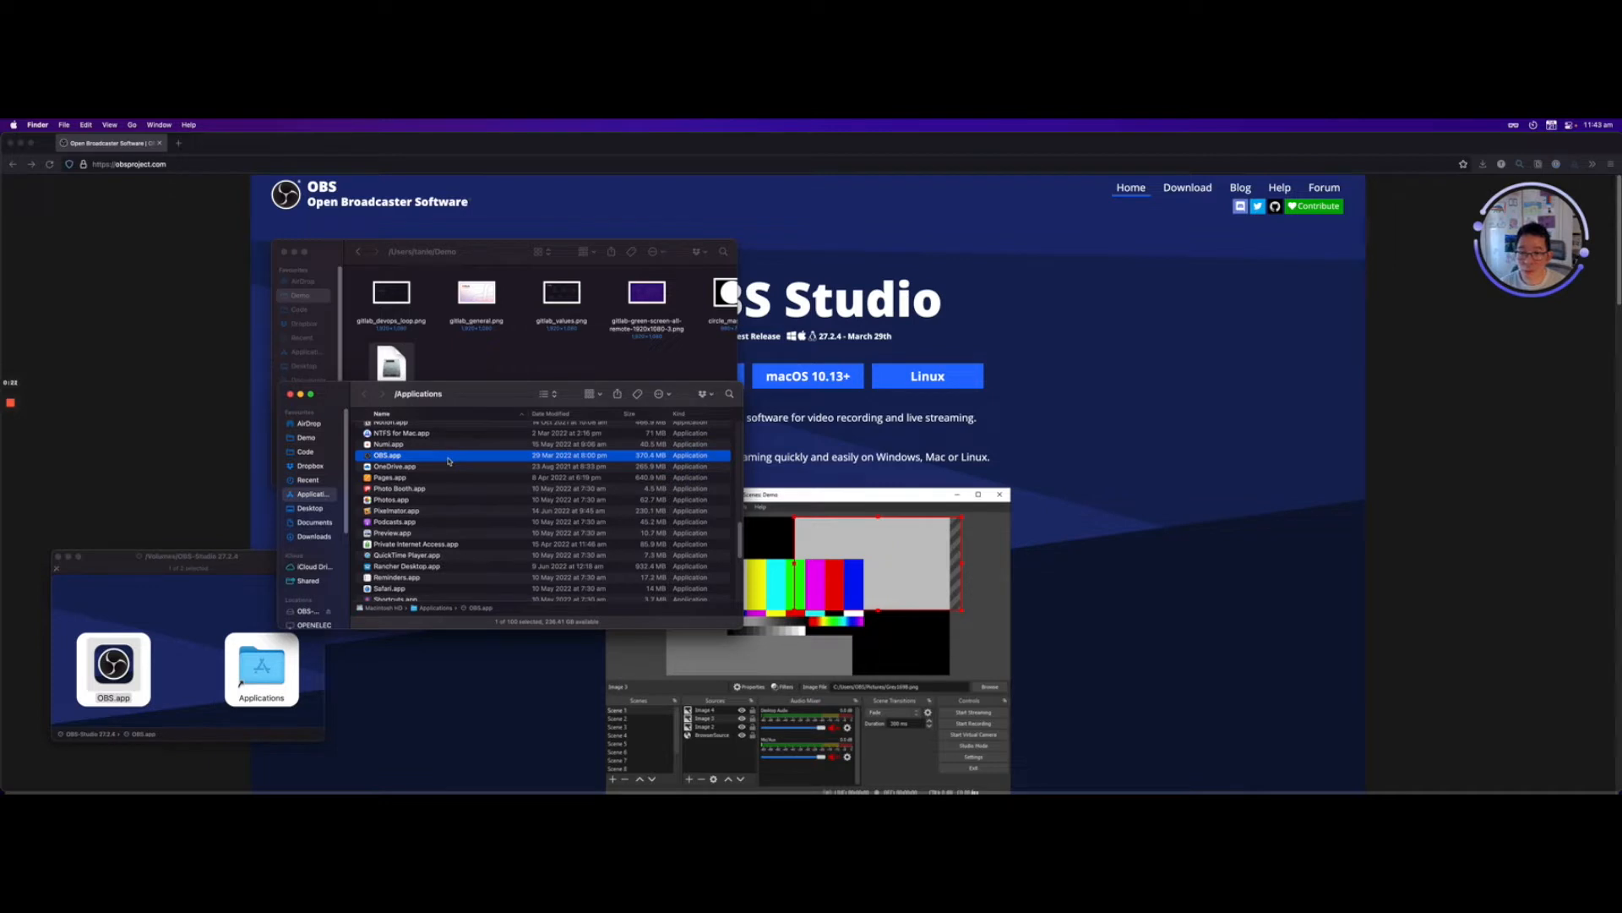
pyautogui.doubleClick(505, 460)
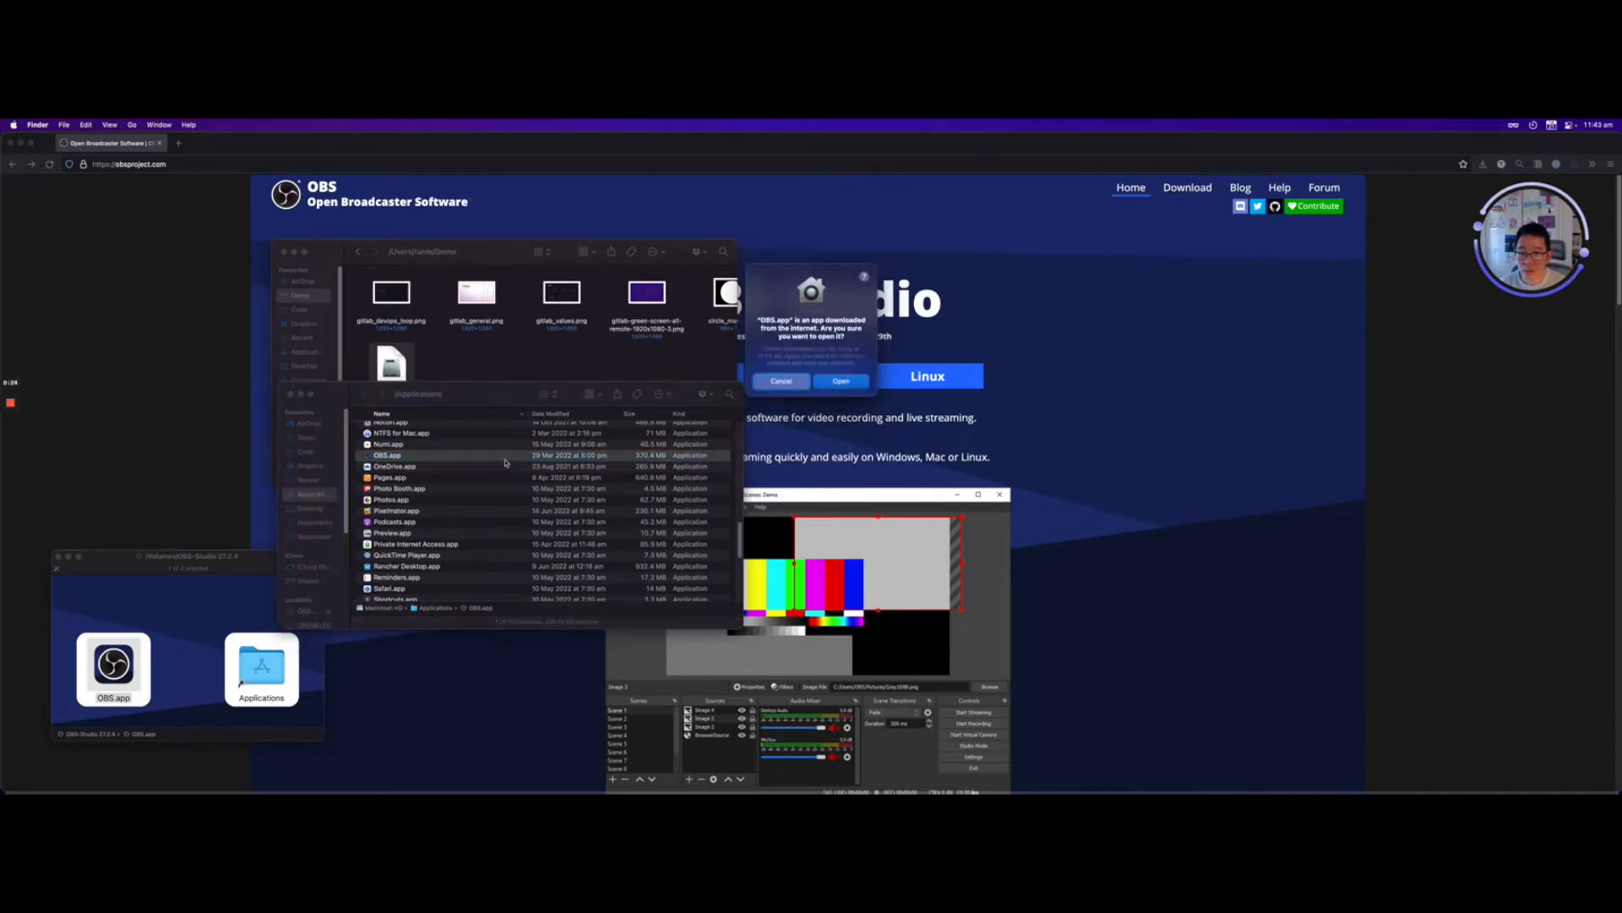
pyautogui.click(841, 380)
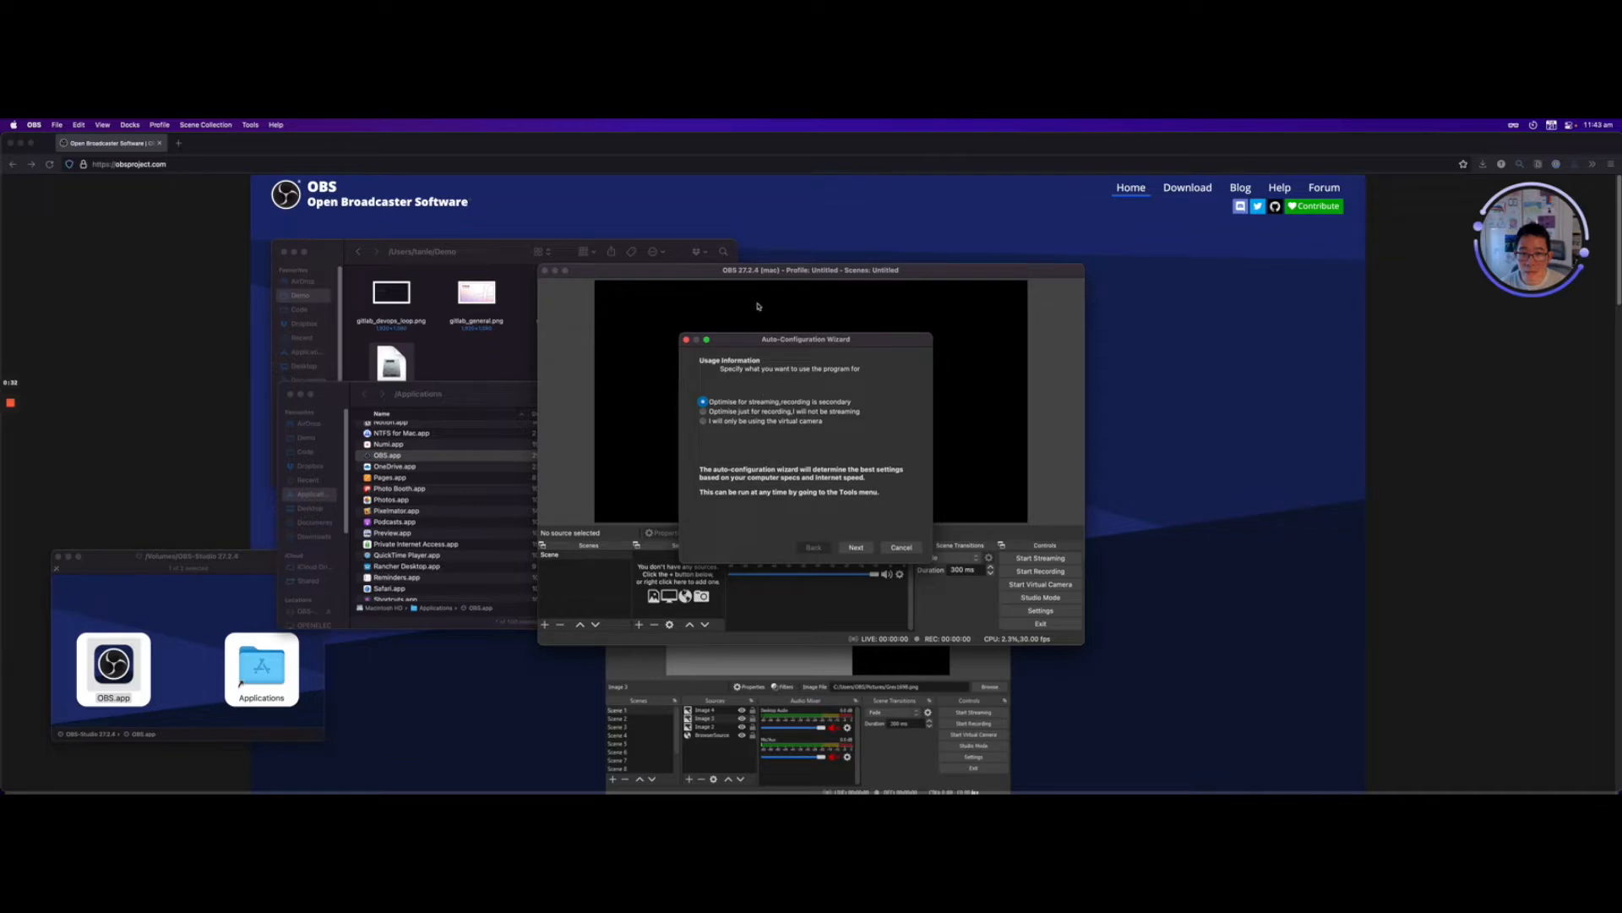
# Set the Auto-Configuration Wizard's usage to optimise just for recording and continue to the video settings.
pyautogui.moveTo(751, 342); pyautogui.dragTo(742, 304)
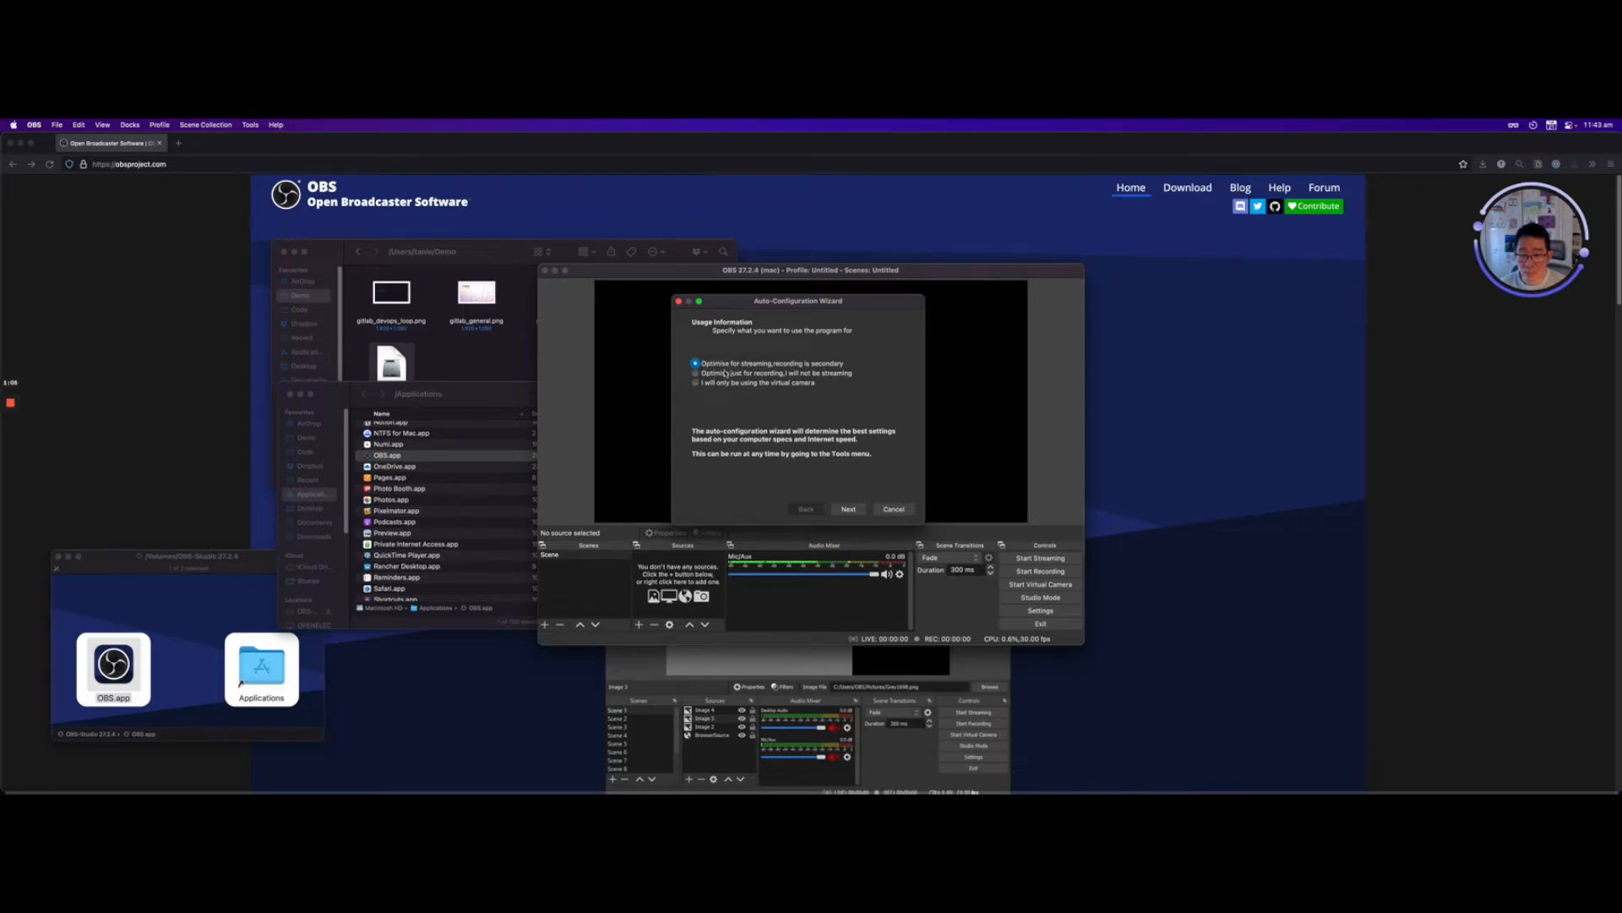
pyautogui.click(694, 373)
pyautogui.click(848, 509)
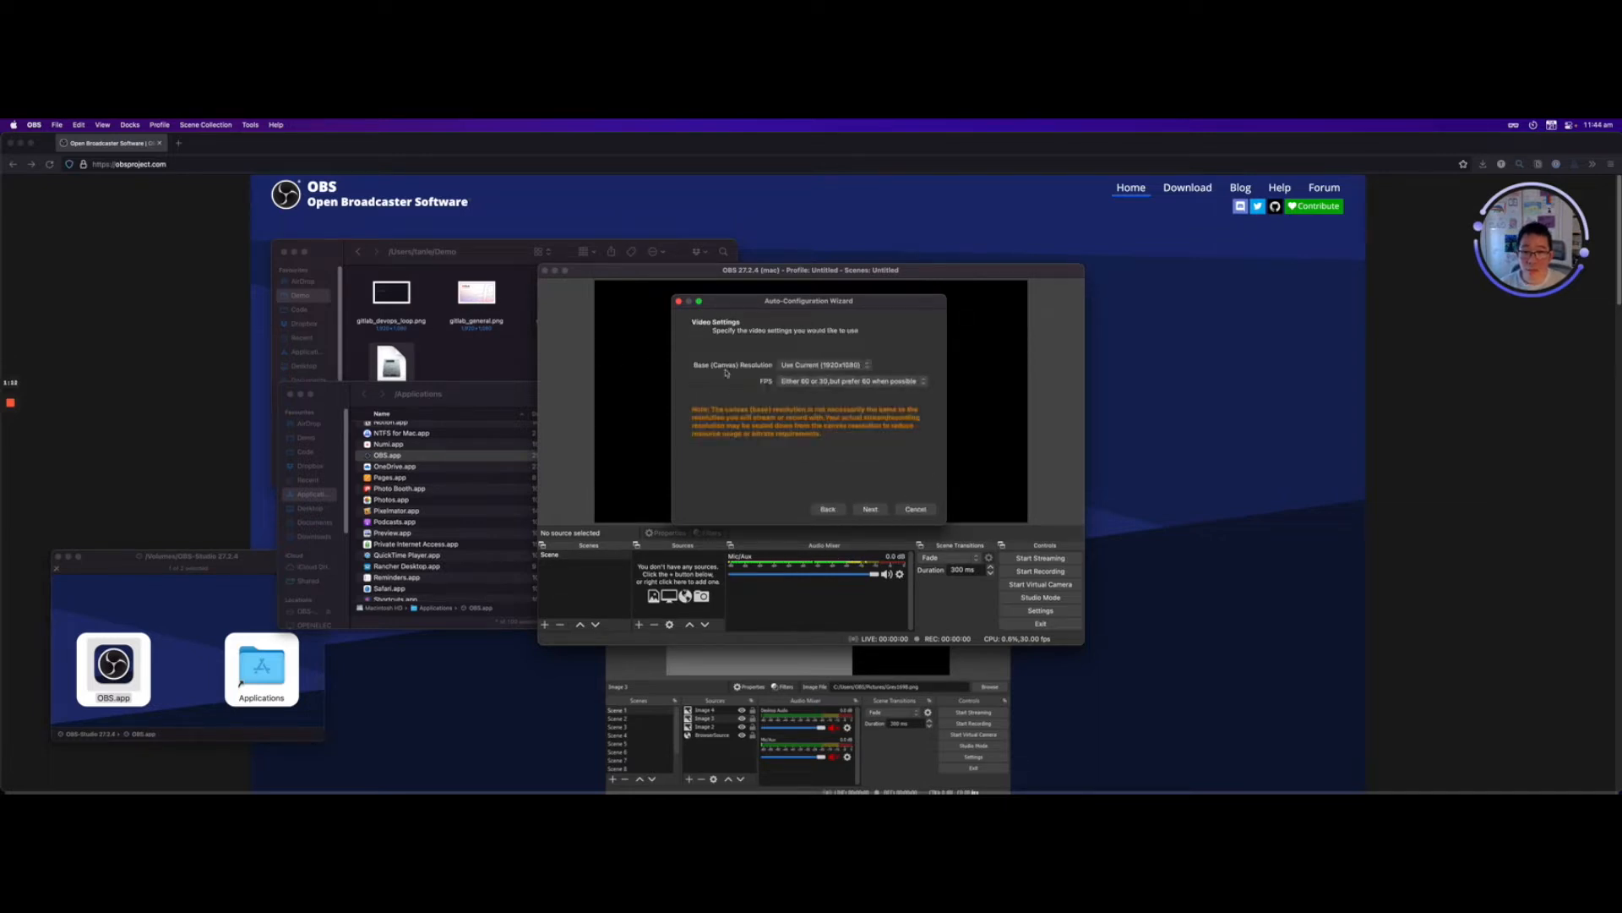
# Set the wizard's base (canvas) resolution to Use Current (1920x1080) after trying the plain 1920x1080 option.
pyautogui.click(837, 366)
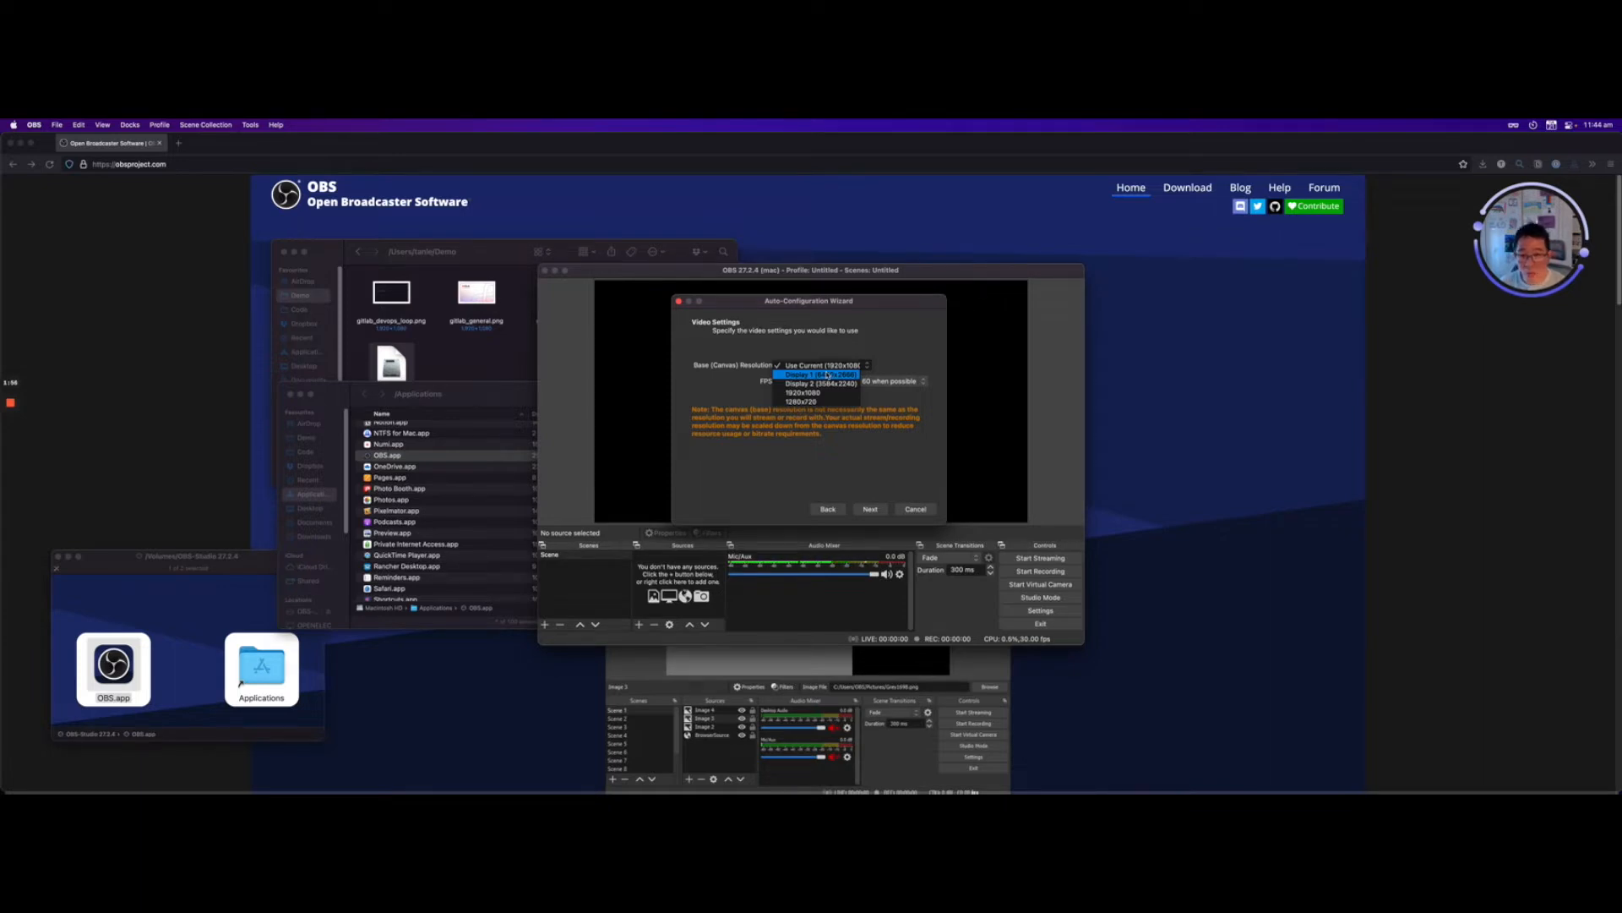
pyautogui.click(831, 393)
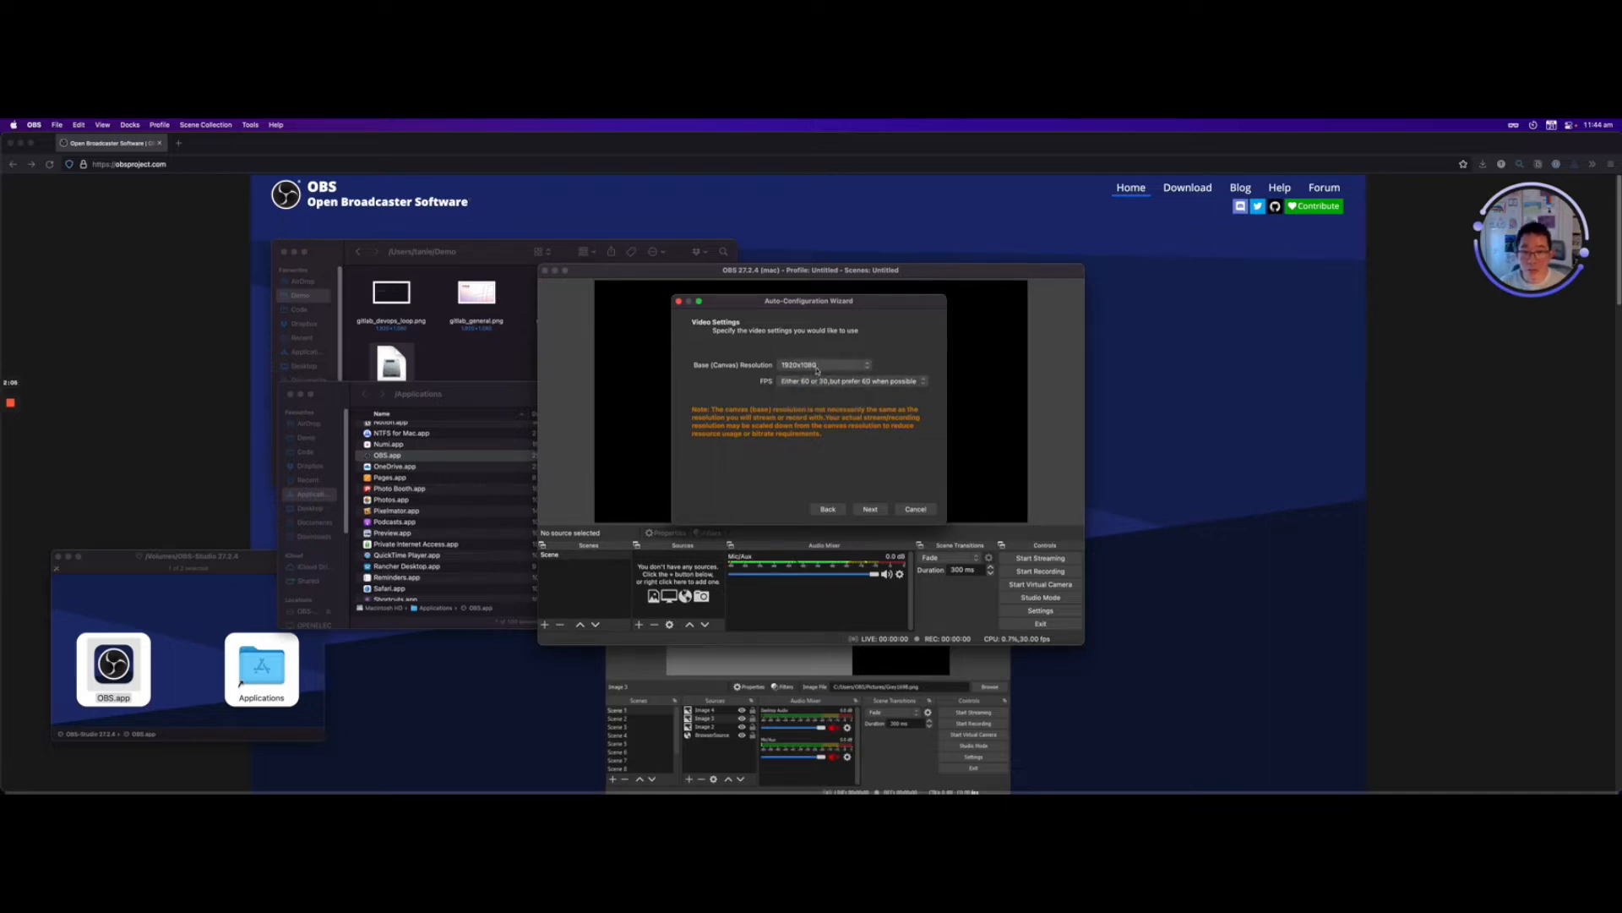
pyautogui.click(816, 369)
pyautogui.click(824, 347)
# Set the wizard's FPS to Use Current (30), run its test and apply the recommended settings.
pyautogui.click(814, 382)
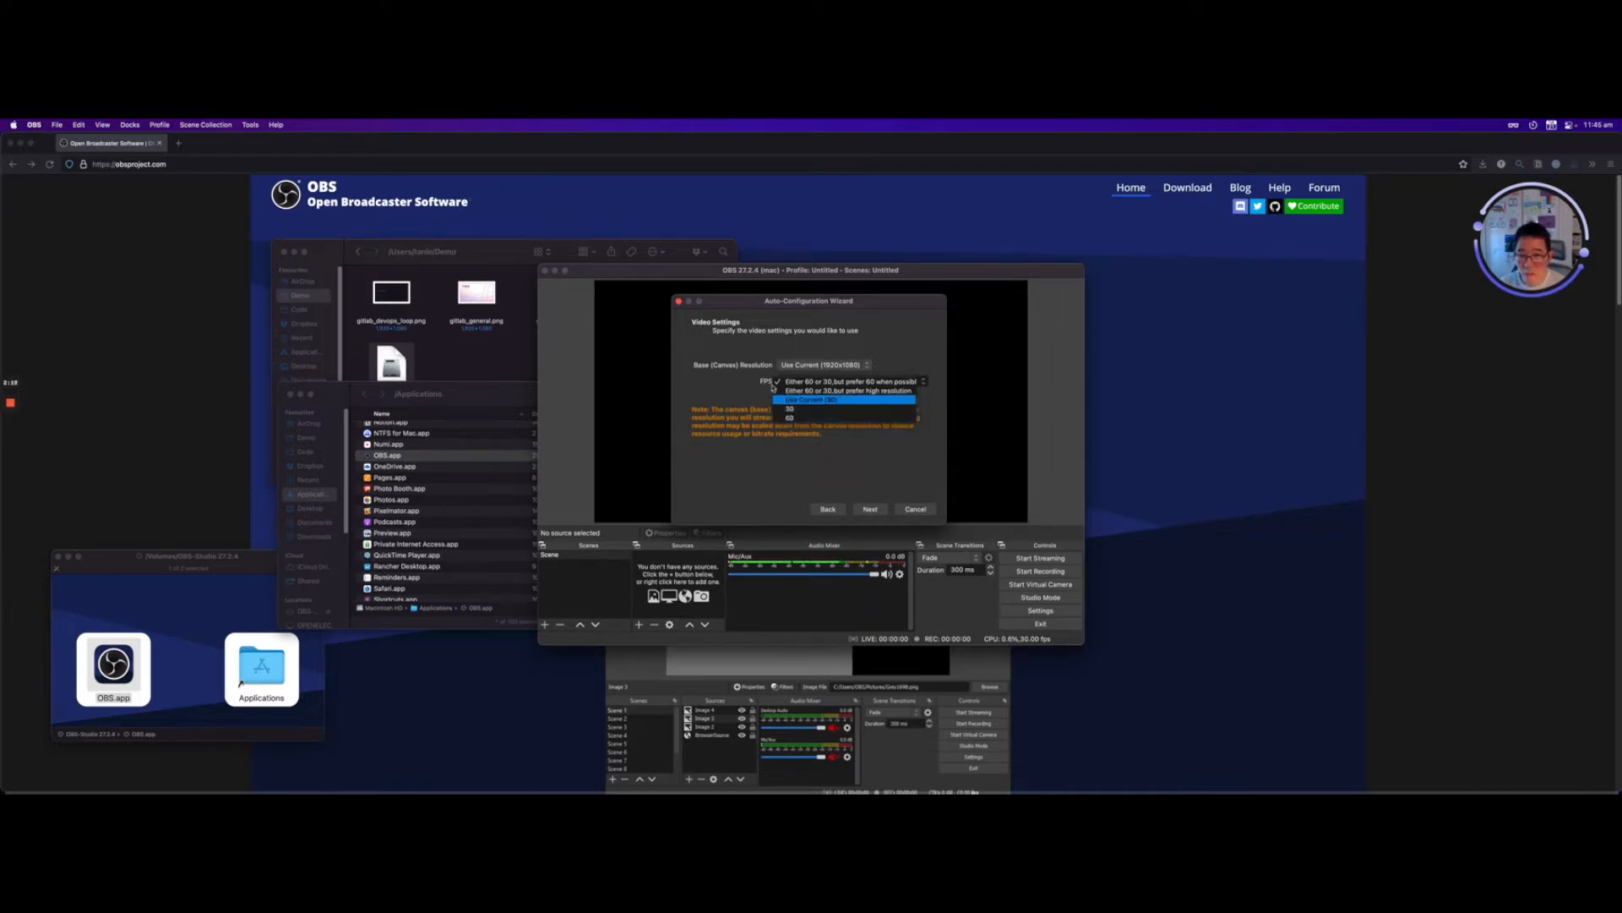
pyautogui.click(815, 401)
pyautogui.click(876, 509)
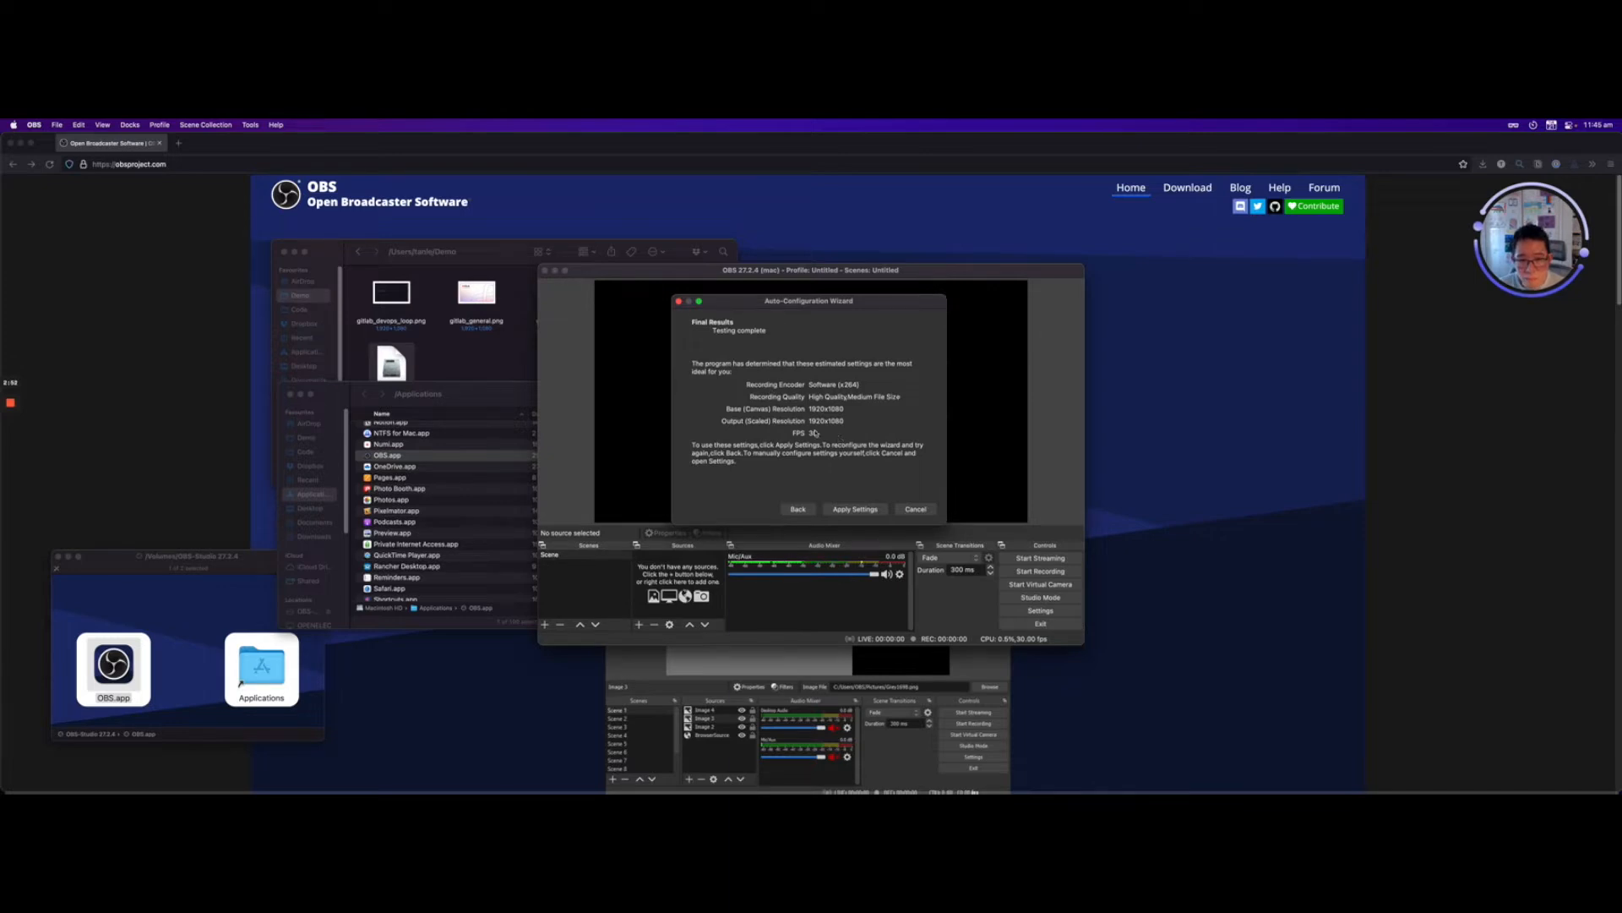
pyautogui.click(853, 509)
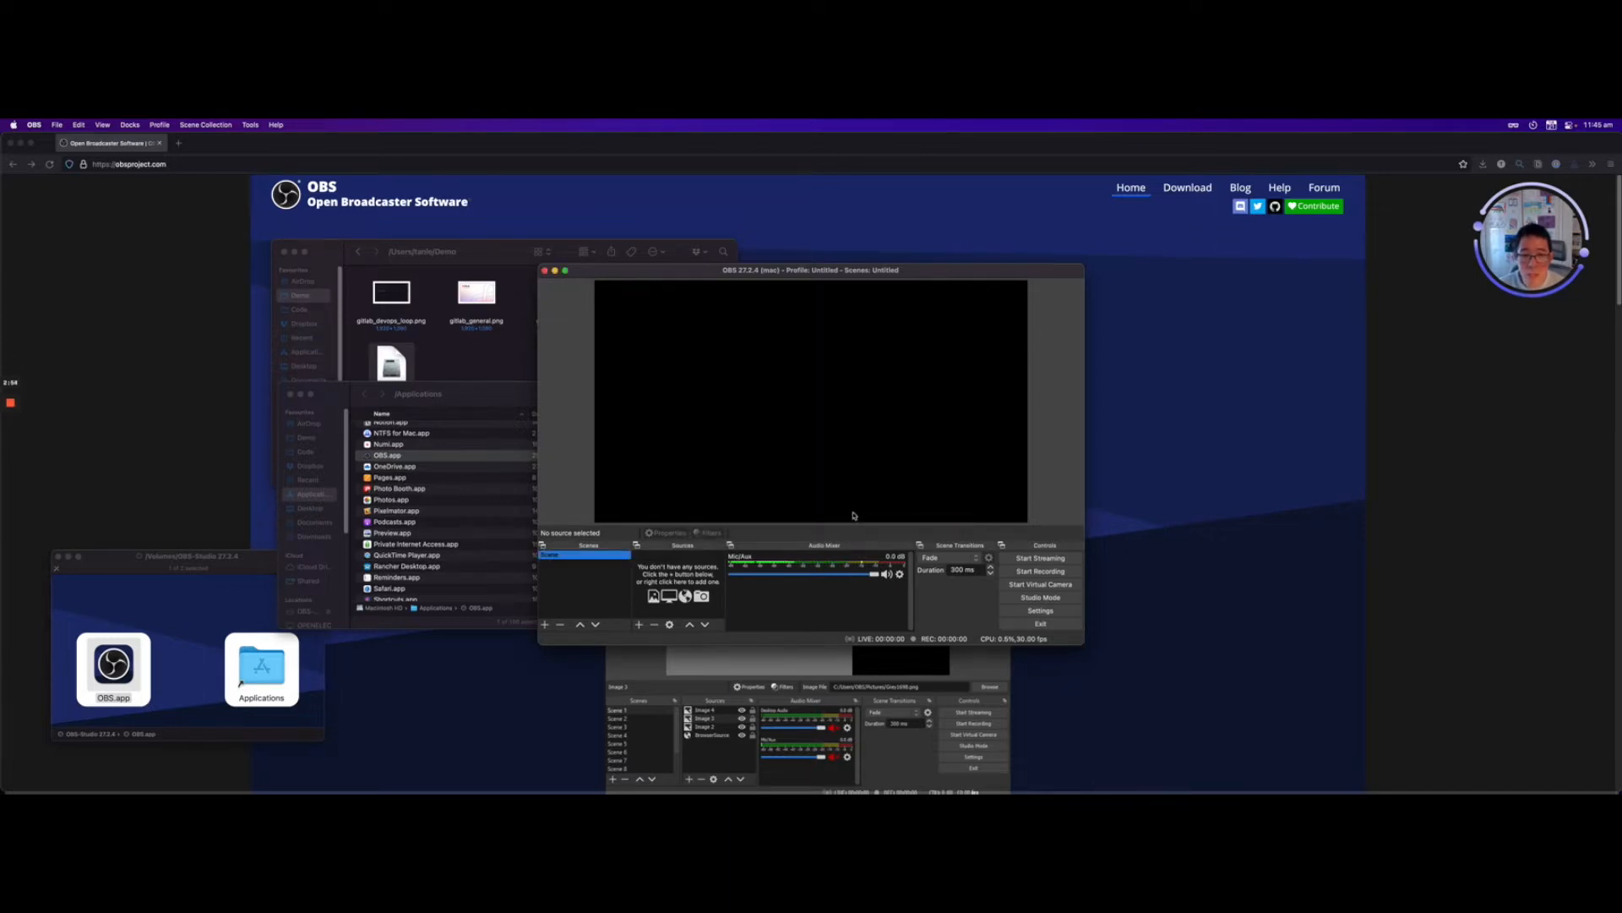
# Enlarge the OBS window and move it higher on the desktop.
pyautogui.moveTo(1084, 645); pyautogui.dragTo(1208, 723)
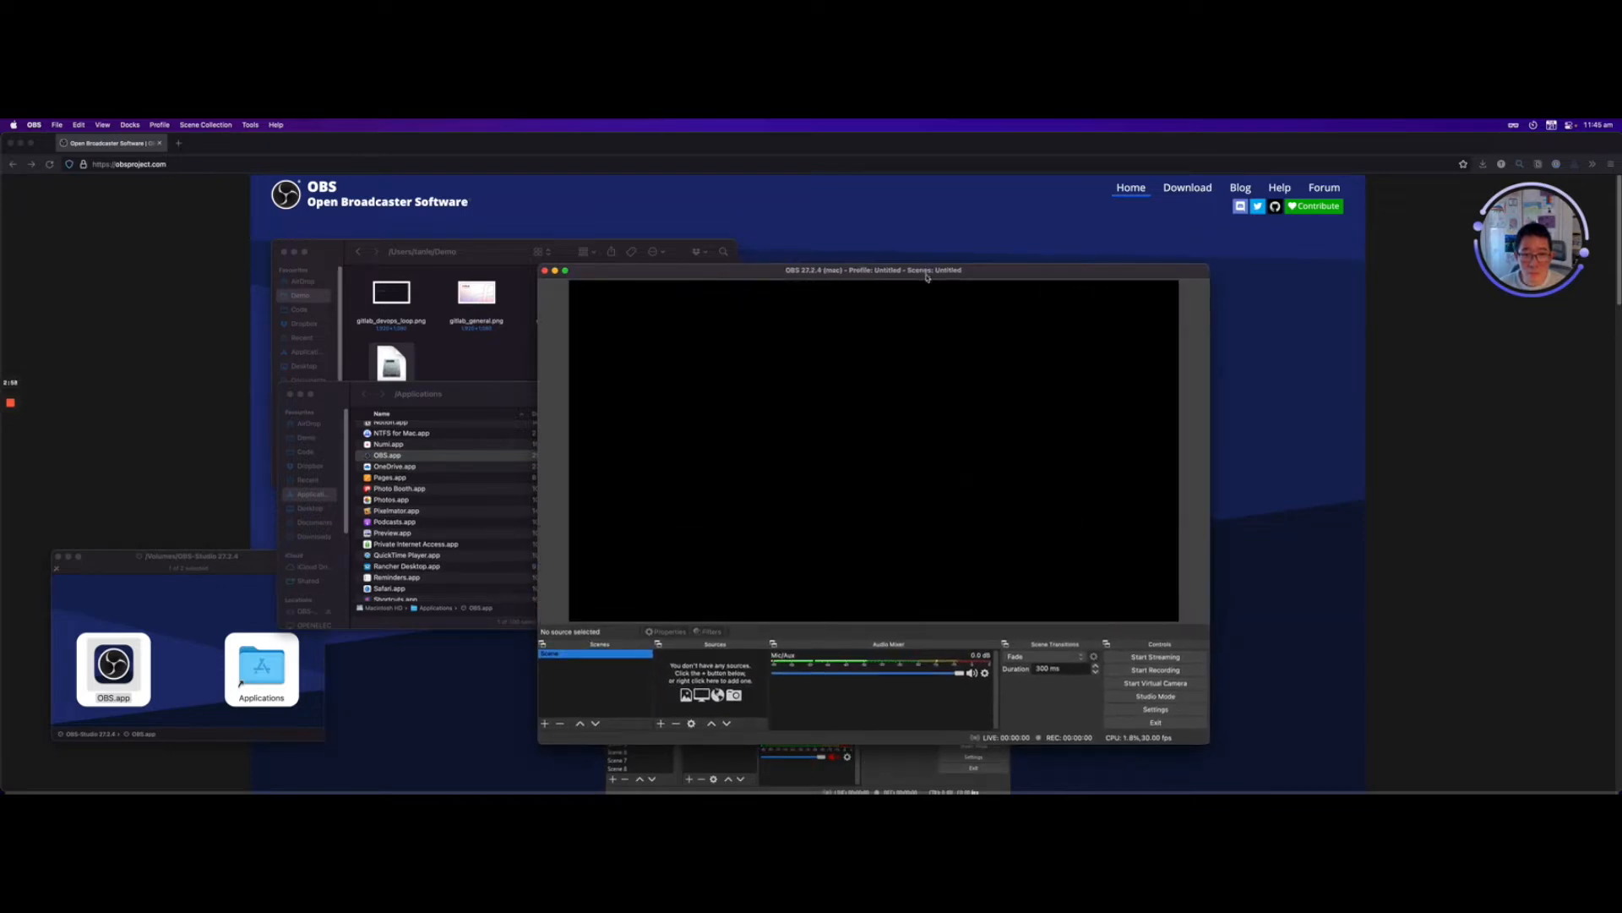
pyautogui.moveTo(928, 271); pyautogui.dragTo(913, 210)
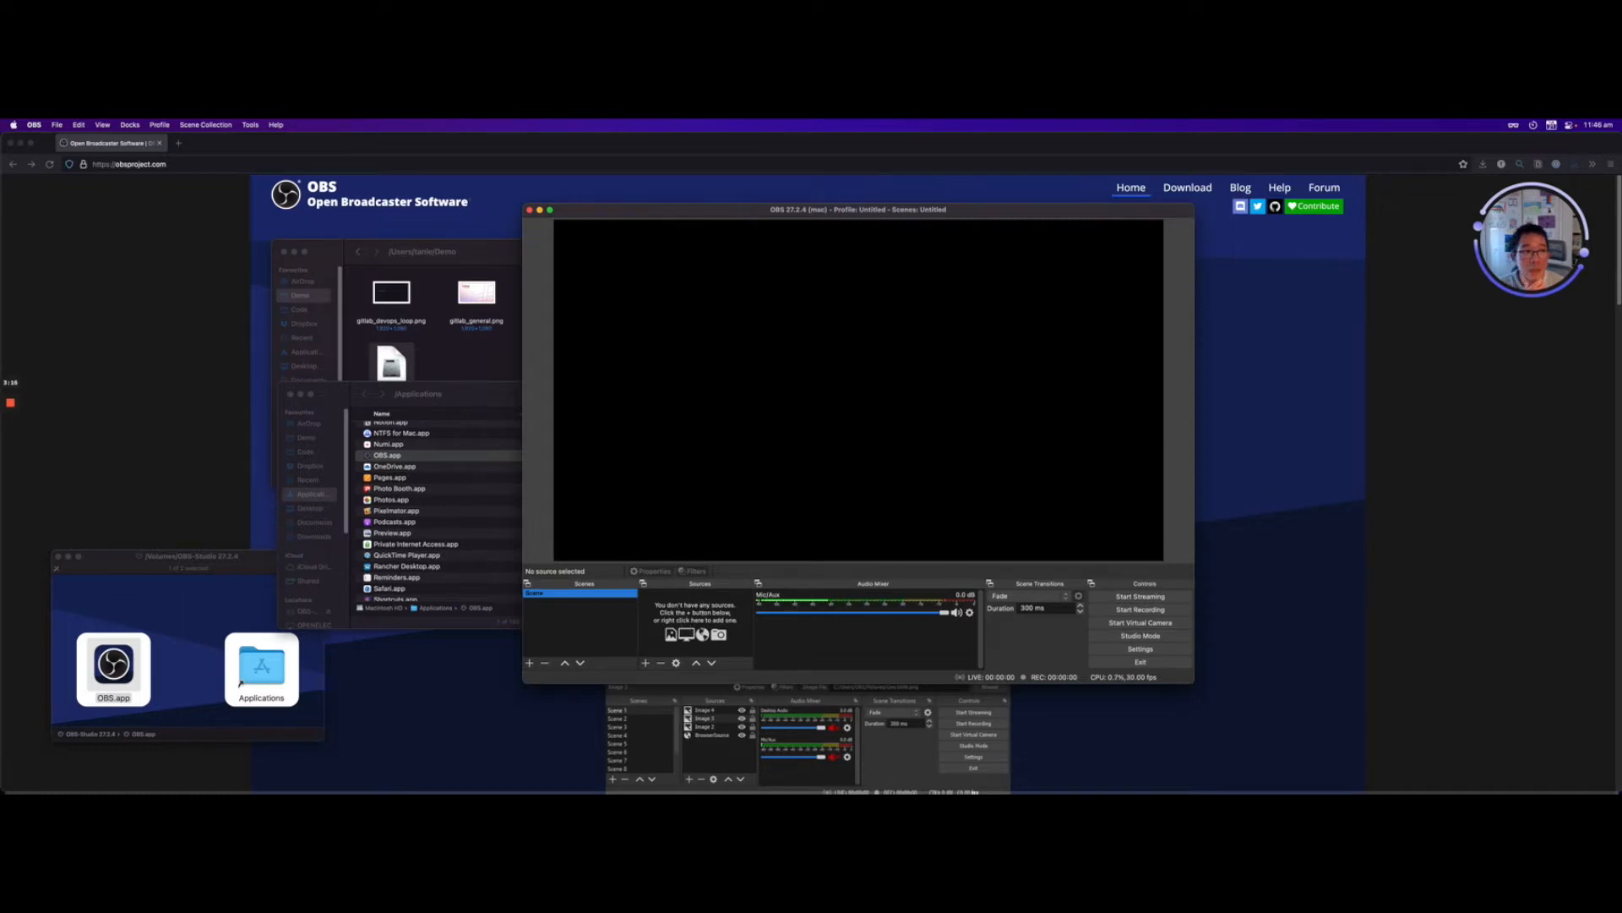
# Enable Cursor Pro to highlight the pointer on screen.
pyautogui.moveTo(1479, 127)
pyautogui.click(1148, 126)
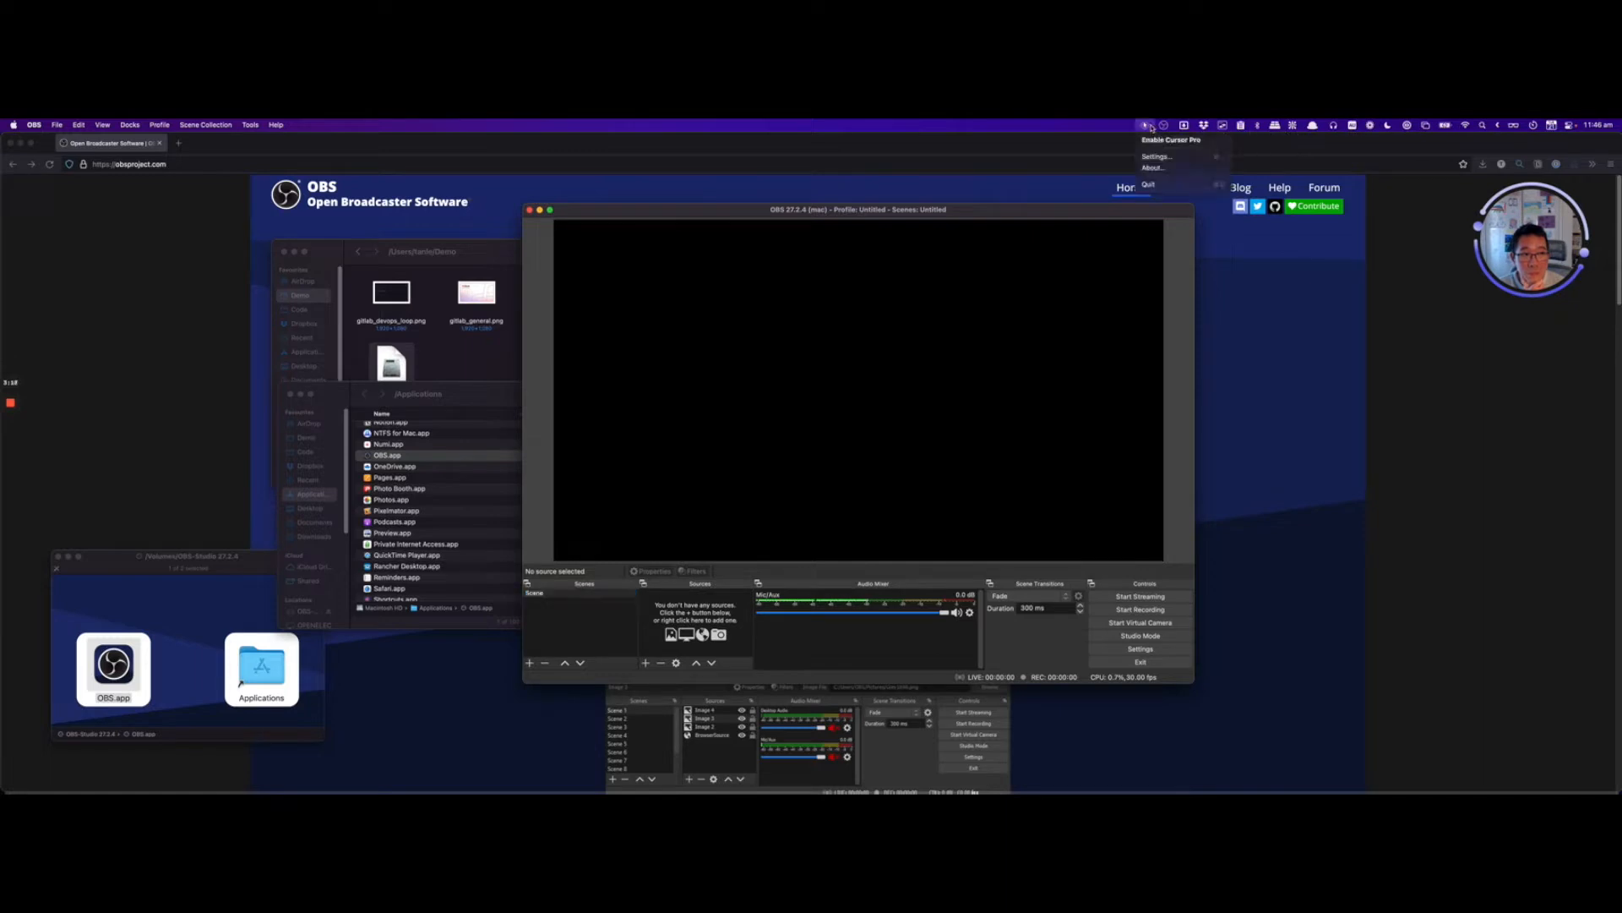
pyautogui.click(1172, 139)
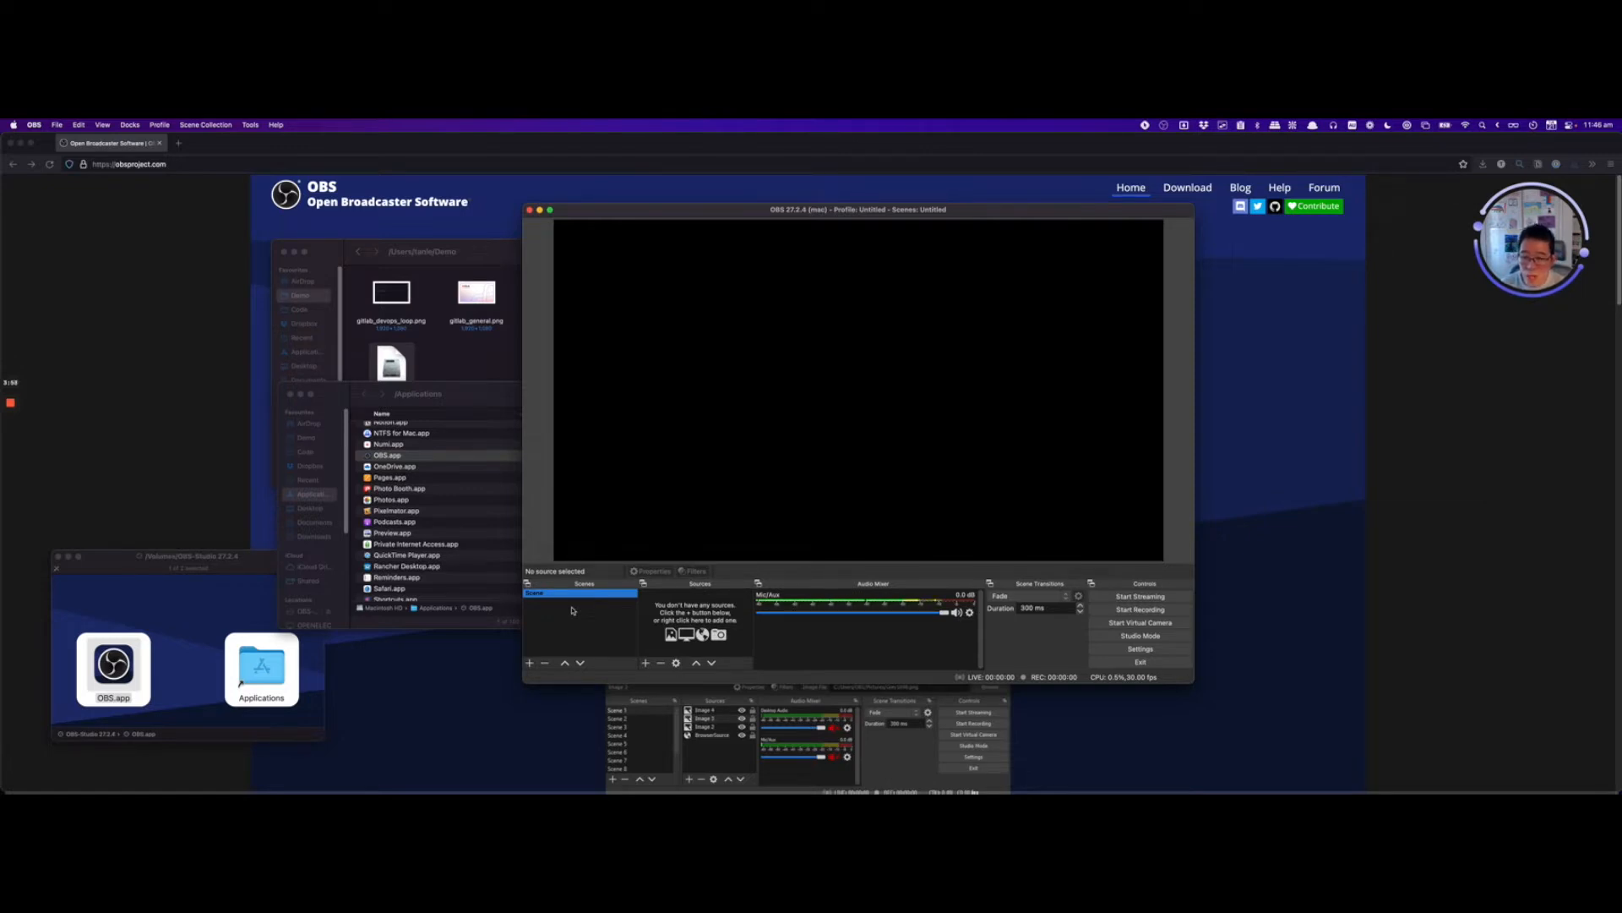
# Try to add a Display Capture source named Logitech to the existing scene.
pyautogui.click(590, 593)
pyautogui.click(592, 598)
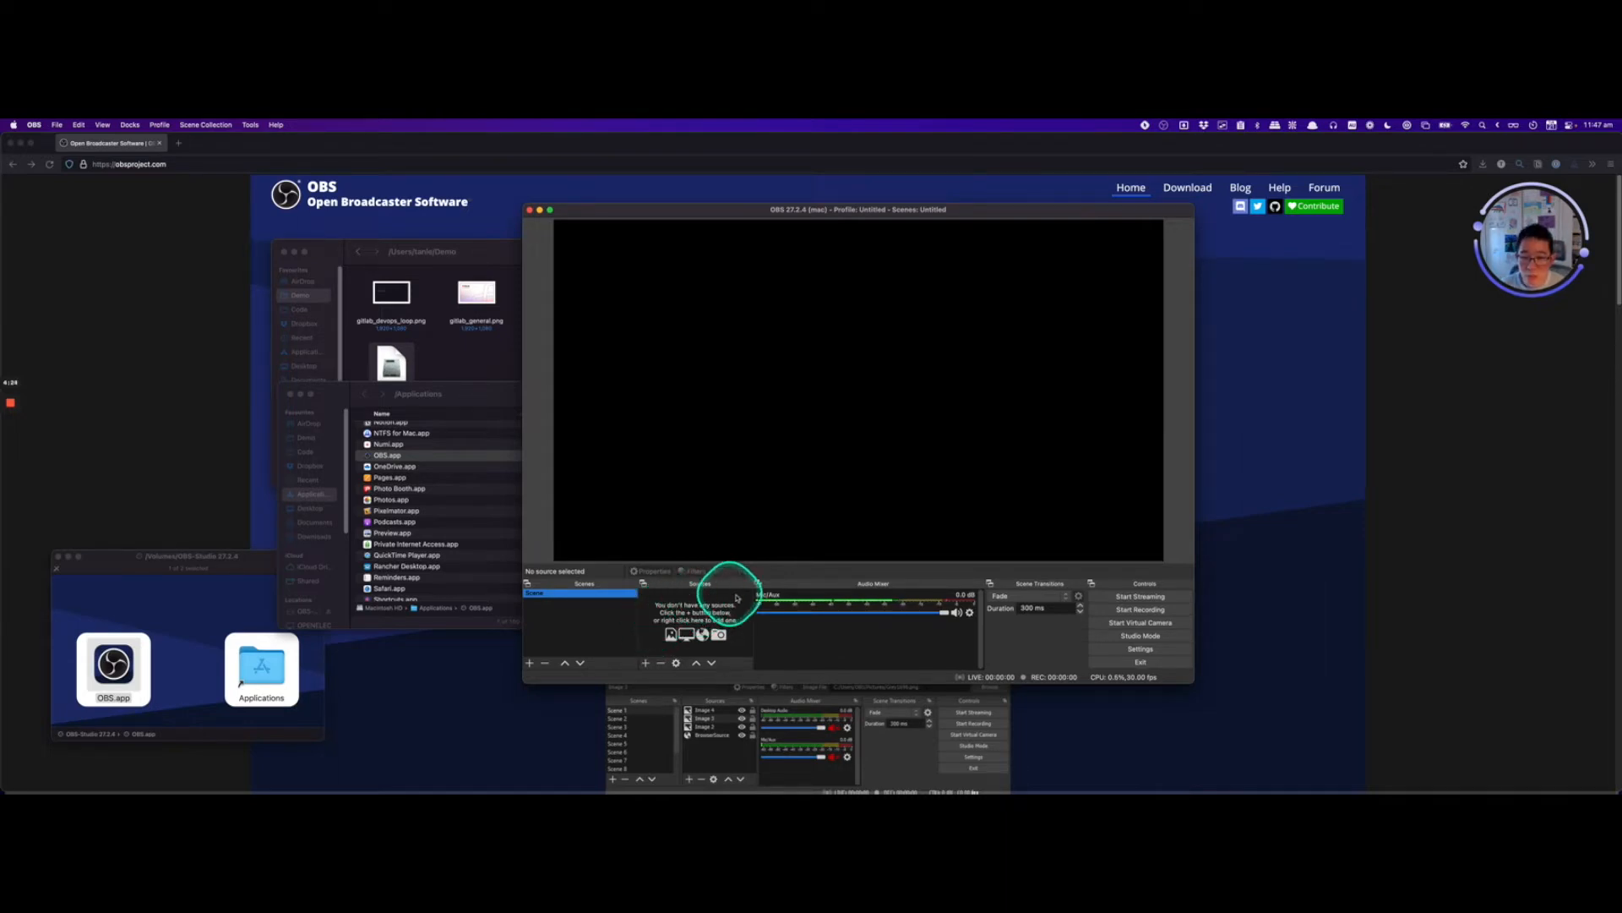
pyautogui.click(644, 663)
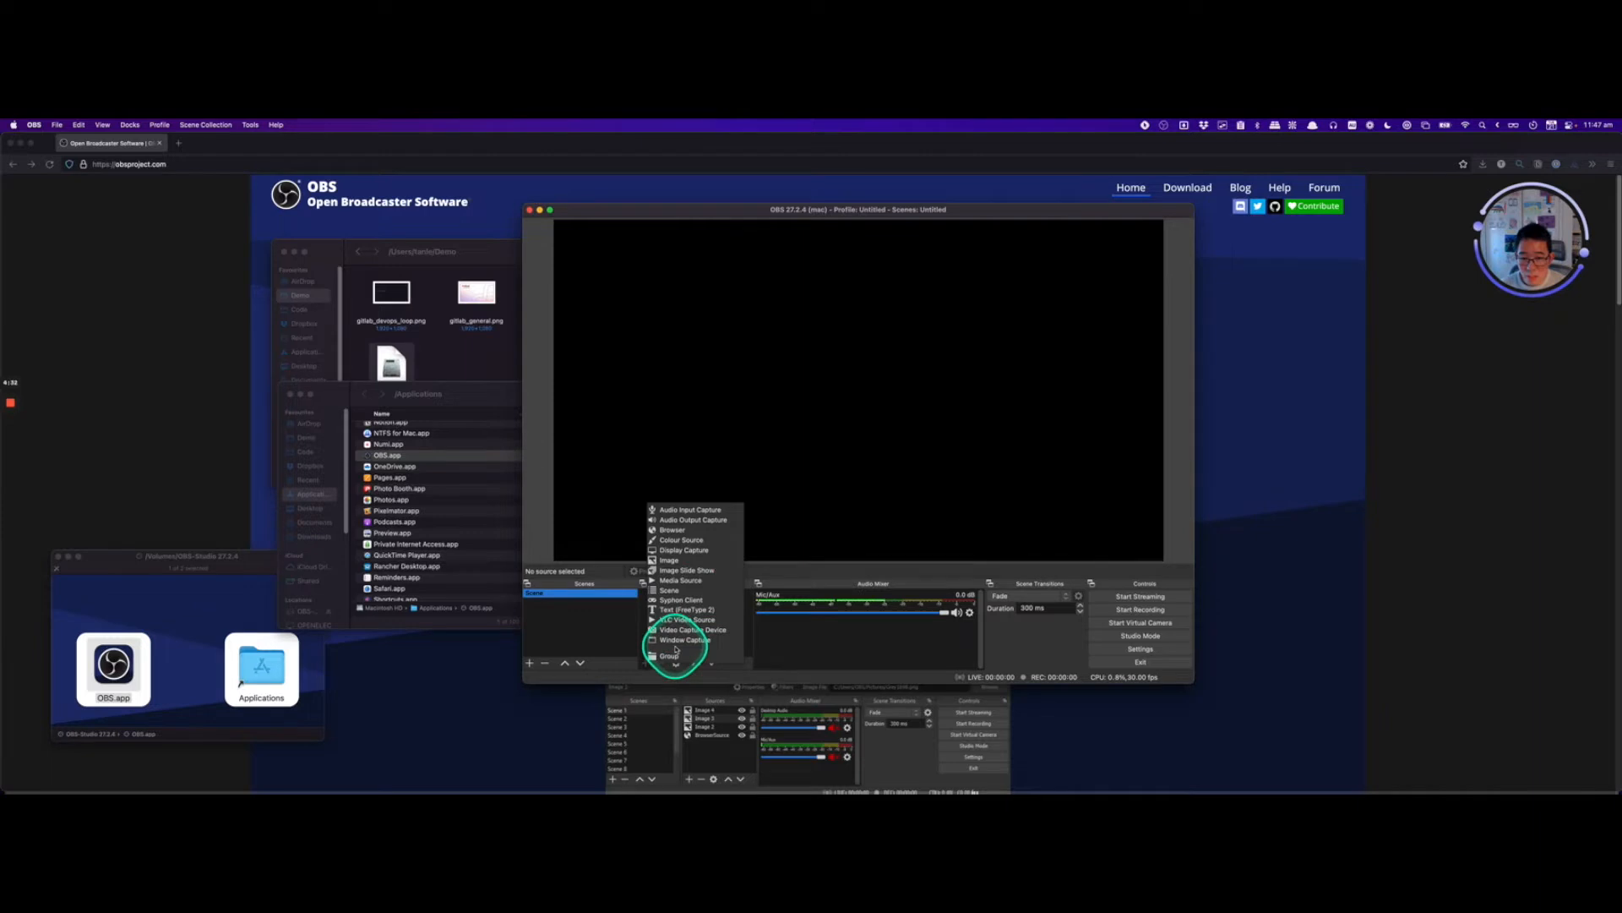
pyautogui.click(694, 553)
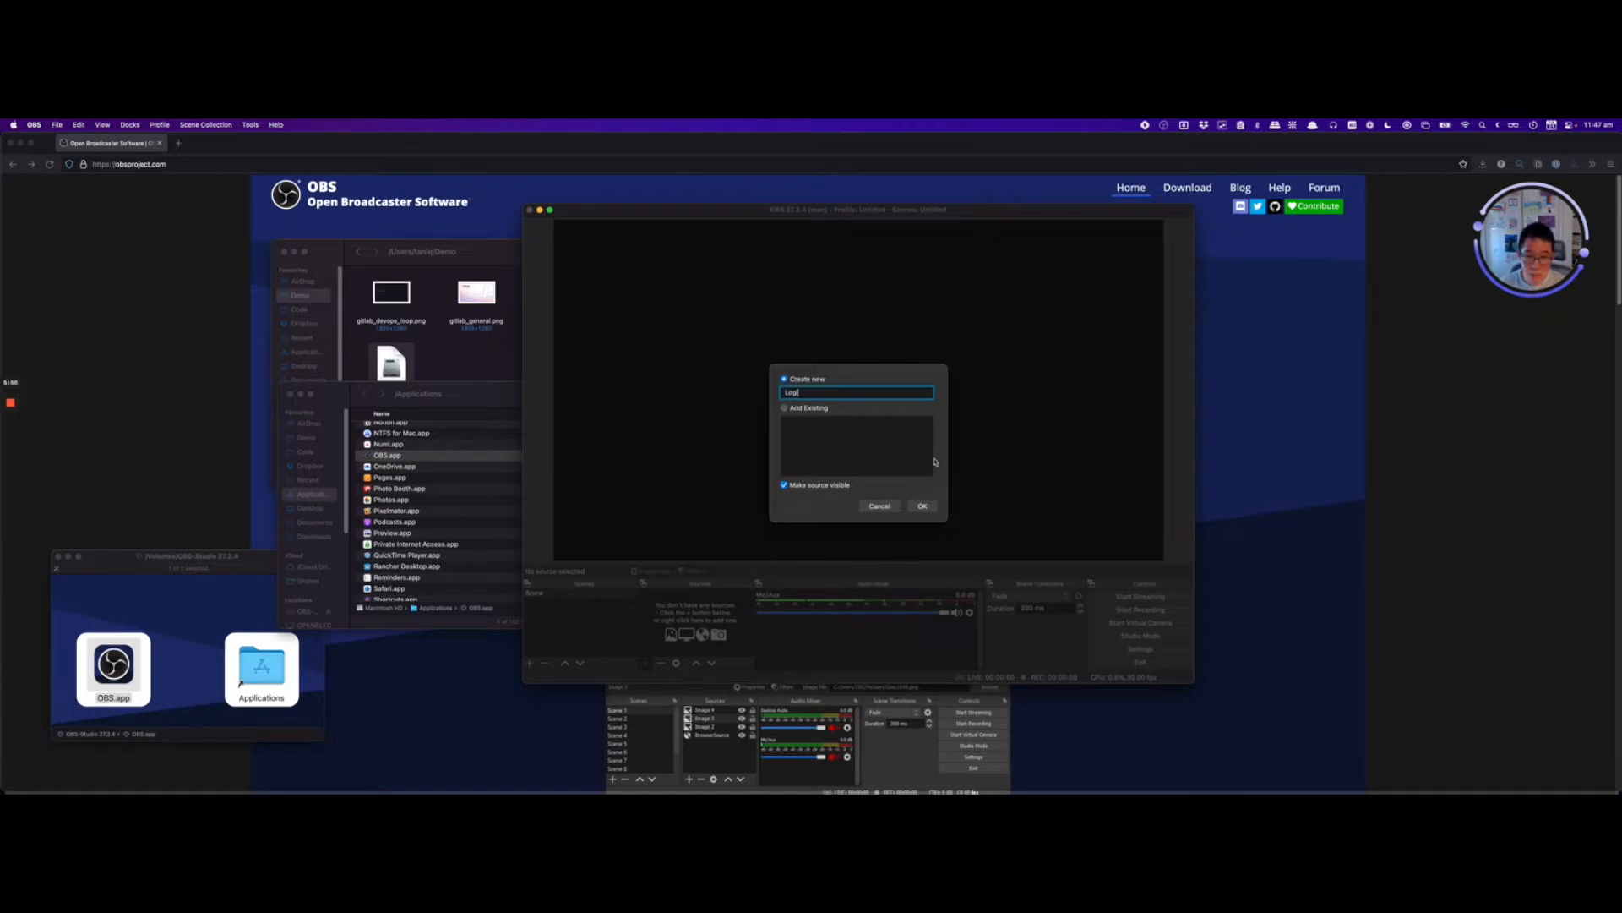
pyautogui.click(922, 514)
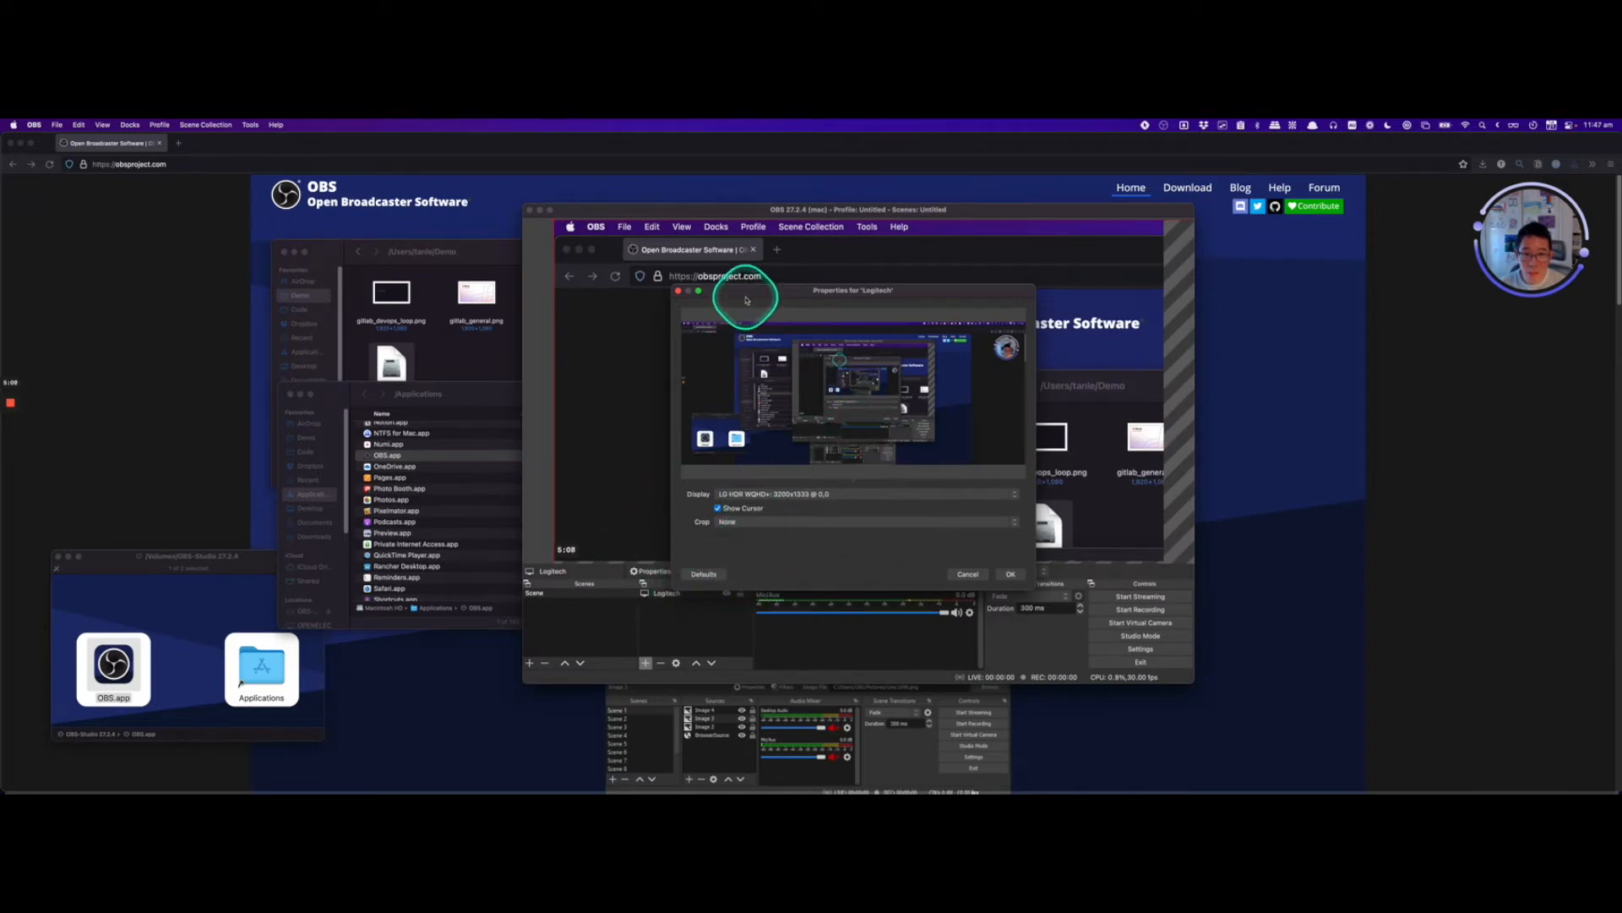
pyautogui.click(979, 574)
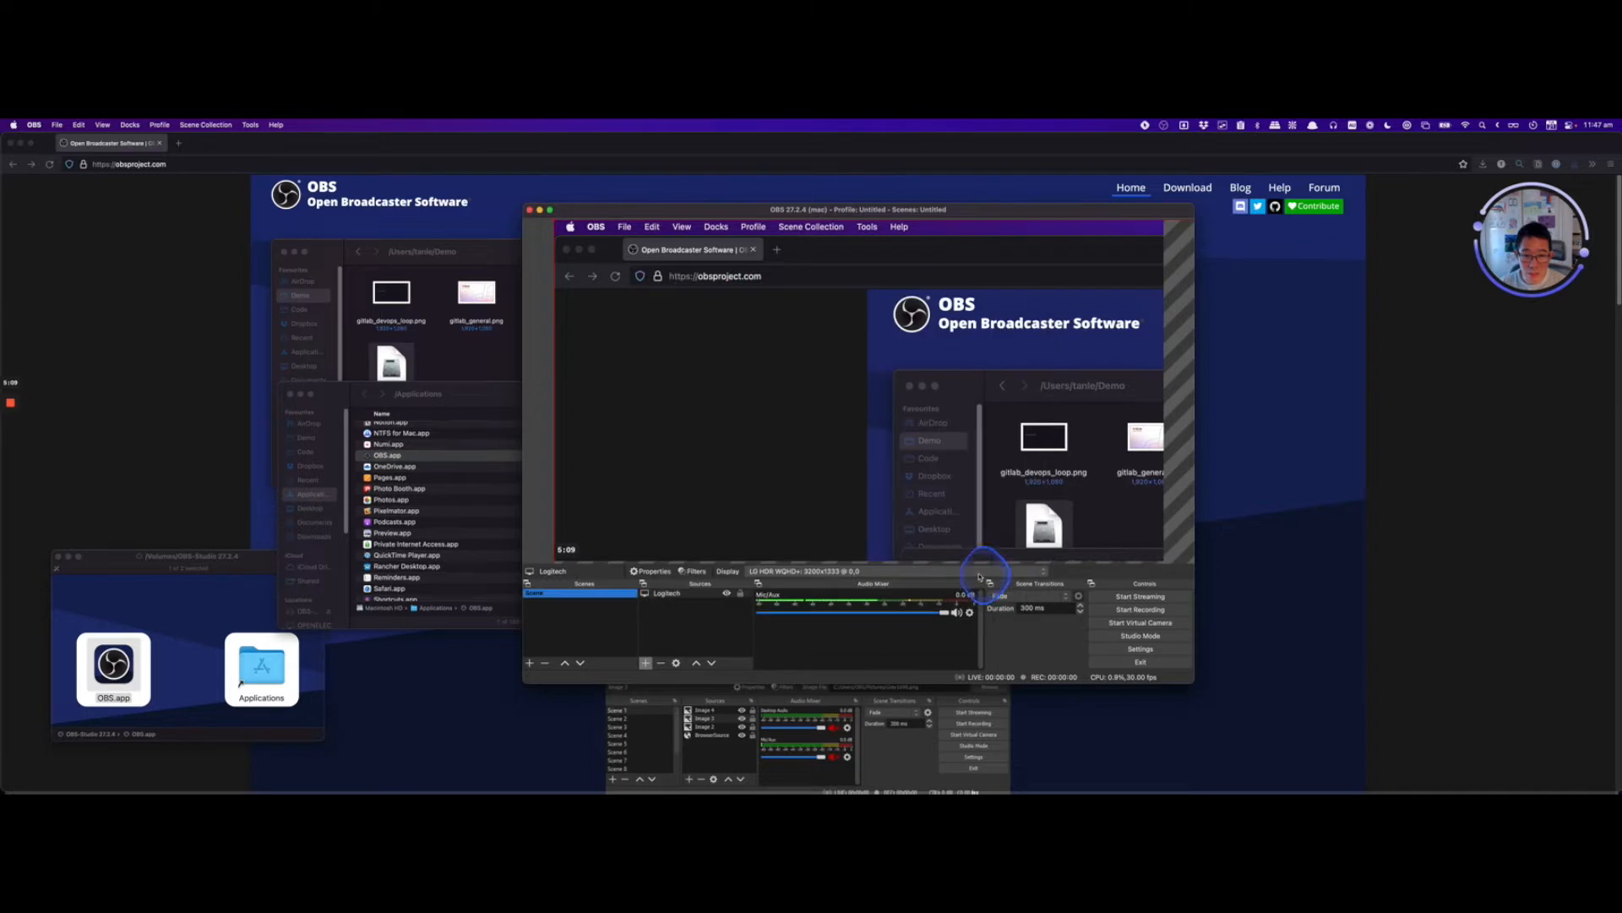
# Remove the Logitech display capture source from the scene.
pyautogui.click(668, 595)
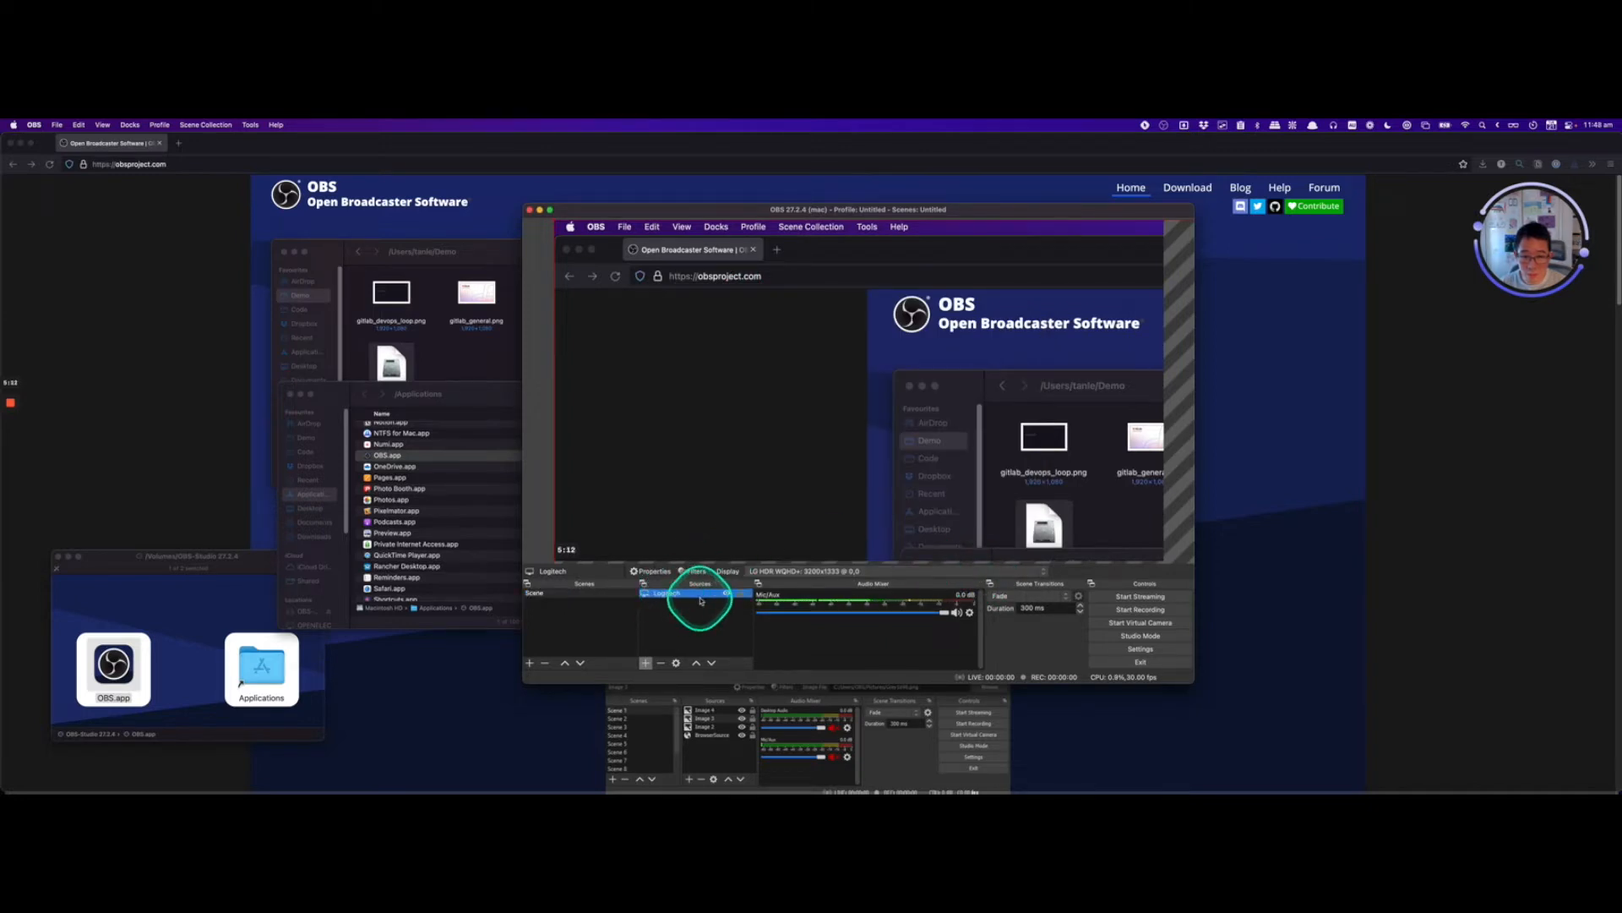
pyautogui.click(661, 662)
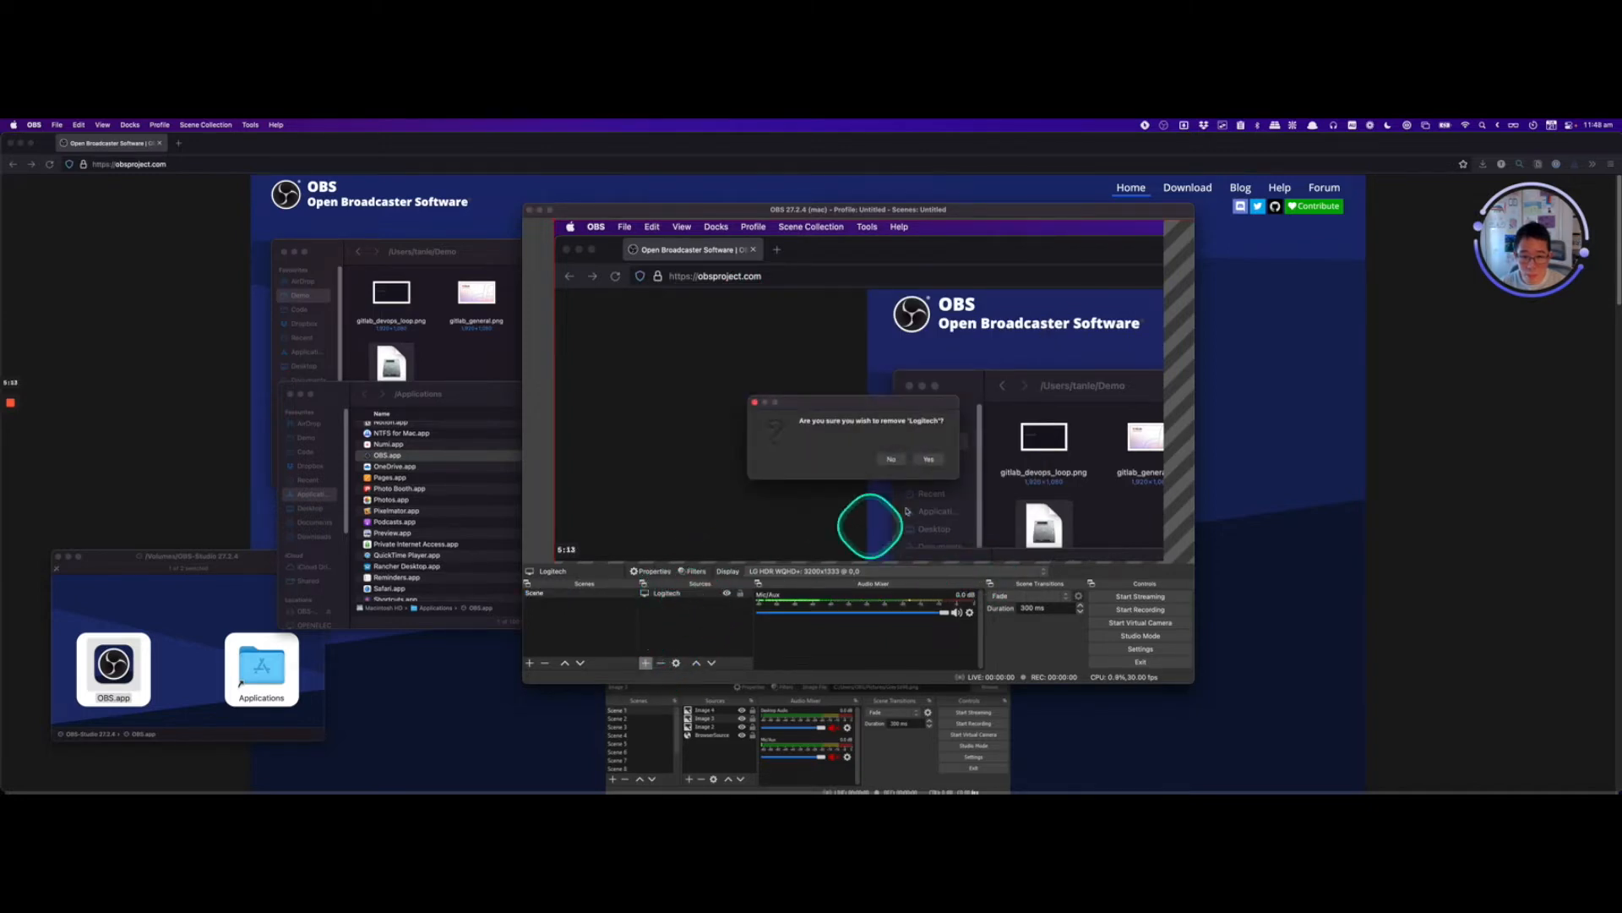
pyautogui.click(929, 459)
# Add a Video Capture Device source named Logitech that uses the C922 Pro Stream Webcam.
pyautogui.click(646, 662)
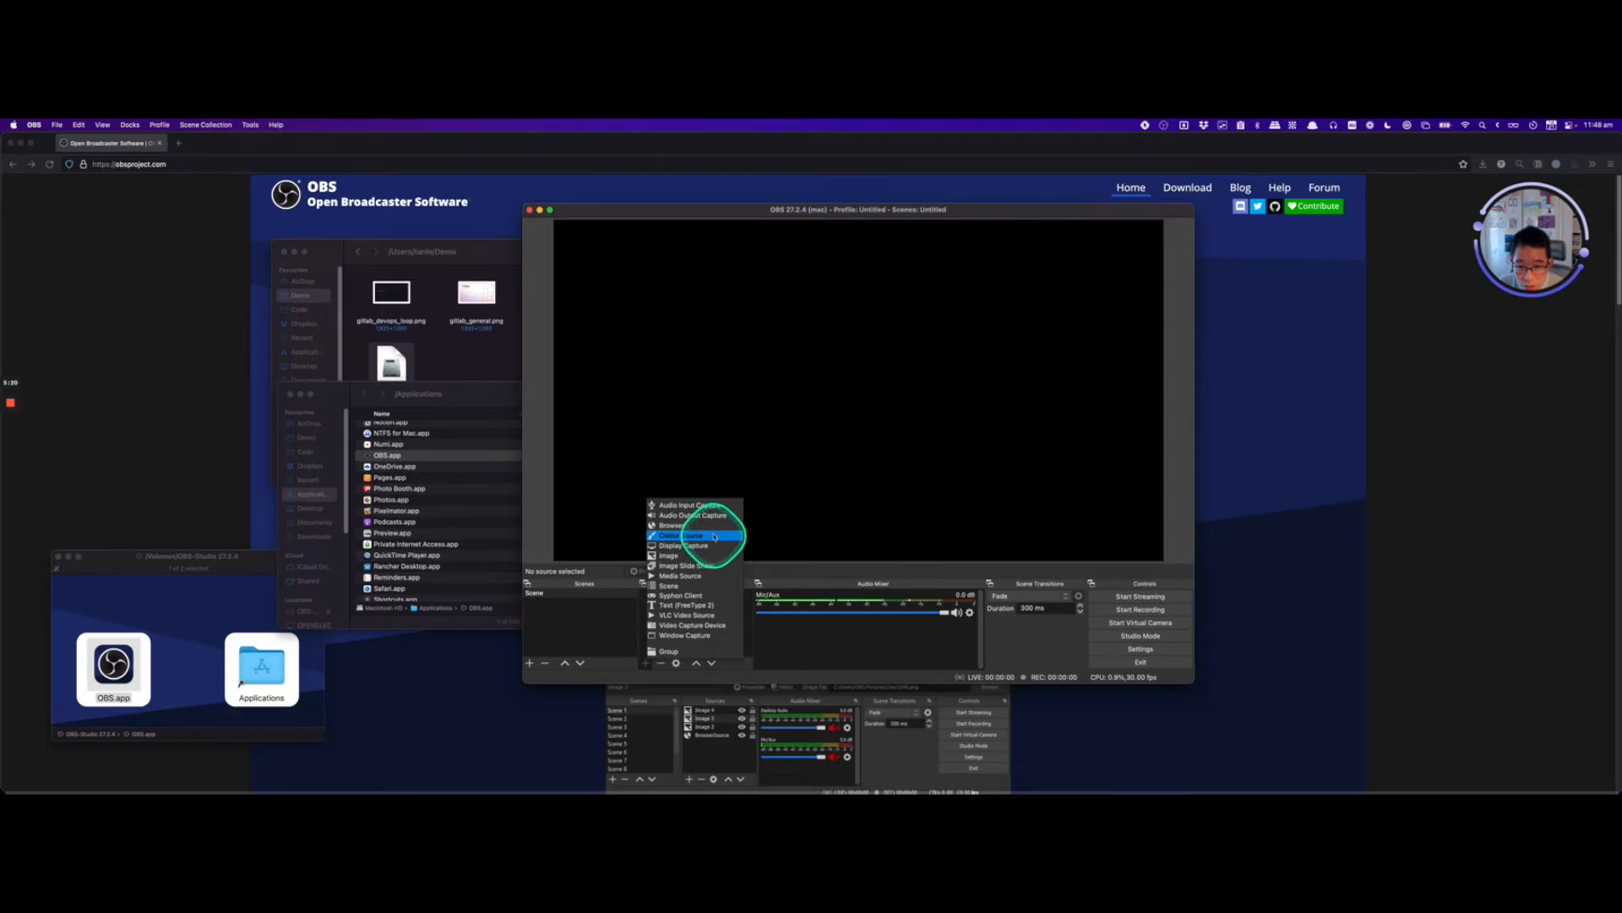
pyautogui.click(678, 625)
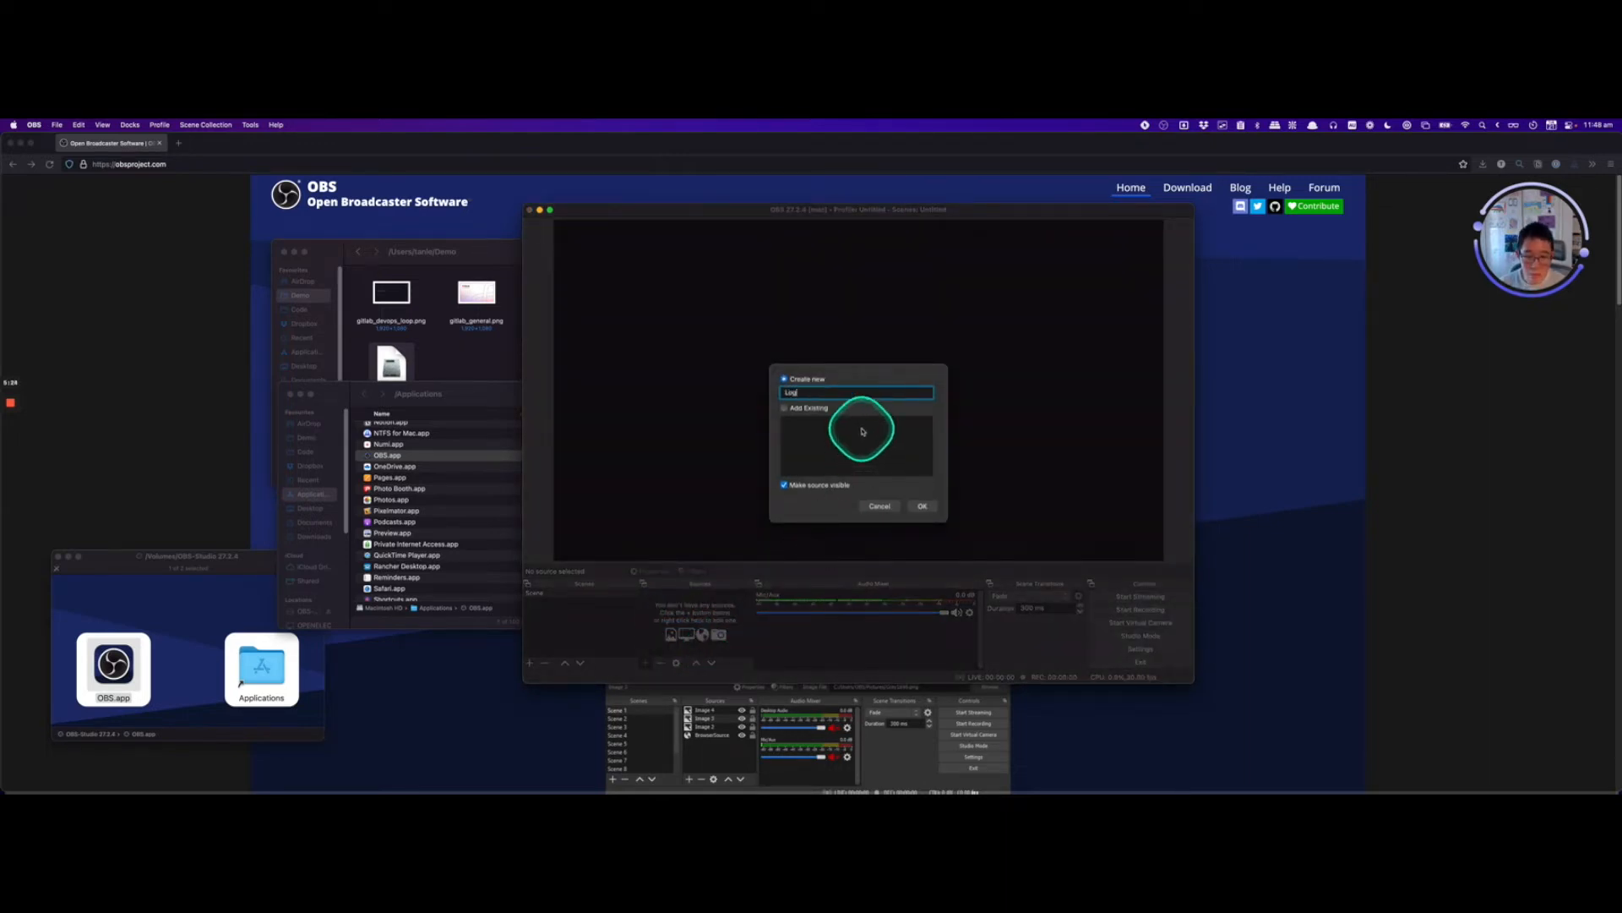
pyautogui.click(921, 505)
pyautogui.click(762, 495)
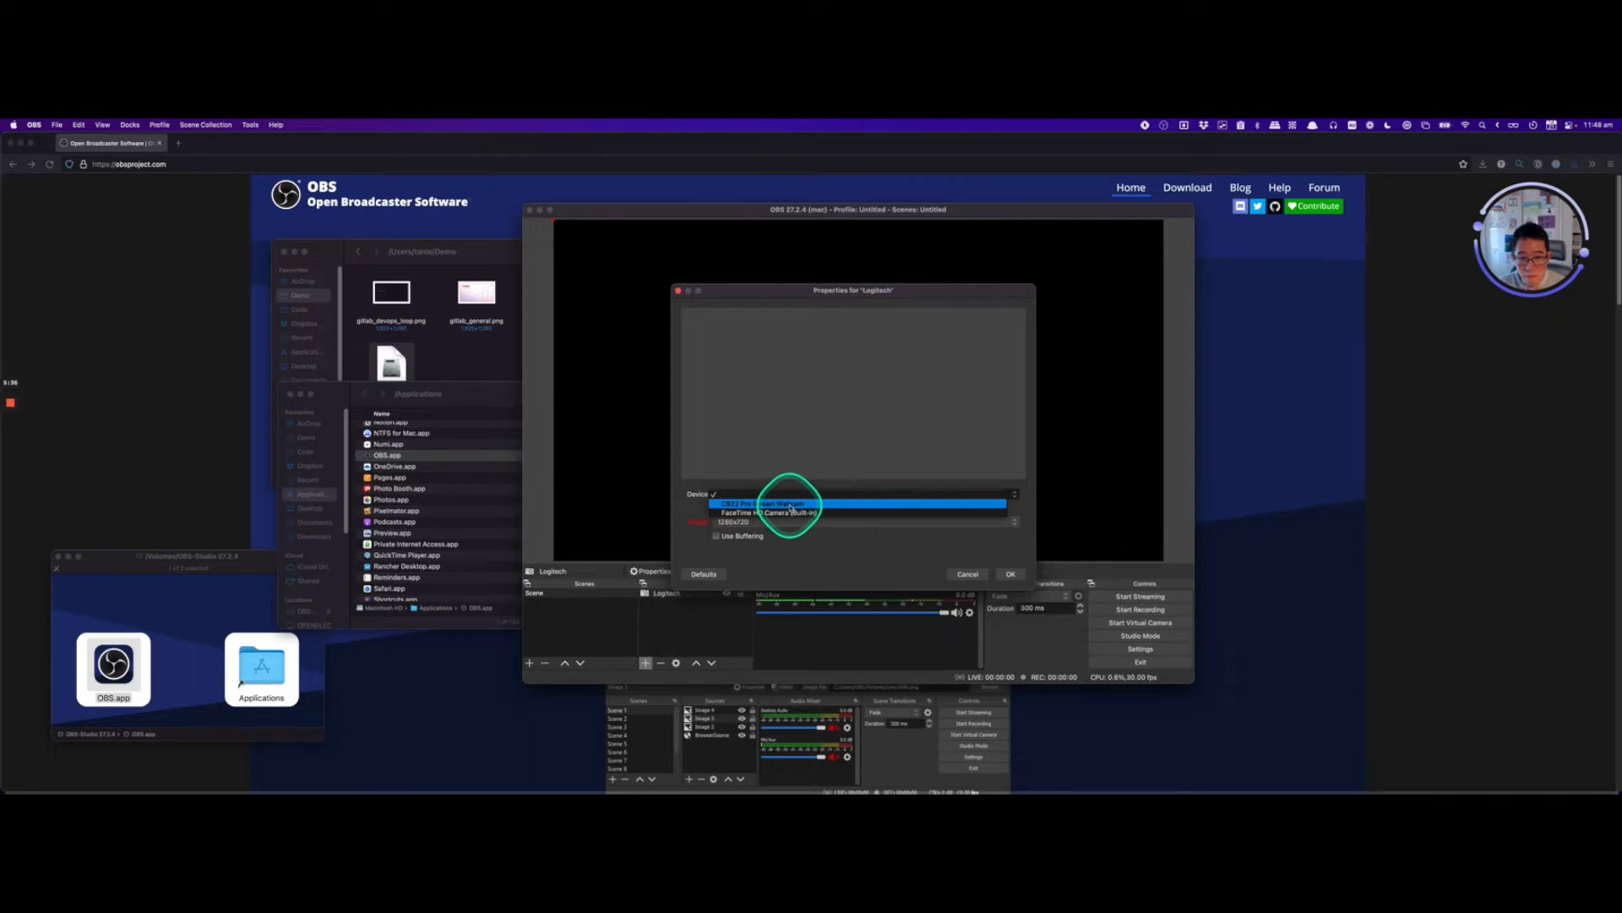
pyautogui.click(790, 504)
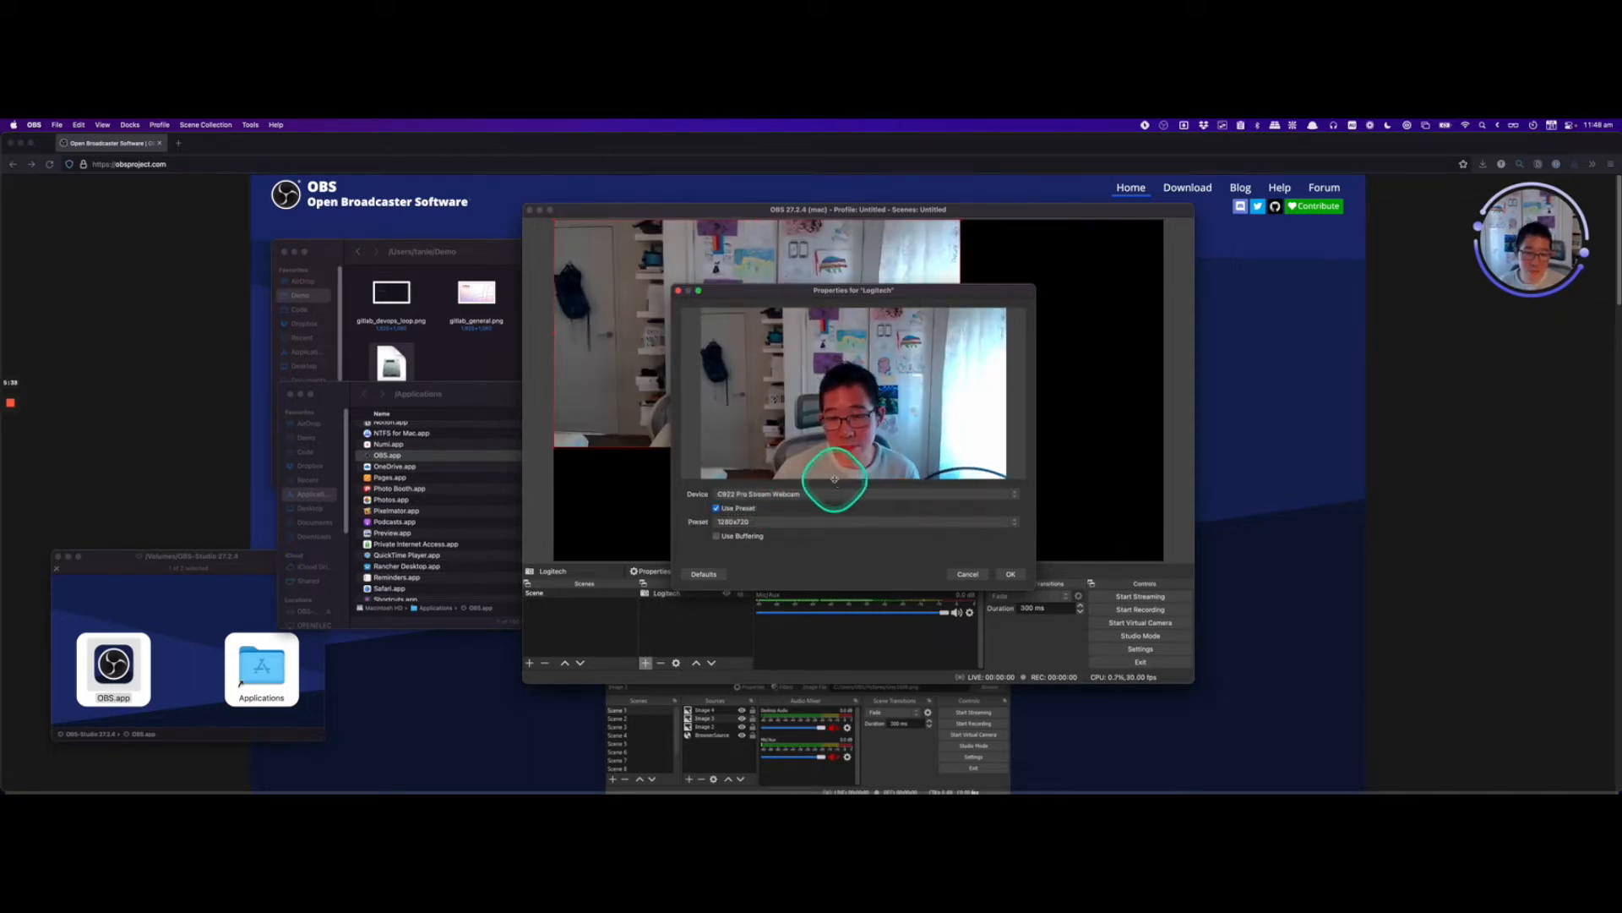
pyautogui.click(969, 575)
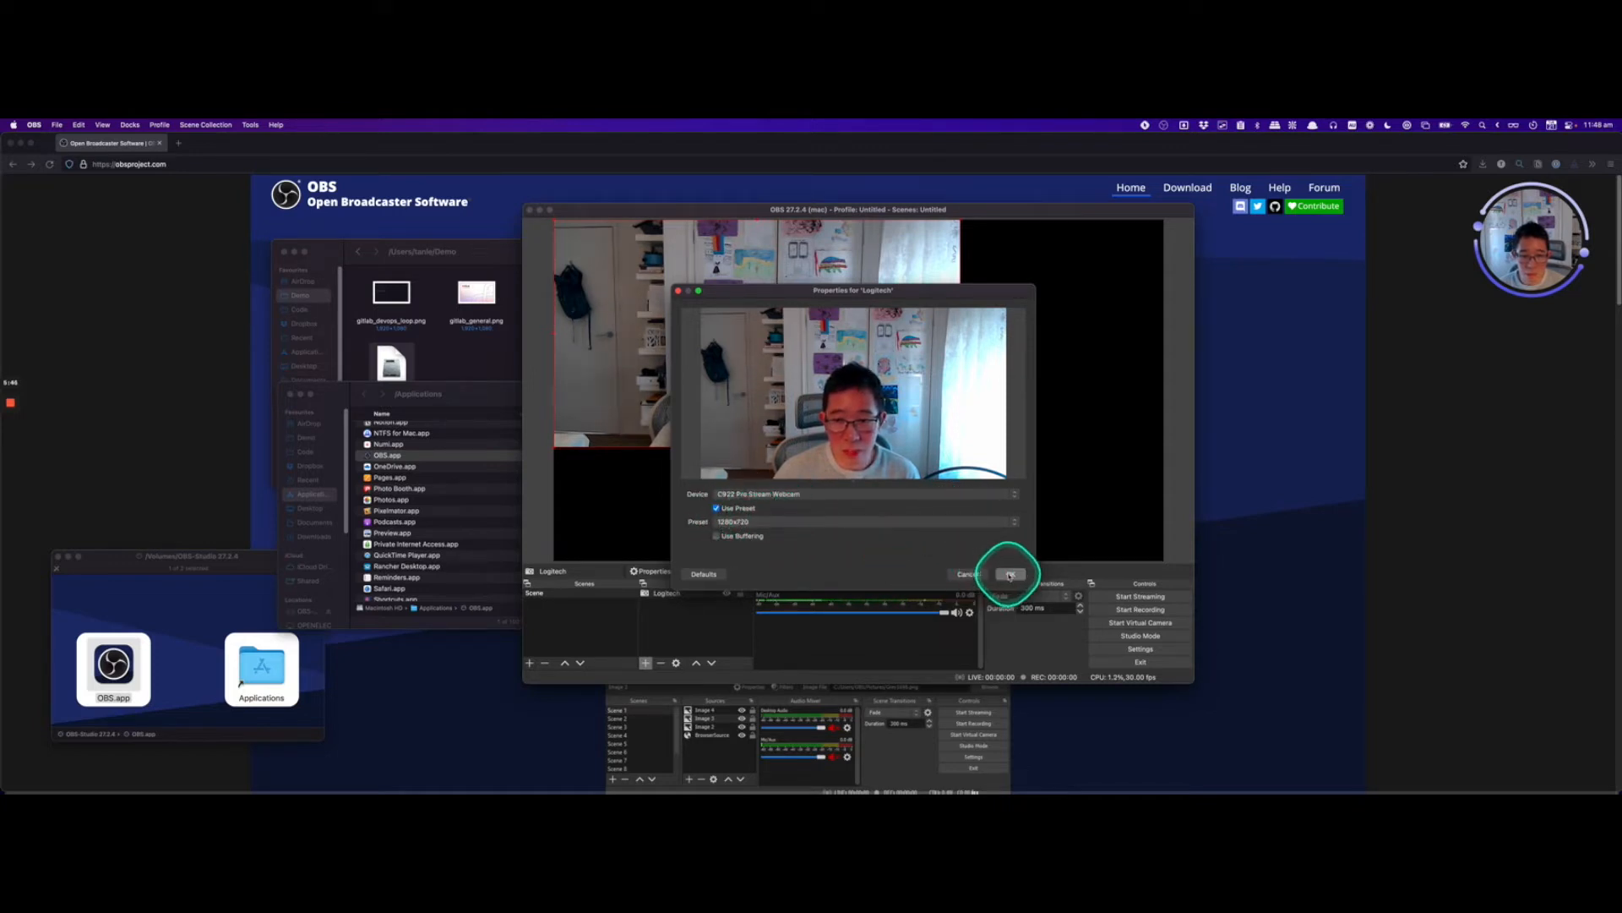
pyautogui.click(1009, 576)
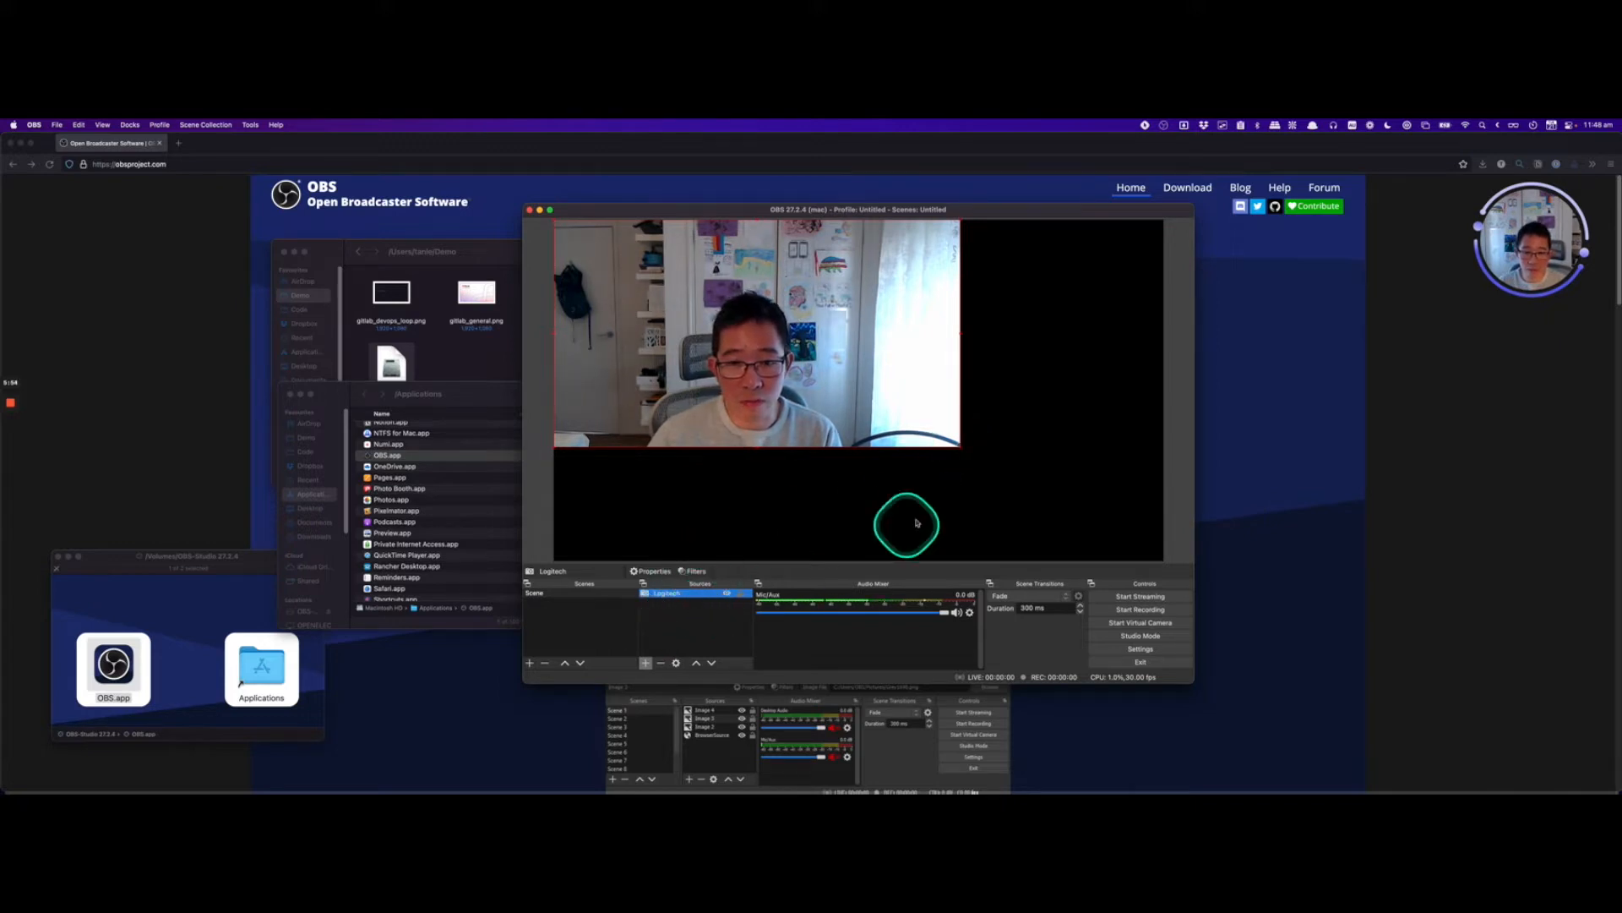
# Shrink the Logitech webcam image to less than half the canvas width, keeping it in the canvas's upper-left corner.
pyautogui.moveTo(957, 445)
pyautogui.mouseDown()
pyautogui.moveTo(916, 417)
pyautogui.moveTo(980, 458)
pyautogui.mouseUp()
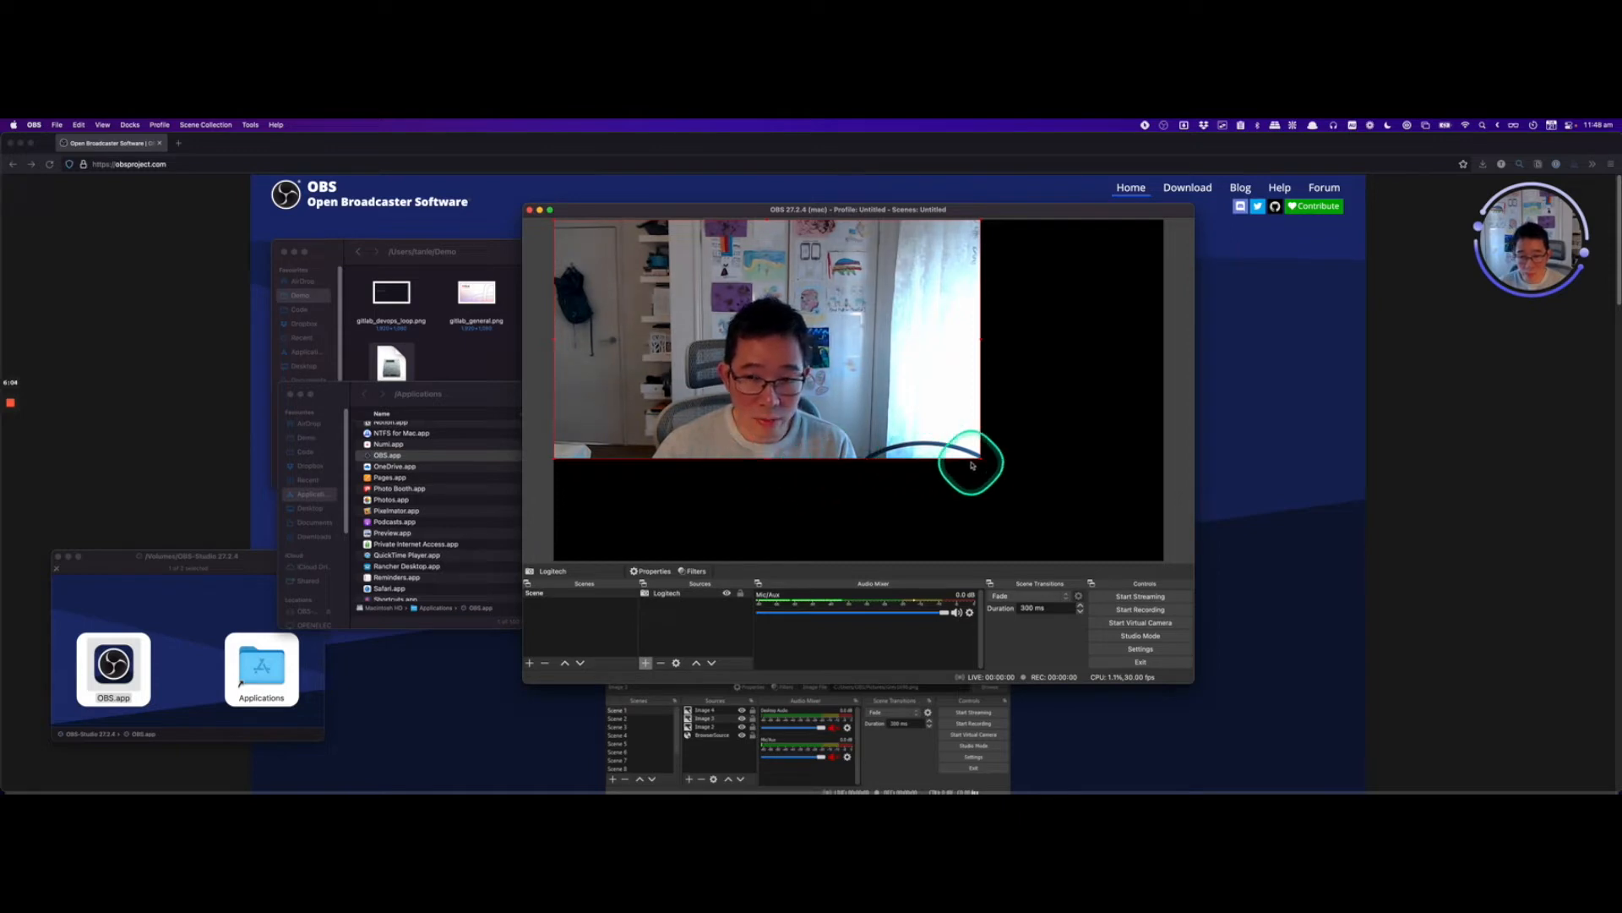
pyautogui.moveTo(980, 458); pyautogui.dragTo(807, 362)
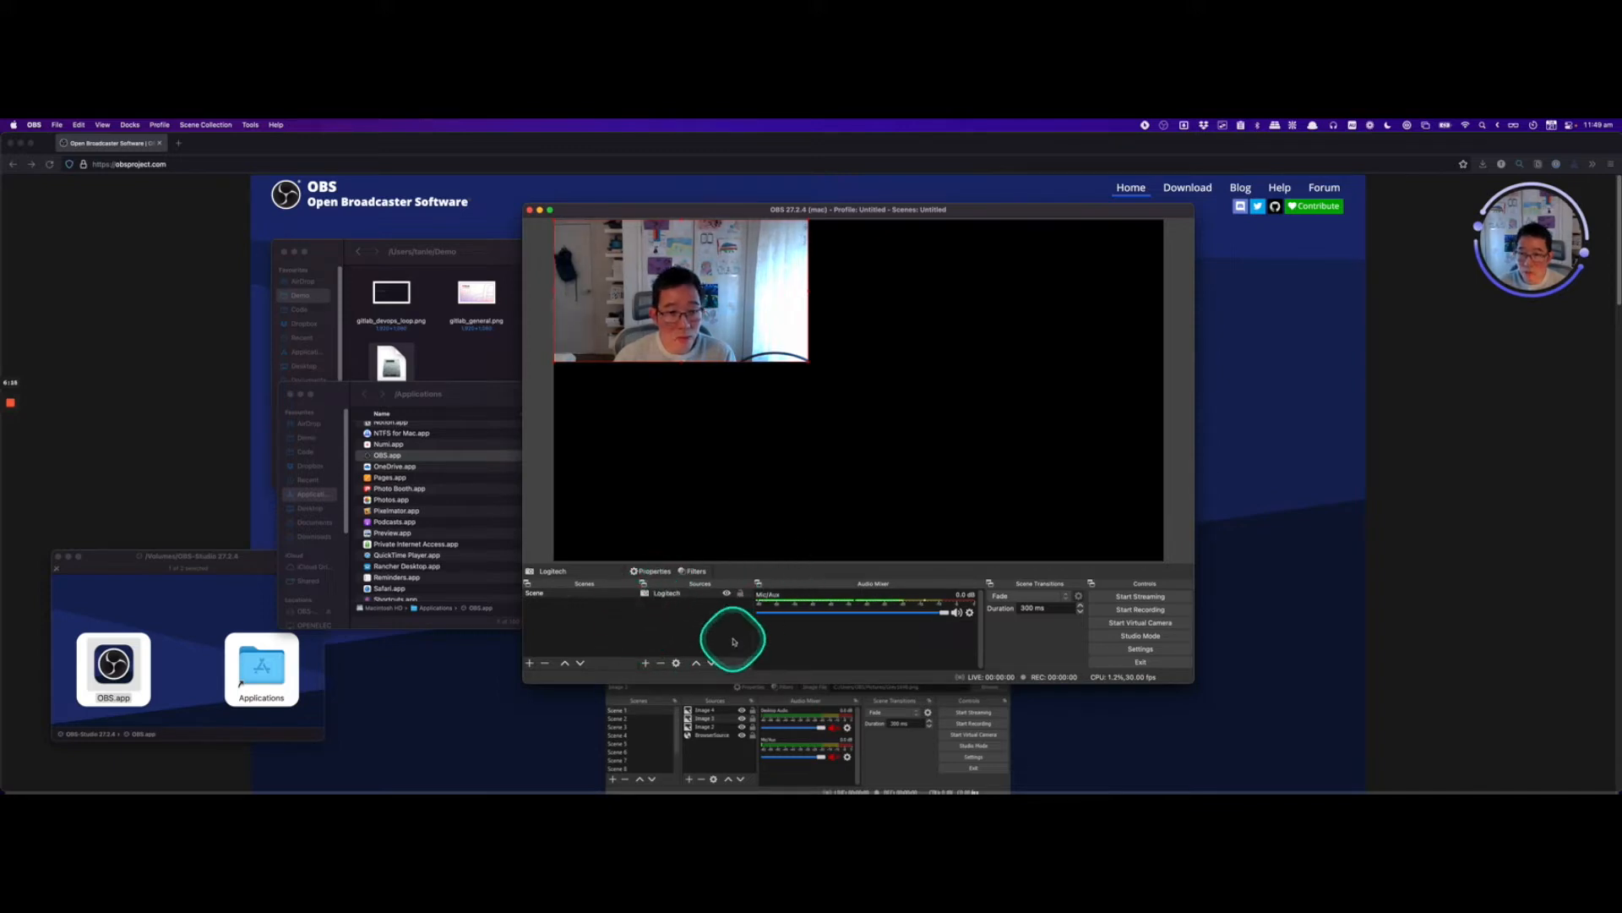
# Add a Window Capture source named Browser that captures the [Min.app] Min window.
pyautogui.click(644, 662)
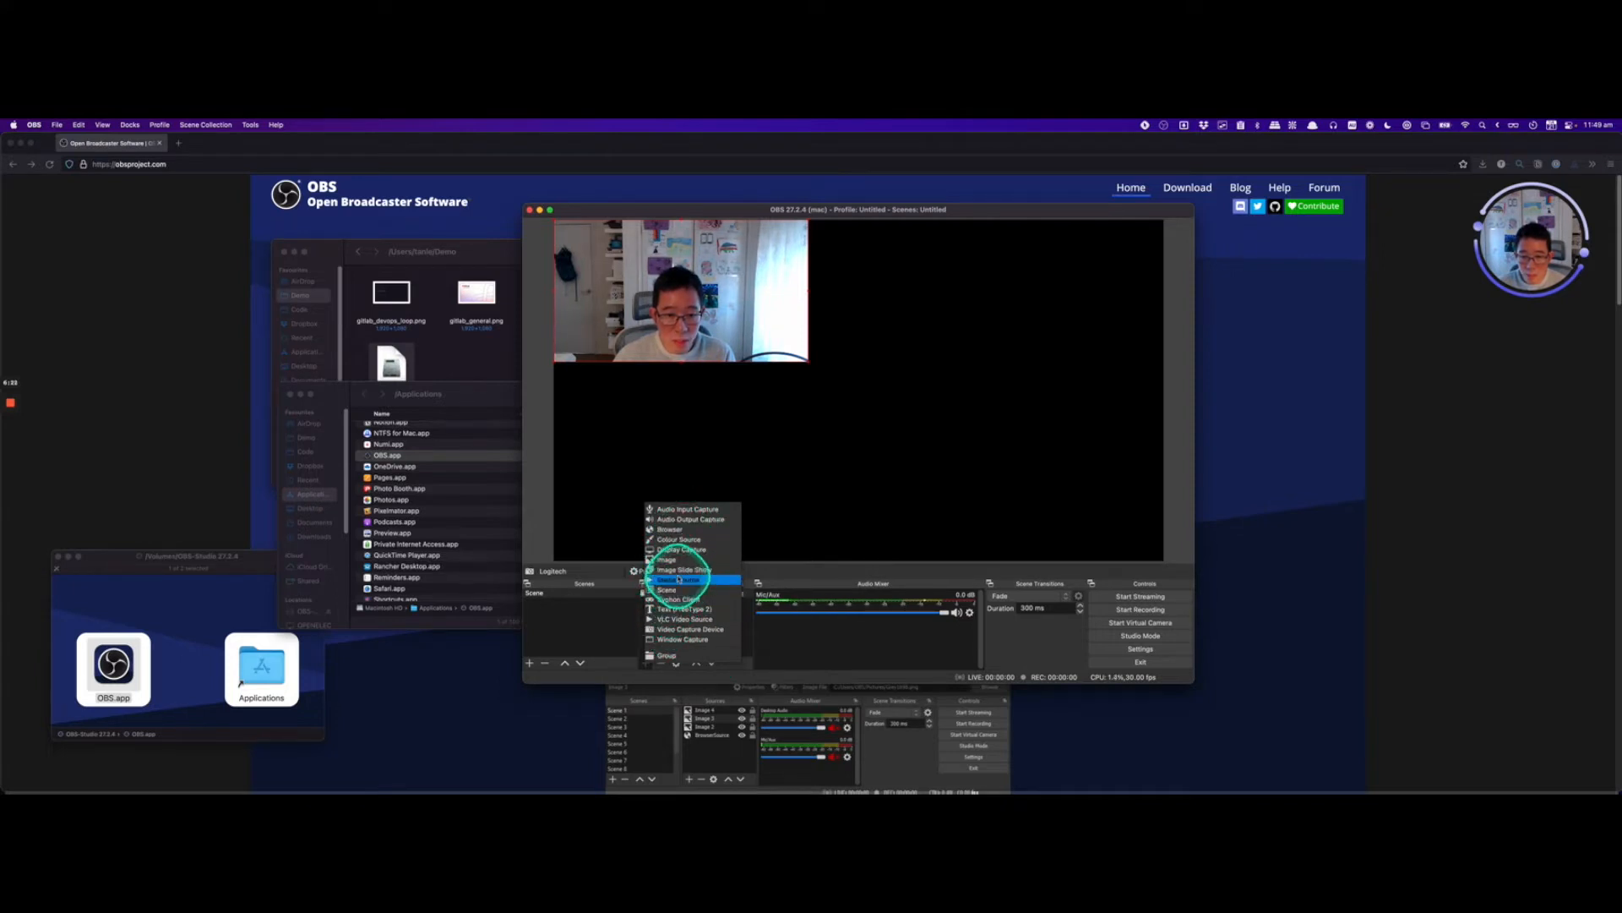
pyautogui.click(667, 640)
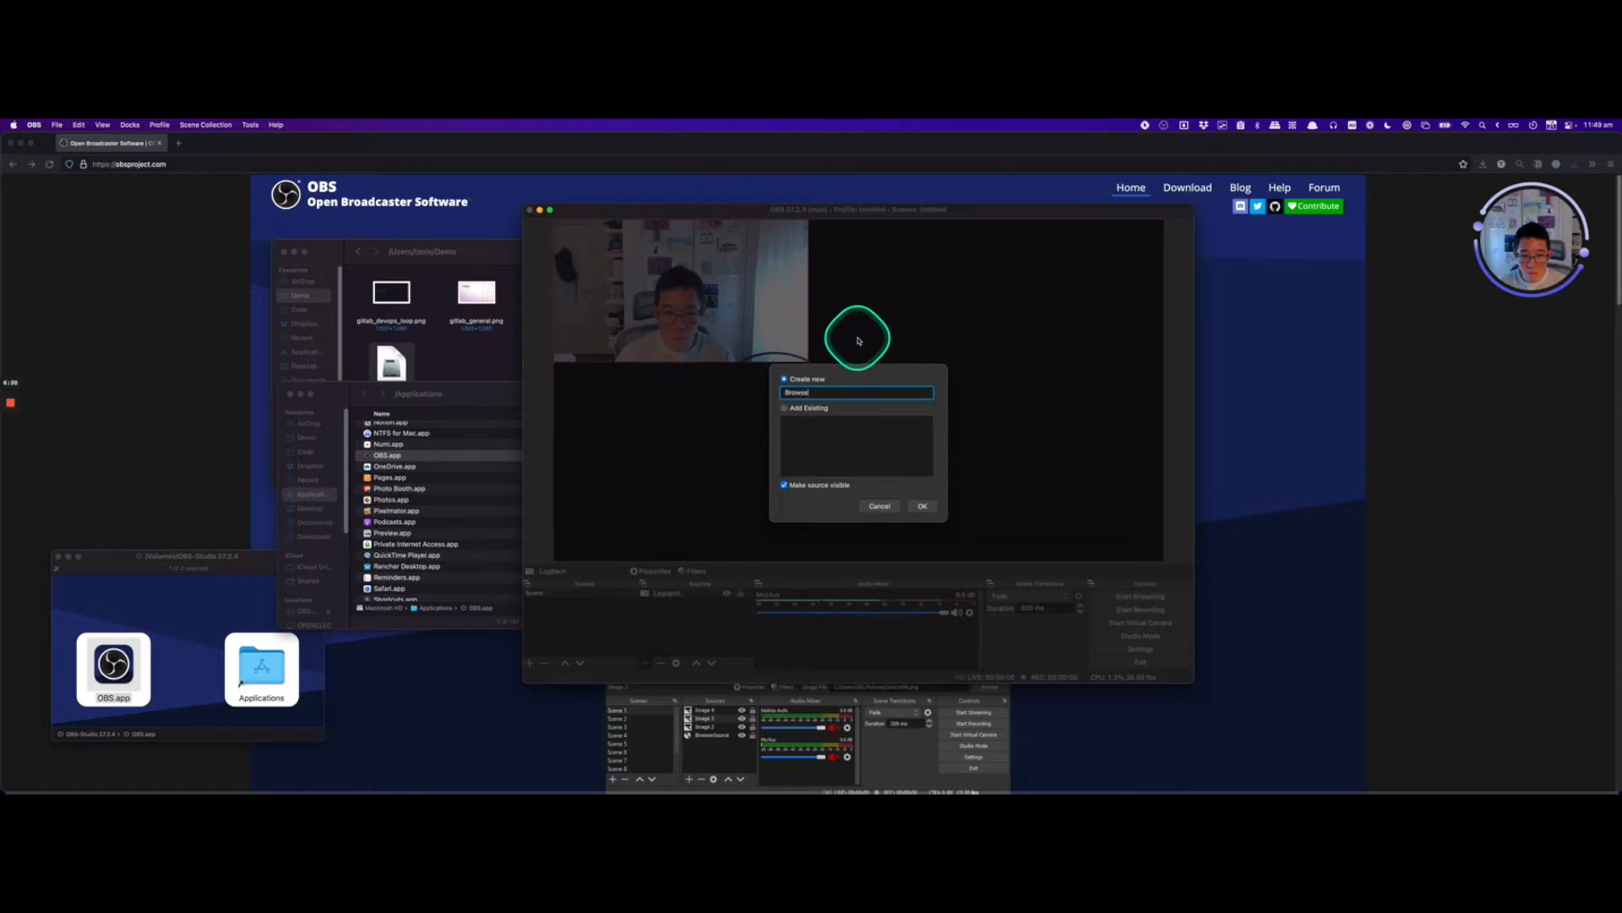
pyautogui.click(919, 504)
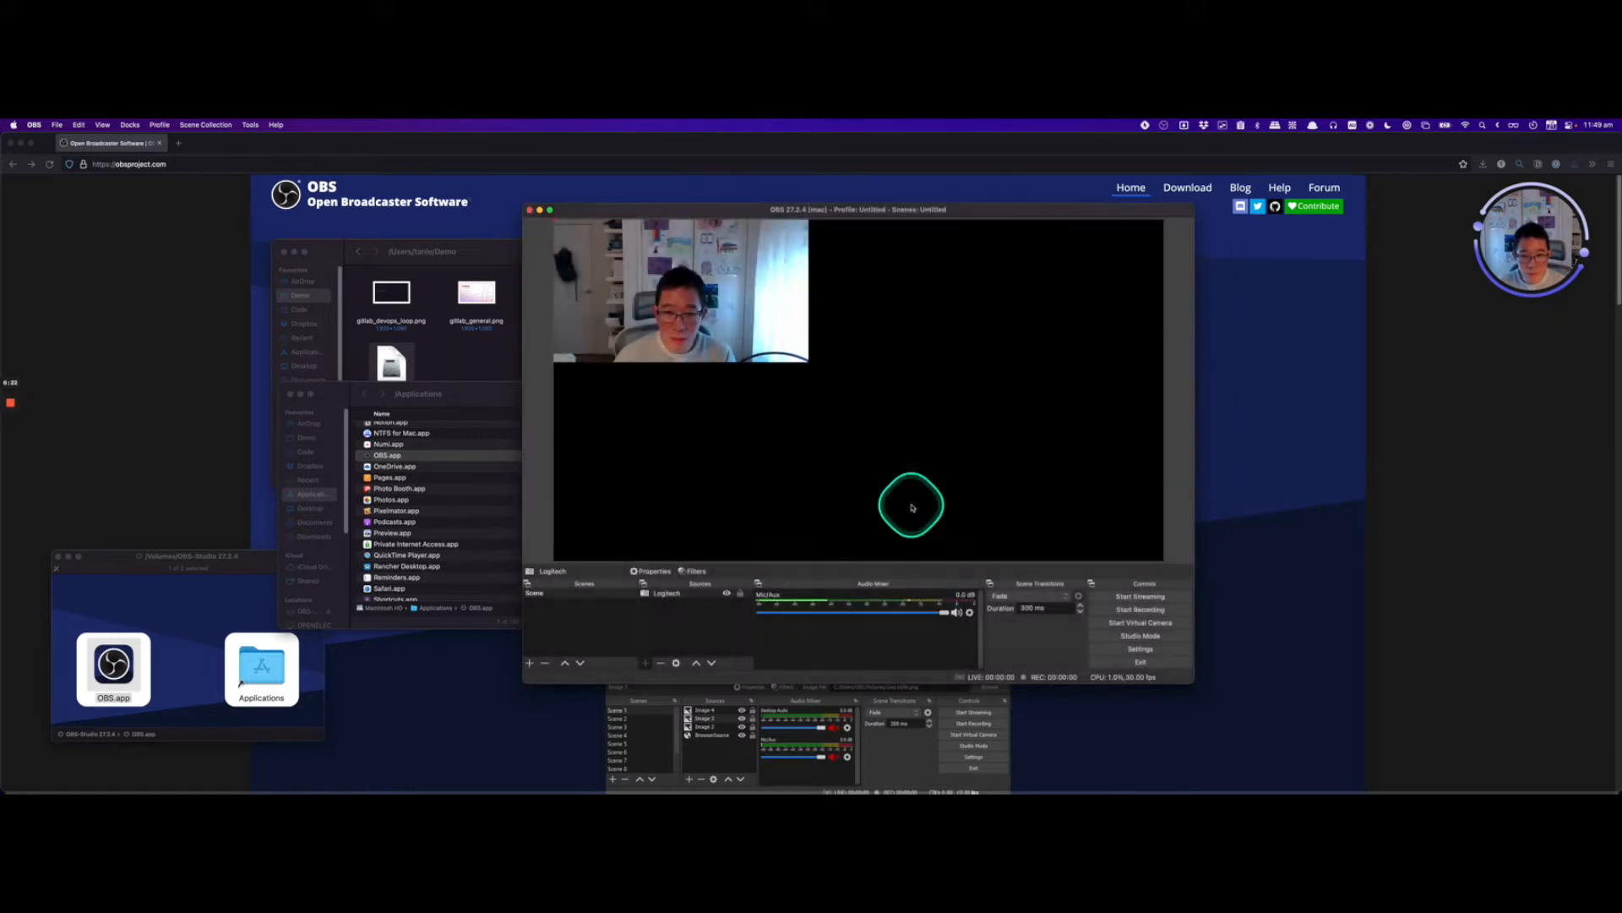
pyautogui.click(789, 492)
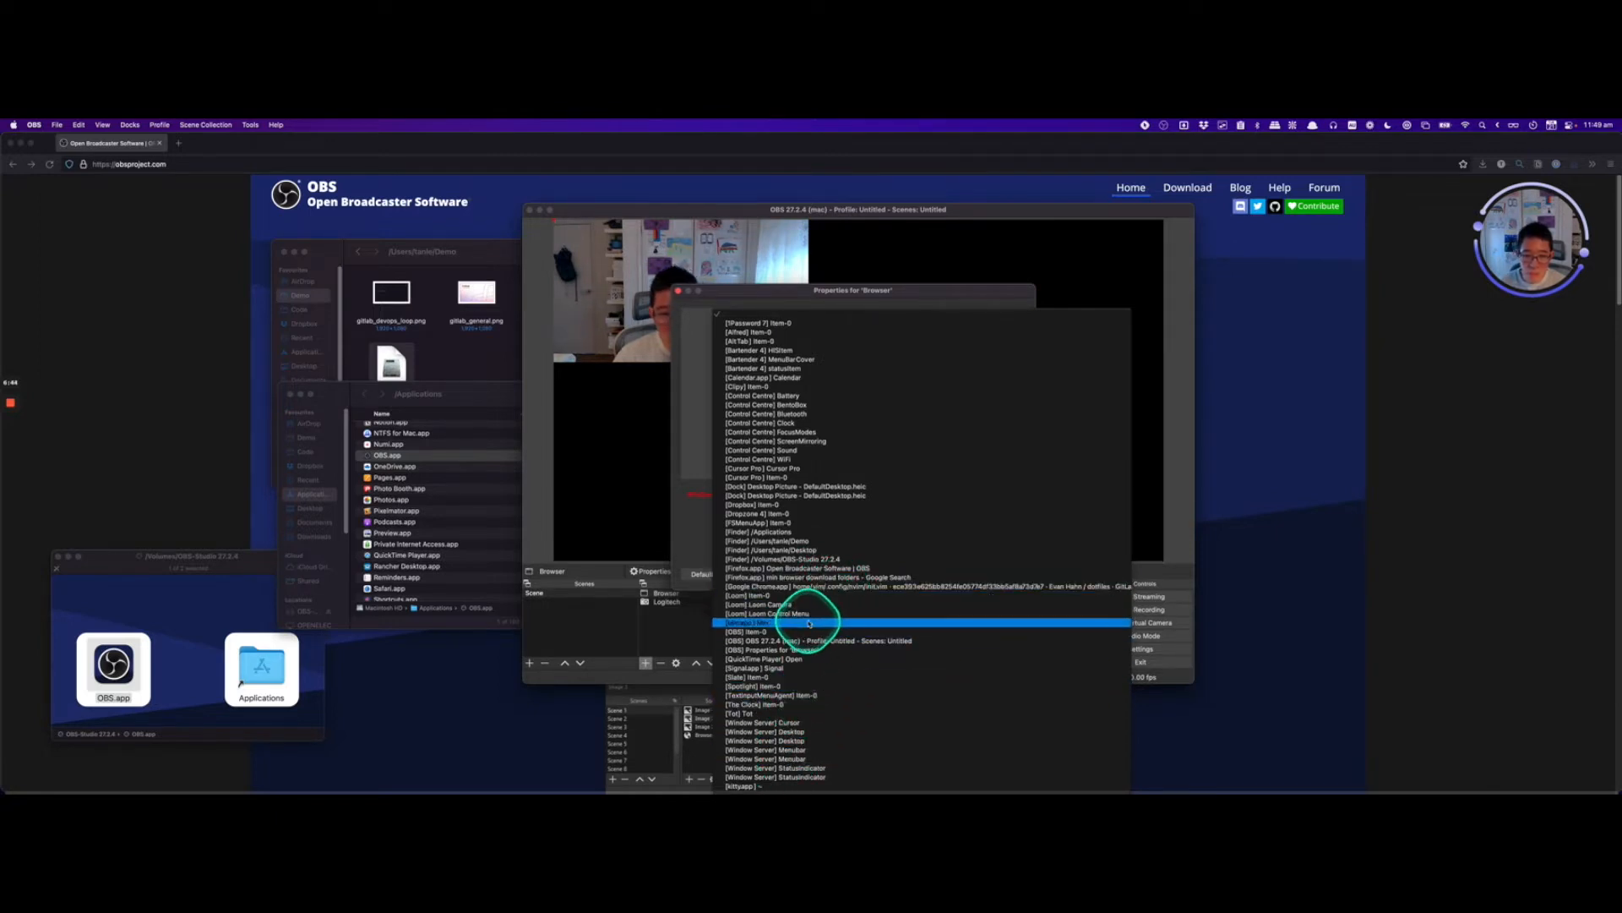
pyautogui.click(825, 622)
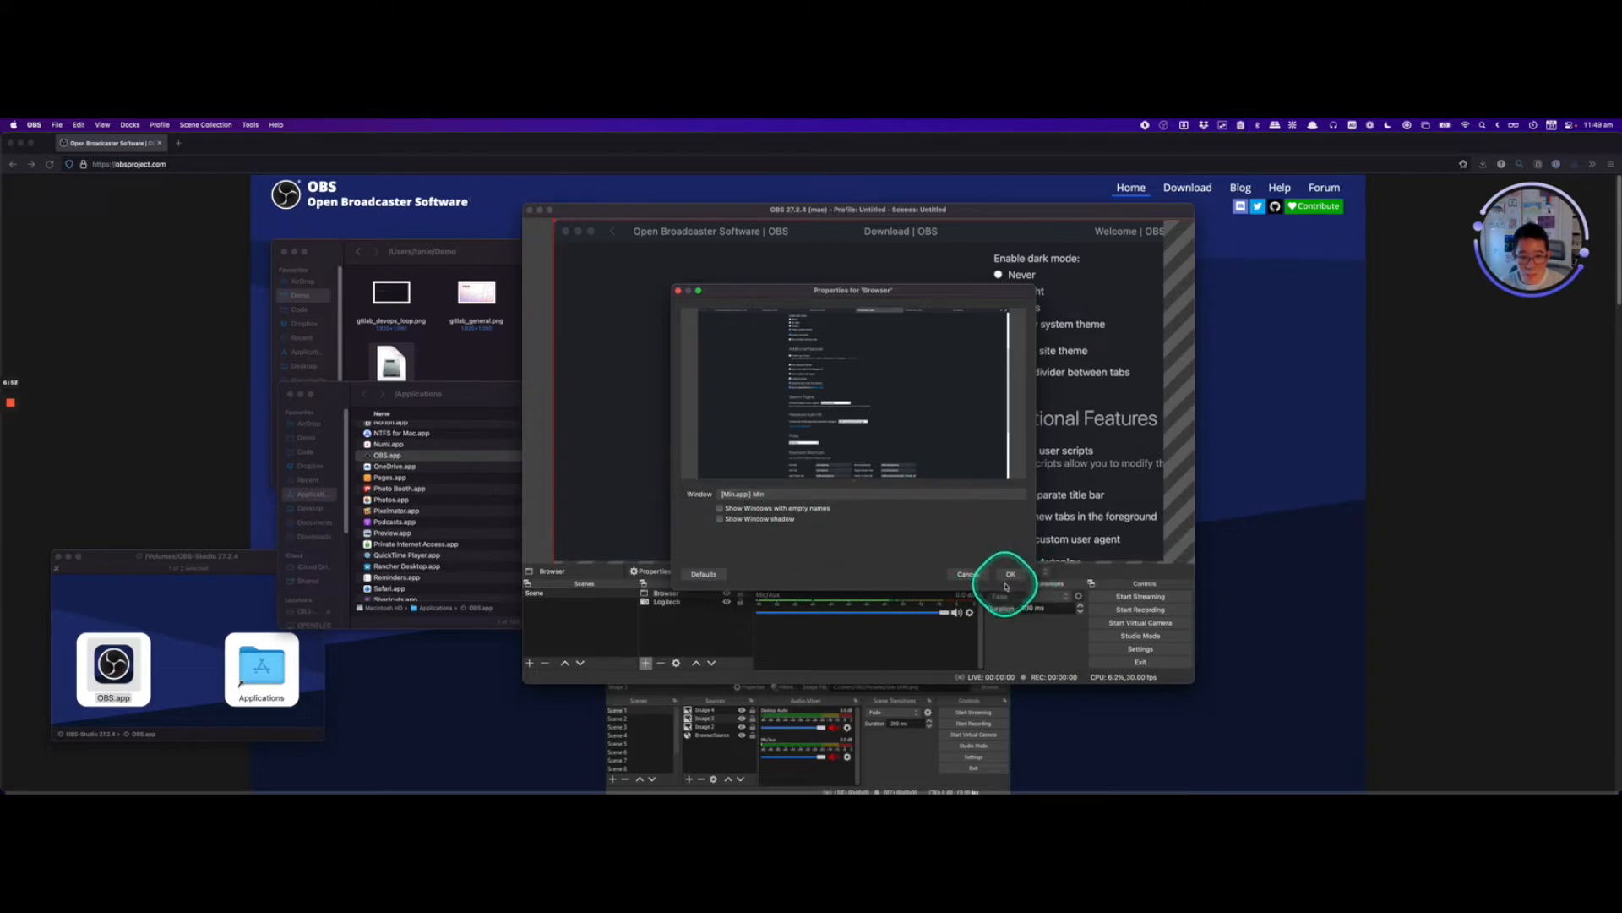
pyautogui.click(1009, 574)
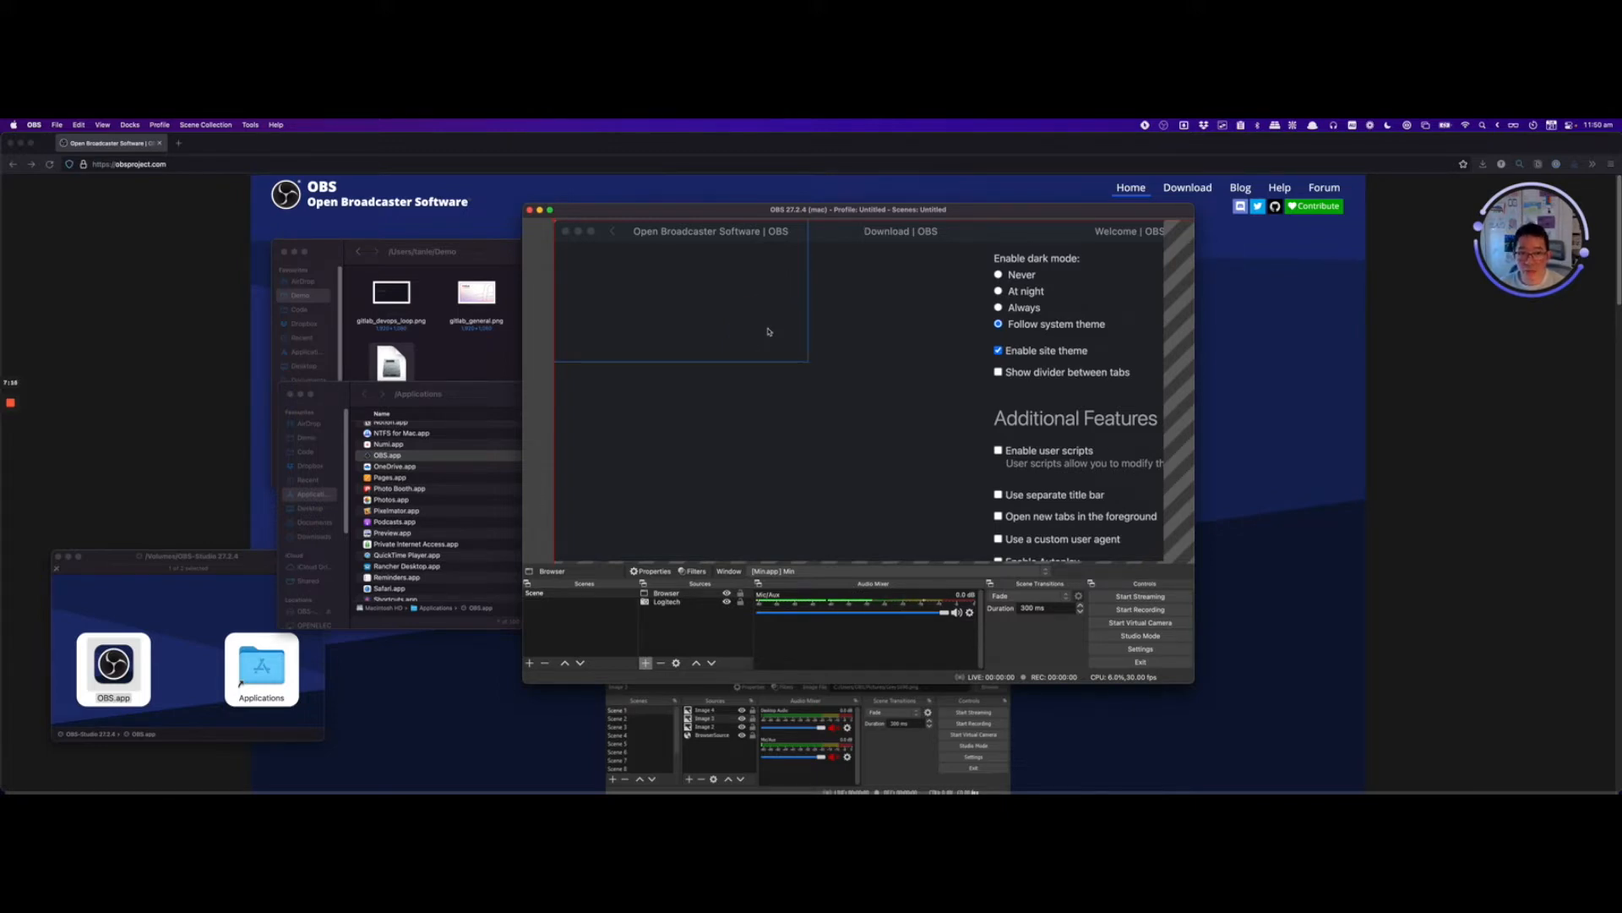
# Fit the Browser source to the screen so that the whole captured window lies within the canvas.
pyautogui.click(926, 304)
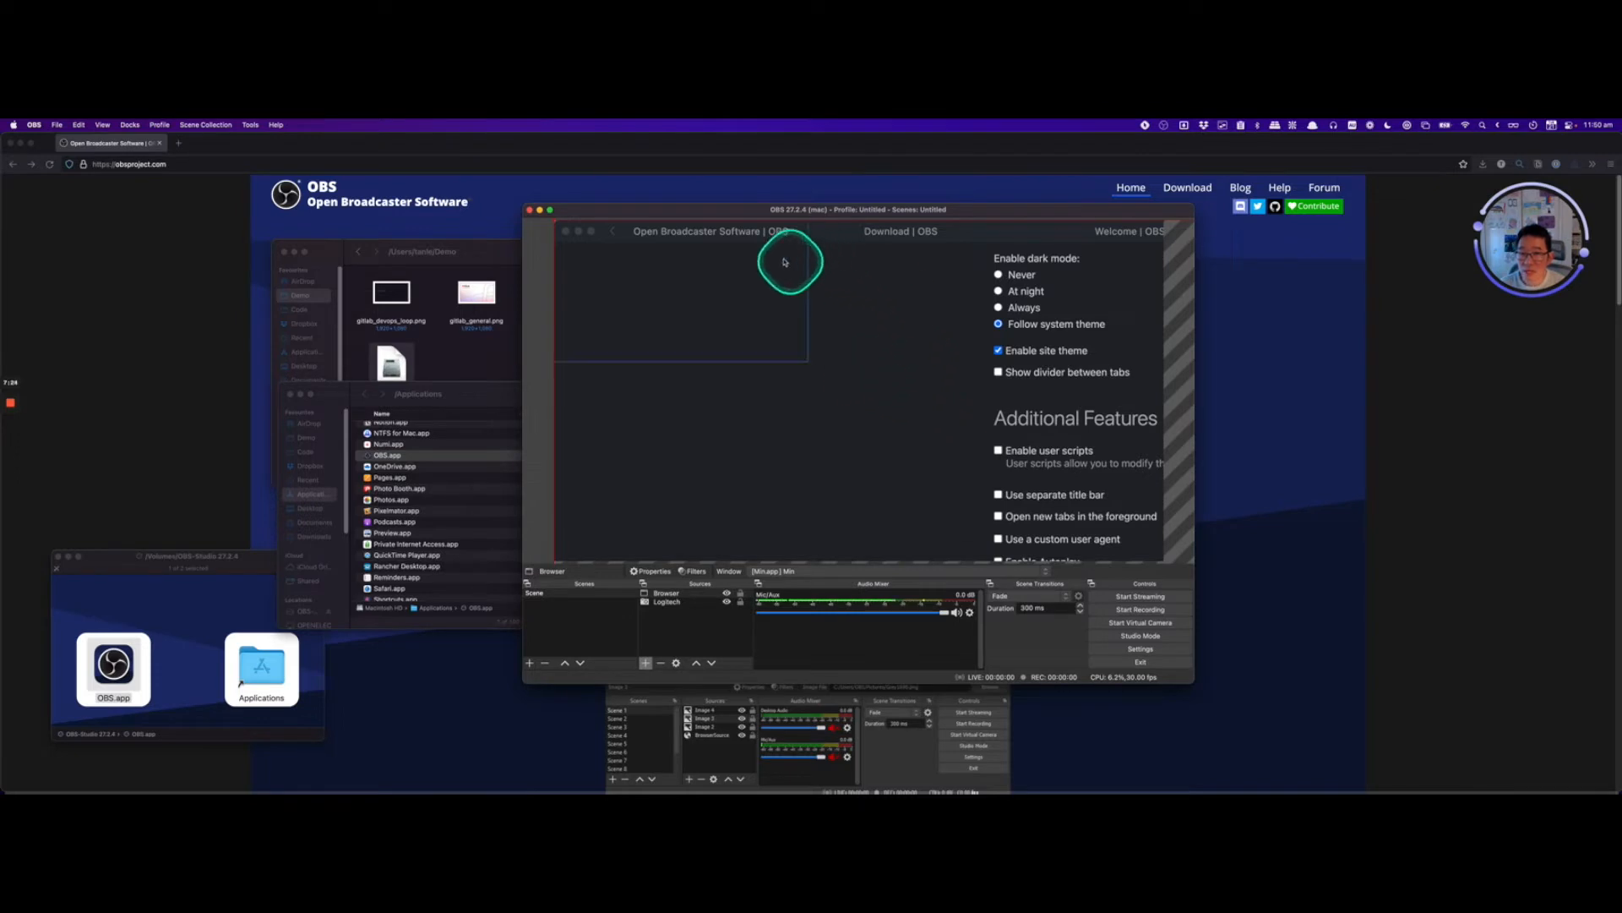
pyautogui.click(670, 594)
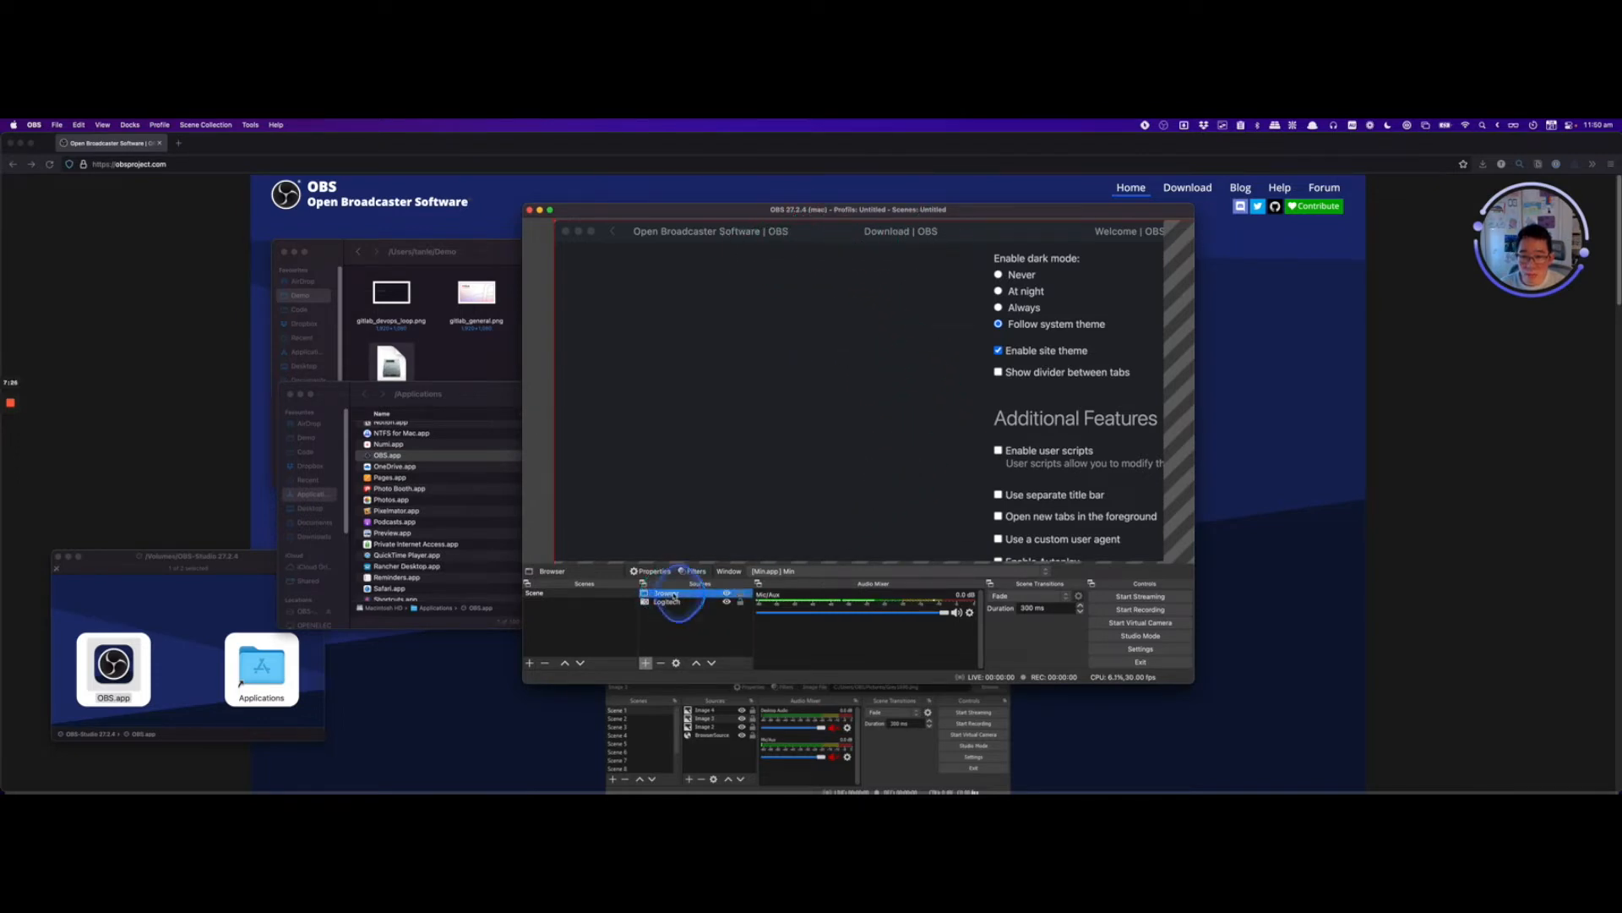
pyautogui.rightClick(942, 236)
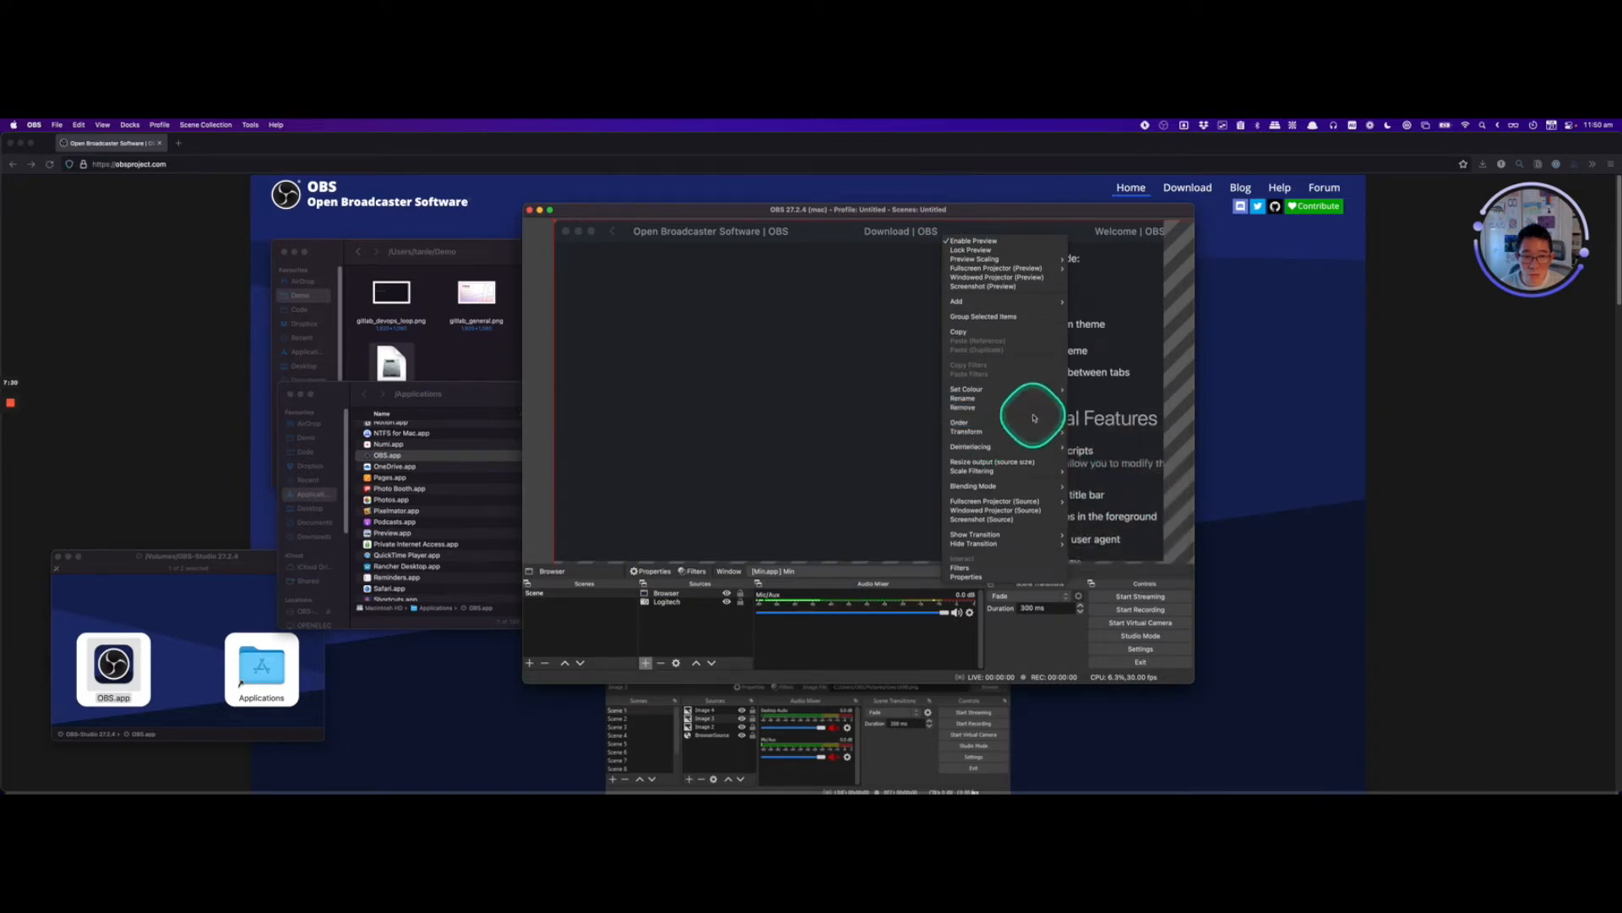
pyautogui.moveTo(1031, 437)
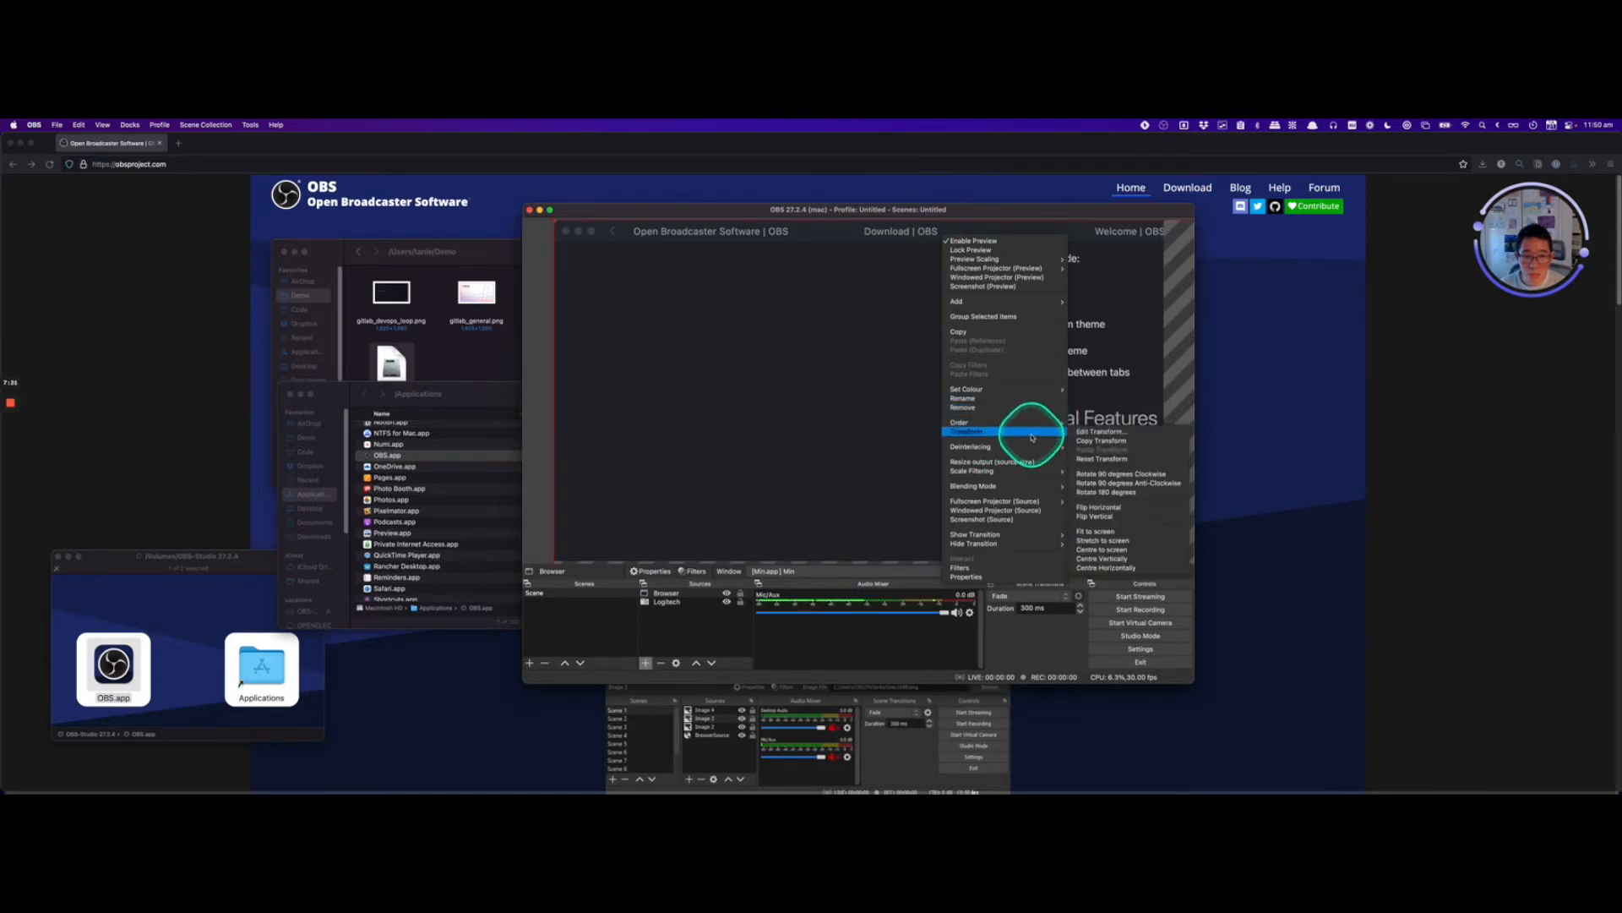
pyautogui.click(1114, 532)
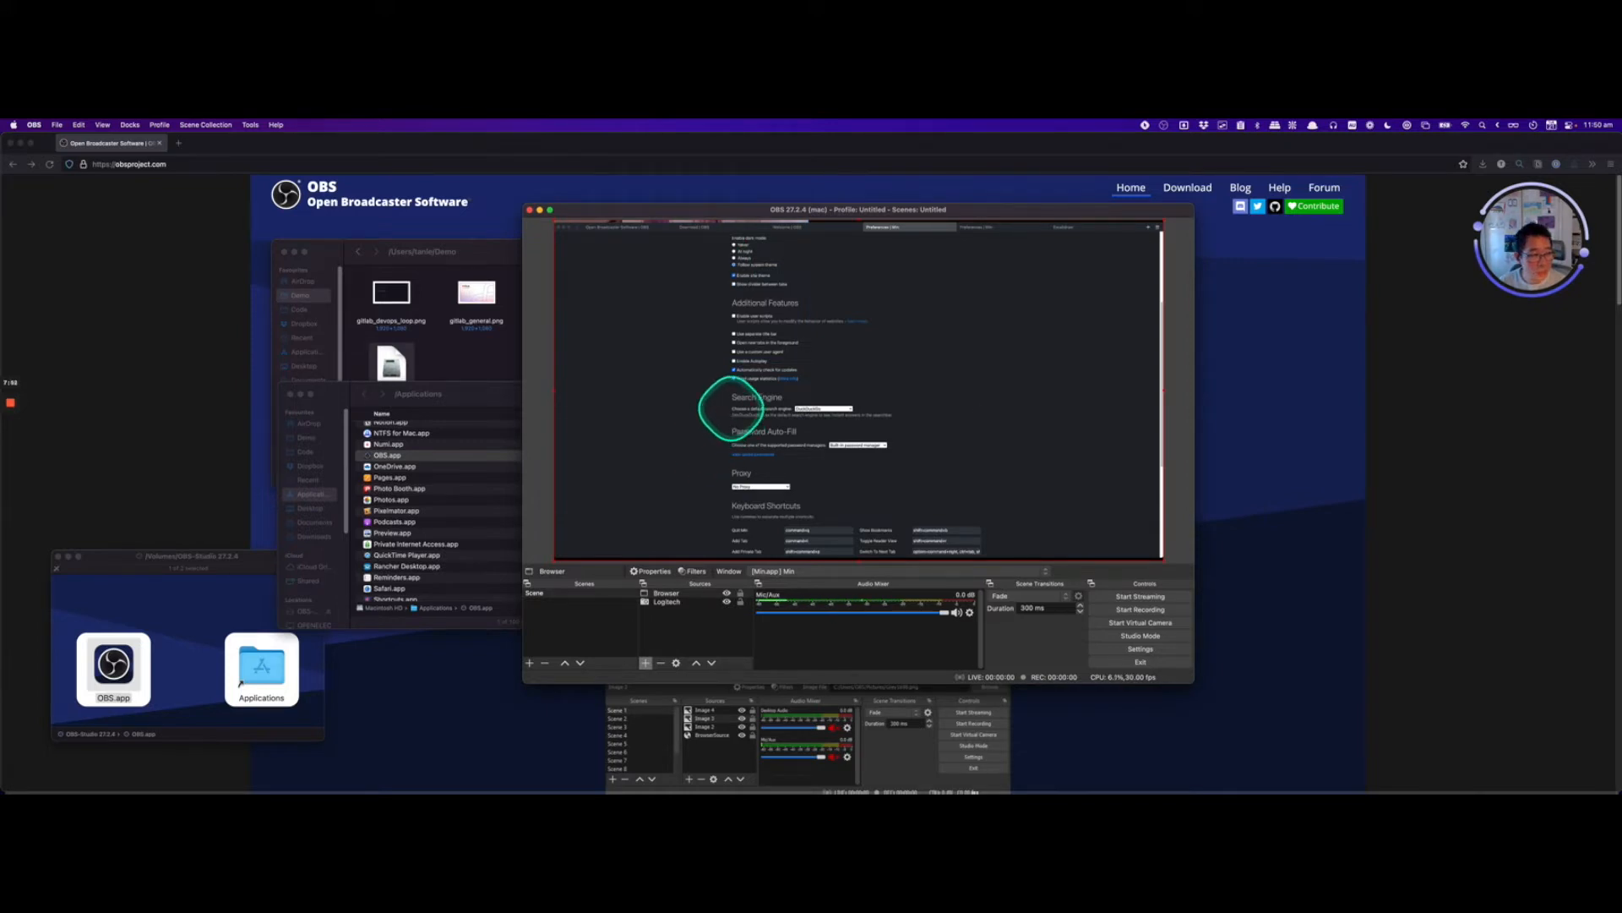
# Switch to the Min browser, close the Welcome and both Preferences tabs while keeping the OBS download page open, and return to OBS.
pyautogui.press('super+Tab')
pyautogui.click(398, 138)
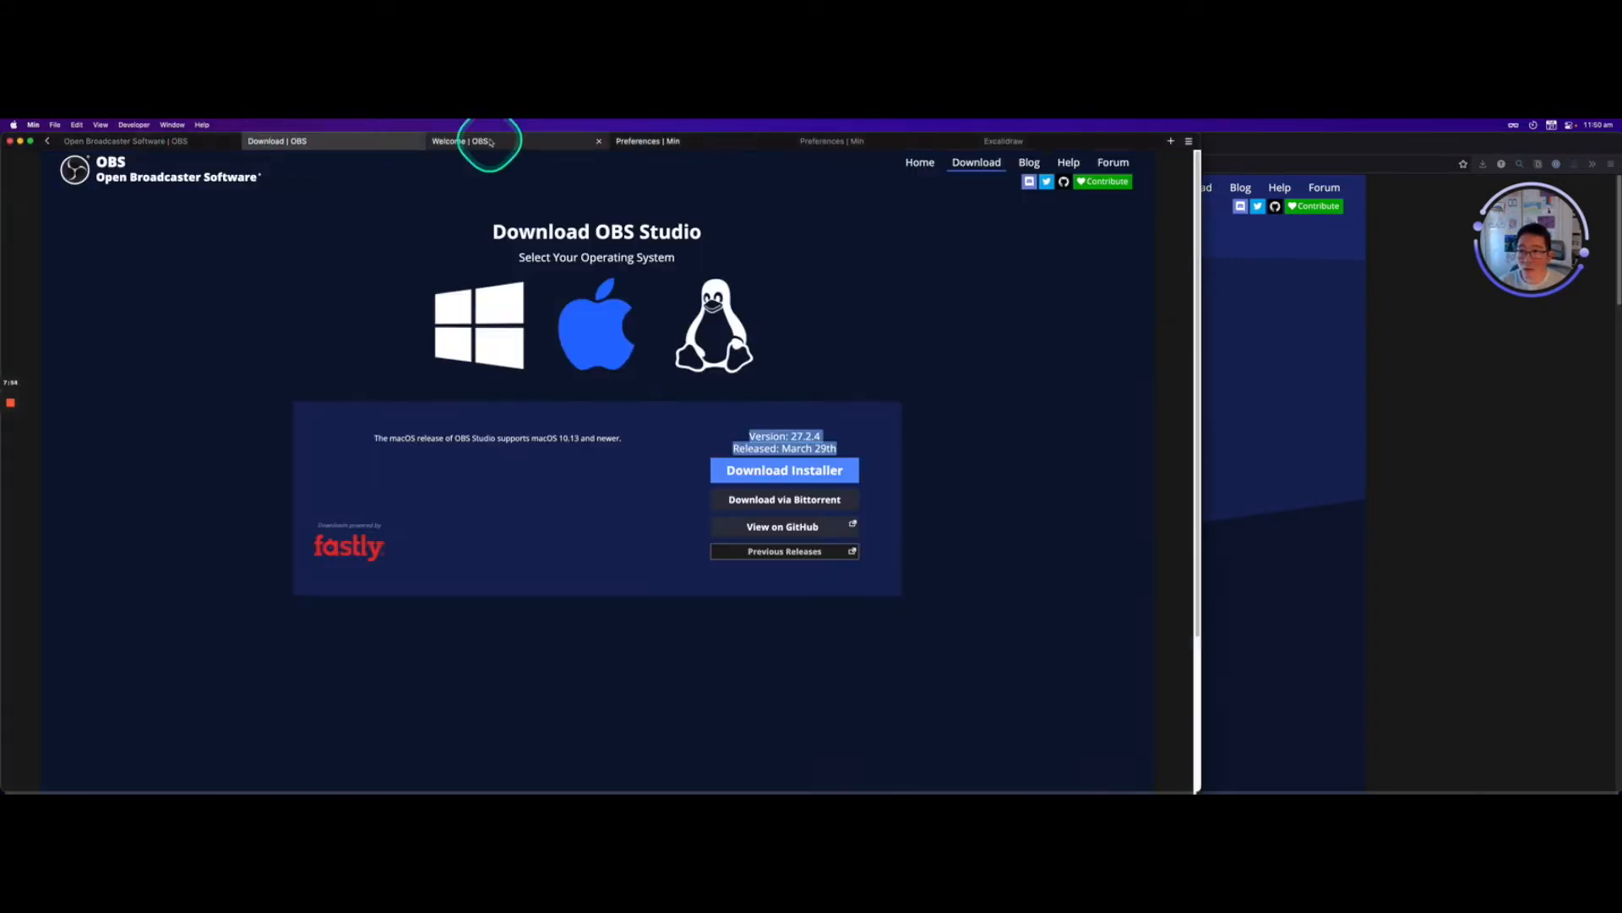
pyautogui.click(783, 141)
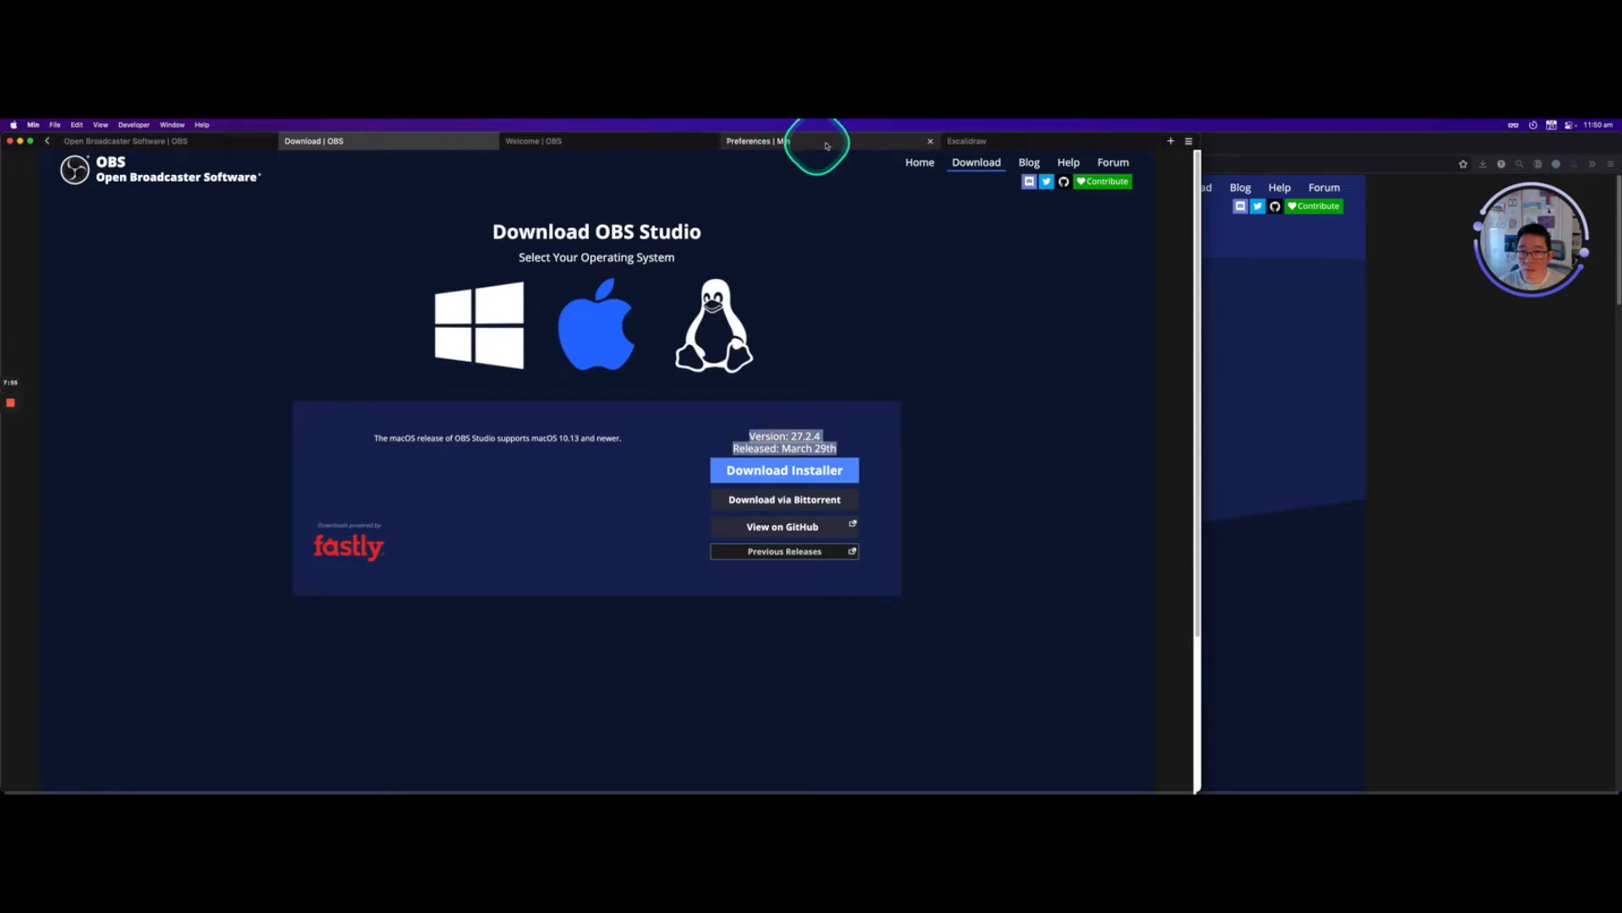
pyautogui.click(930, 141)
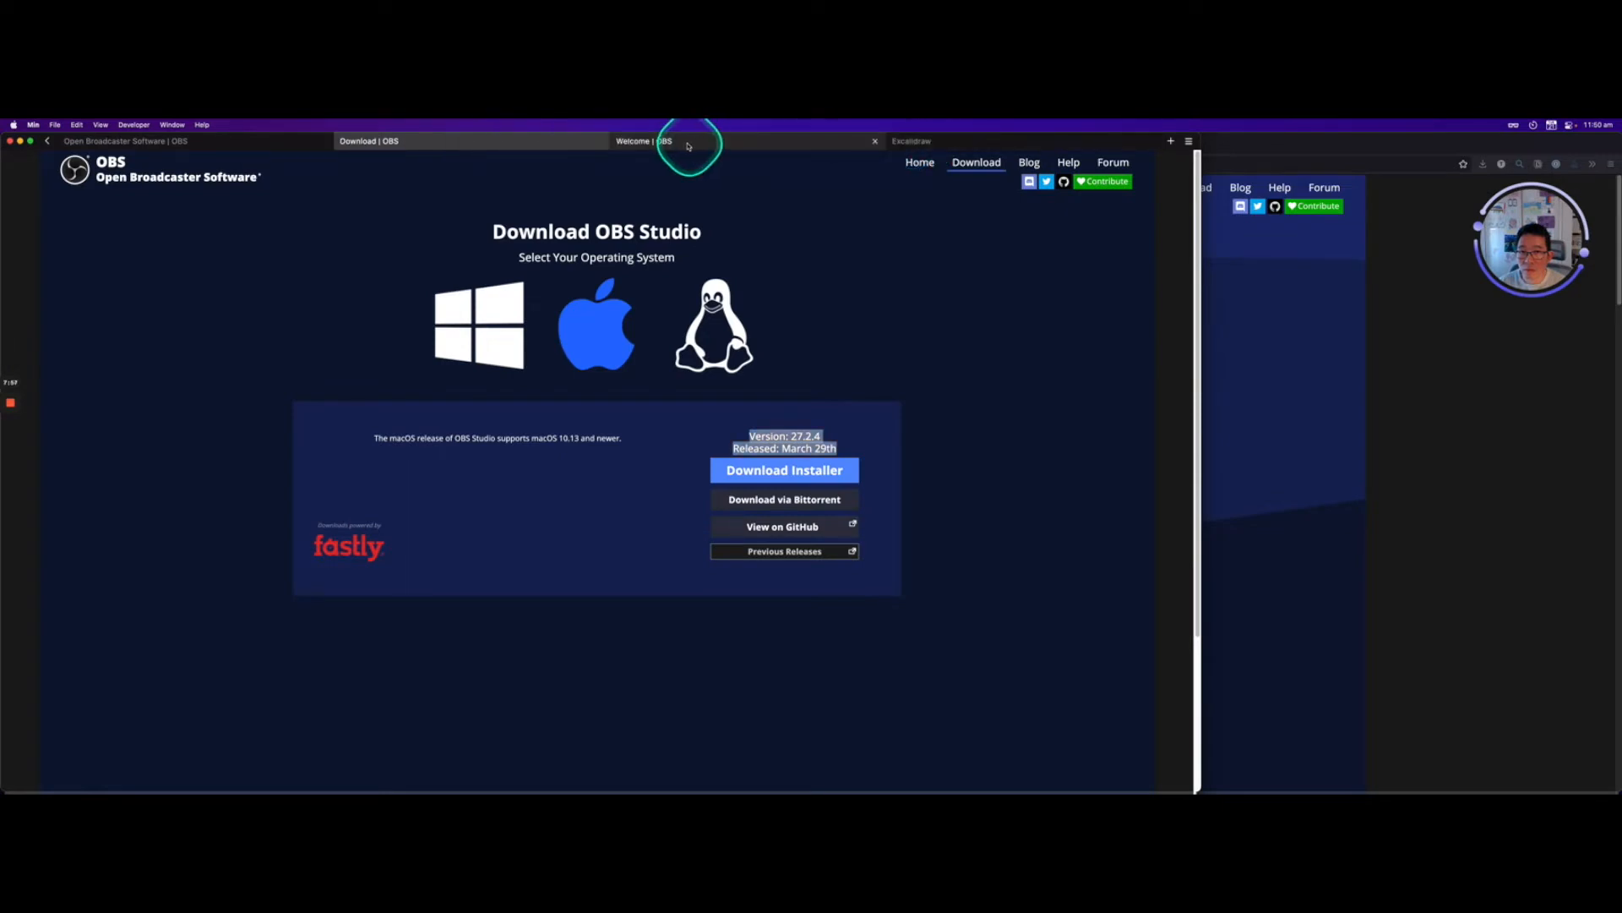
pyautogui.click(875, 142)
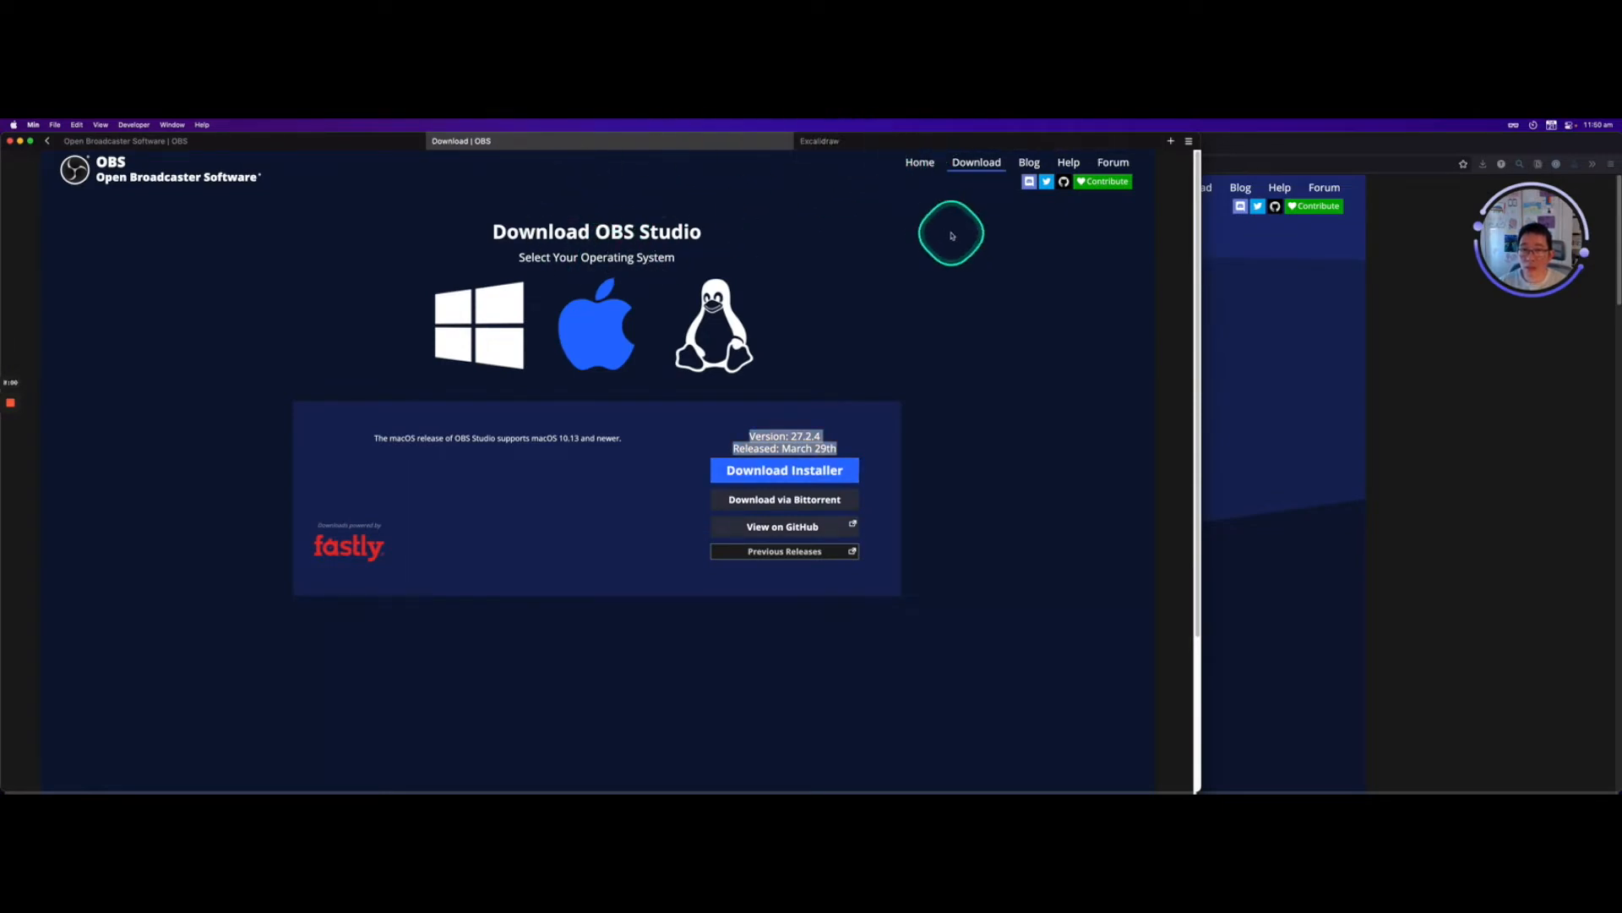
pyautogui.press('super+Tab')
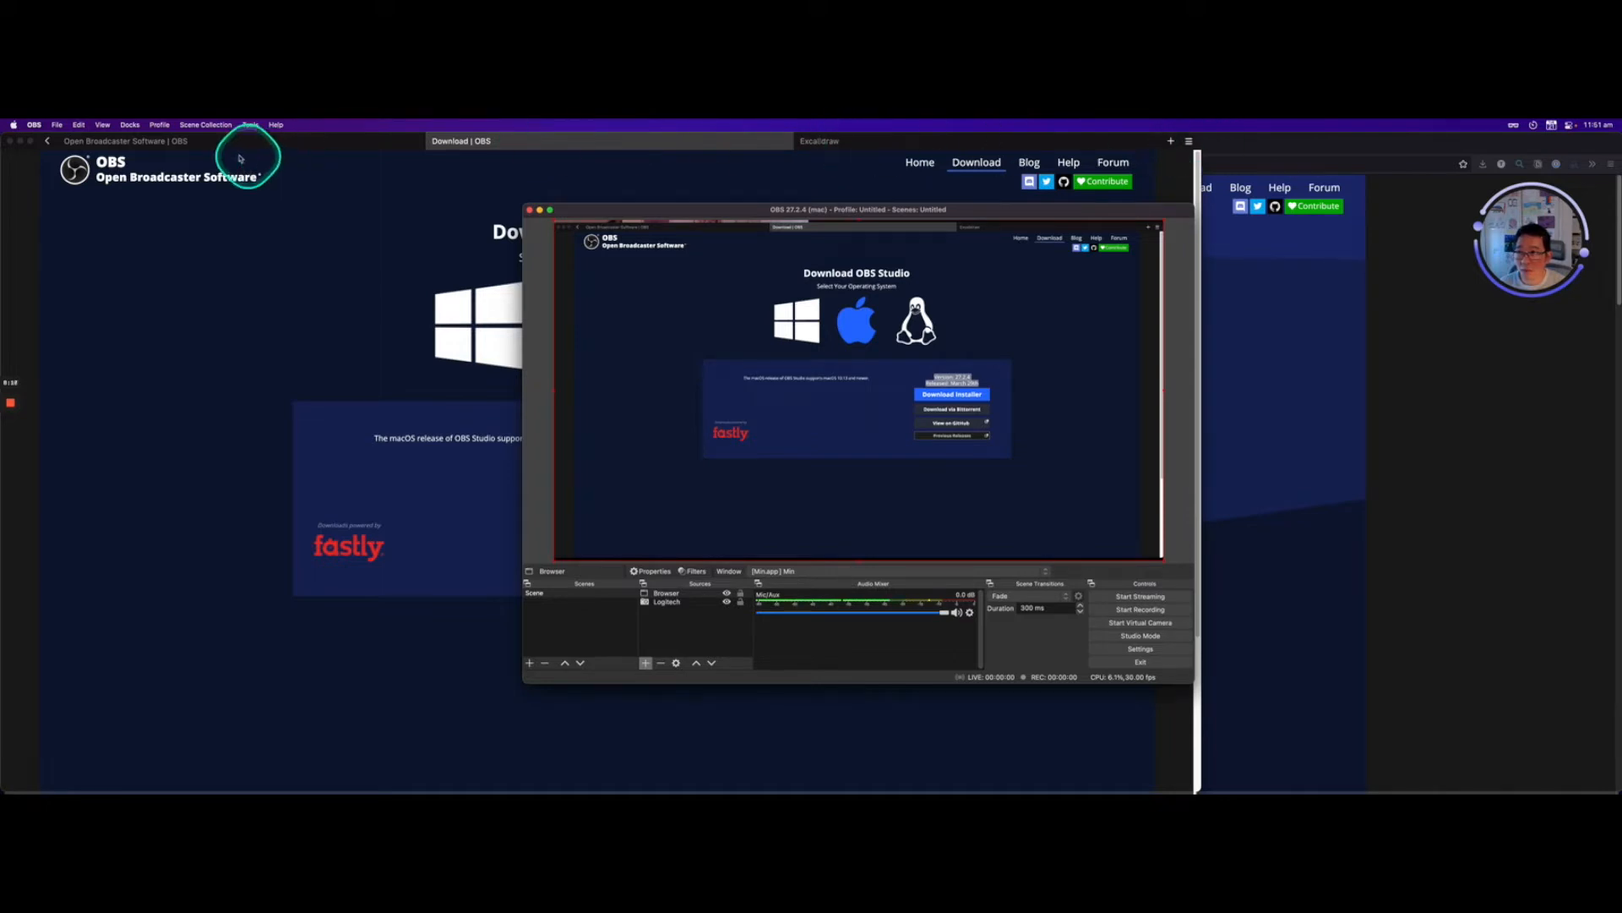
# Widen the Min browser window to the full width of the display and return to OBS.
pyautogui.click(34, 135)
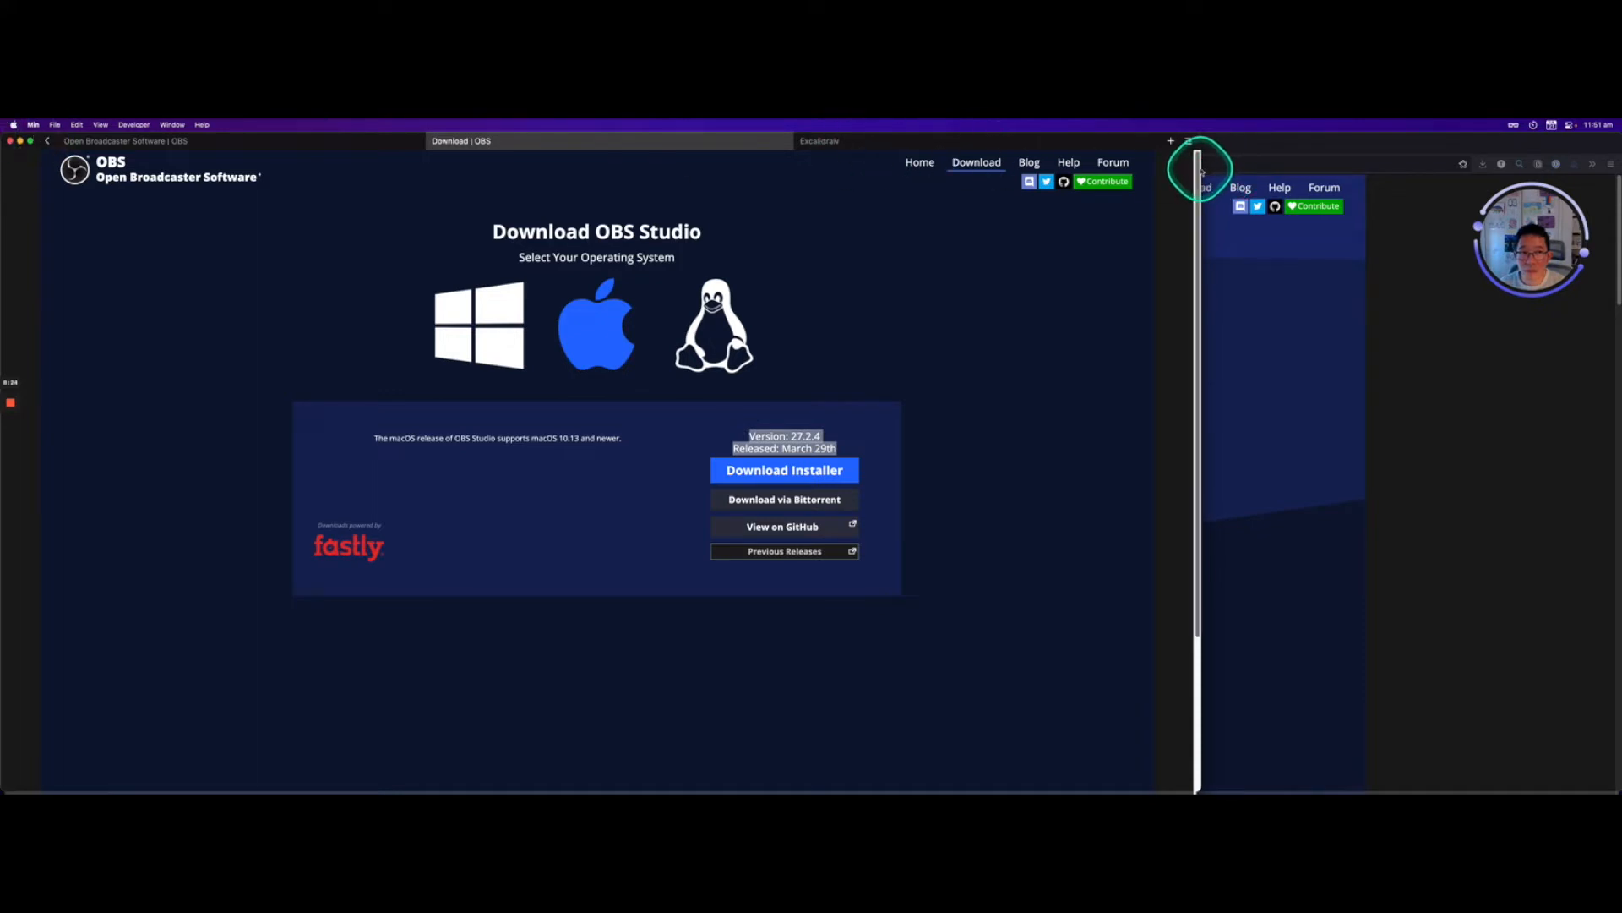
pyautogui.moveTo(1198, 174); pyautogui.dragTo(1614, 169)
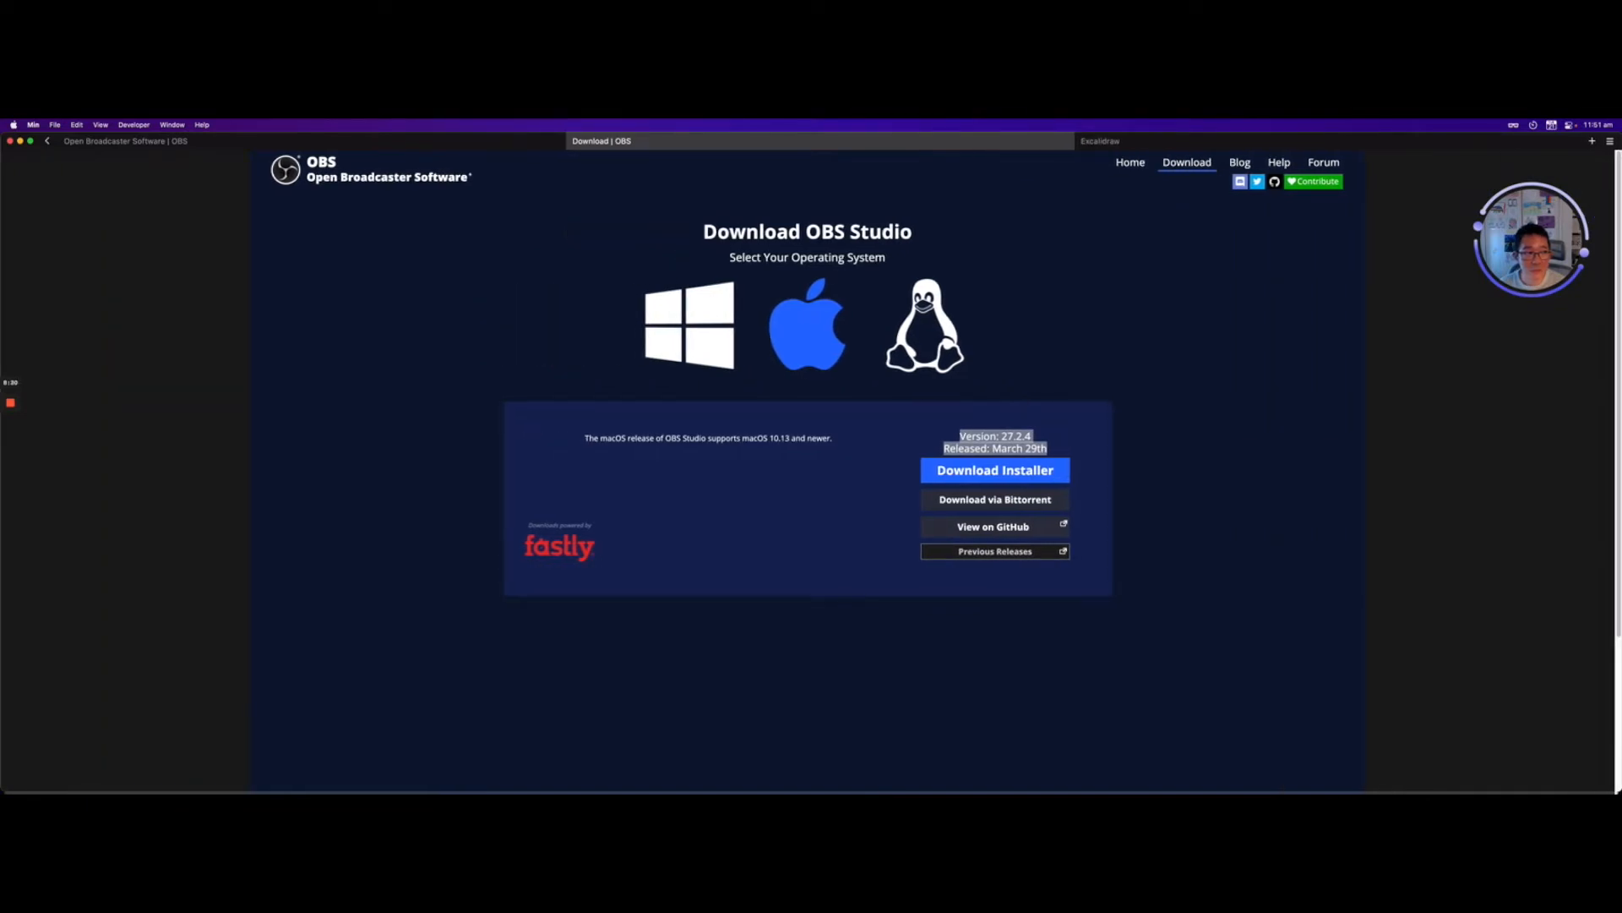
pyautogui.press('super+Tab')
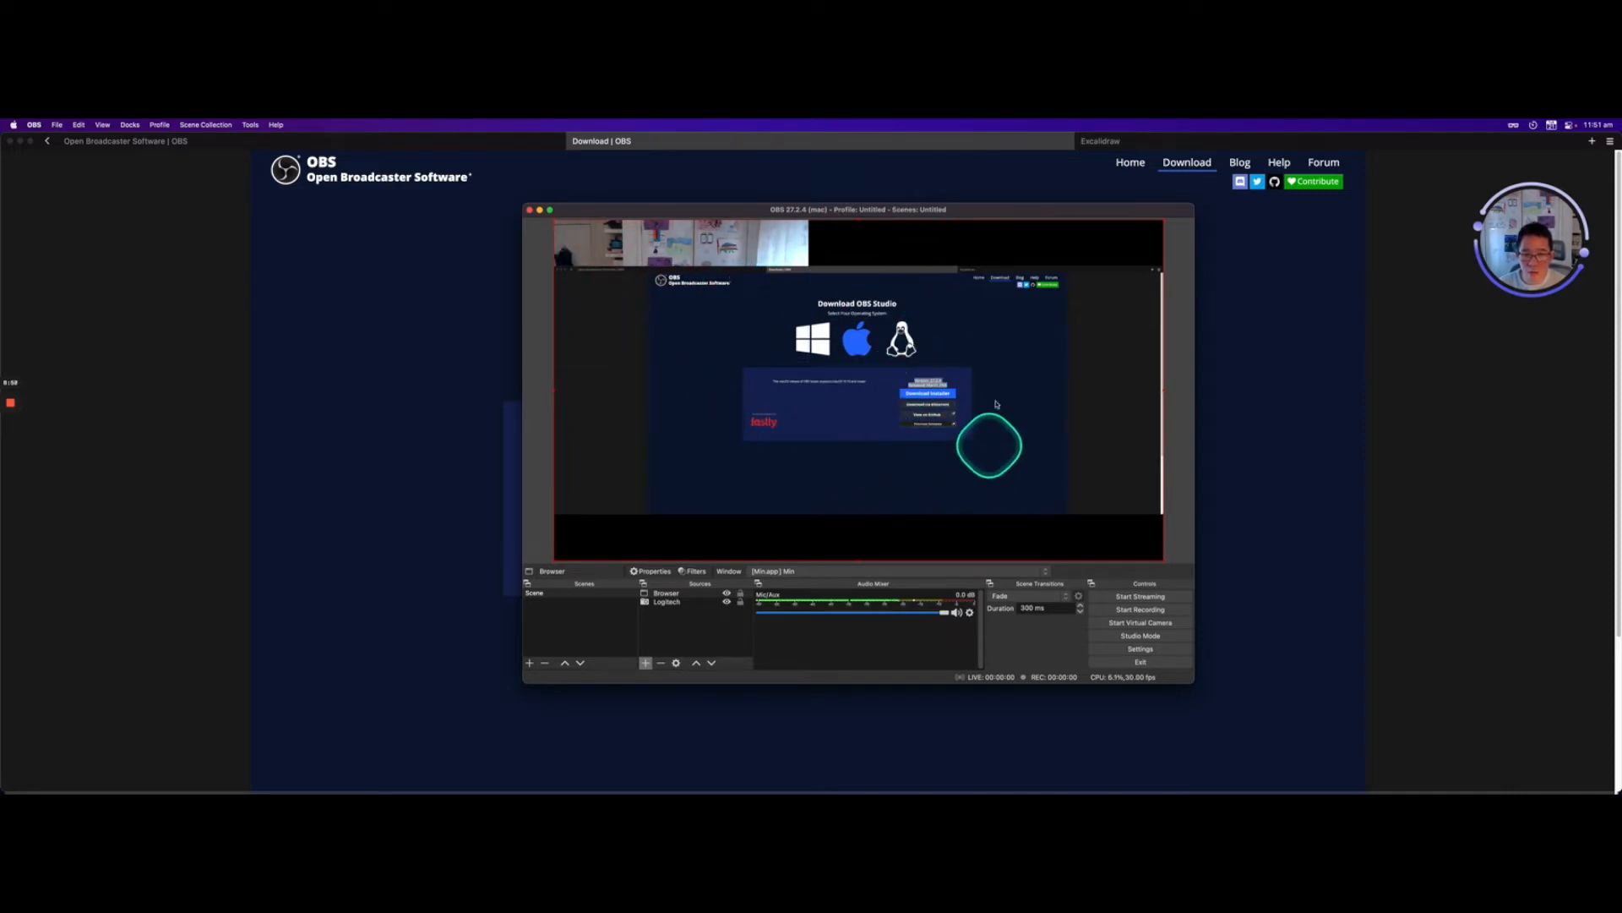
# Centre the Browser source on the screen and move it up to the canvas's upper edge.
pyautogui.rightClick(993, 430)
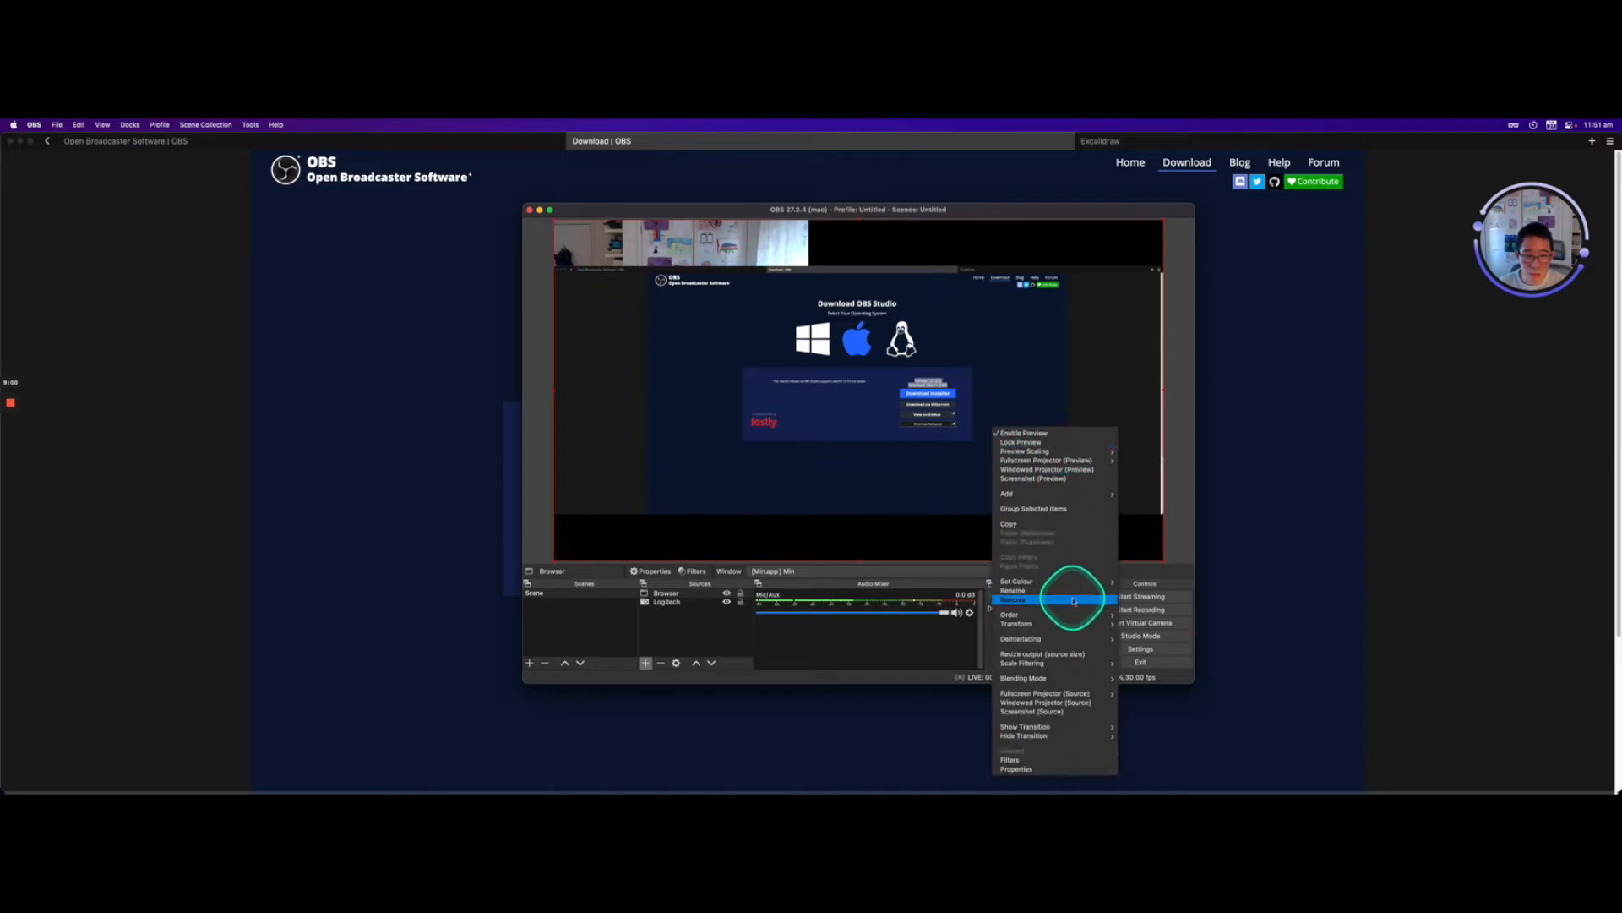
pyautogui.moveTo(1095, 629)
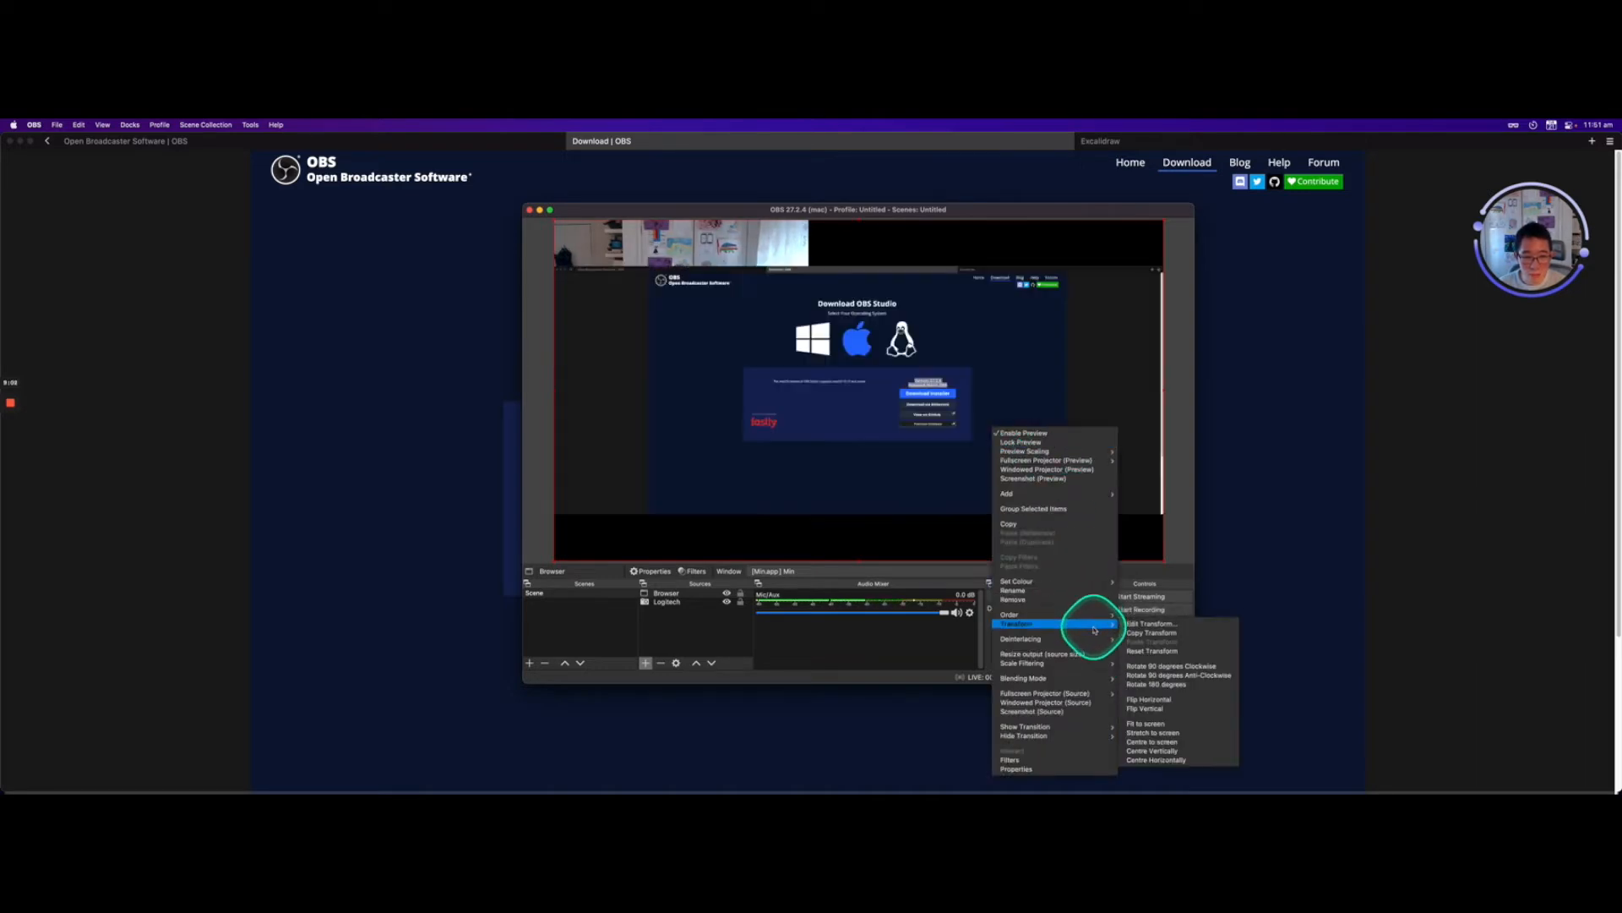
pyautogui.click(1160, 741)
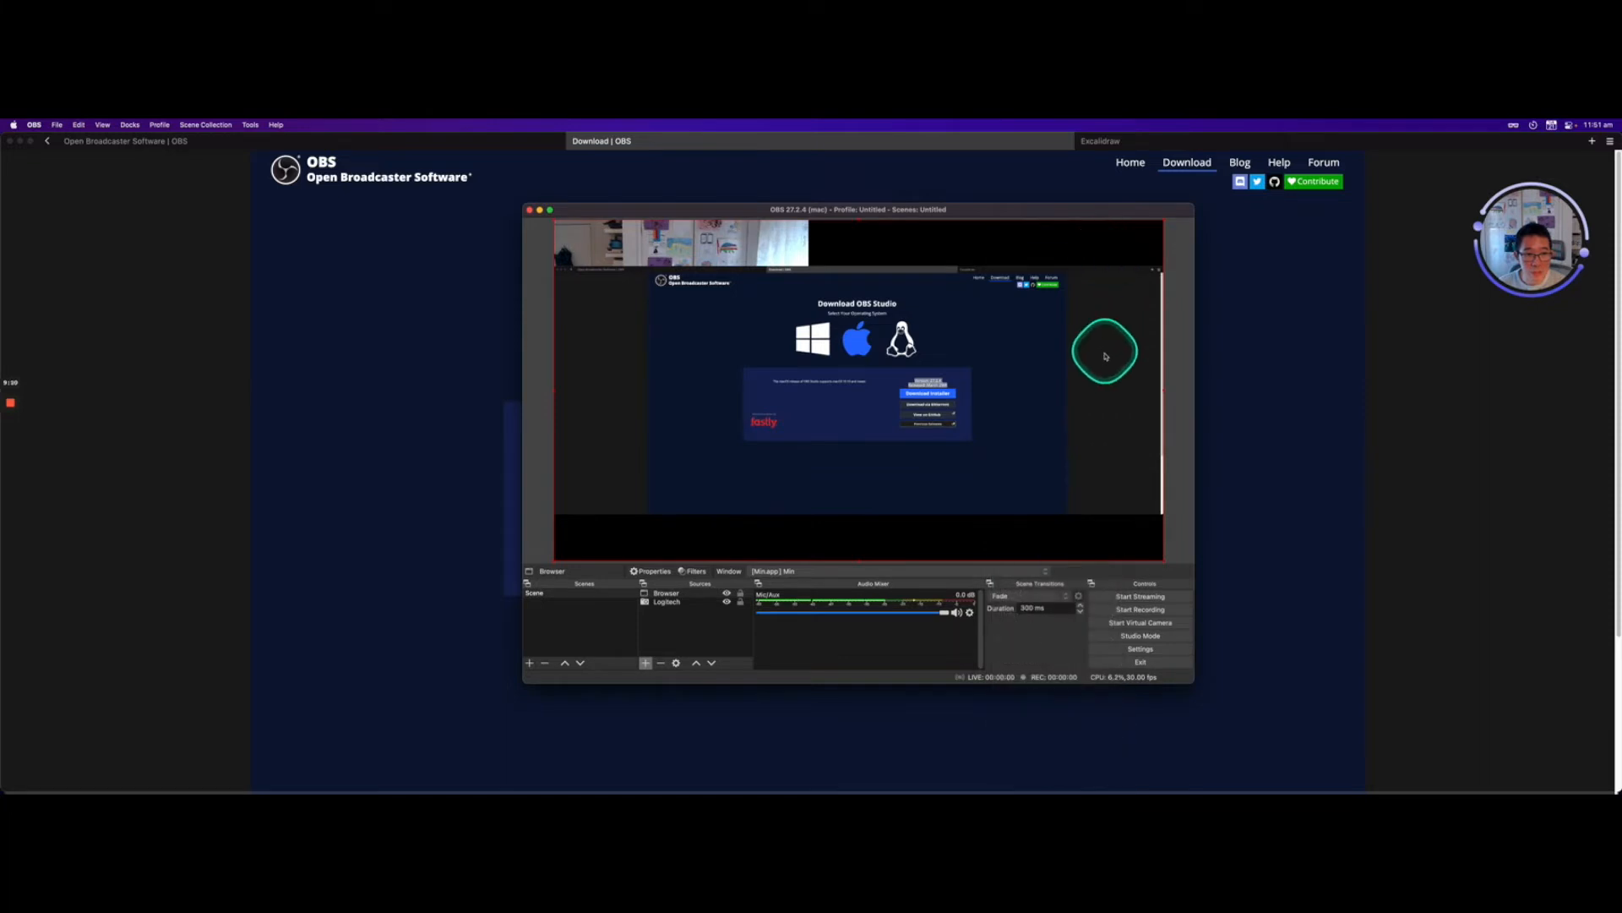
pyautogui.moveTo(1104, 348); pyautogui.dragTo(1108, 309)
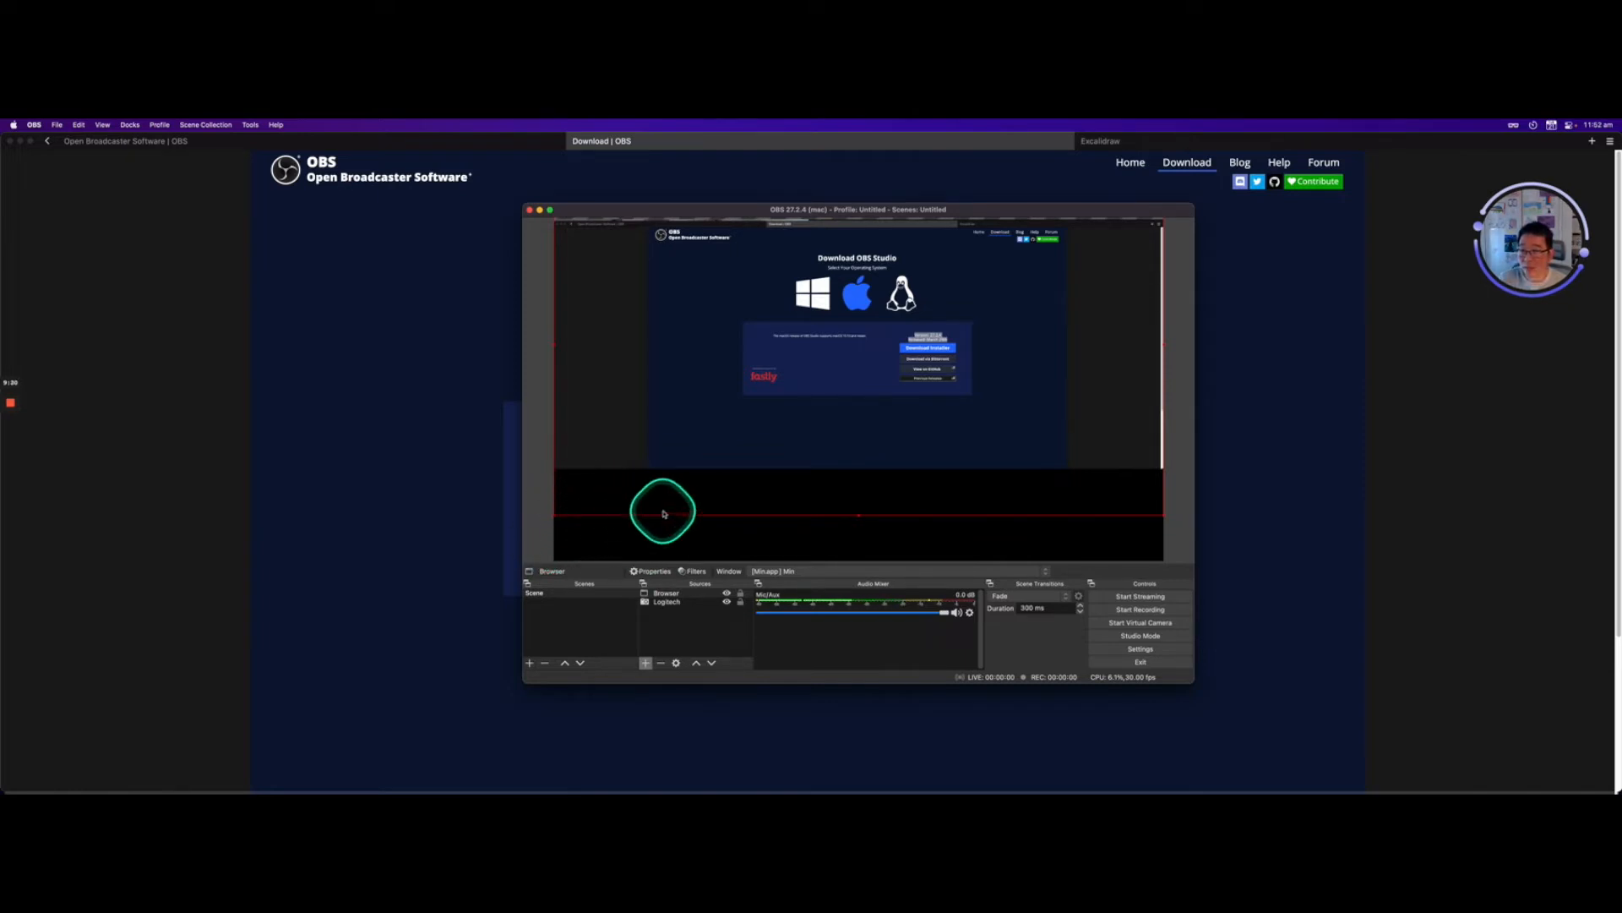
# Open the OBS settings beside the preview and change the output mode to Advanced.
pyautogui.click(61, 126)
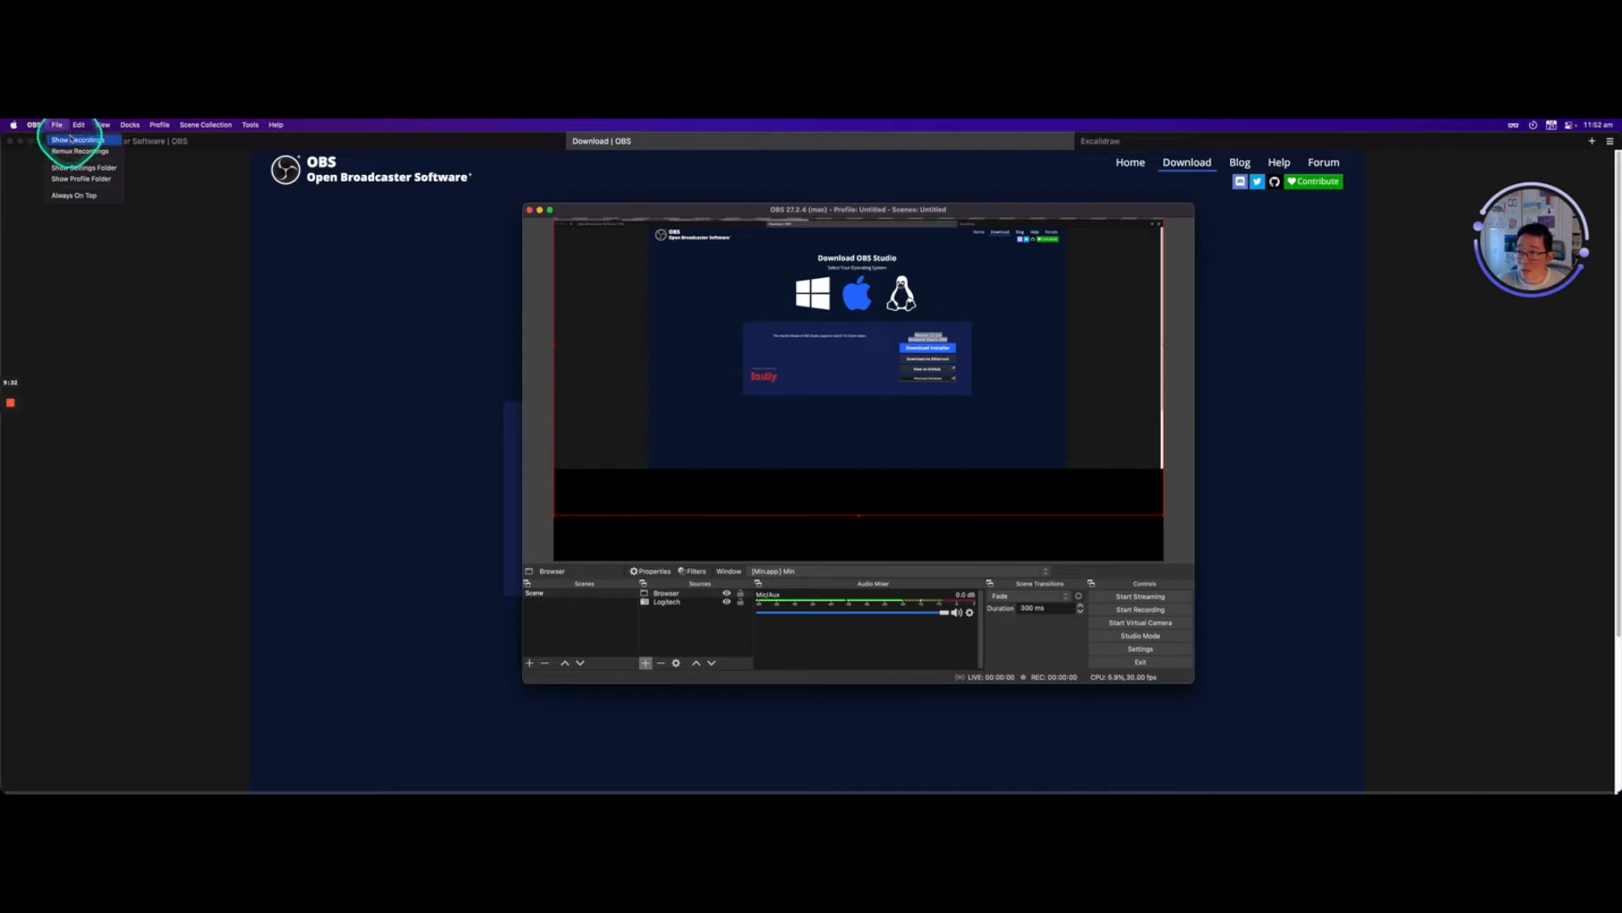
pyautogui.moveTo(34, 126)
pyautogui.click(48, 161)
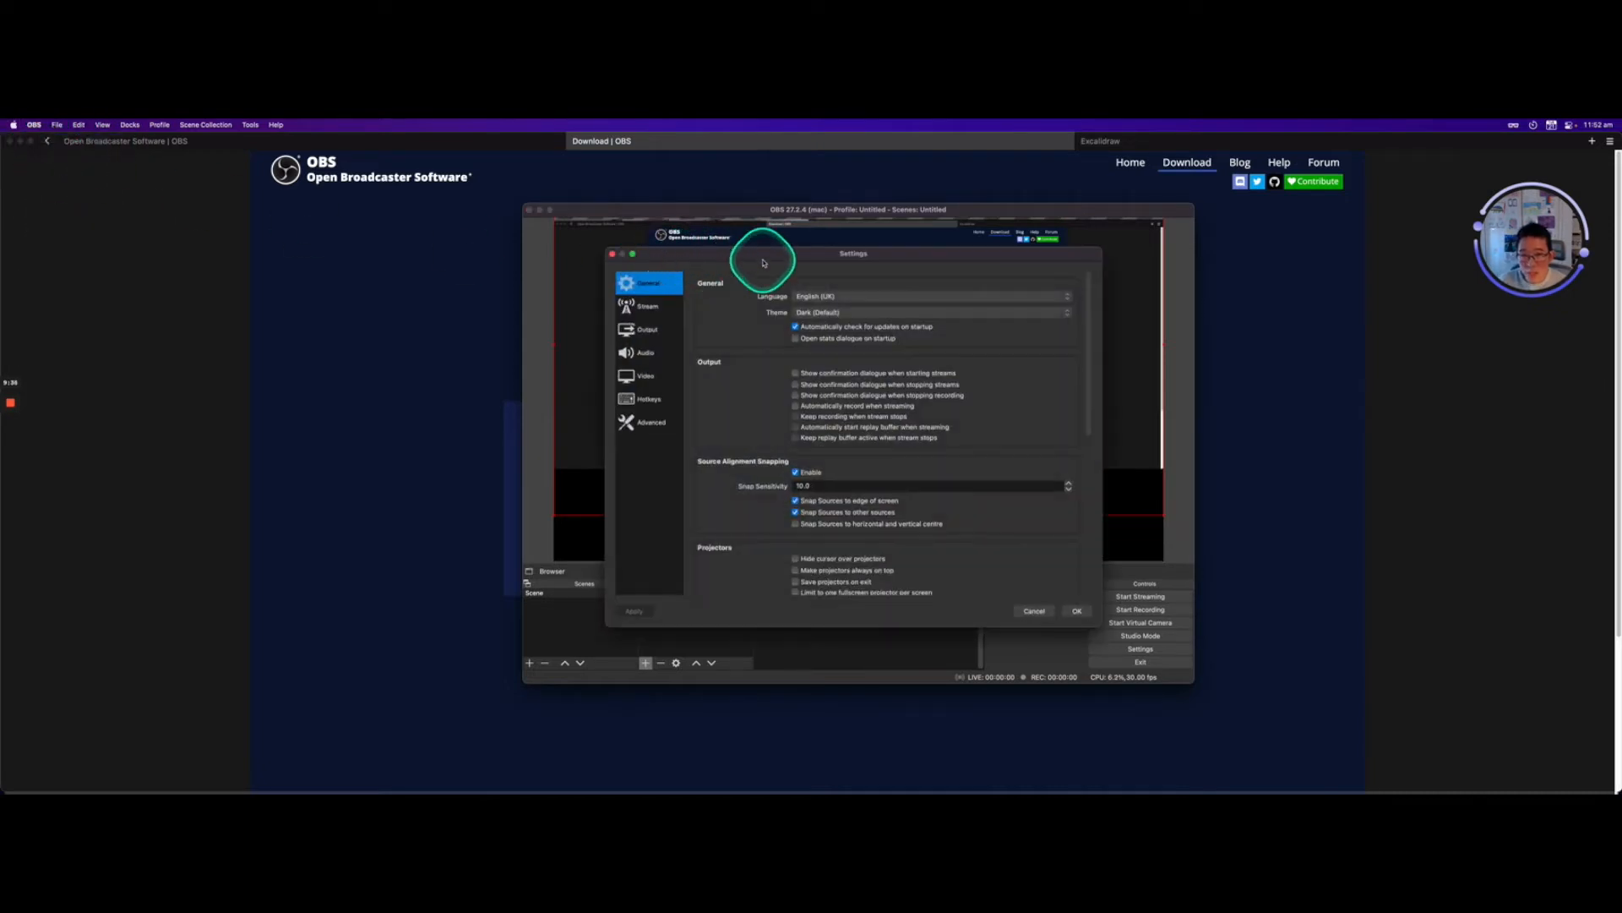
pyautogui.moveTo(769, 260); pyautogui.dragTo(1050, 268)
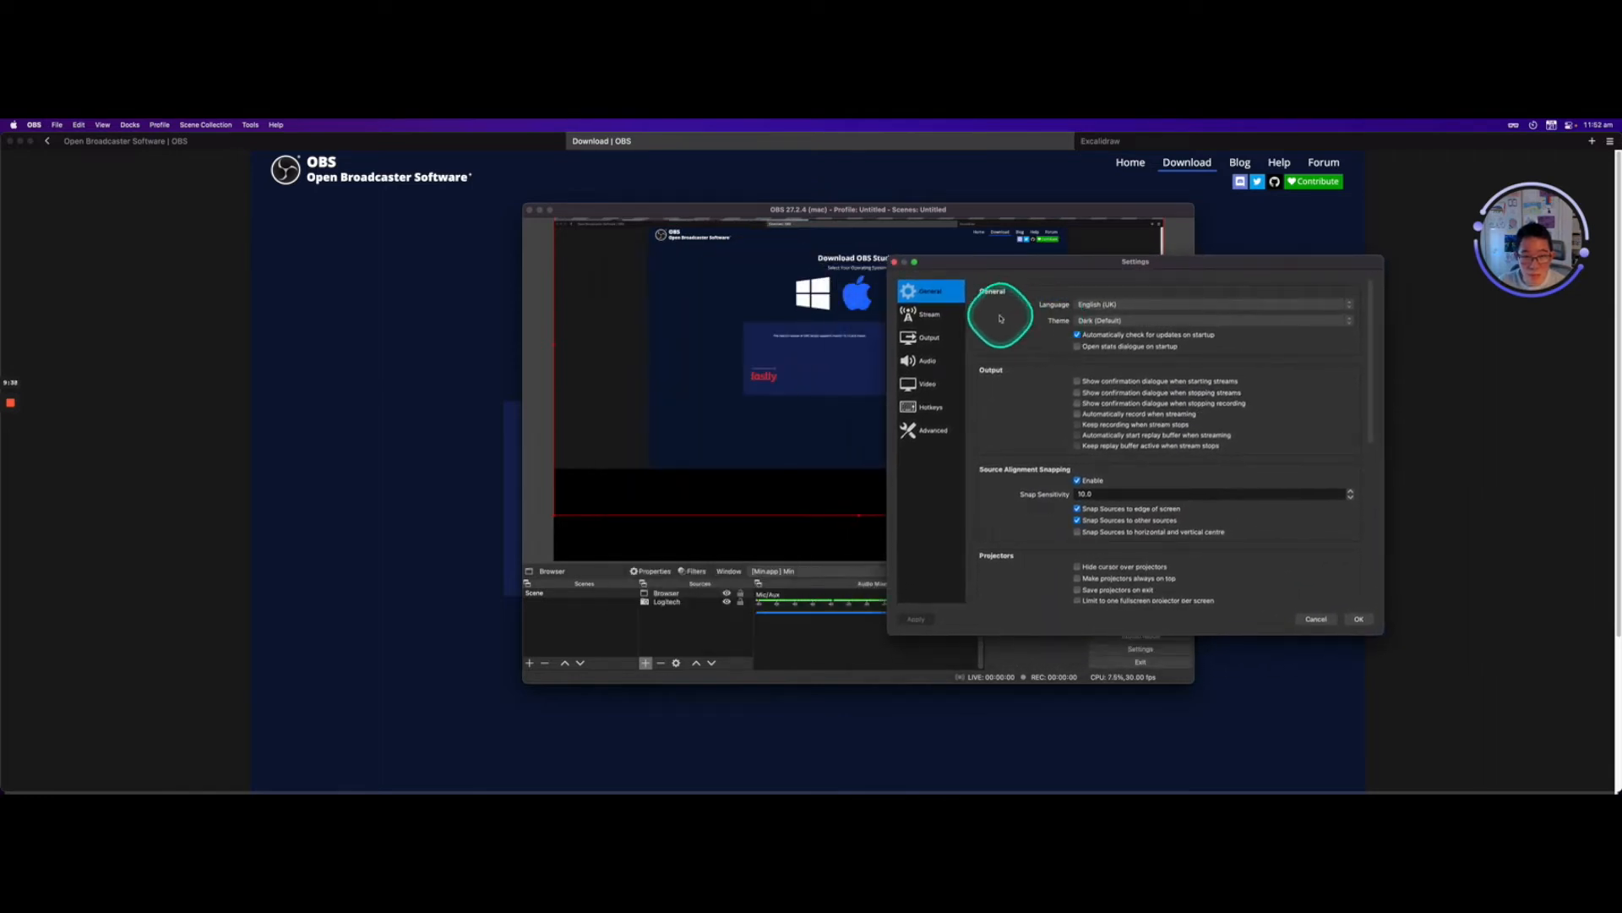
pyautogui.click(936, 337)
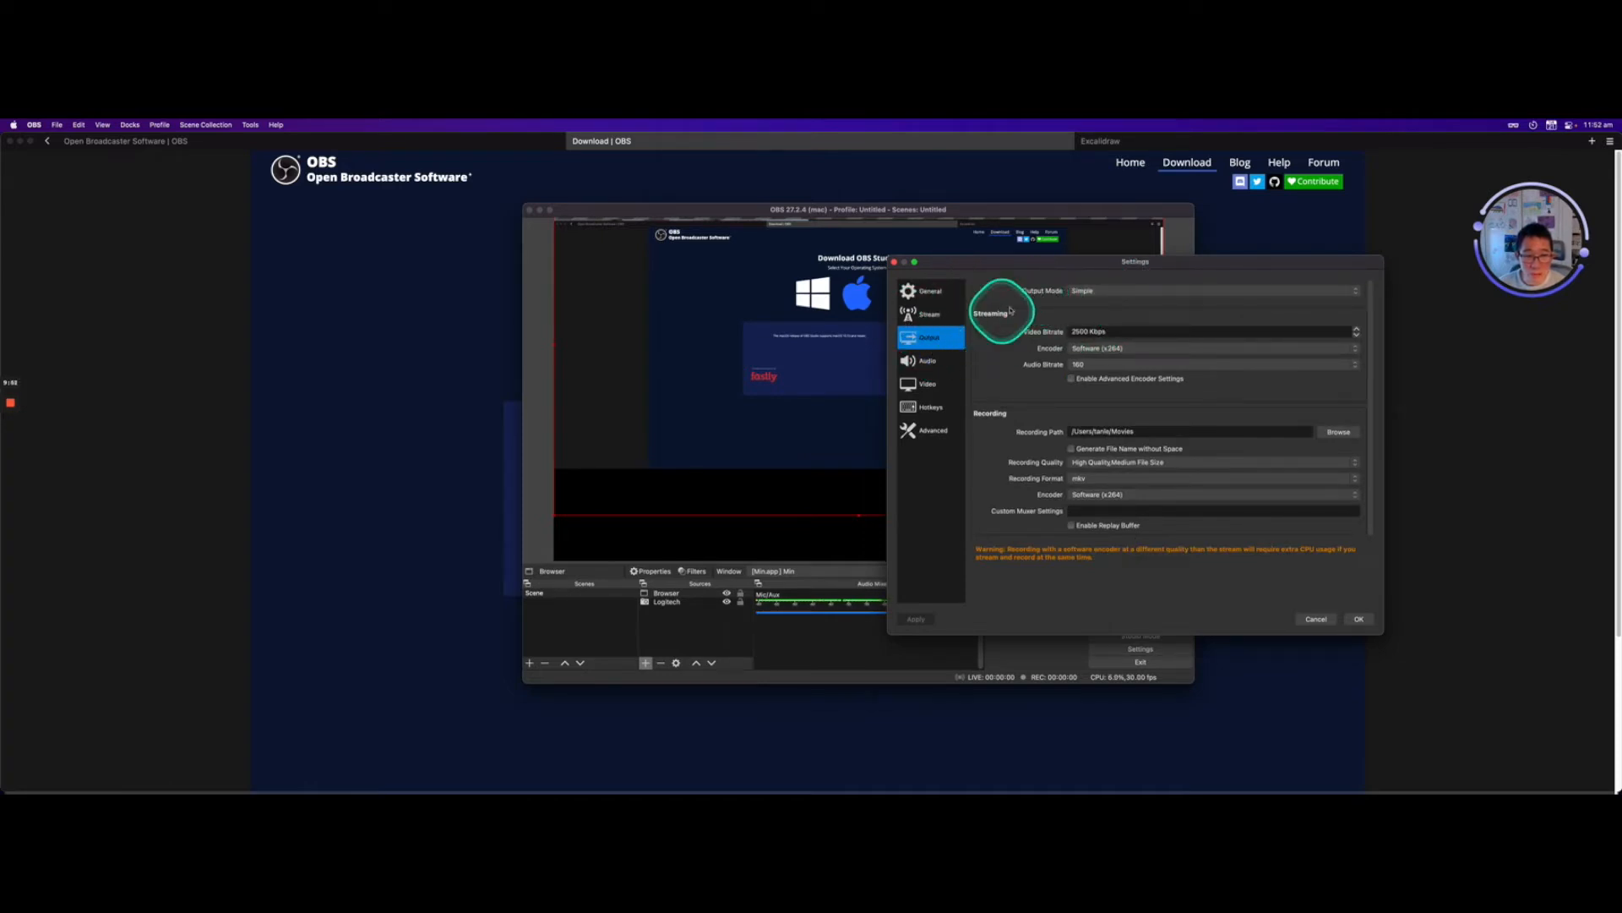
pyautogui.click(1095, 291)
pyautogui.click(1100, 304)
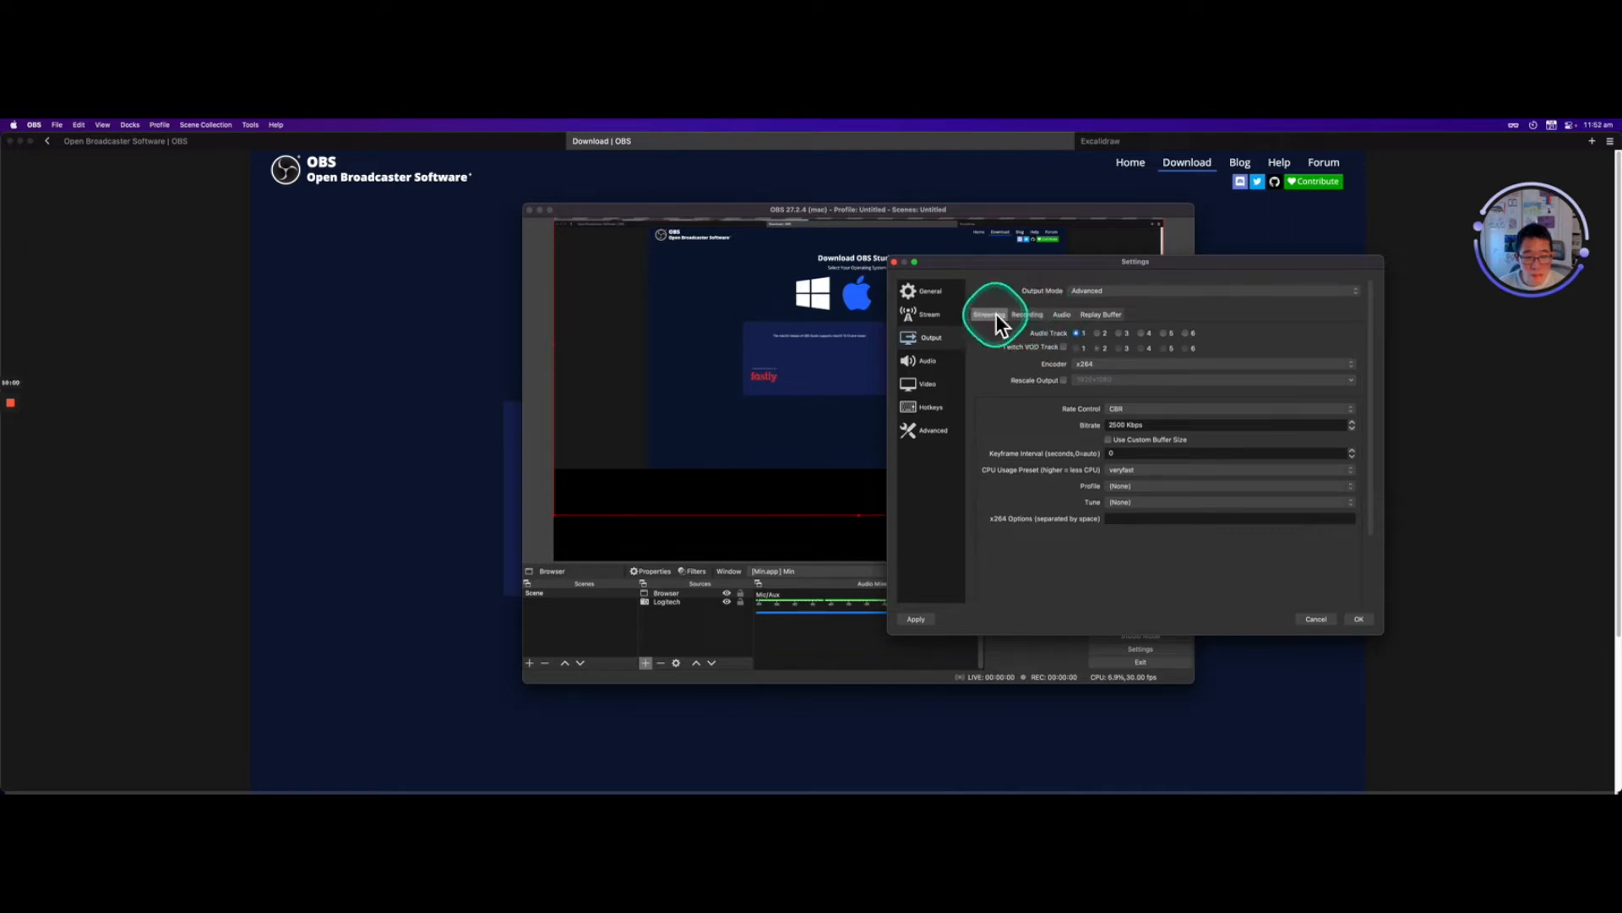
# Set the recording encoder to x264 with the output rescaled to 1920x1080, keeping the Standard recording type.
pyautogui.click(1025, 316)
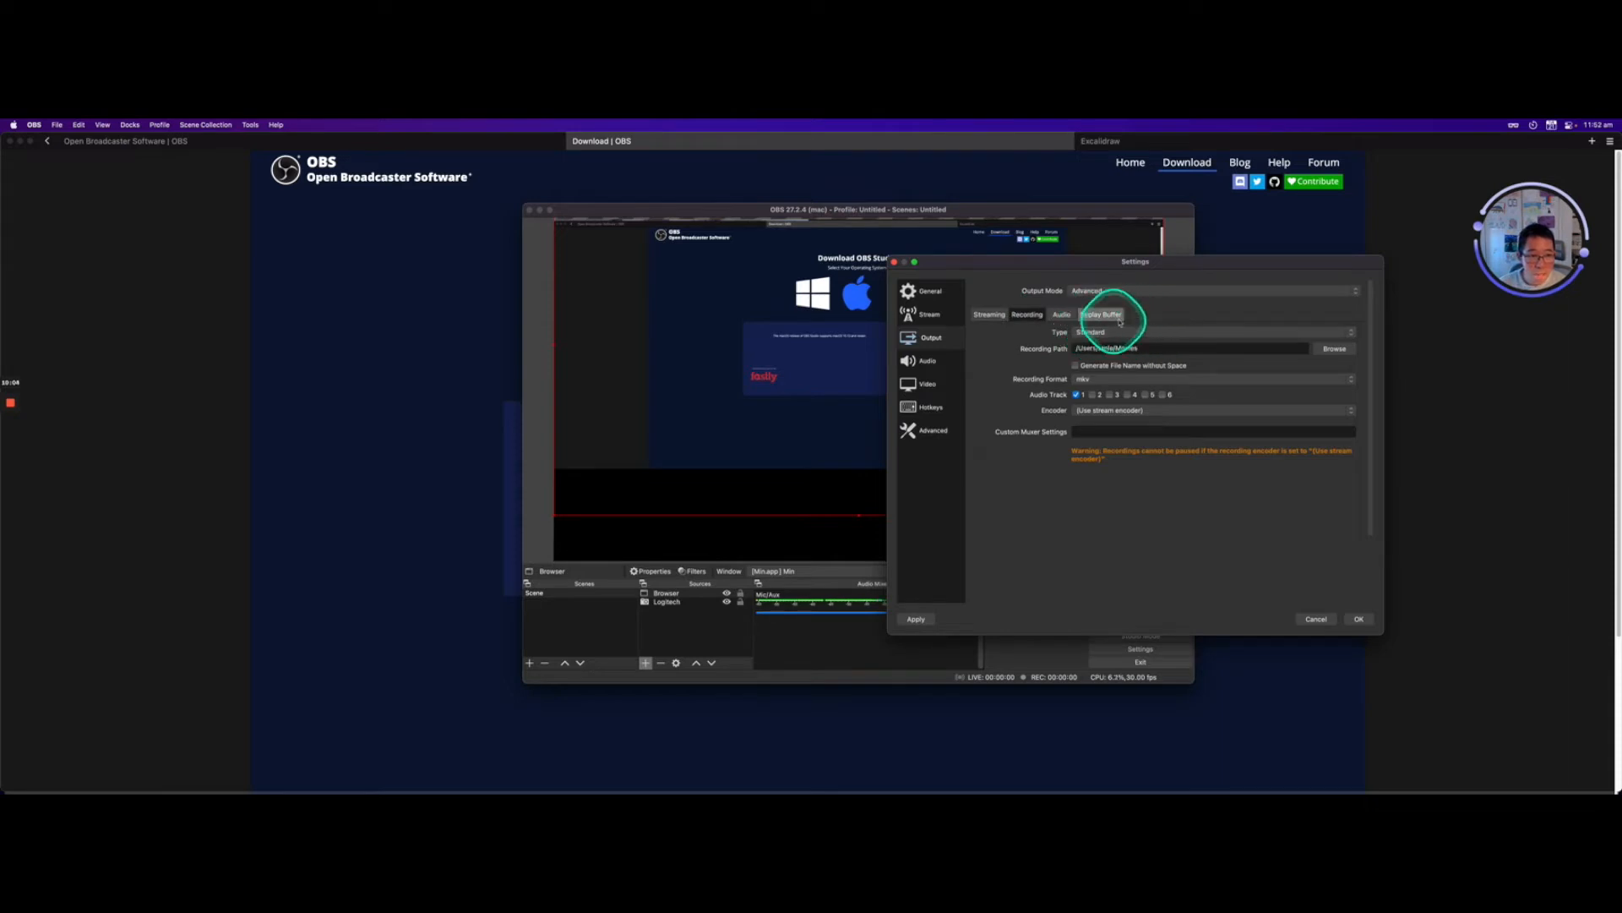
pyautogui.click(1314, 332)
pyautogui.click(1251, 332)
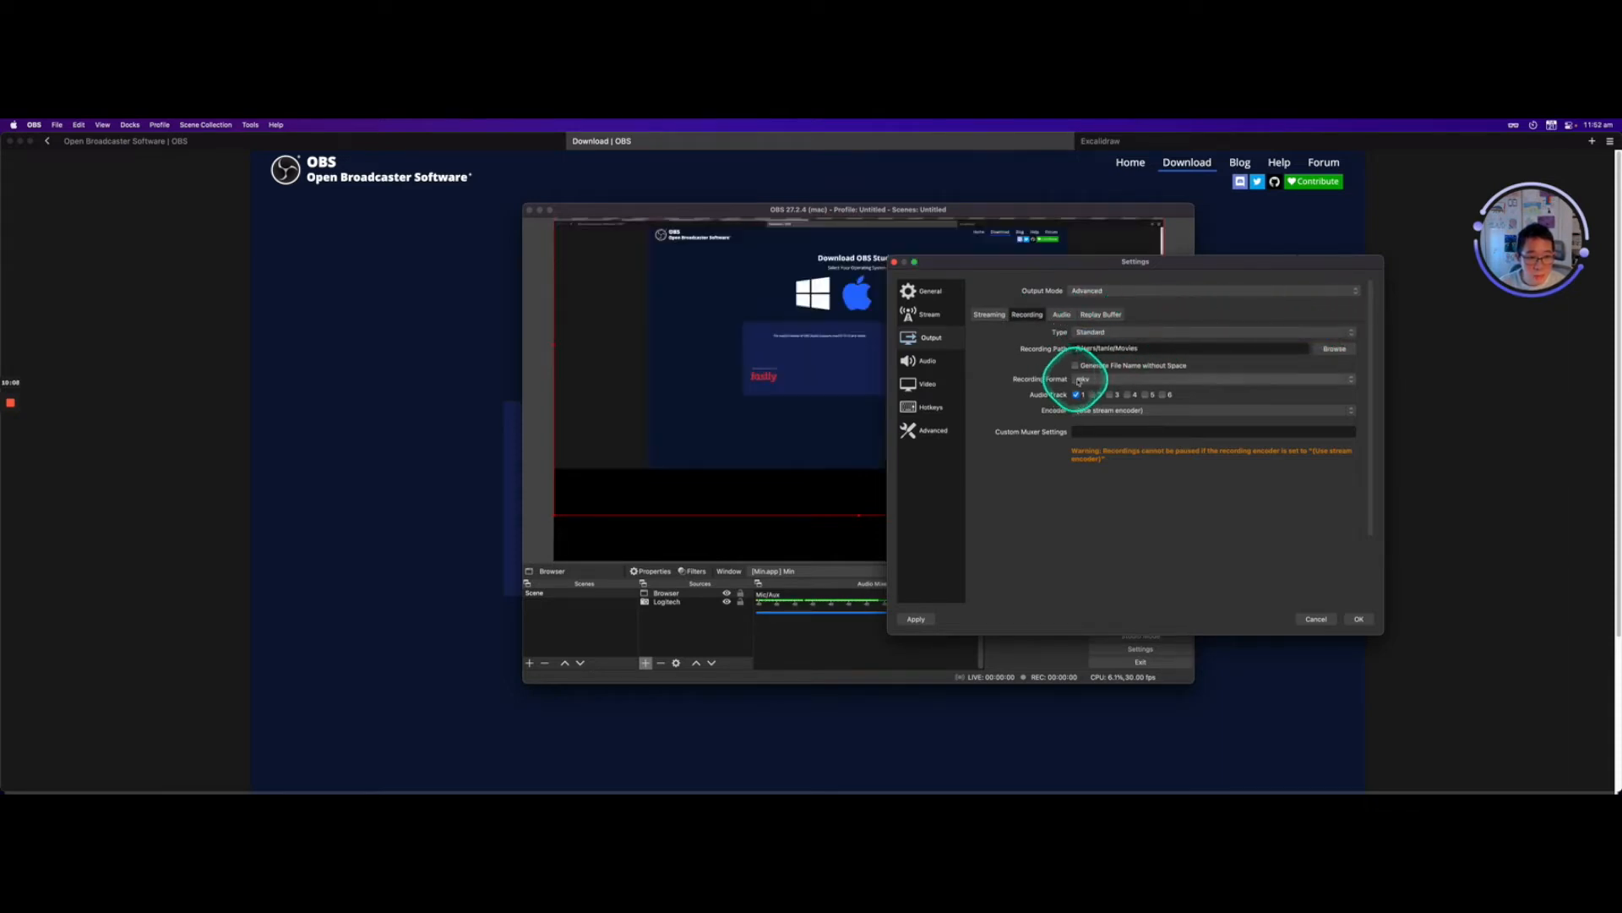
pyautogui.click(1109, 412)
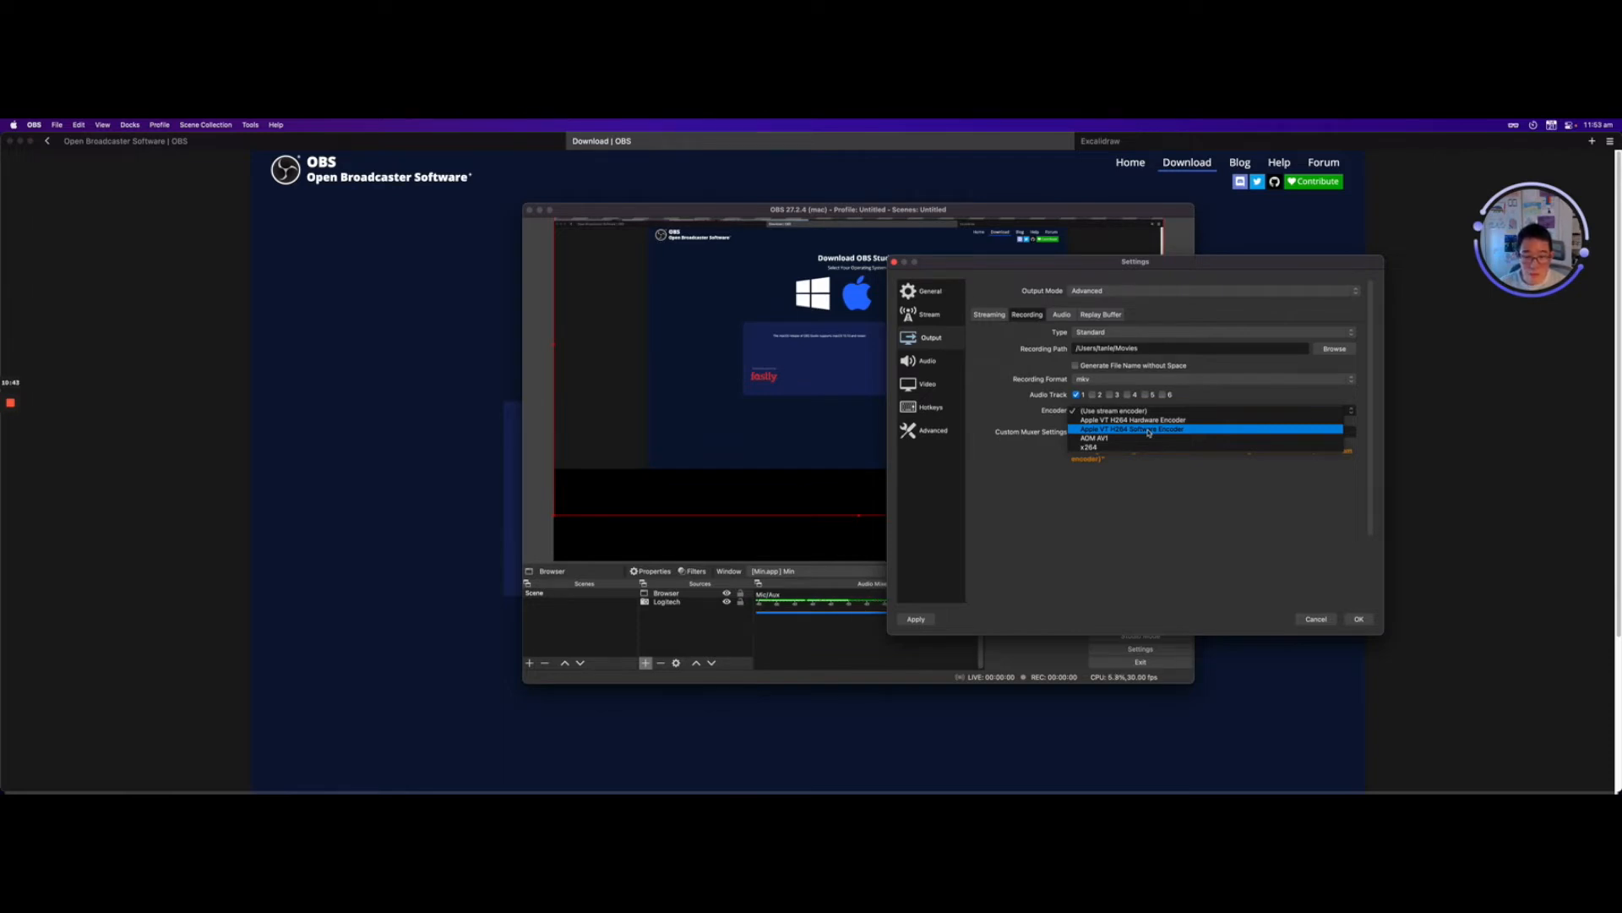
pyautogui.click(1091, 451)
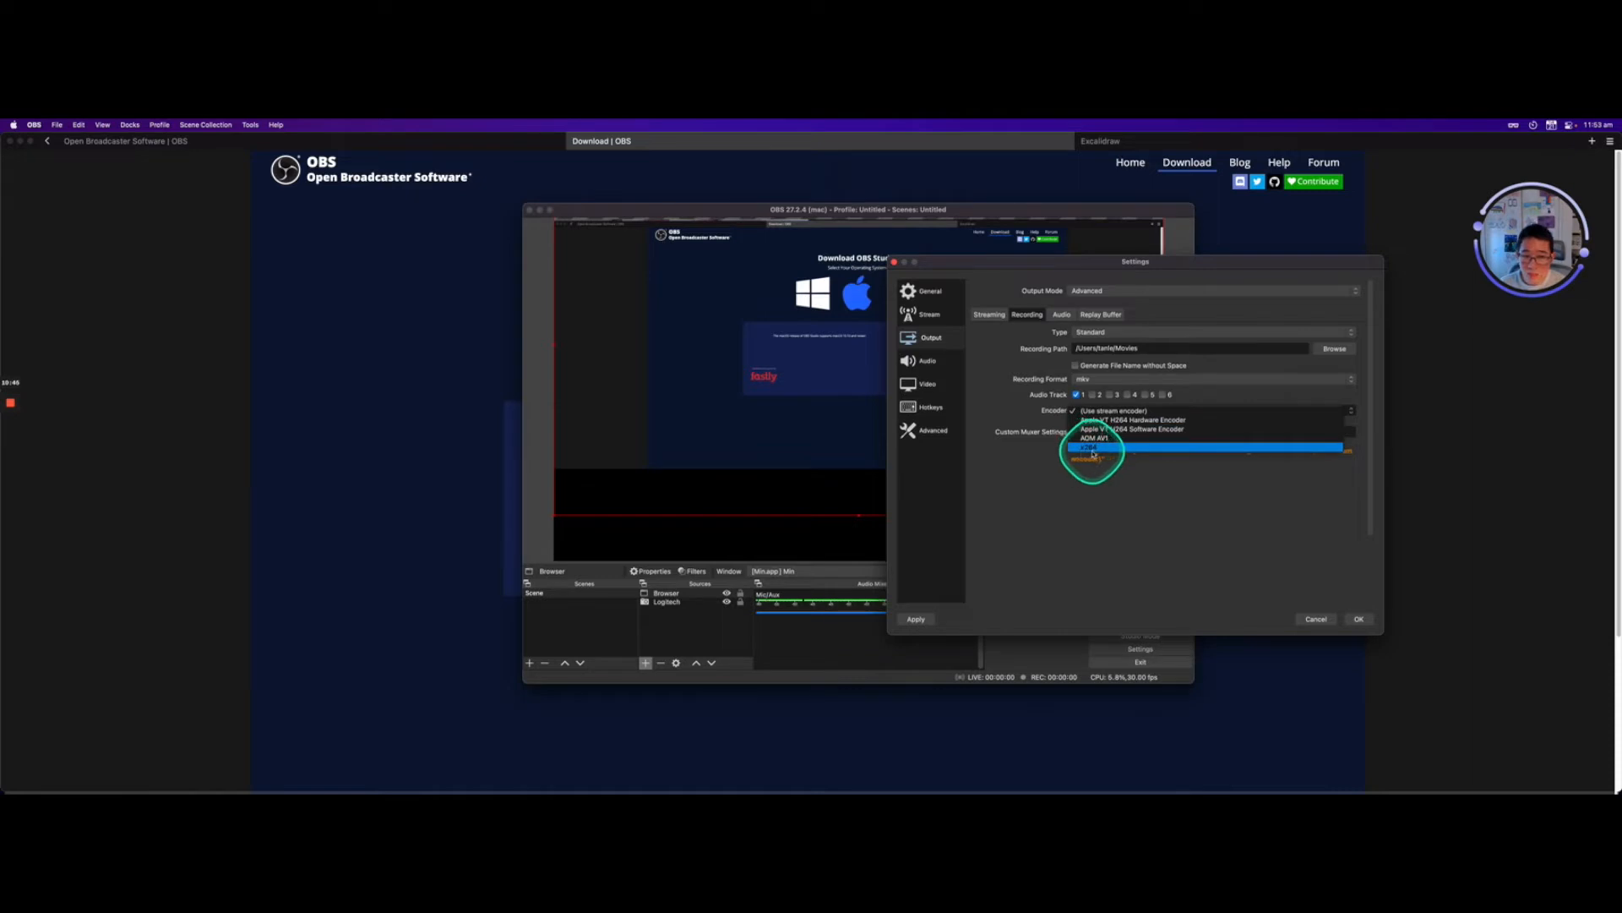
pyautogui.click(1095, 452)
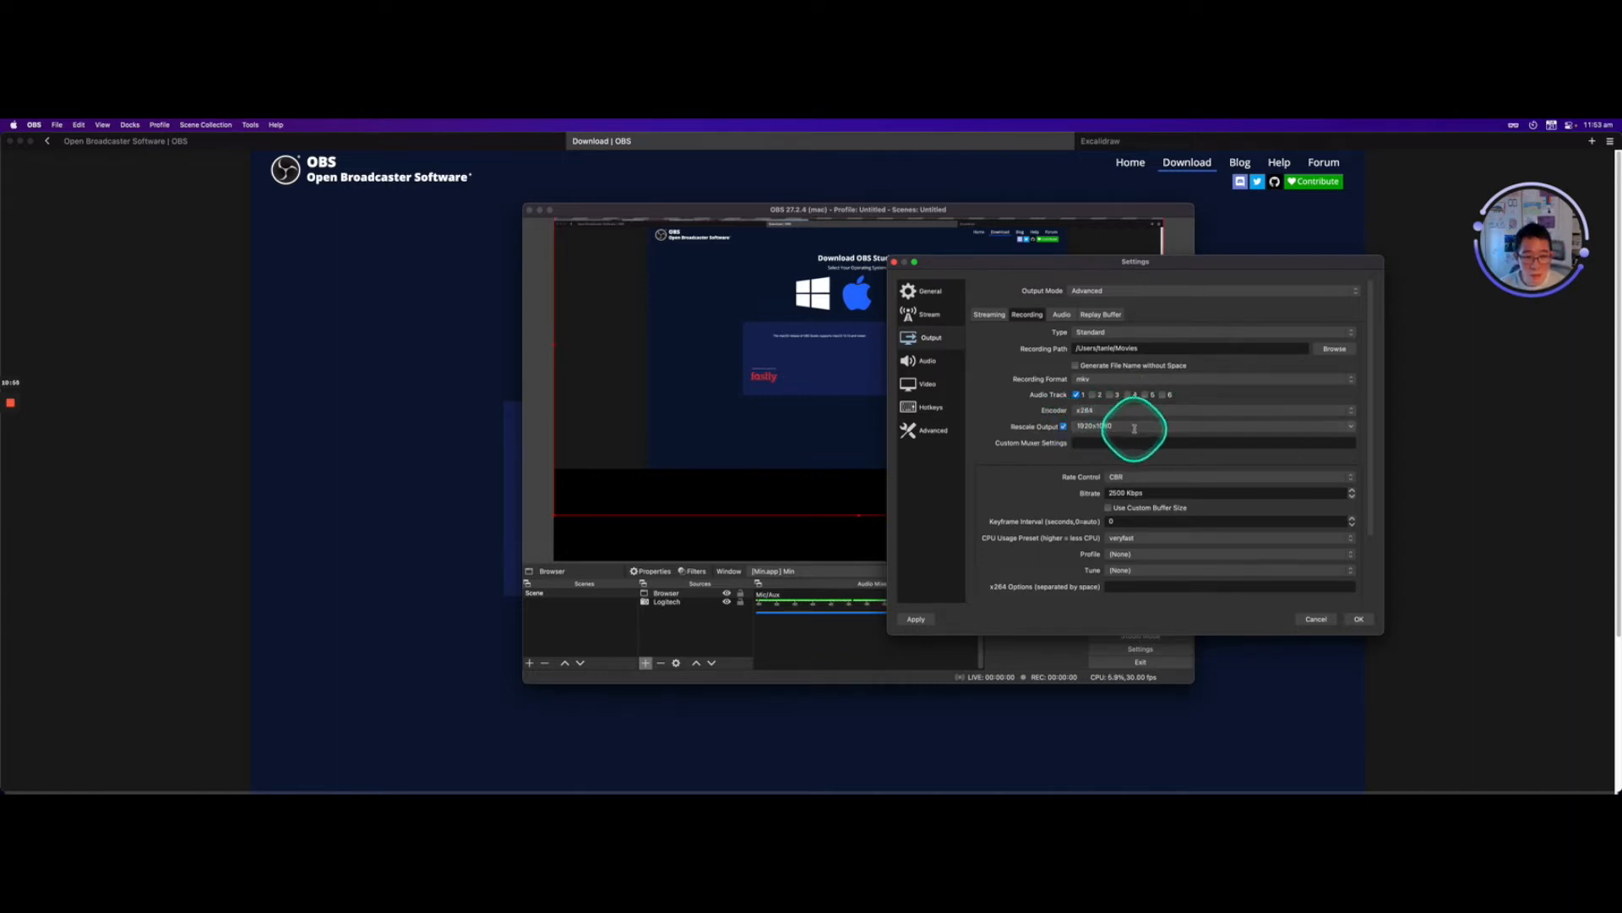
pyautogui.click(1352, 426)
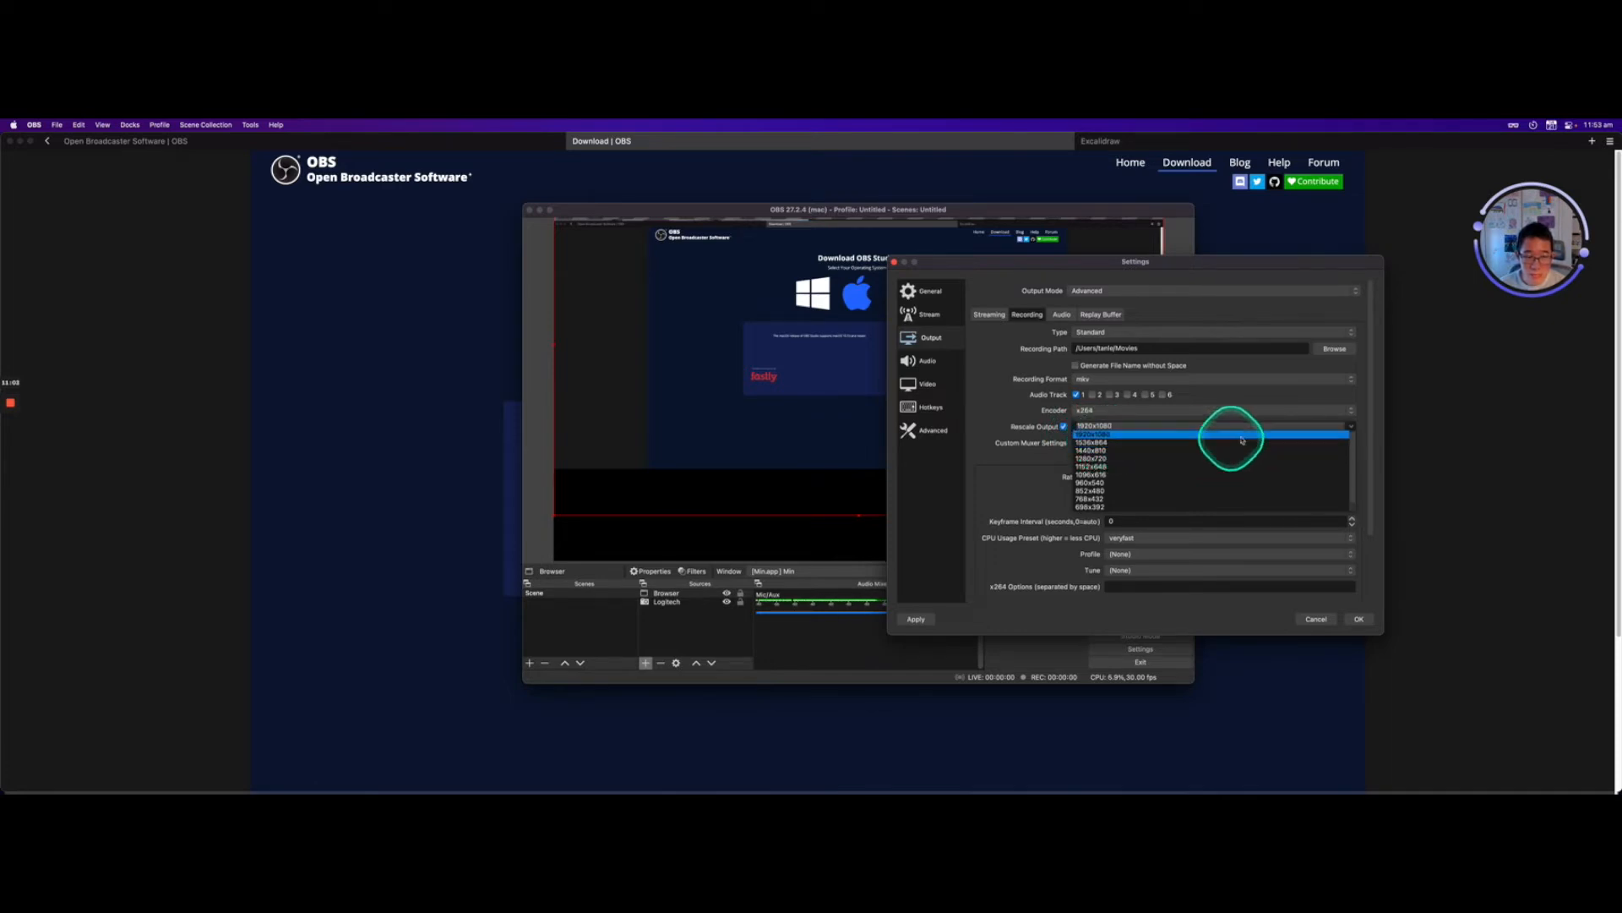
pyautogui.click(1348, 415)
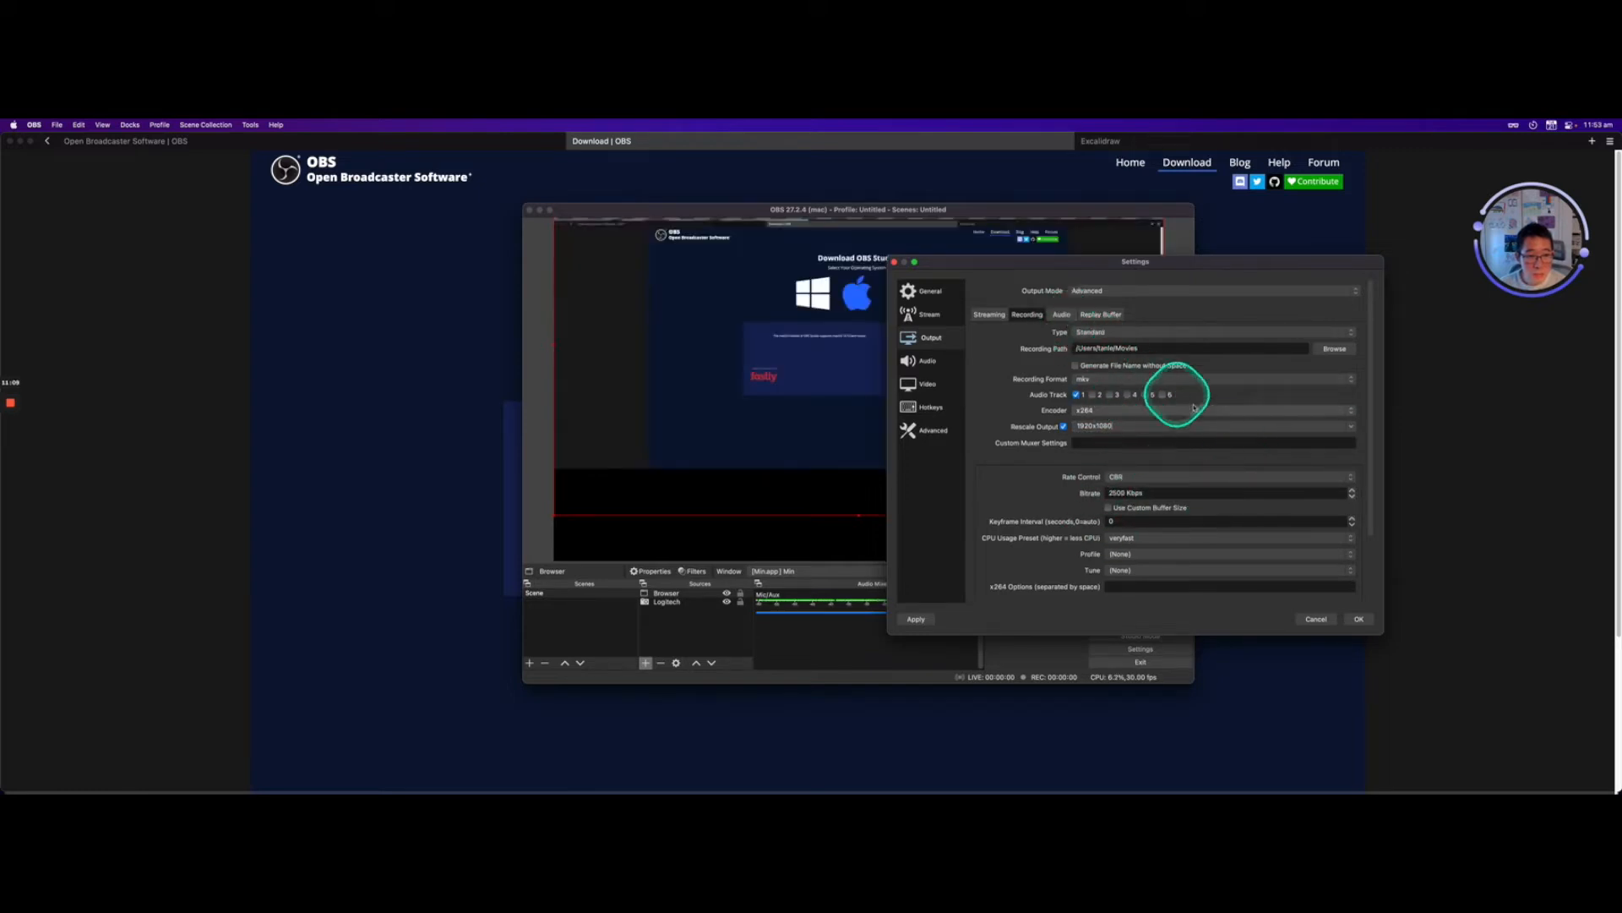
# Review the video and audio settings, keeping the base canvas resolution at 1920x1080, and accept the settings.
pyautogui.click(938, 384)
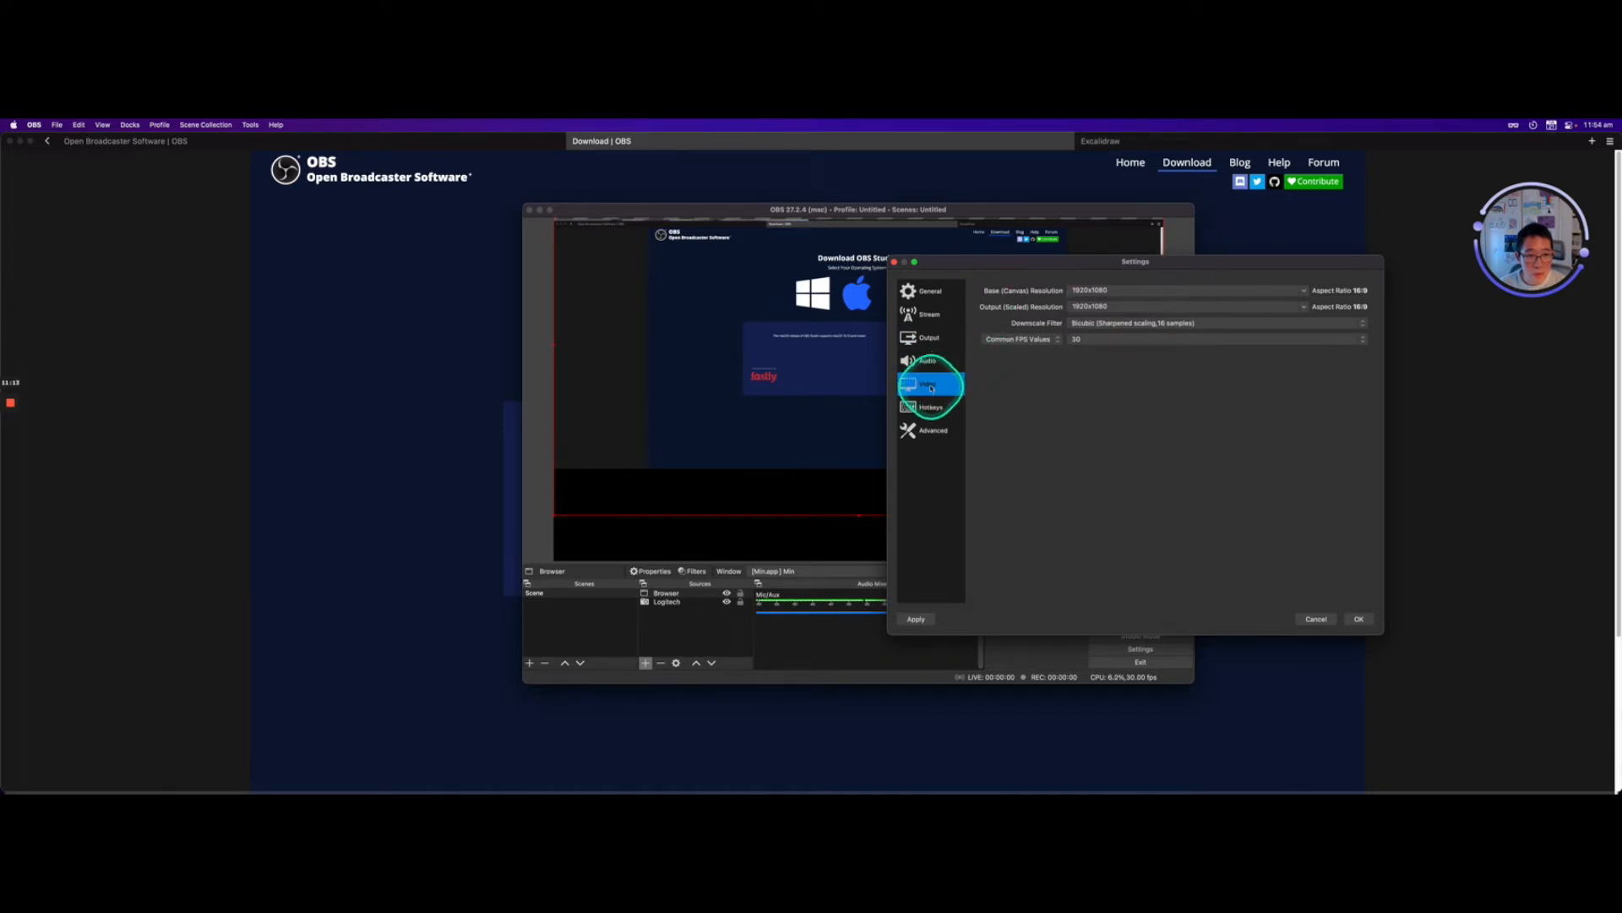
pyautogui.click(921, 361)
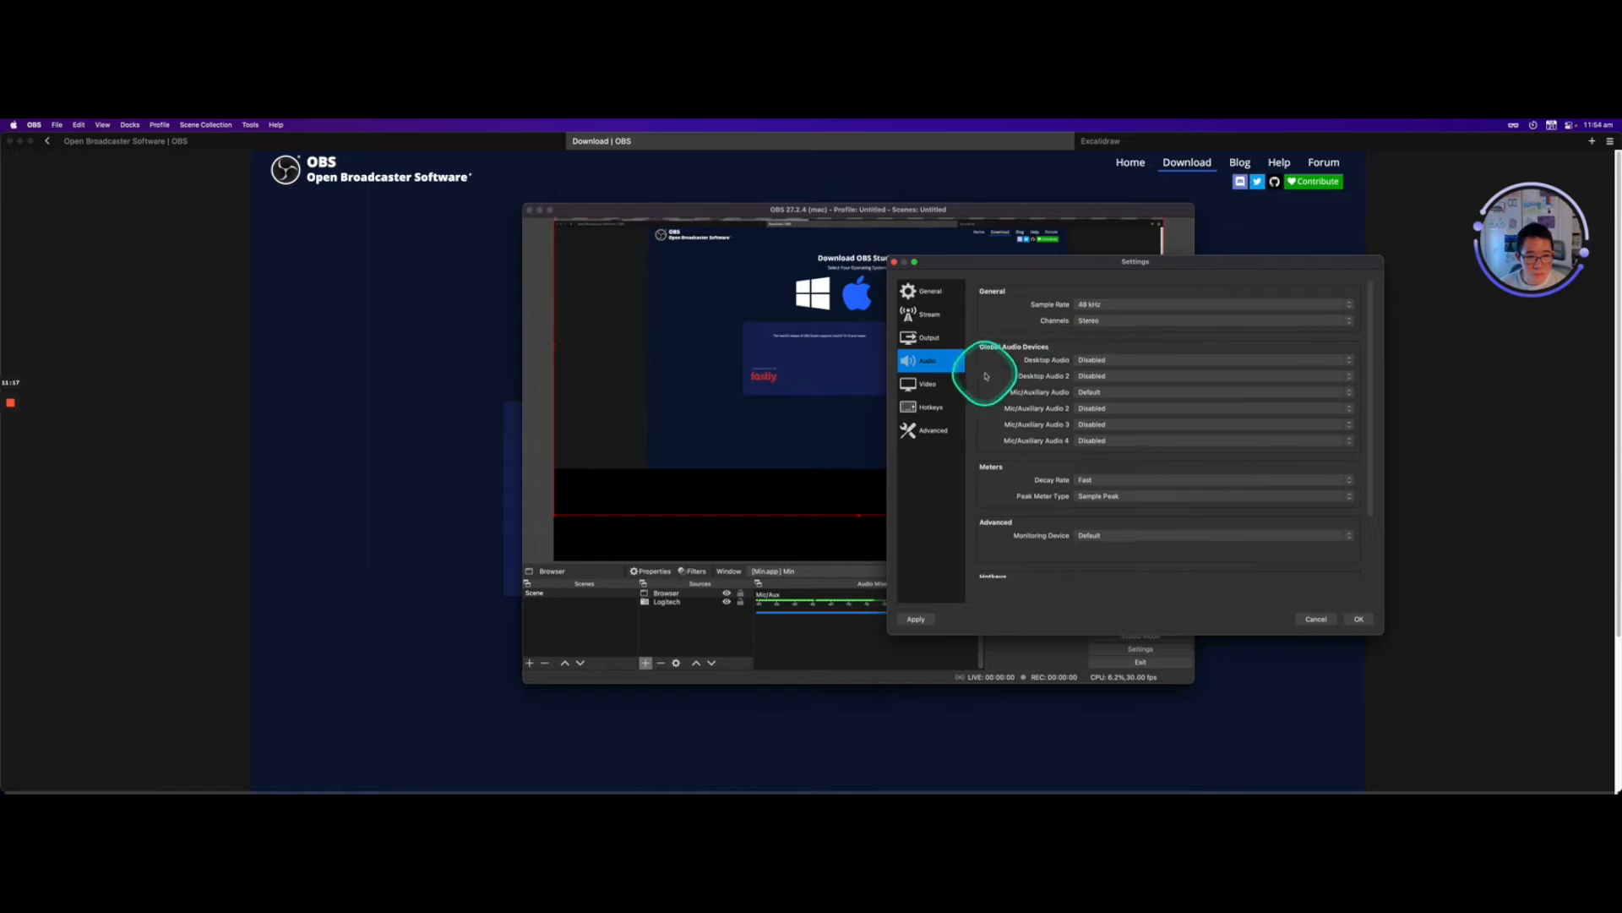
pyautogui.click(928, 384)
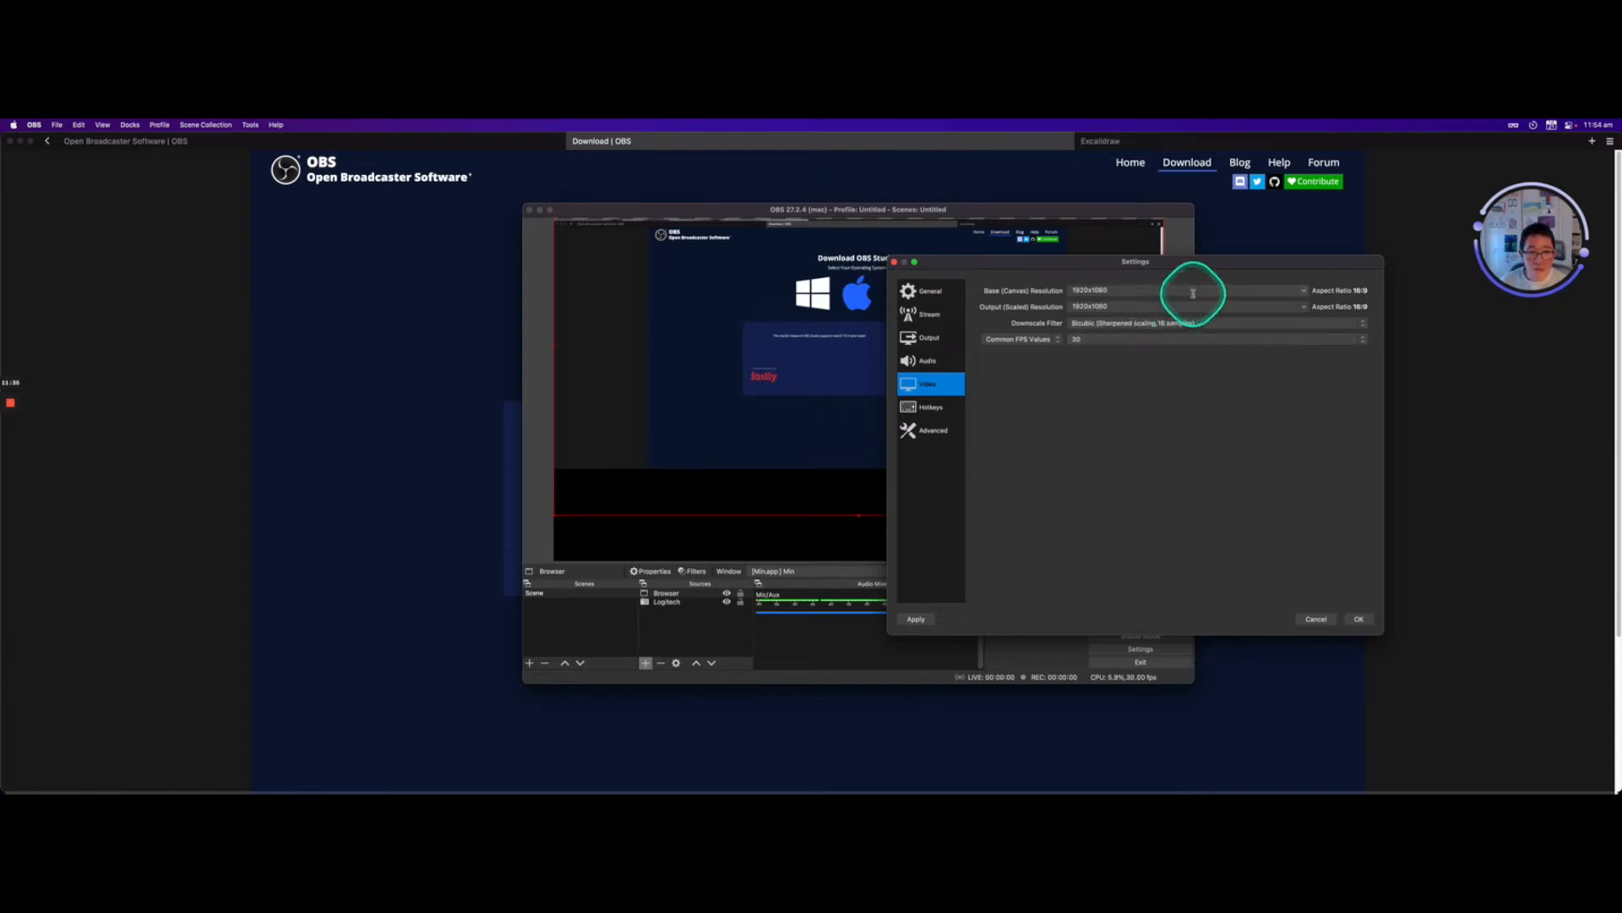
pyautogui.click(1304, 292)
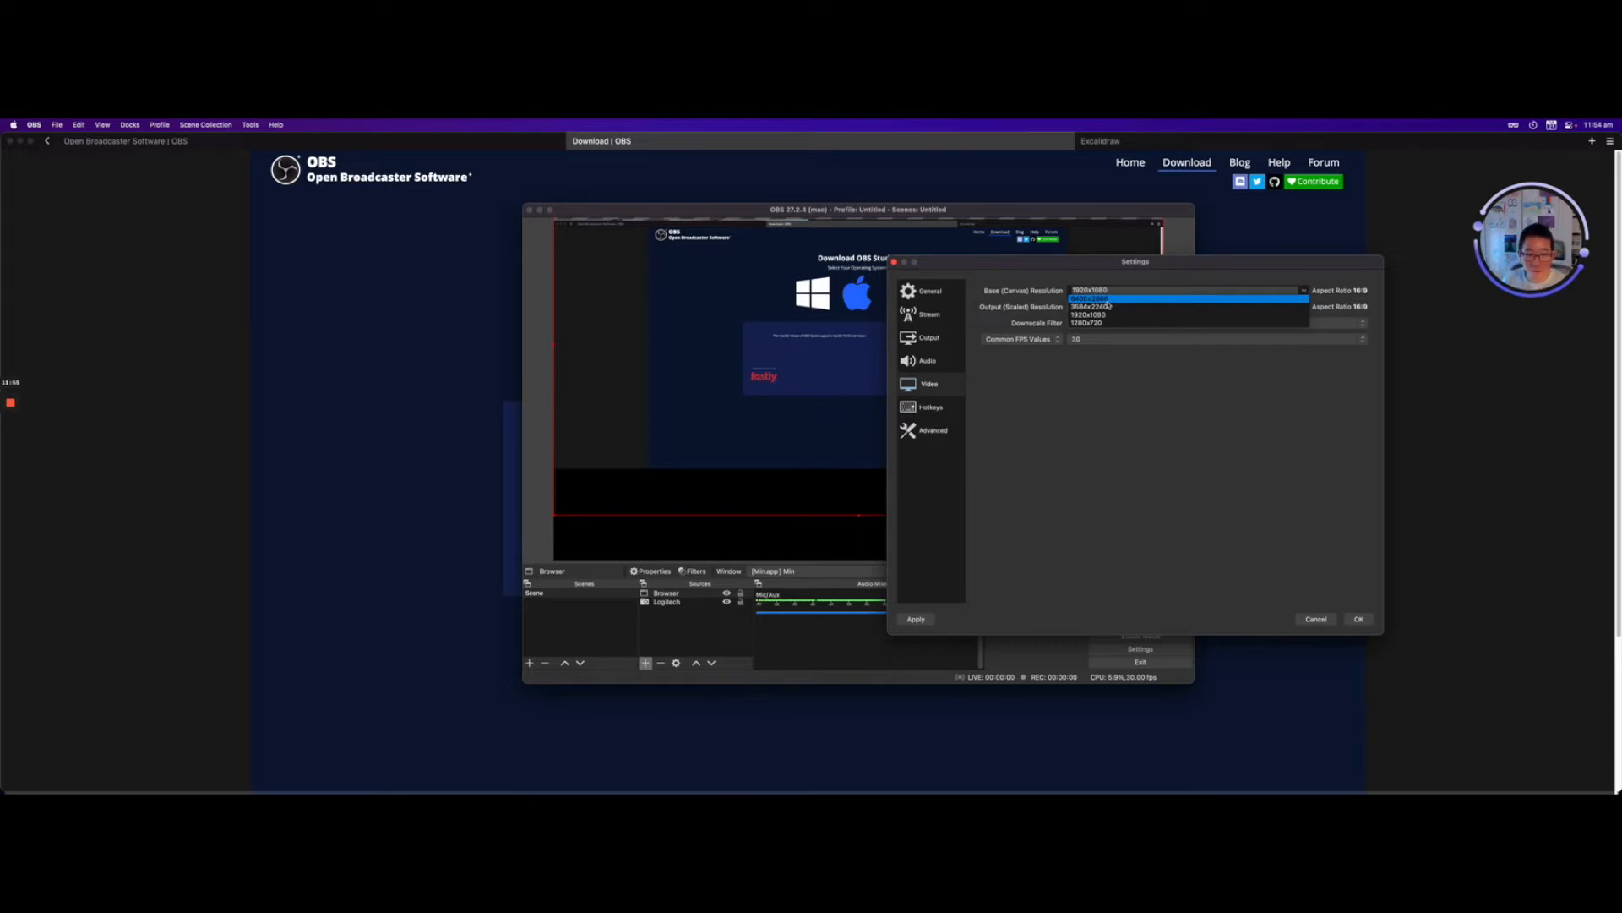
pyautogui.click(1228, 288)
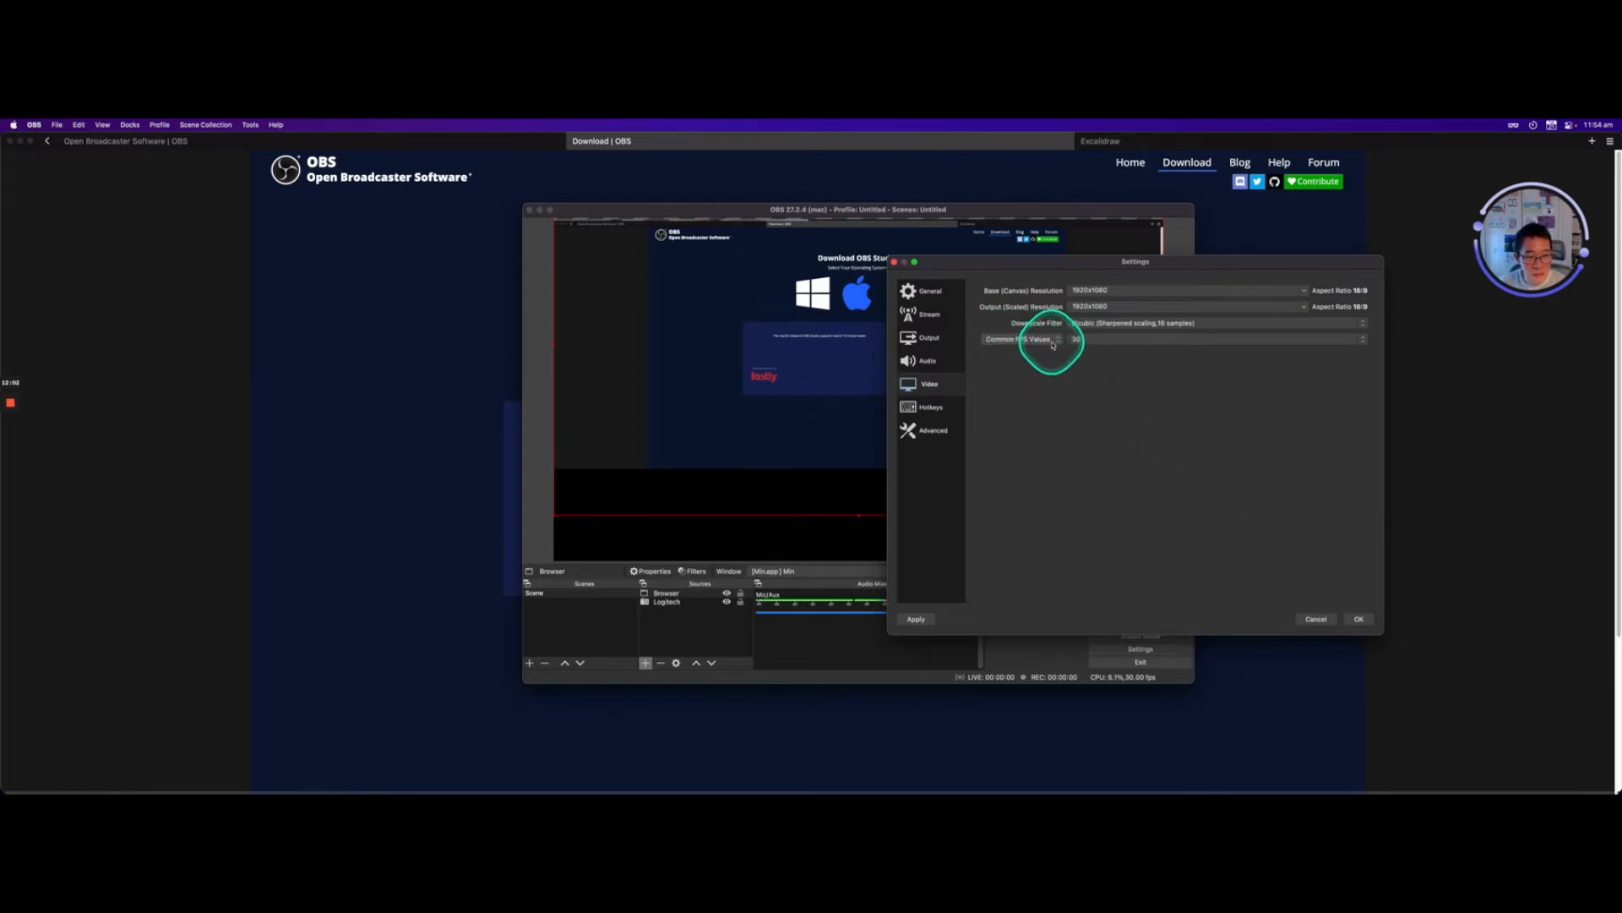
pyautogui.click(1359, 620)
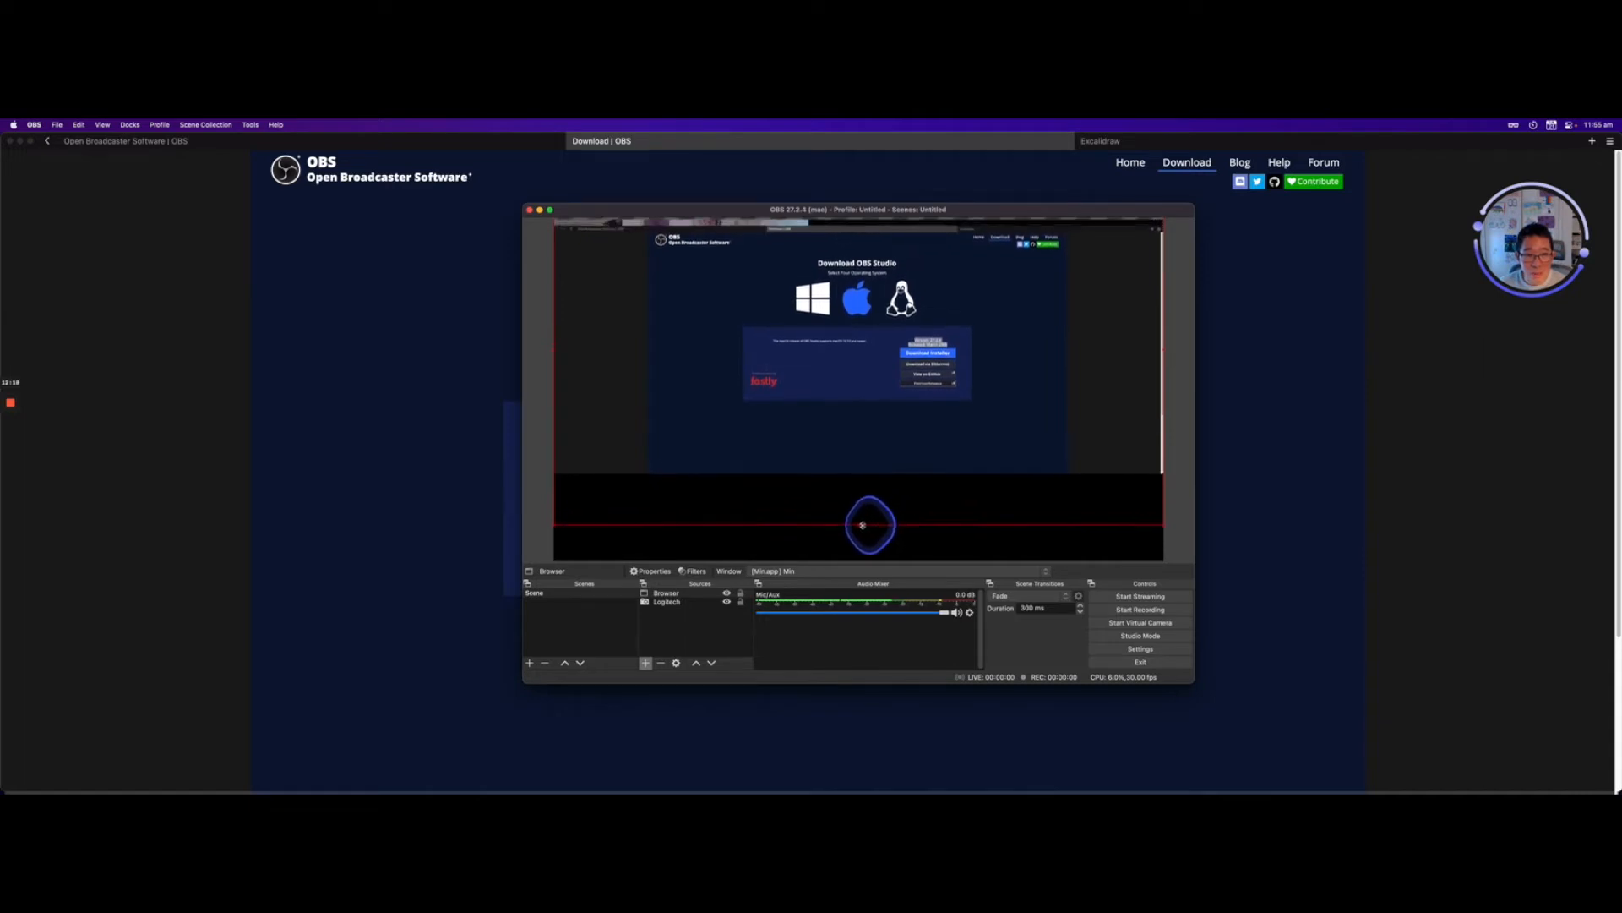
# Extend the Browser source's bounding box below the canvas and set its bounding box type to Scale to height of bounds.
pyautogui.moveTo(865, 515); pyautogui.dragTo(869, 517)
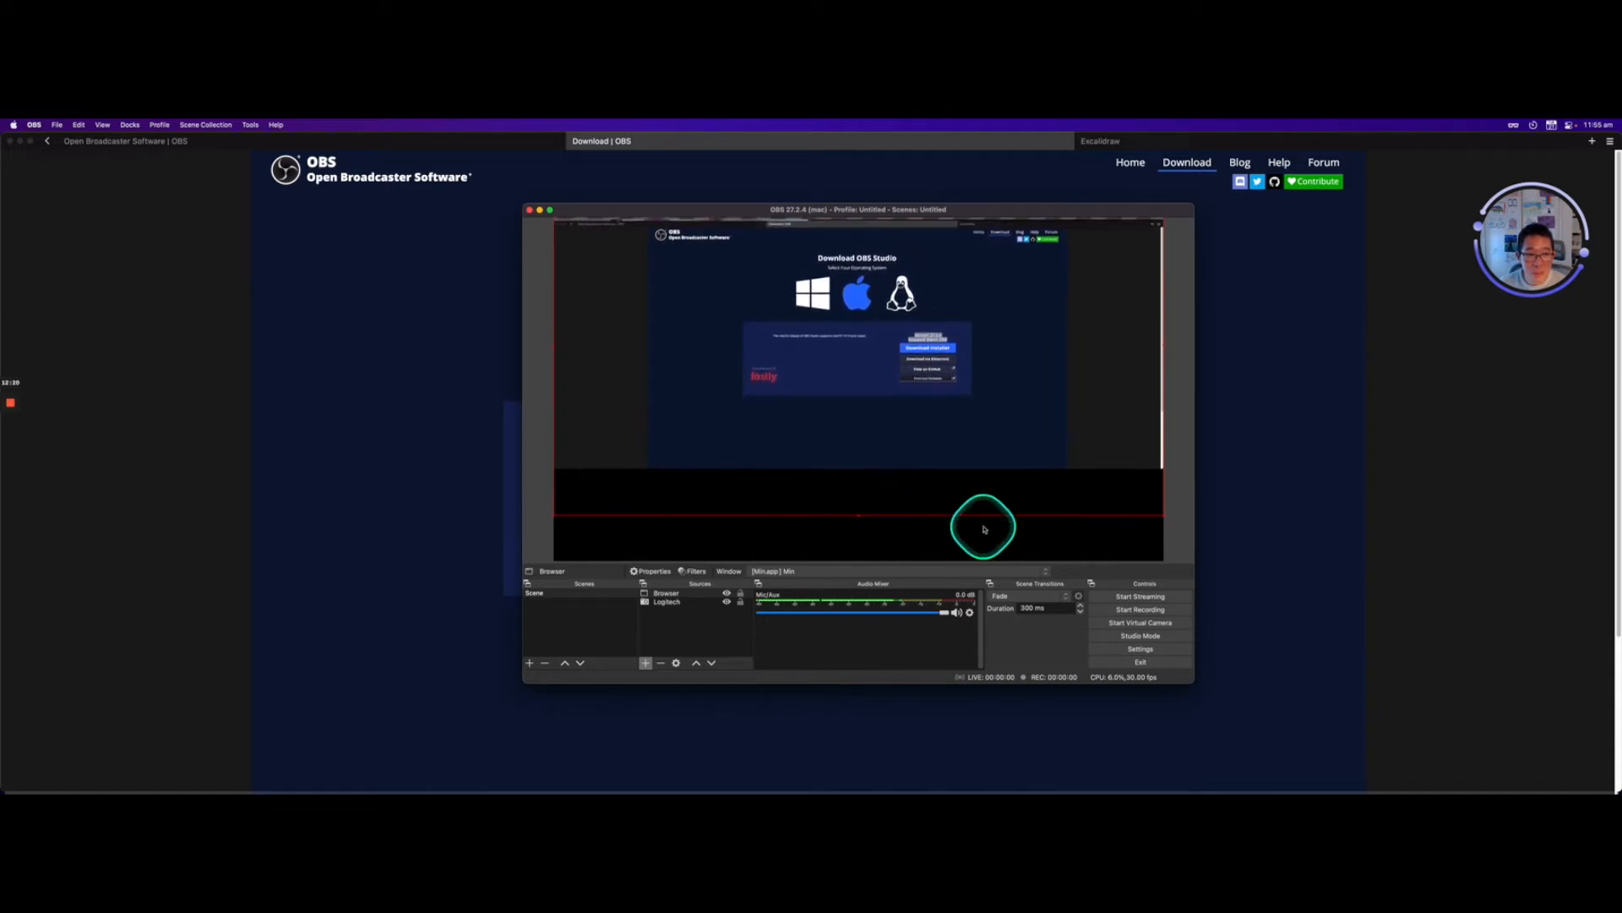
pyautogui.moveTo(1163, 514); pyautogui.dragTo(1162, 589)
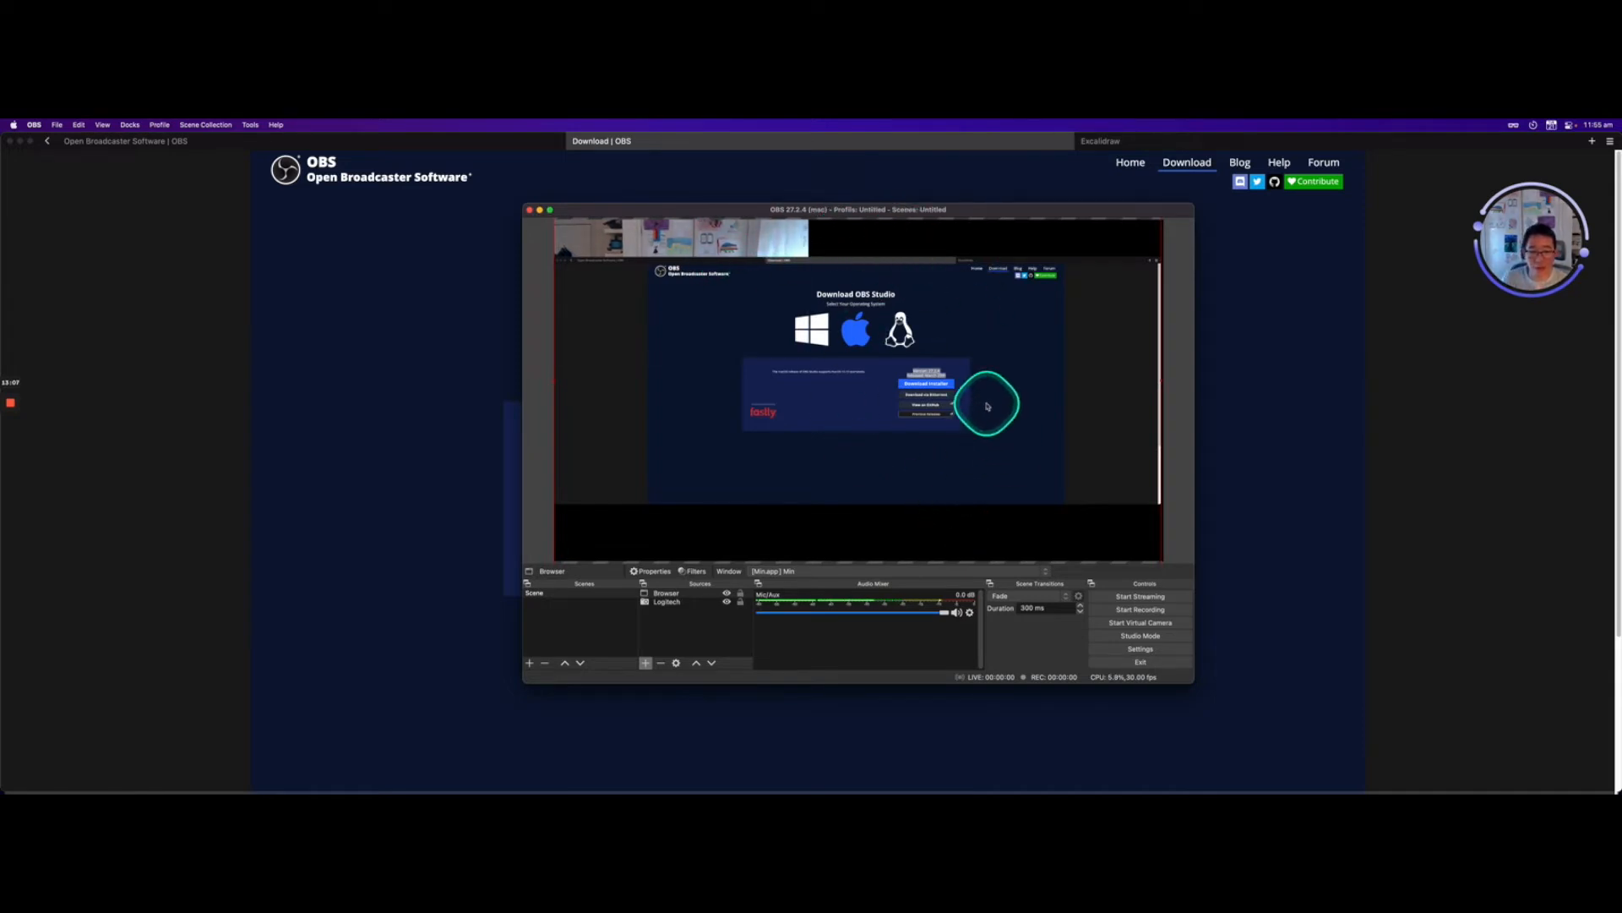
pyautogui.rightClick(1002, 452)
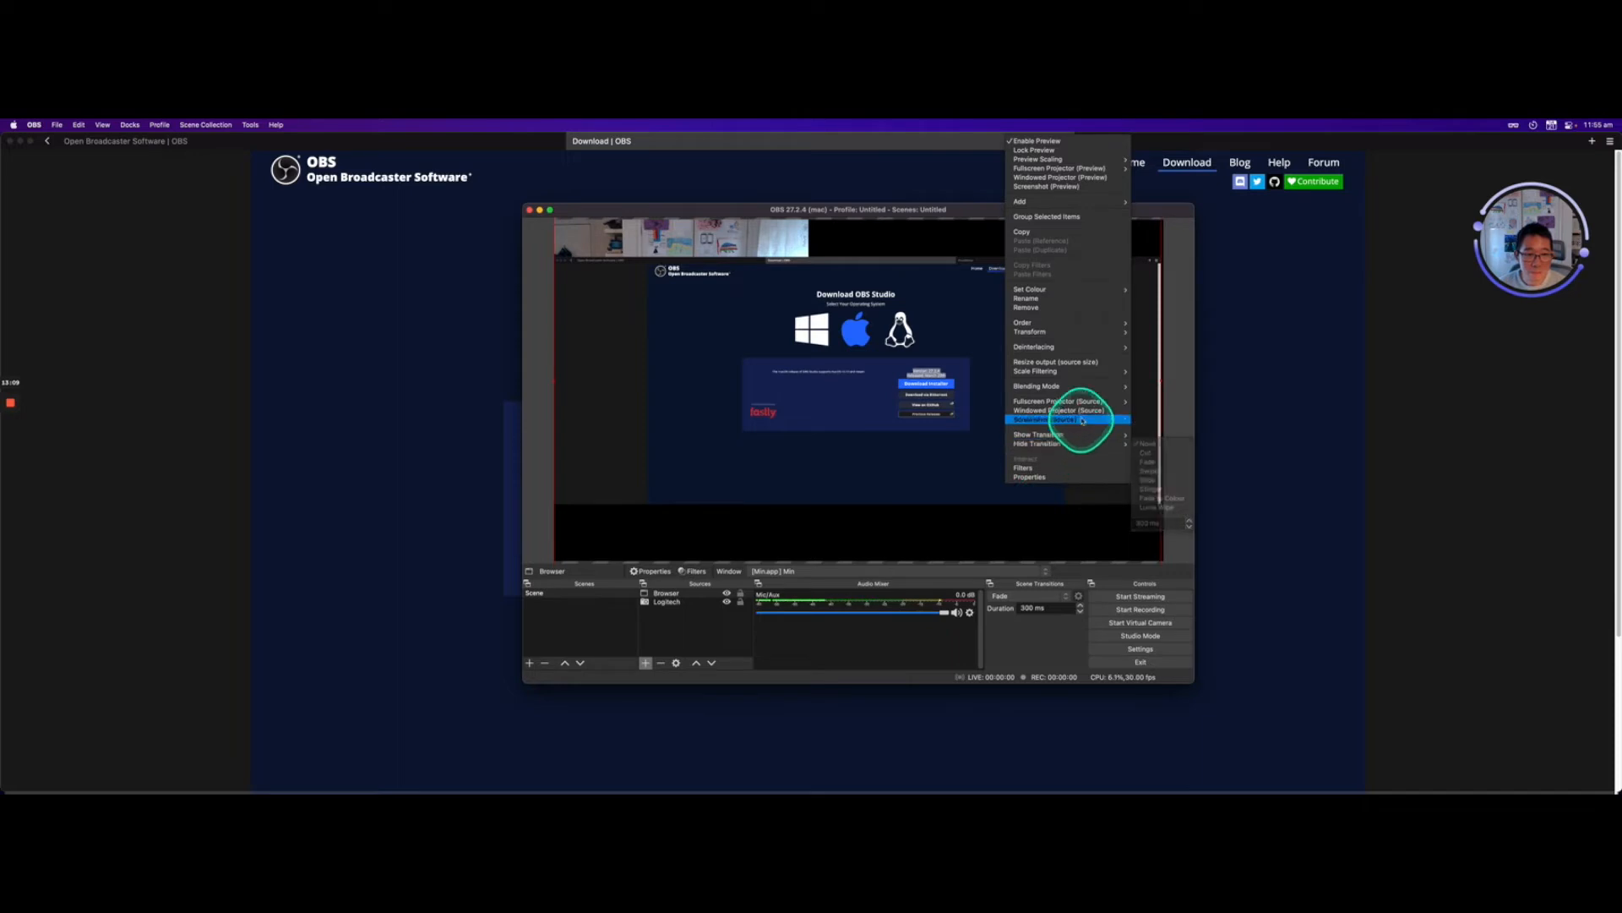
pyautogui.moveTo(1087, 400)
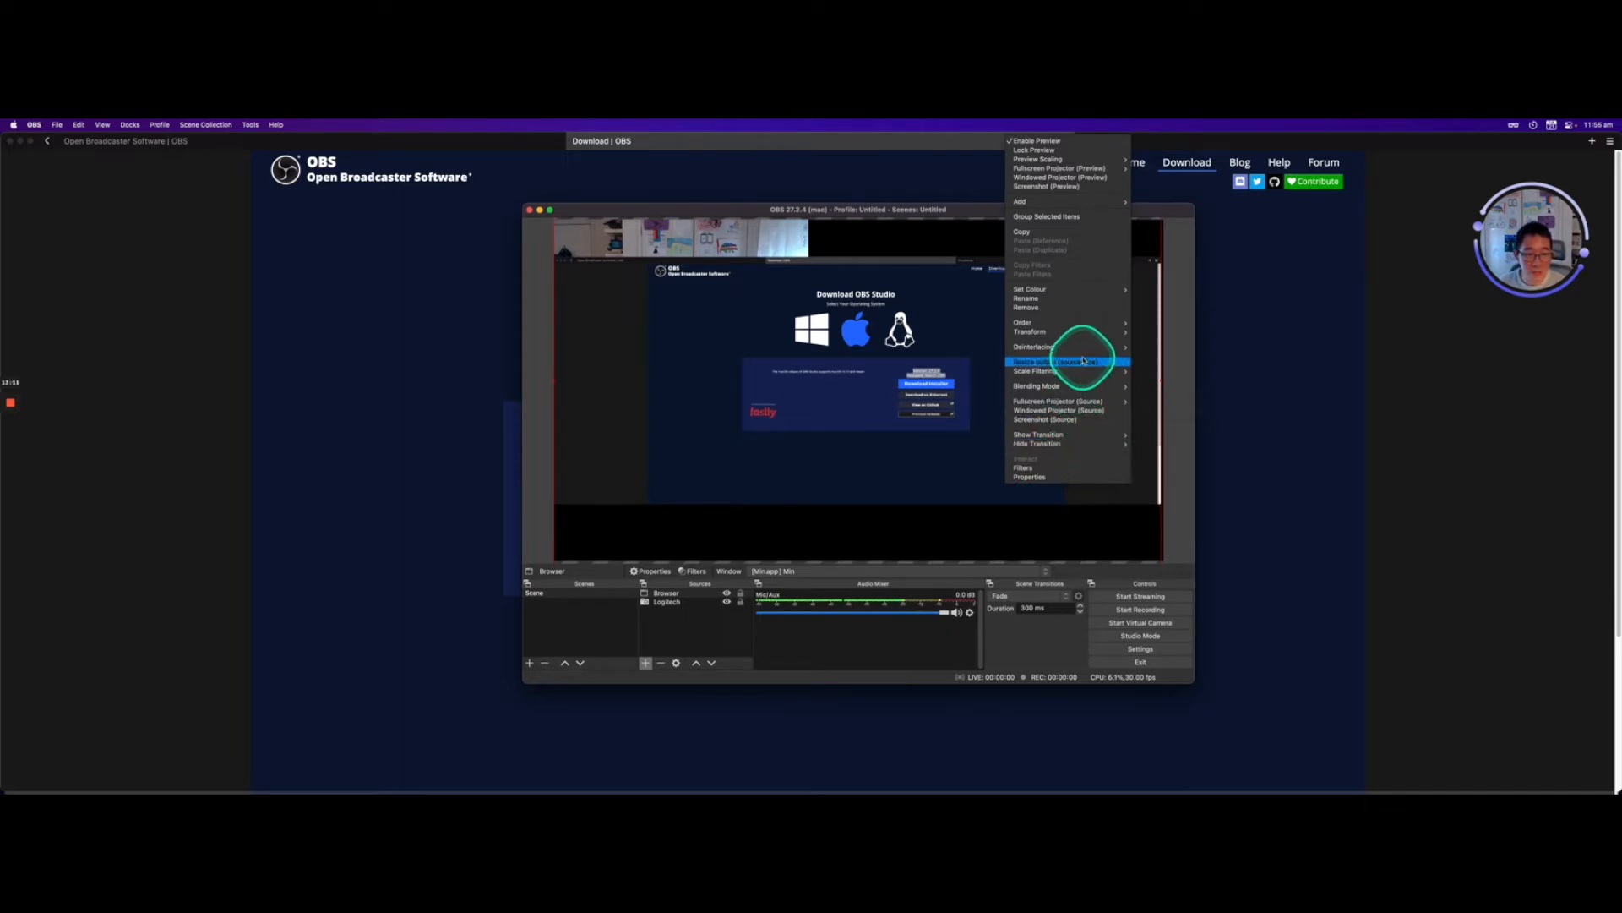
pyautogui.moveTo(1090, 332)
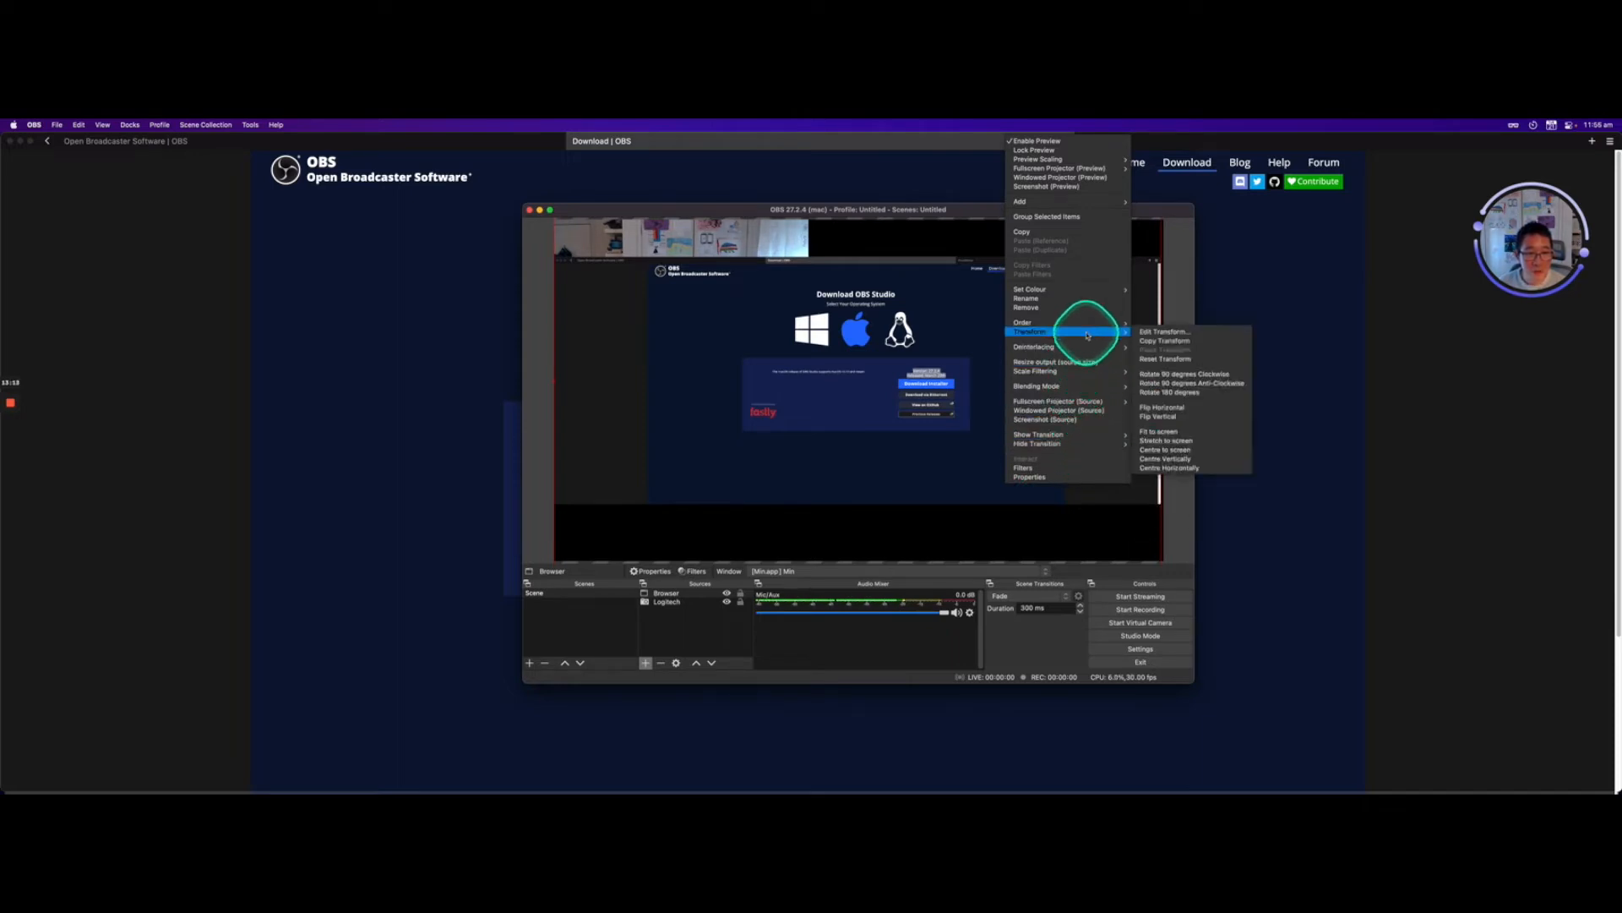
pyautogui.click(1157, 332)
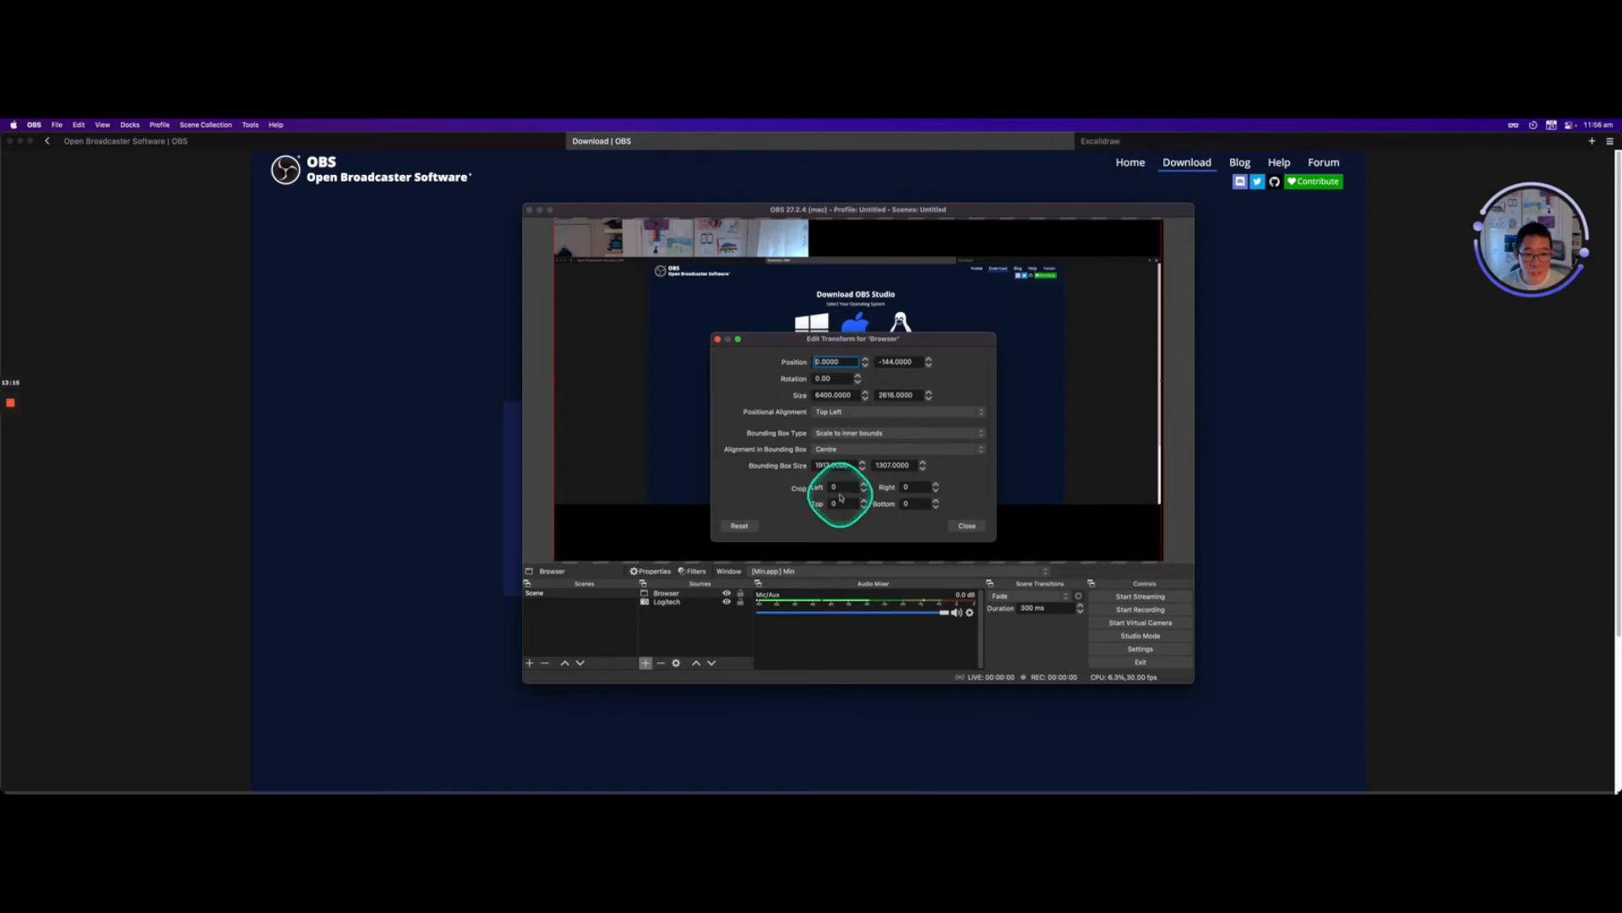
pyautogui.click(903, 414)
pyautogui.click(901, 416)
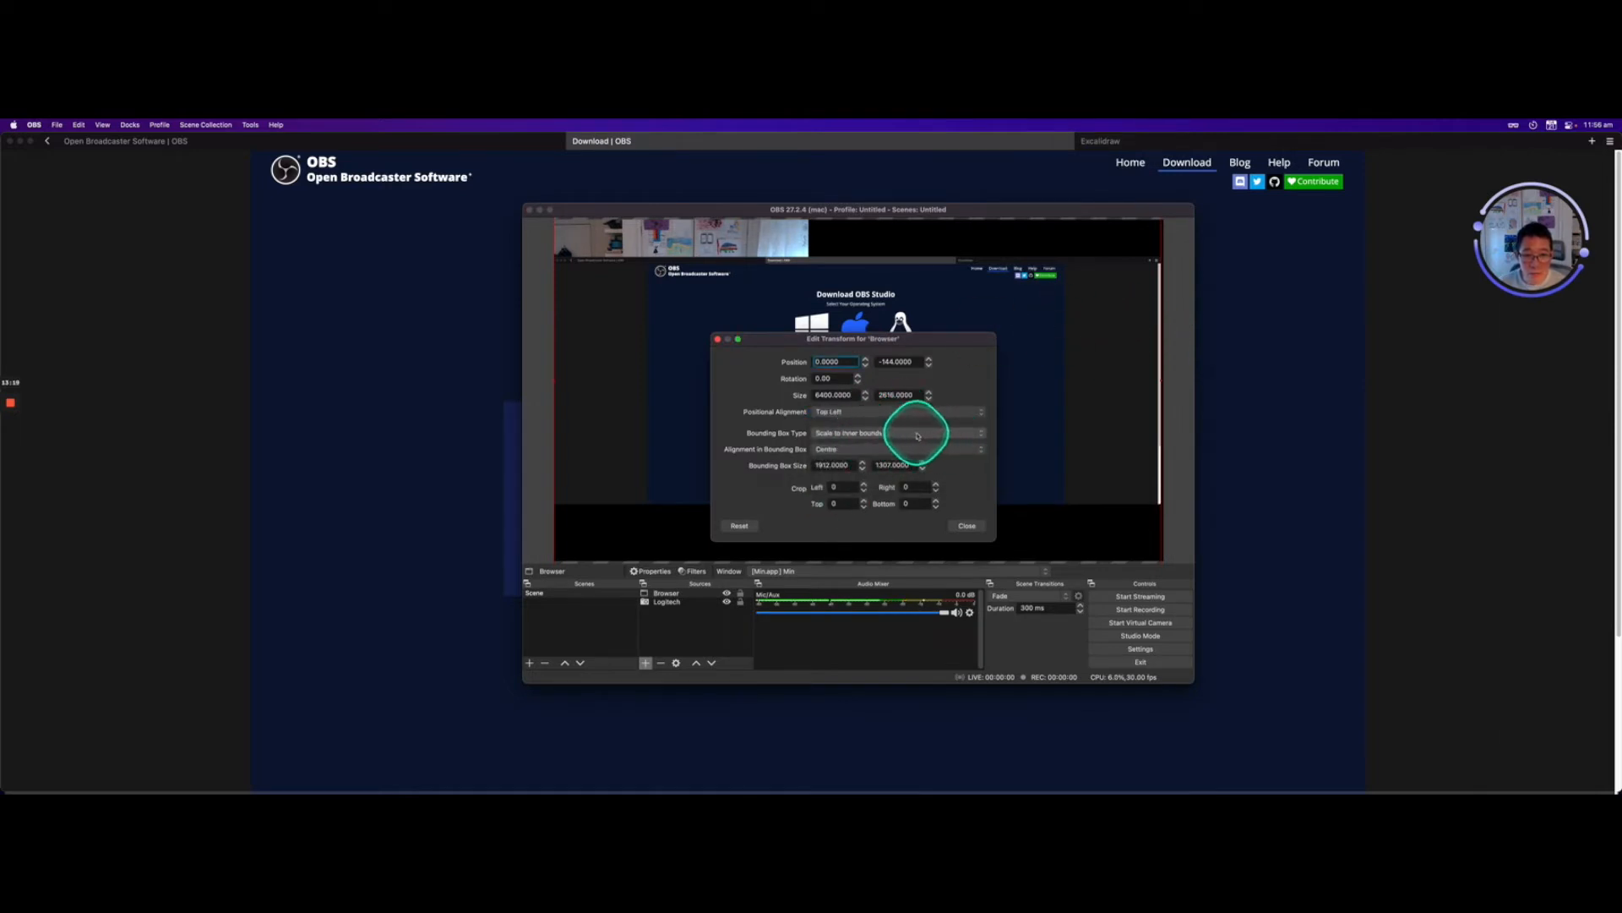
pyautogui.click(916, 433)
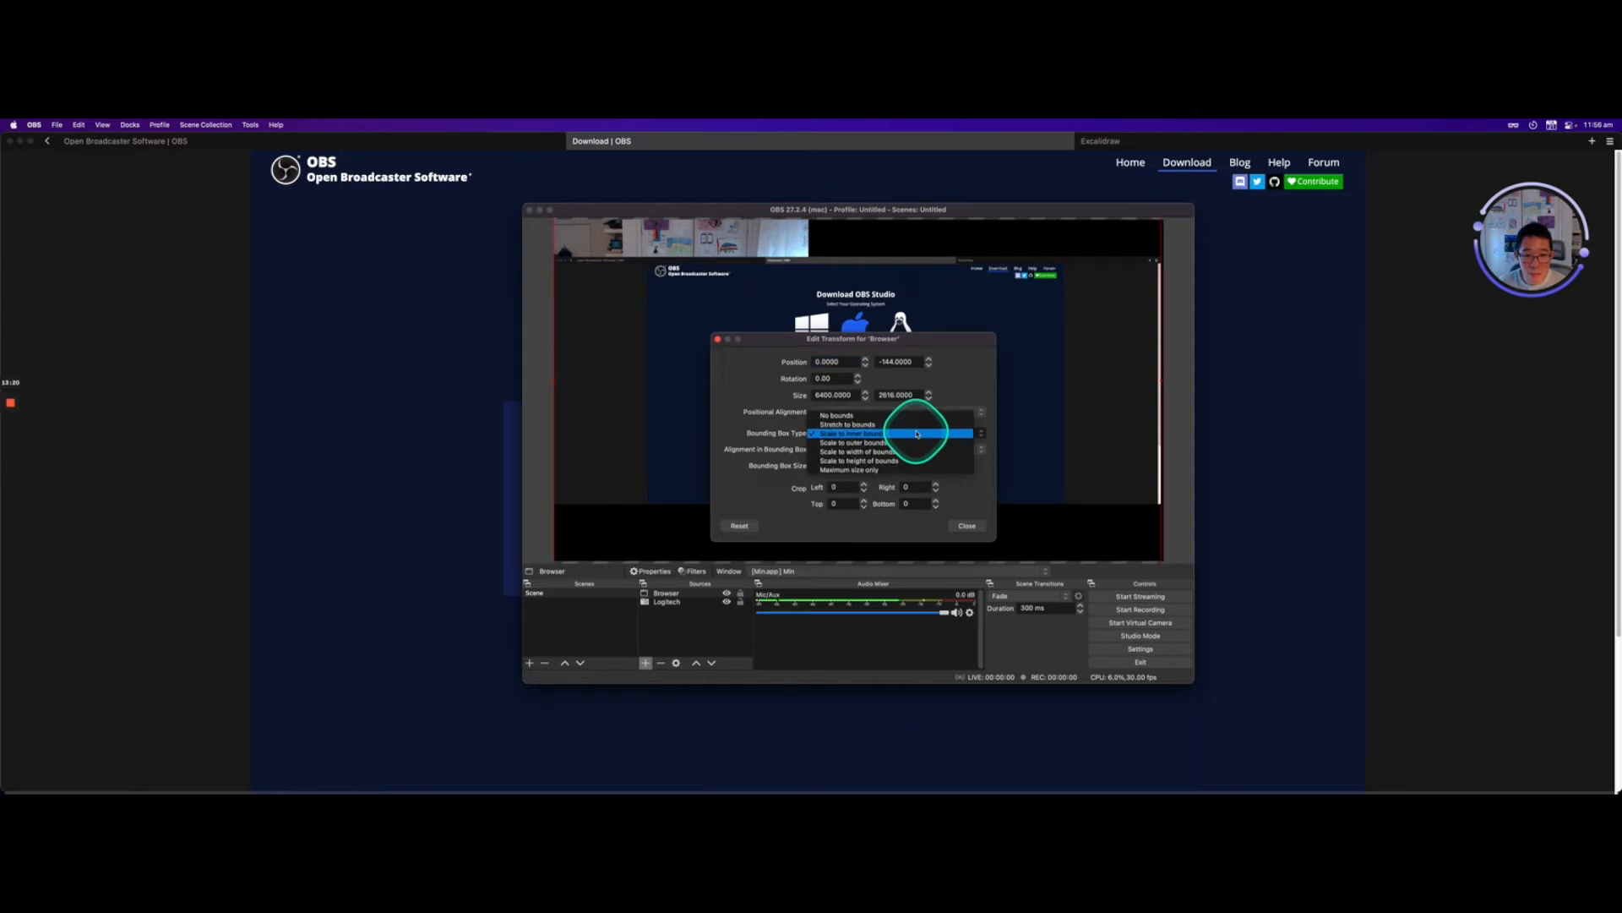
pyautogui.click(884, 463)
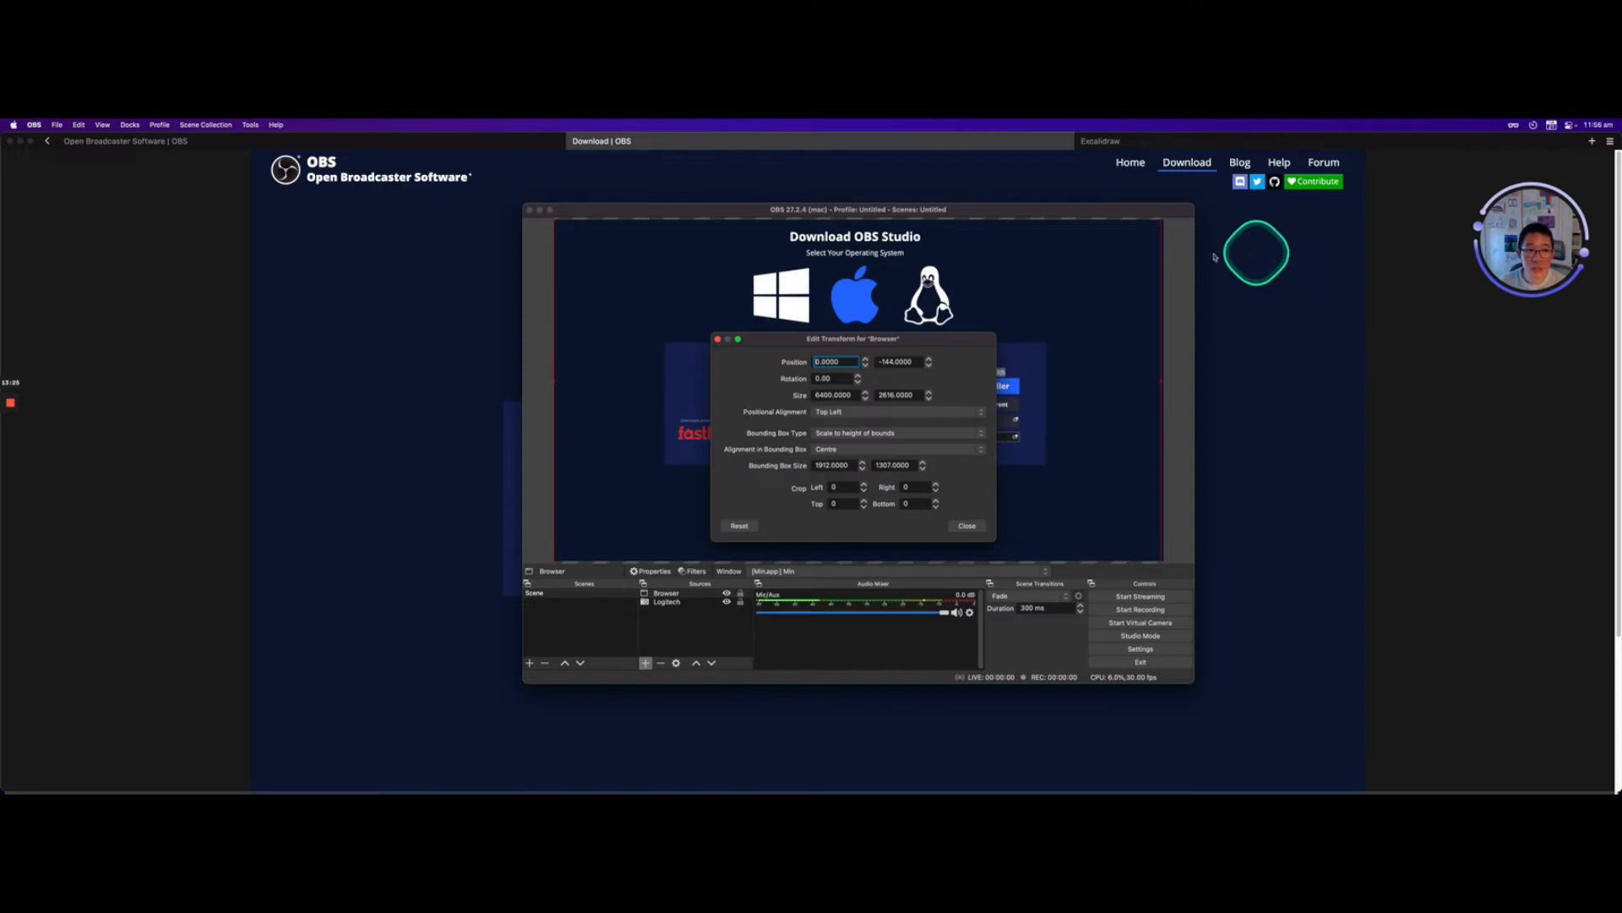
pyautogui.click(966, 521)
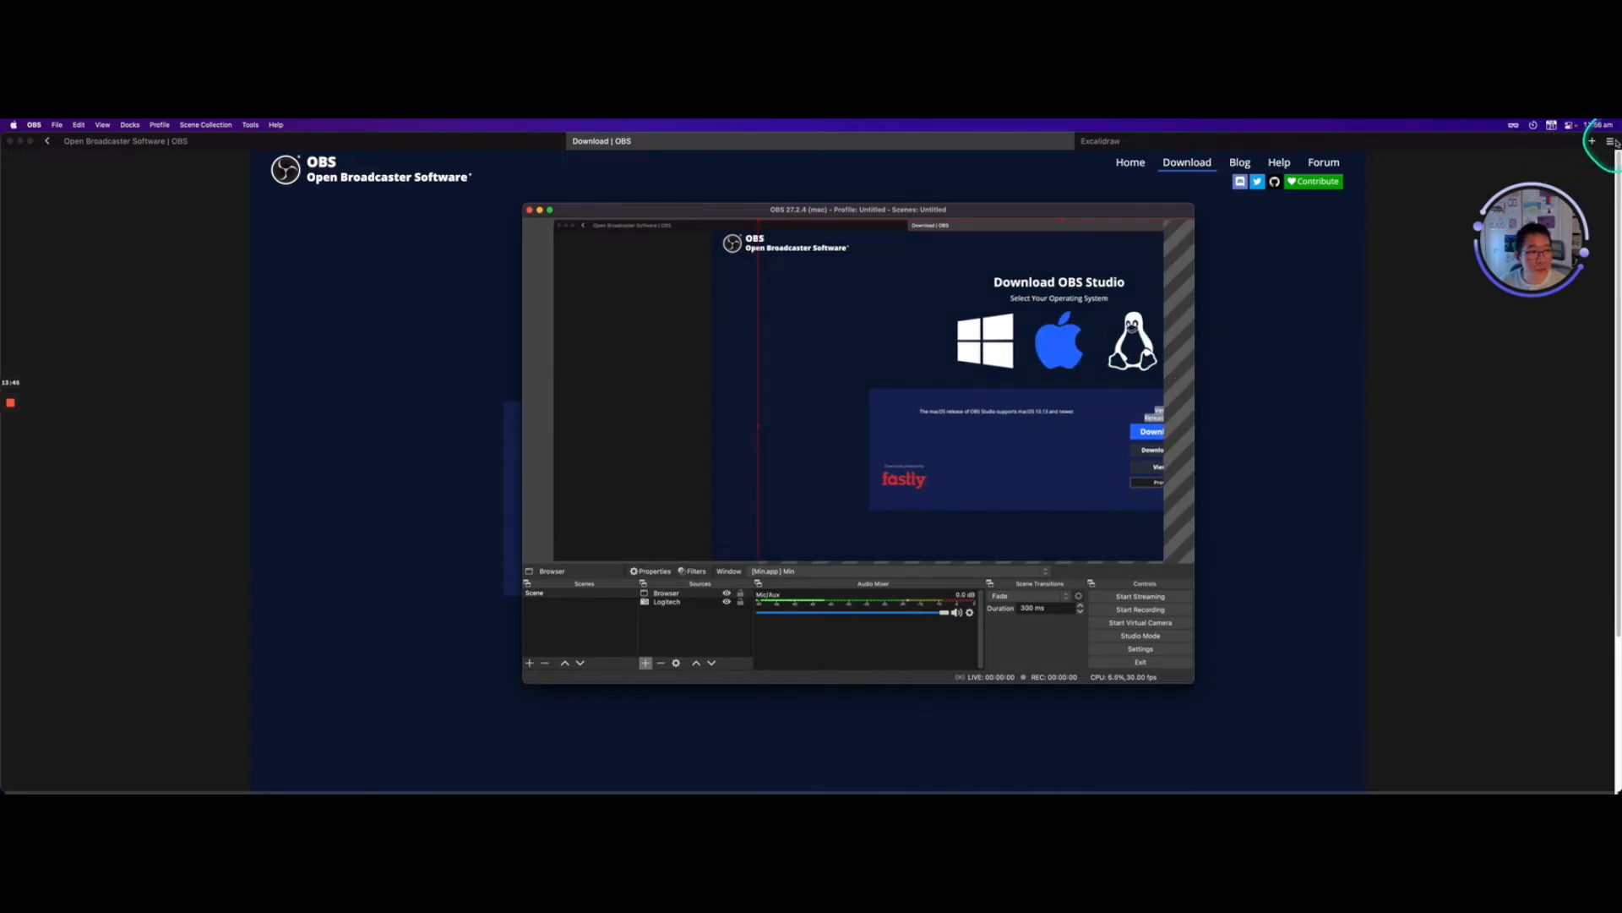
# Narrow the Min browser window to about two thirds of the display width and shift OBS's Browser source to the canvas's left edge.
pyautogui.moveTo(1614, 169); pyautogui.dragTo(816, 184)
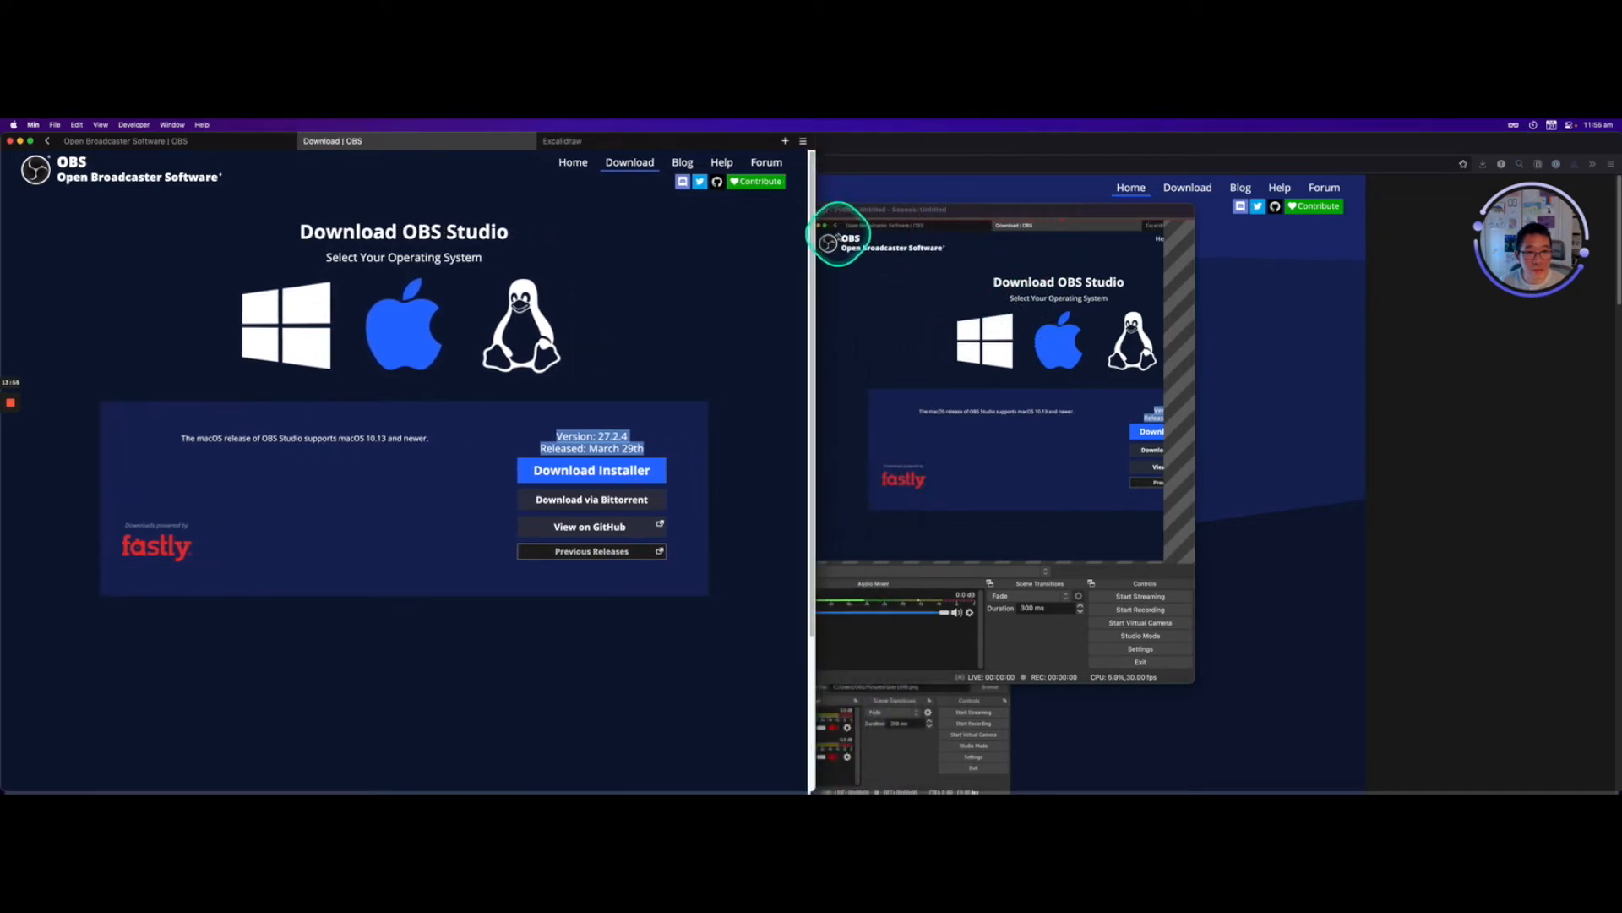
pyautogui.moveTo(814, 237); pyautogui.dragTo(880, 256)
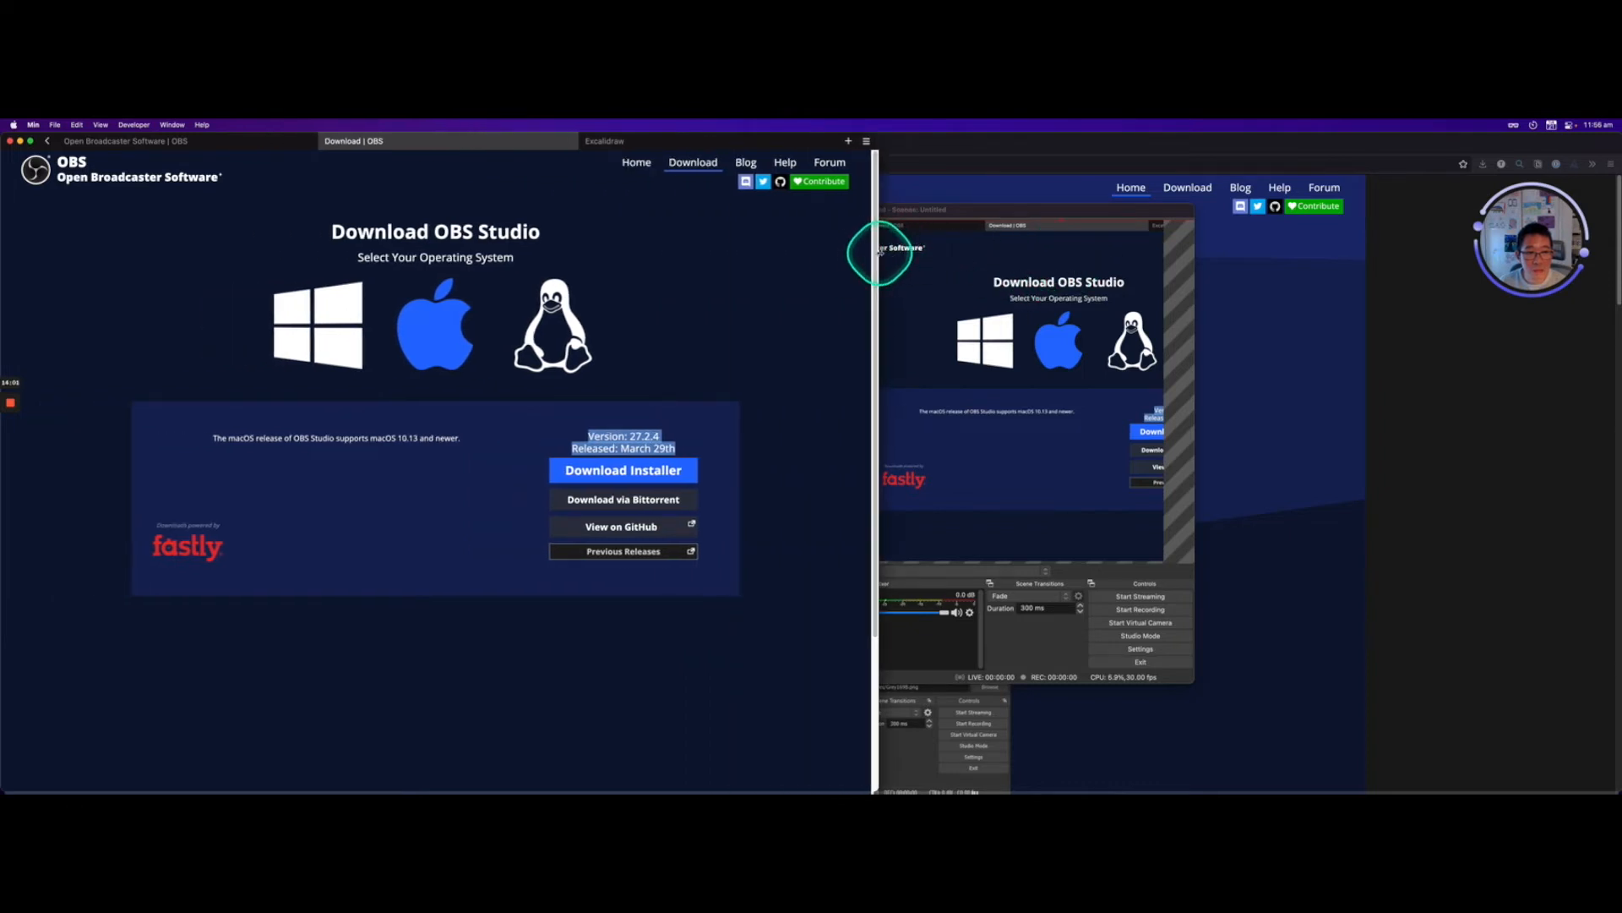
pyautogui.moveTo(876, 254); pyautogui.dragTo(1063, 254)
pyautogui.click(1187, 262)
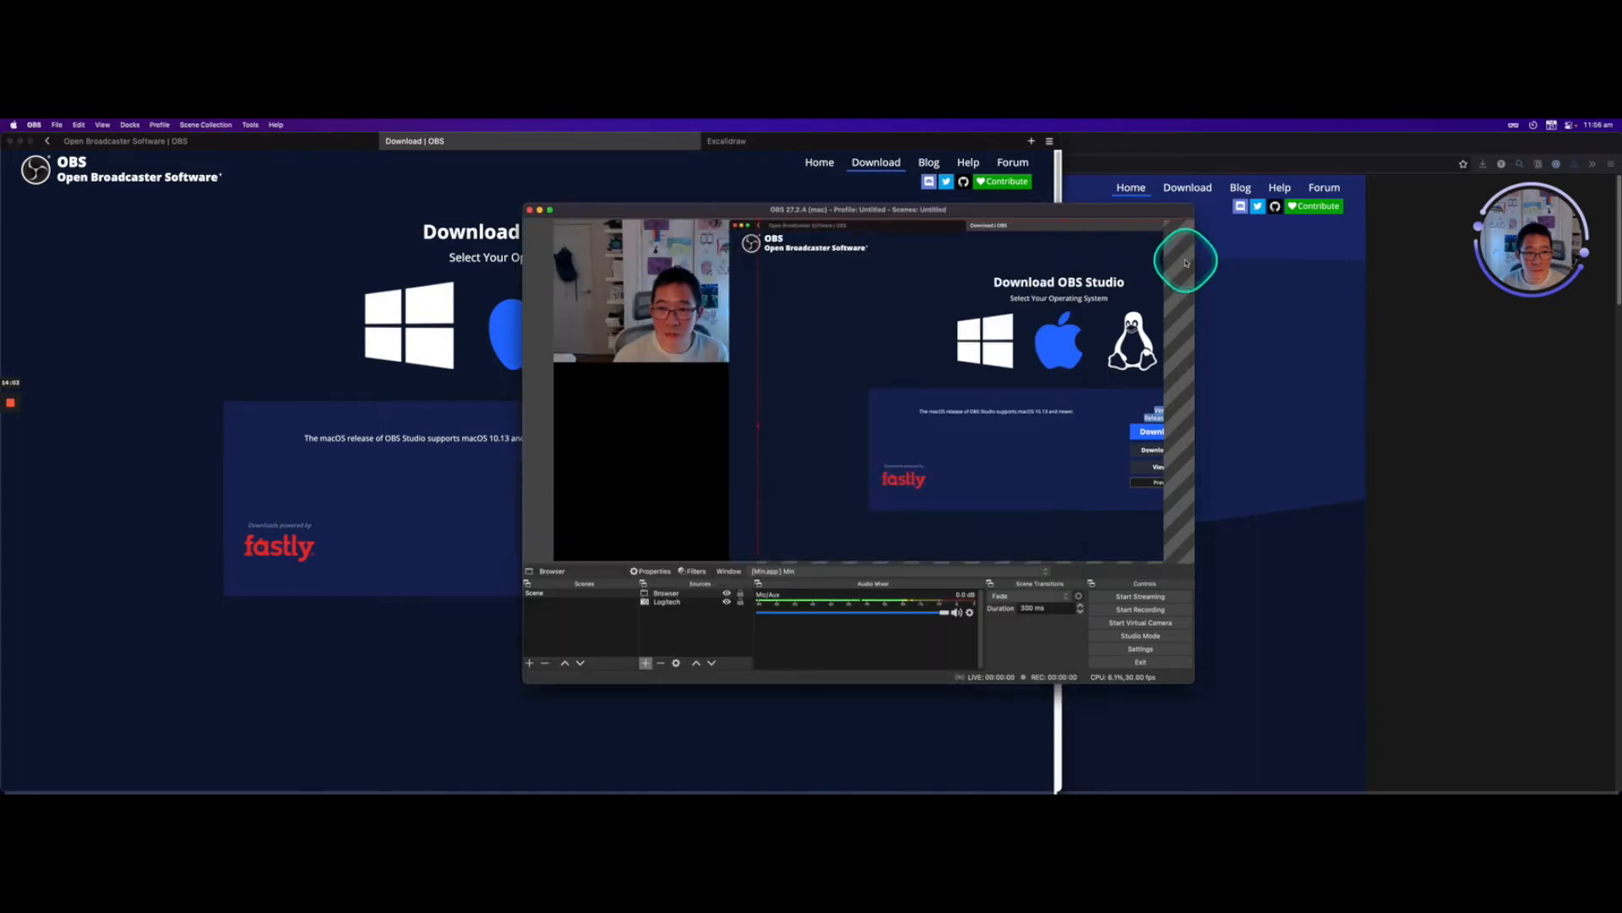
pyautogui.moveTo(802, 308); pyautogui.dragTo(677, 308)
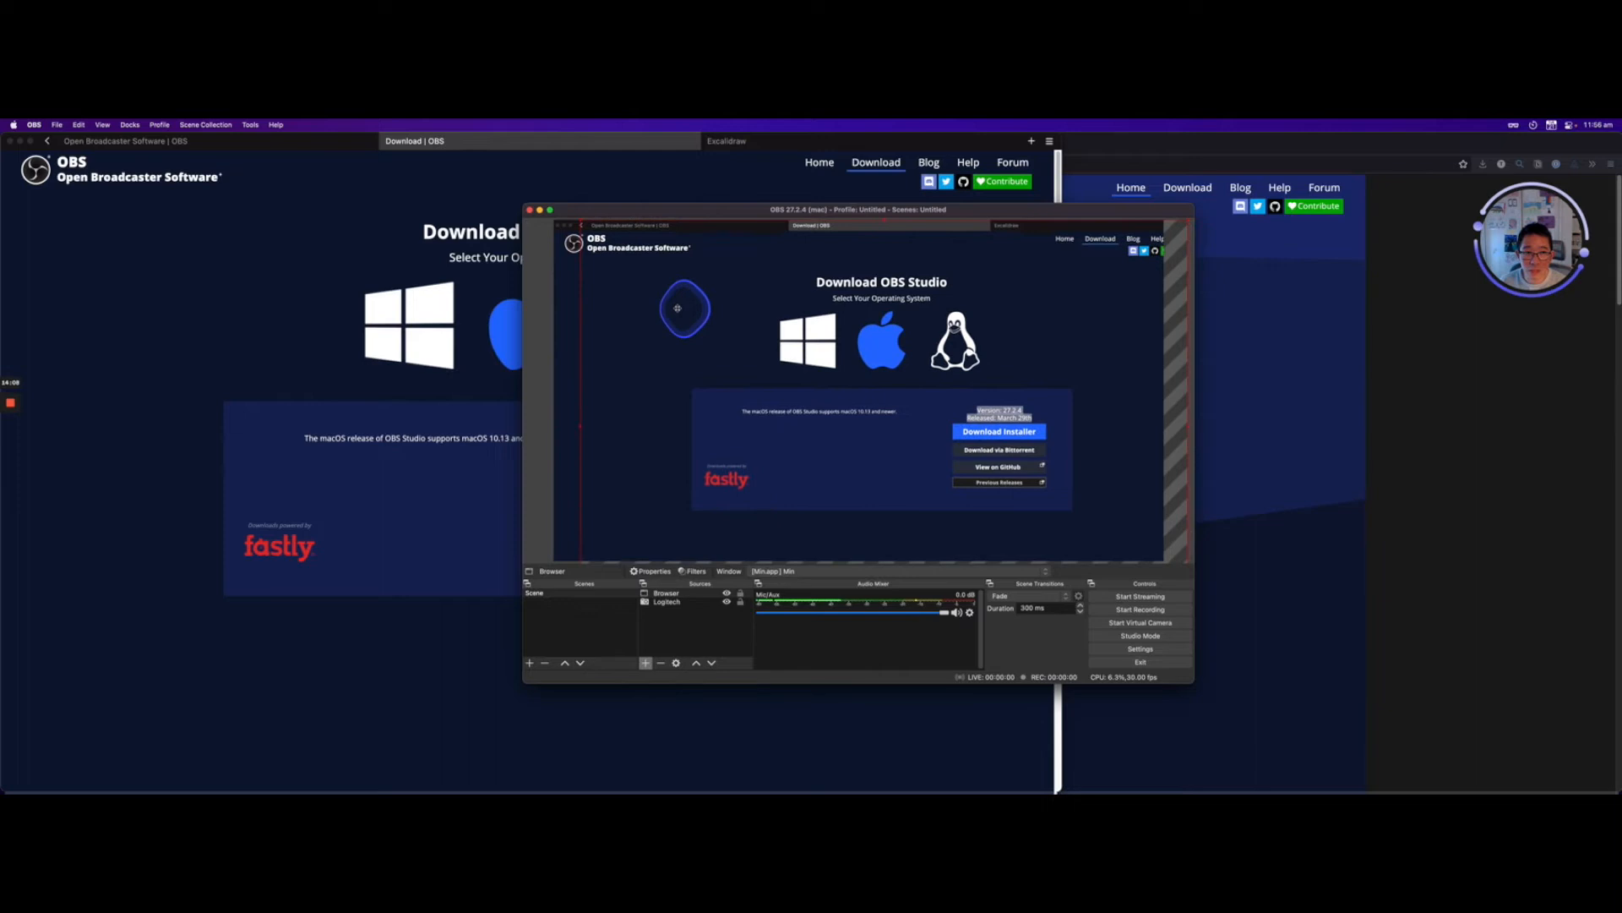
# Narrow the Min browser window to just over half the display width and realign the Browser source with the canvas's left edge.
pyautogui.click(1059, 174)
pyautogui.moveTo(1059, 173); pyautogui.dragTo(935, 175)
pyautogui.click(1066, 288)
pyautogui.moveTo(1065, 317); pyautogui.dragTo(1041, 318)
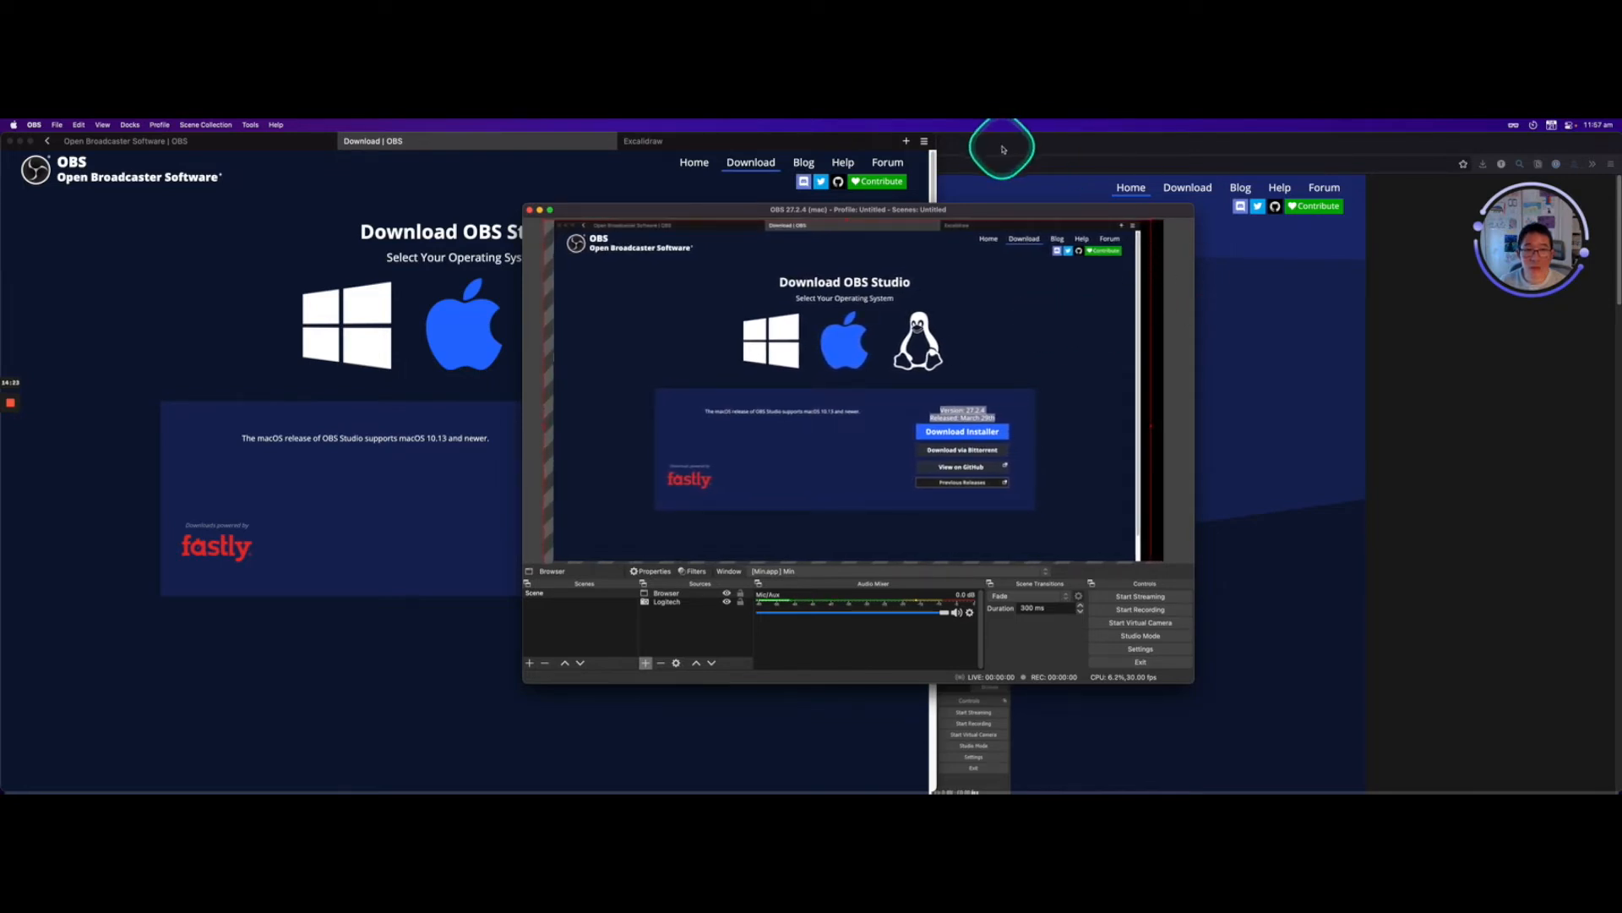
# Widen the Min browser window slightly and shorten it to about three quarters of the display height.
pyautogui.moveTo(936, 170); pyautogui.dragTo(1004, 166)
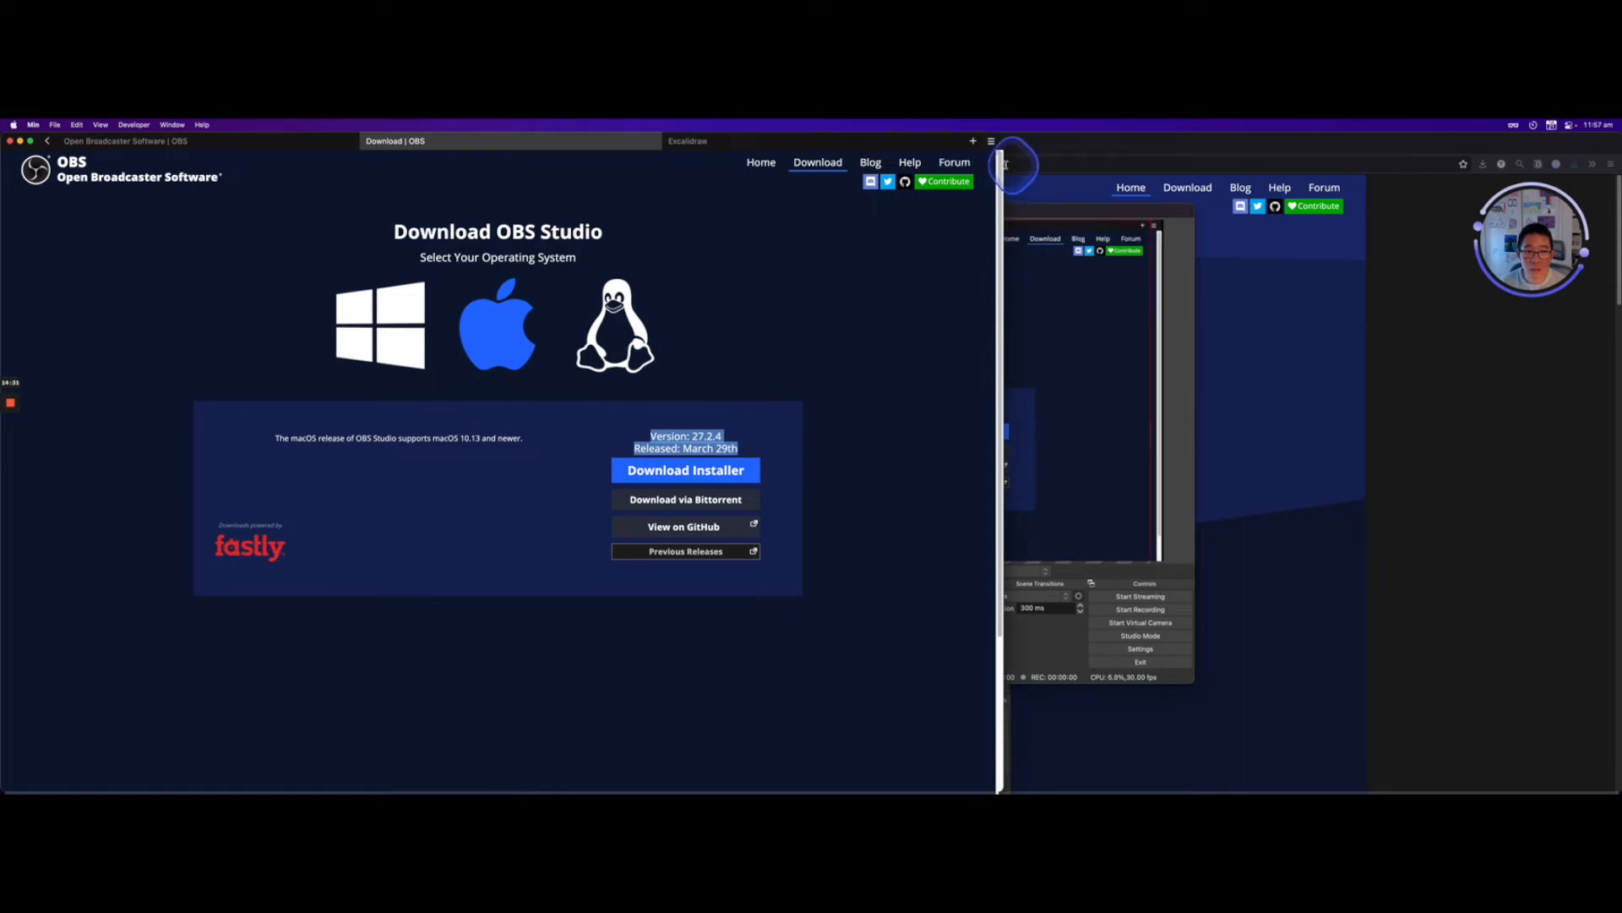
pyautogui.moveTo(1005, 164); pyautogui.dragTo(1008, 167)
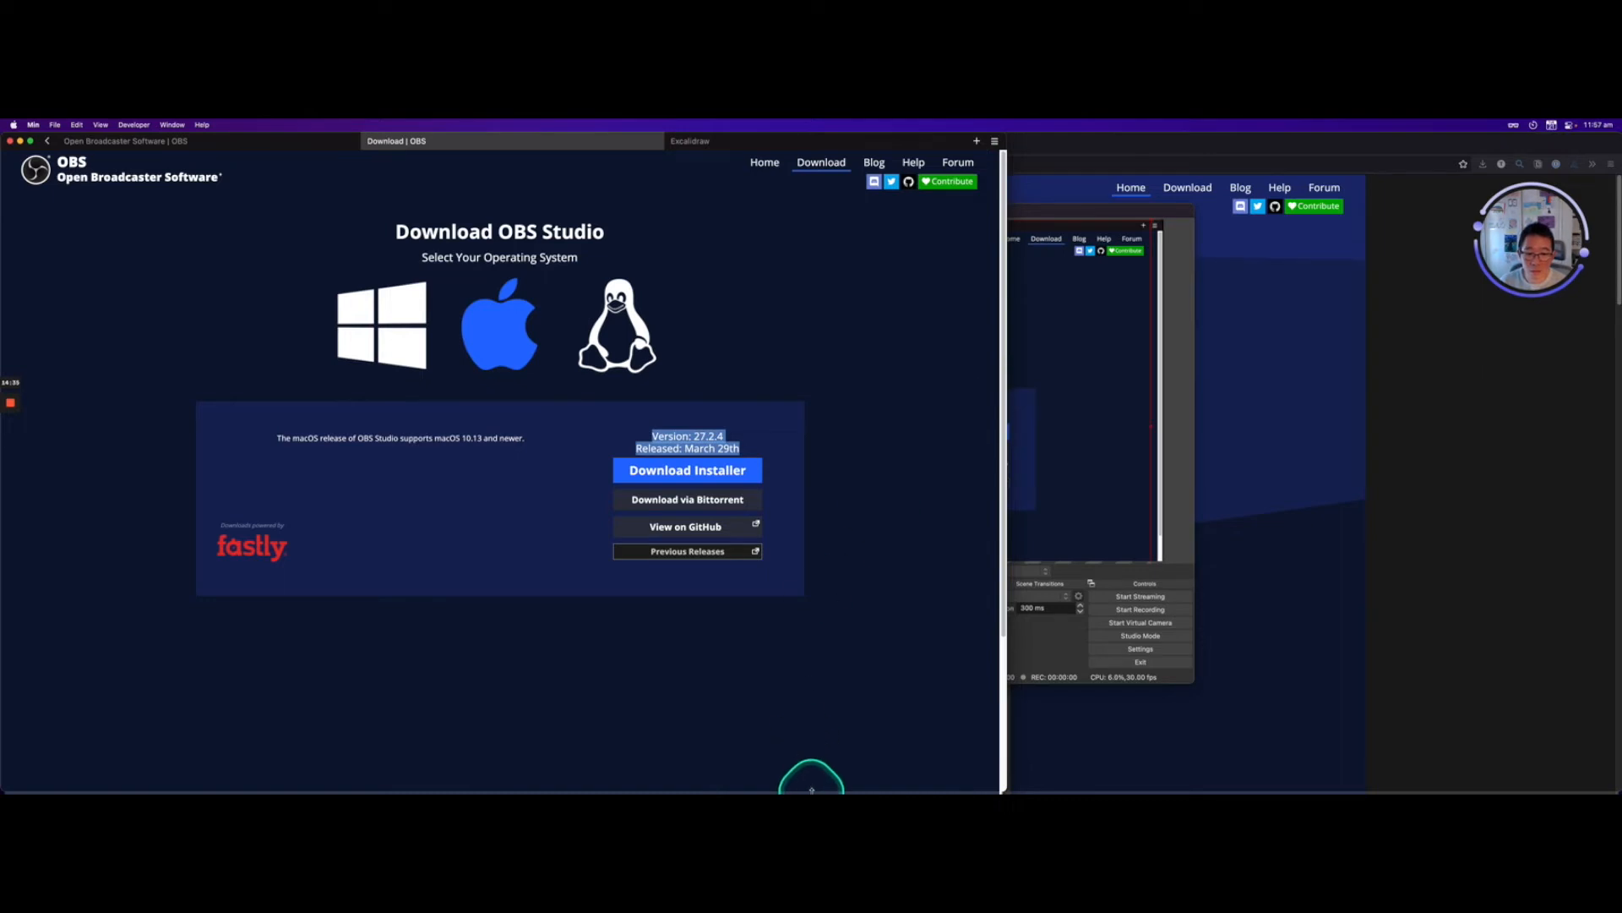
pyautogui.moveTo(814, 783); pyautogui.dragTo(848, 652)
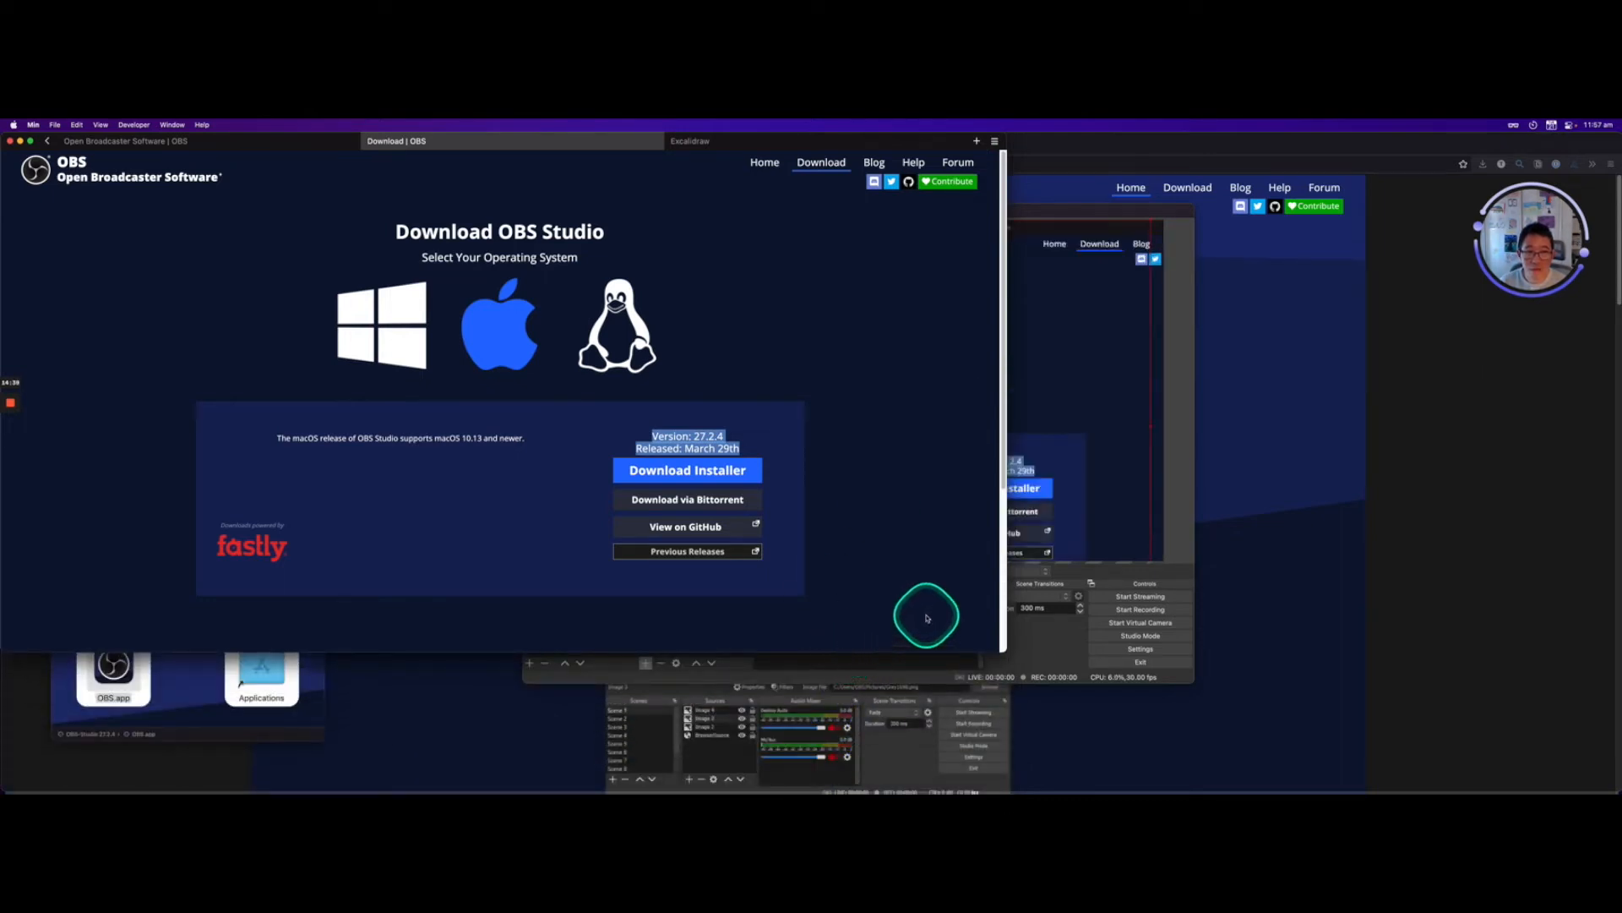
# Return to OBS and fit the Browser source to the screen.
pyautogui.click(1105, 504)
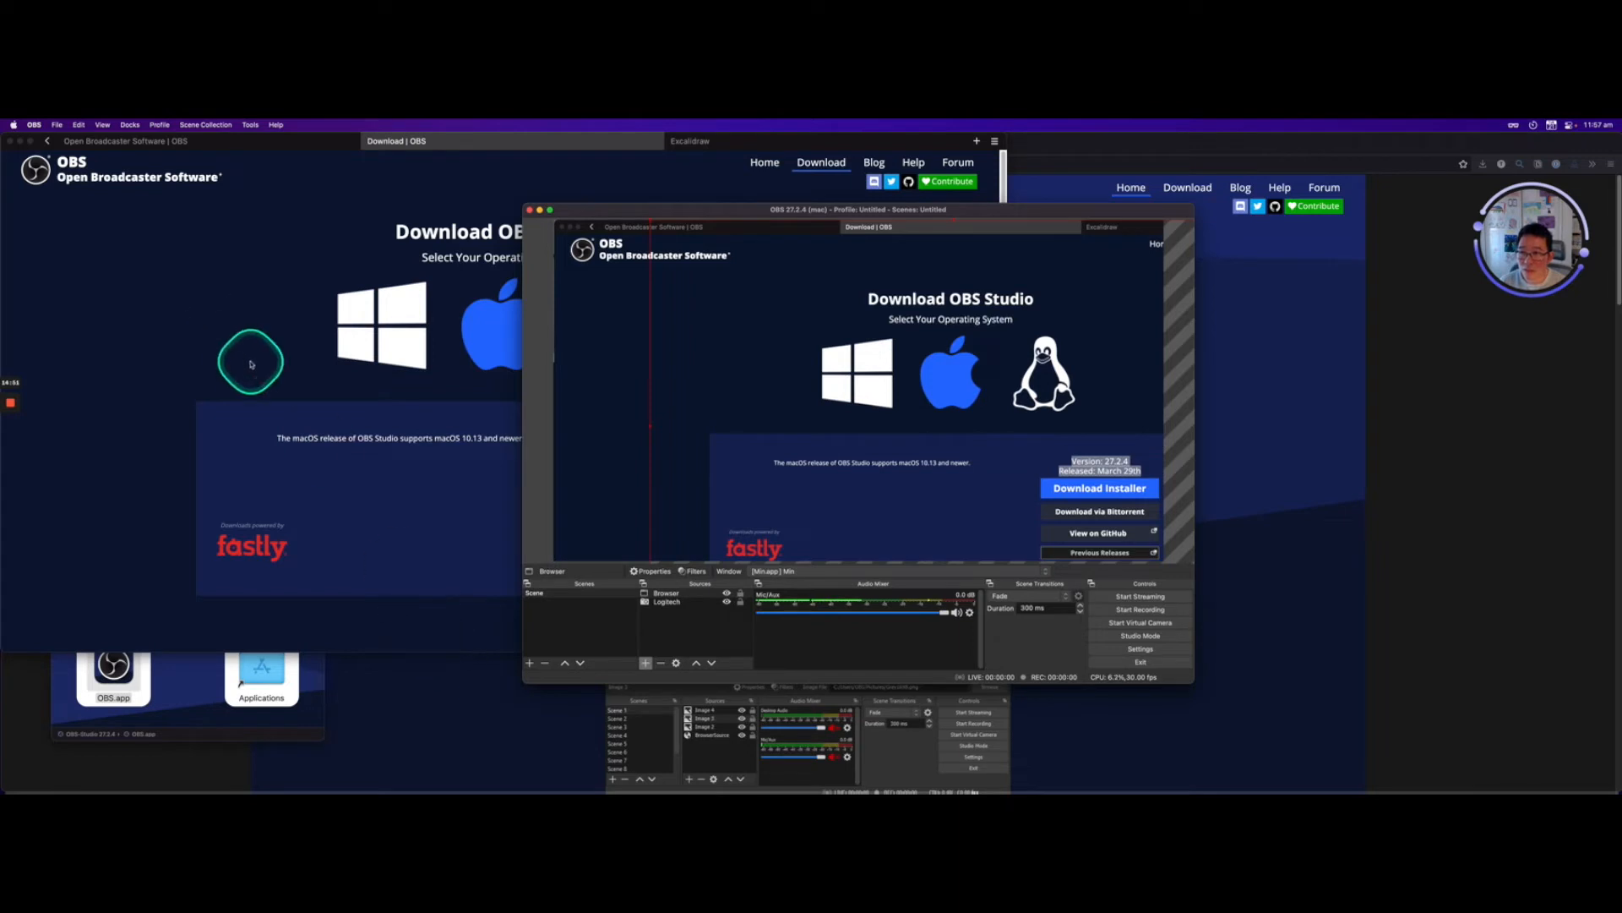
pyautogui.rightClick(608, 419)
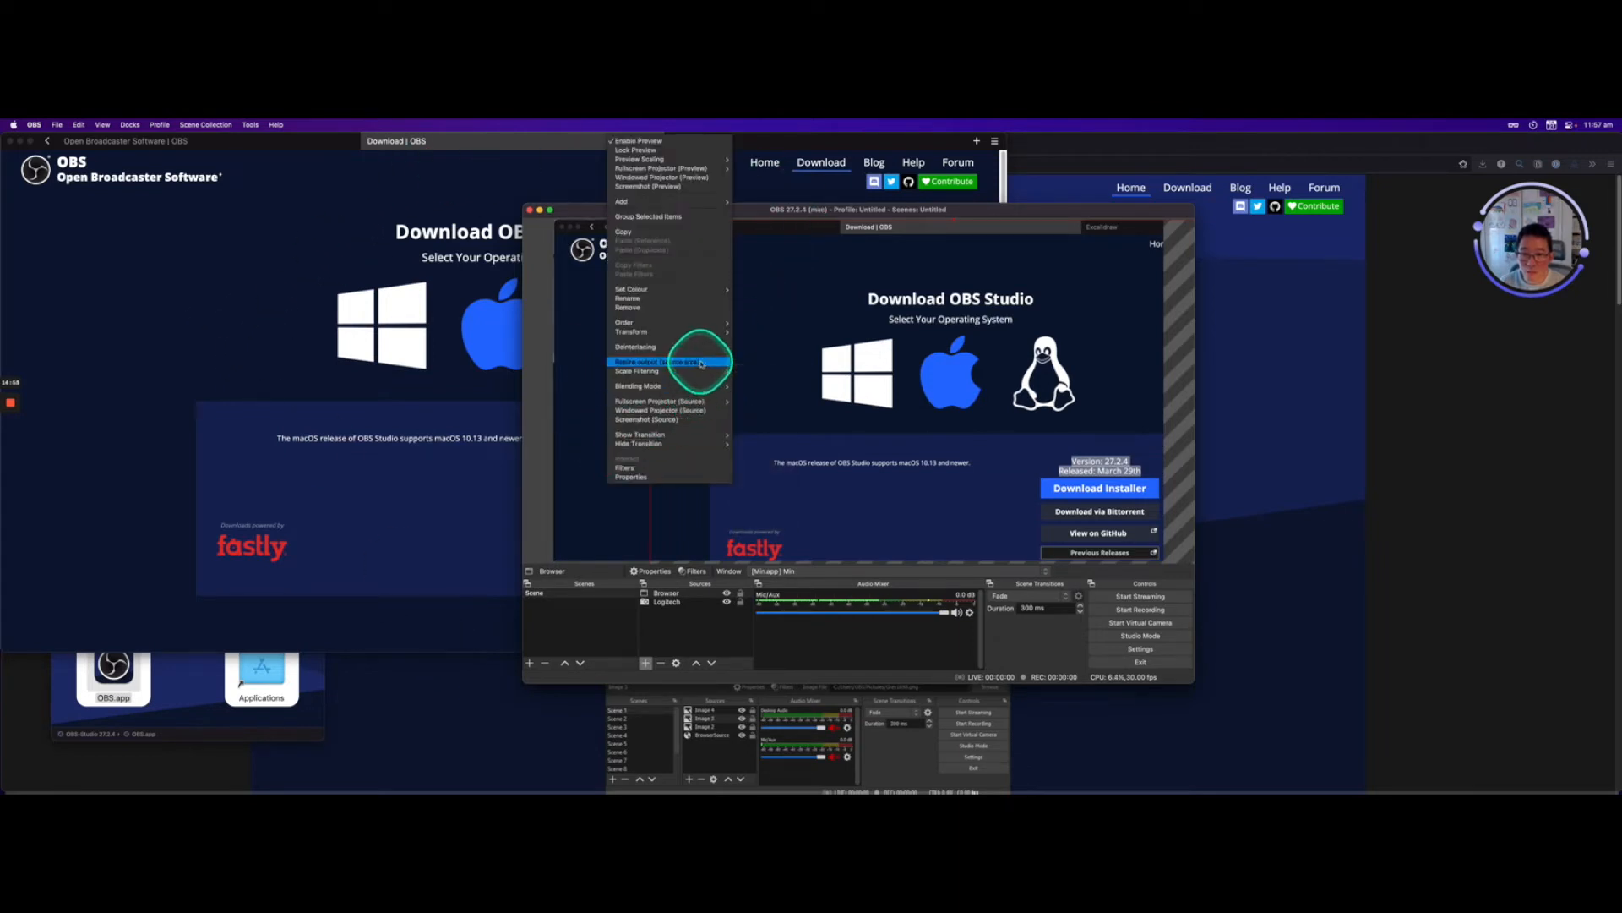
pyautogui.moveTo(681, 331)
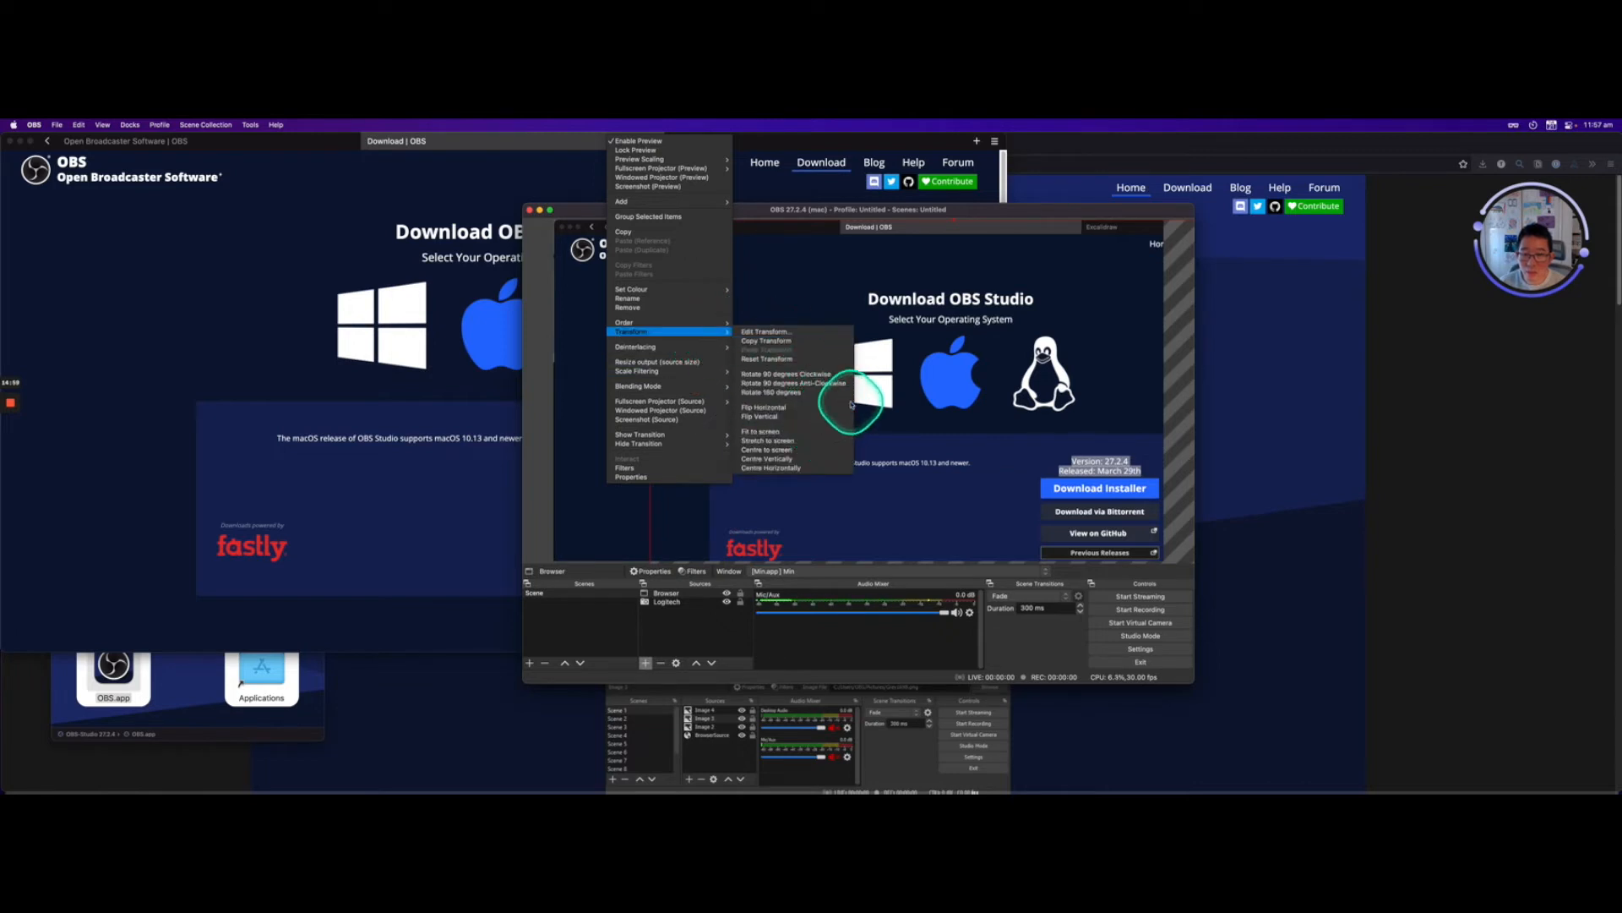
pyautogui.moveTo(720, 372)
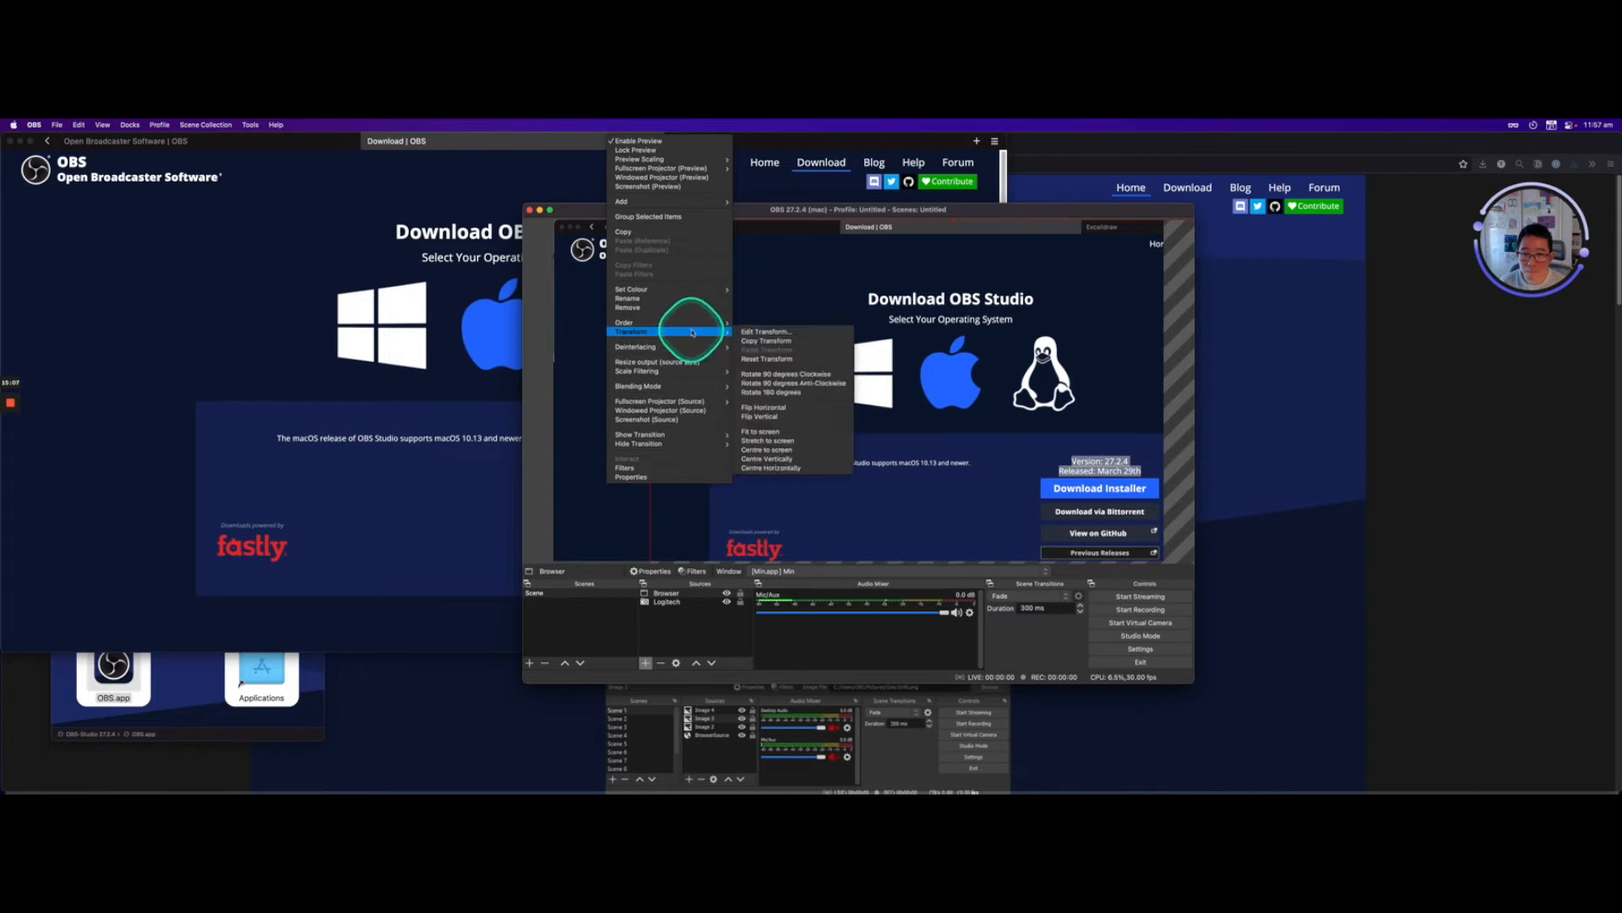
pyautogui.click(802, 422)
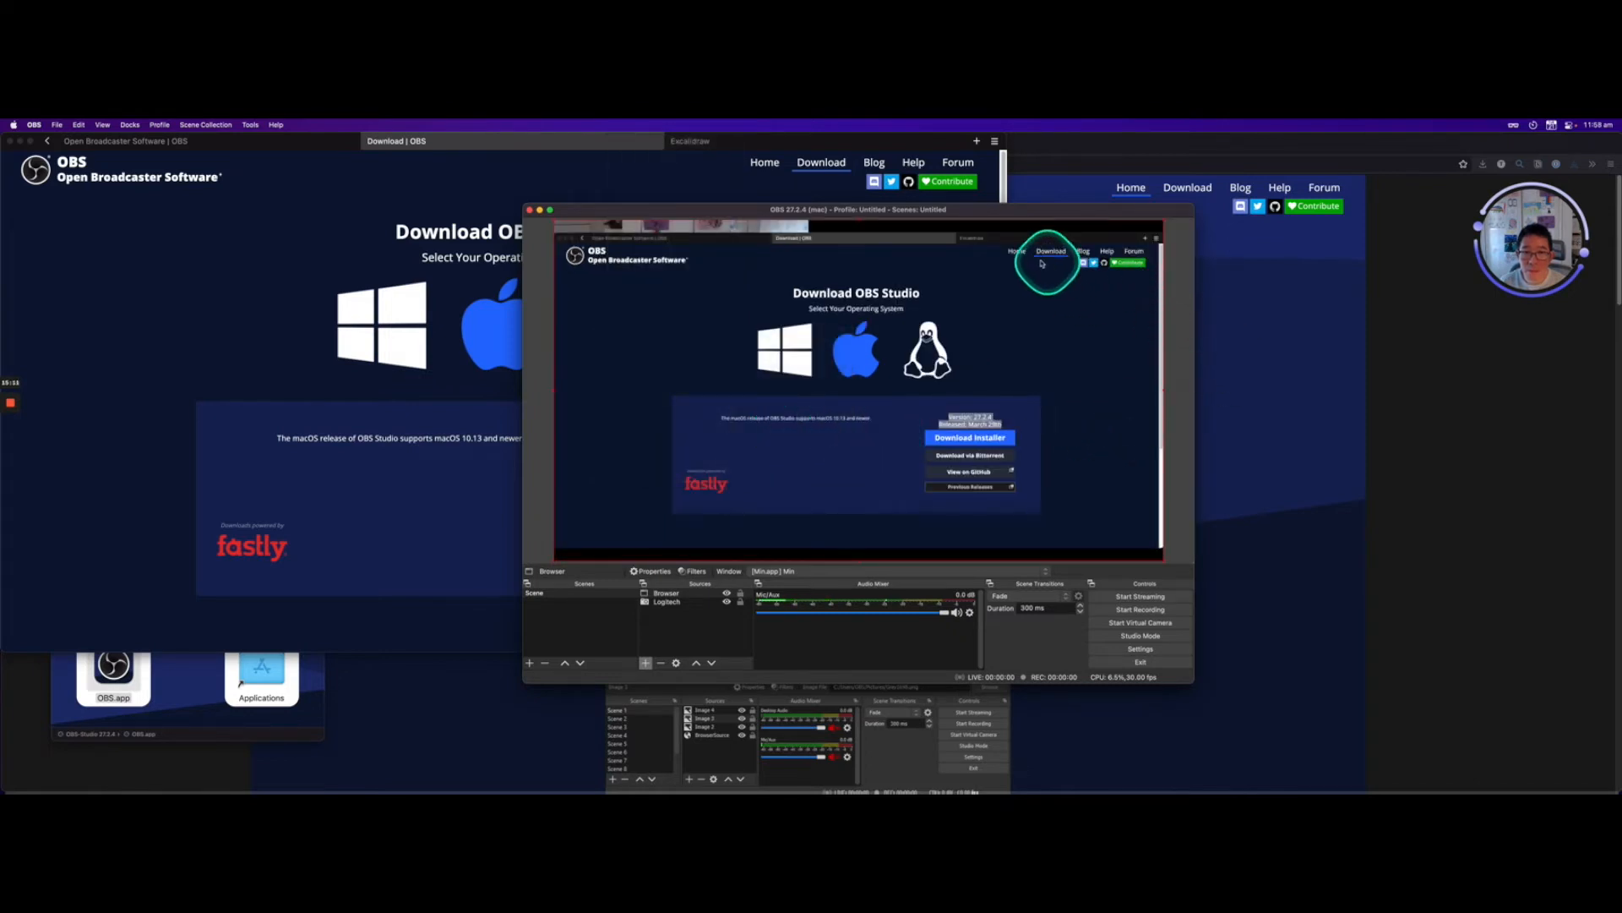
# Move the Browser source up against the canvas's upper edge and extend its bounding box below the canvas.
pyautogui.moveTo(1030, 336); pyautogui.dragTo(1032, 319)
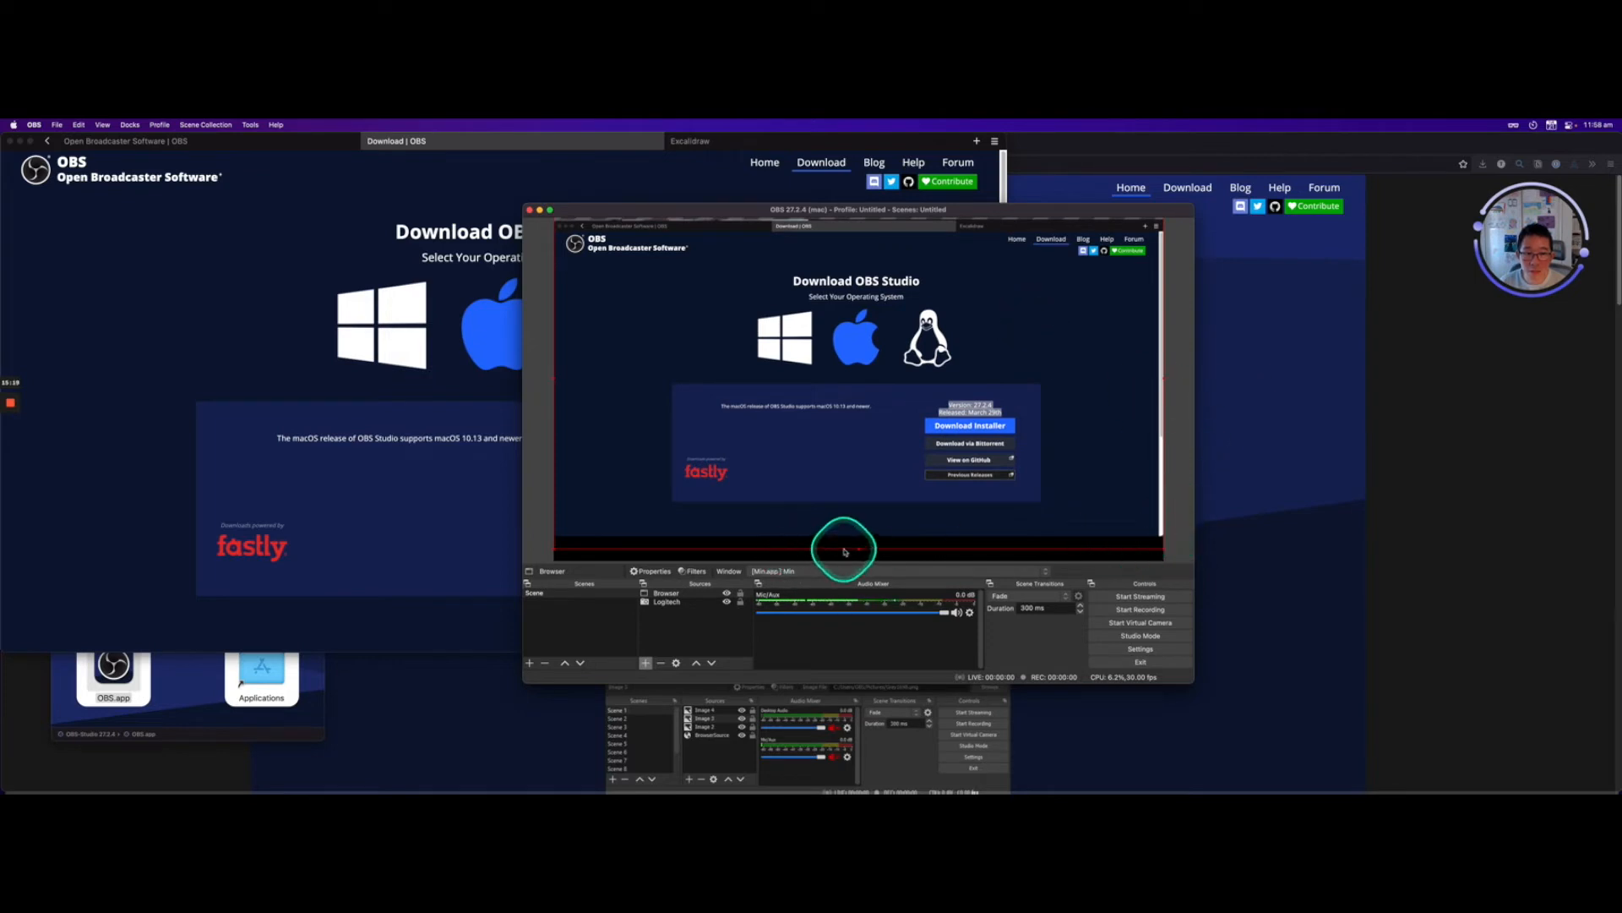
pyautogui.moveTo(860, 548); pyautogui.dragTo(877, 598)
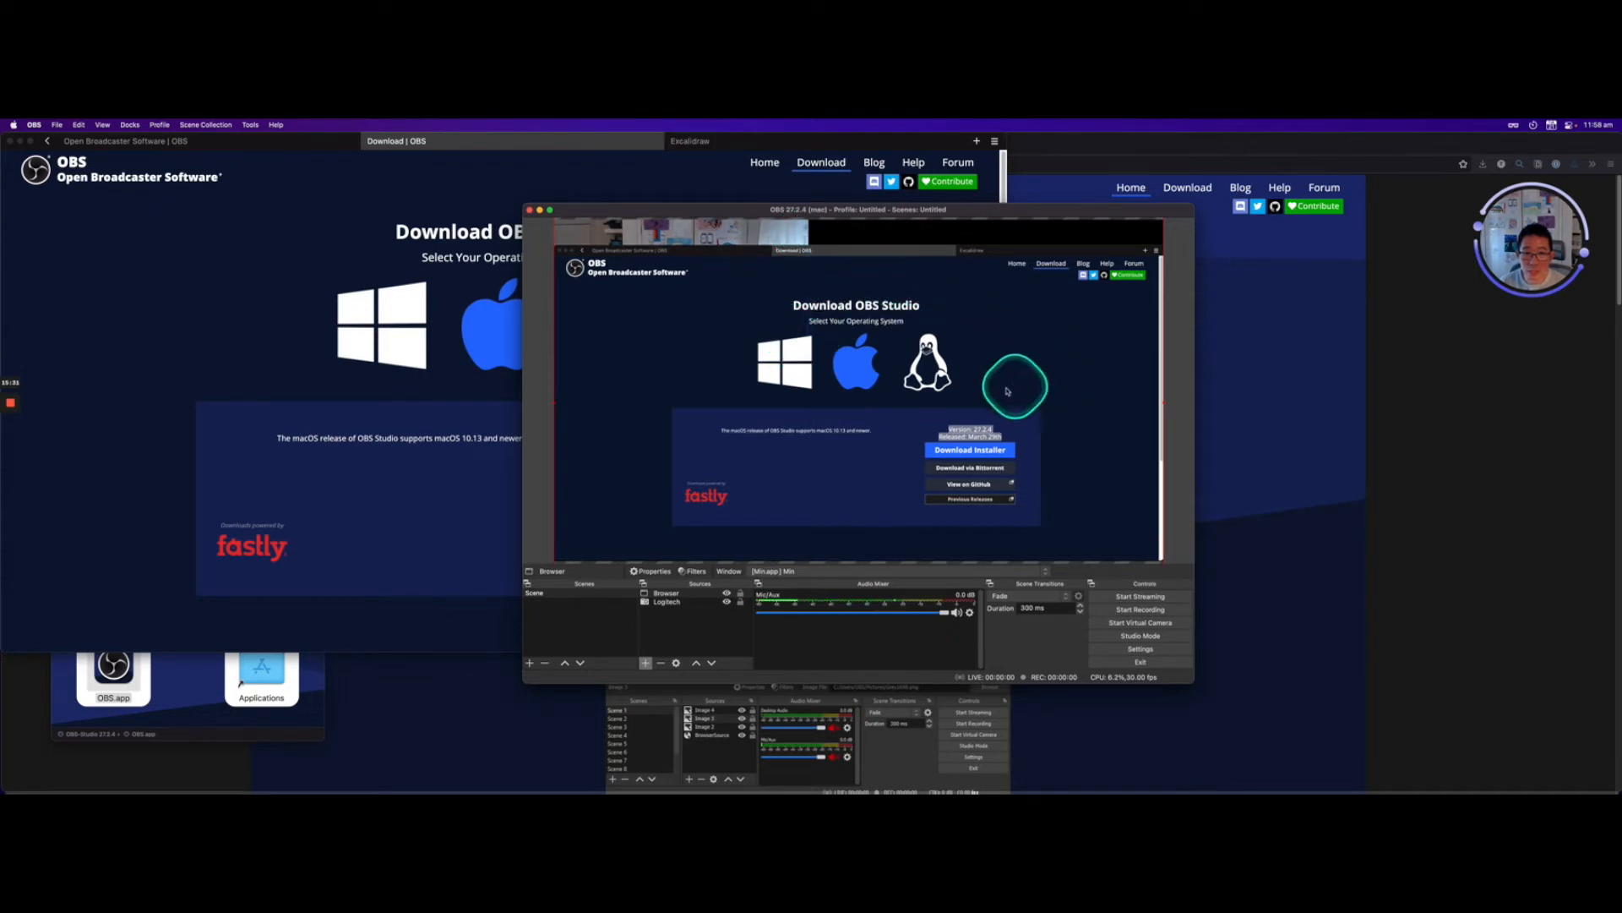
pyautogui.rightClick(1077, 478)
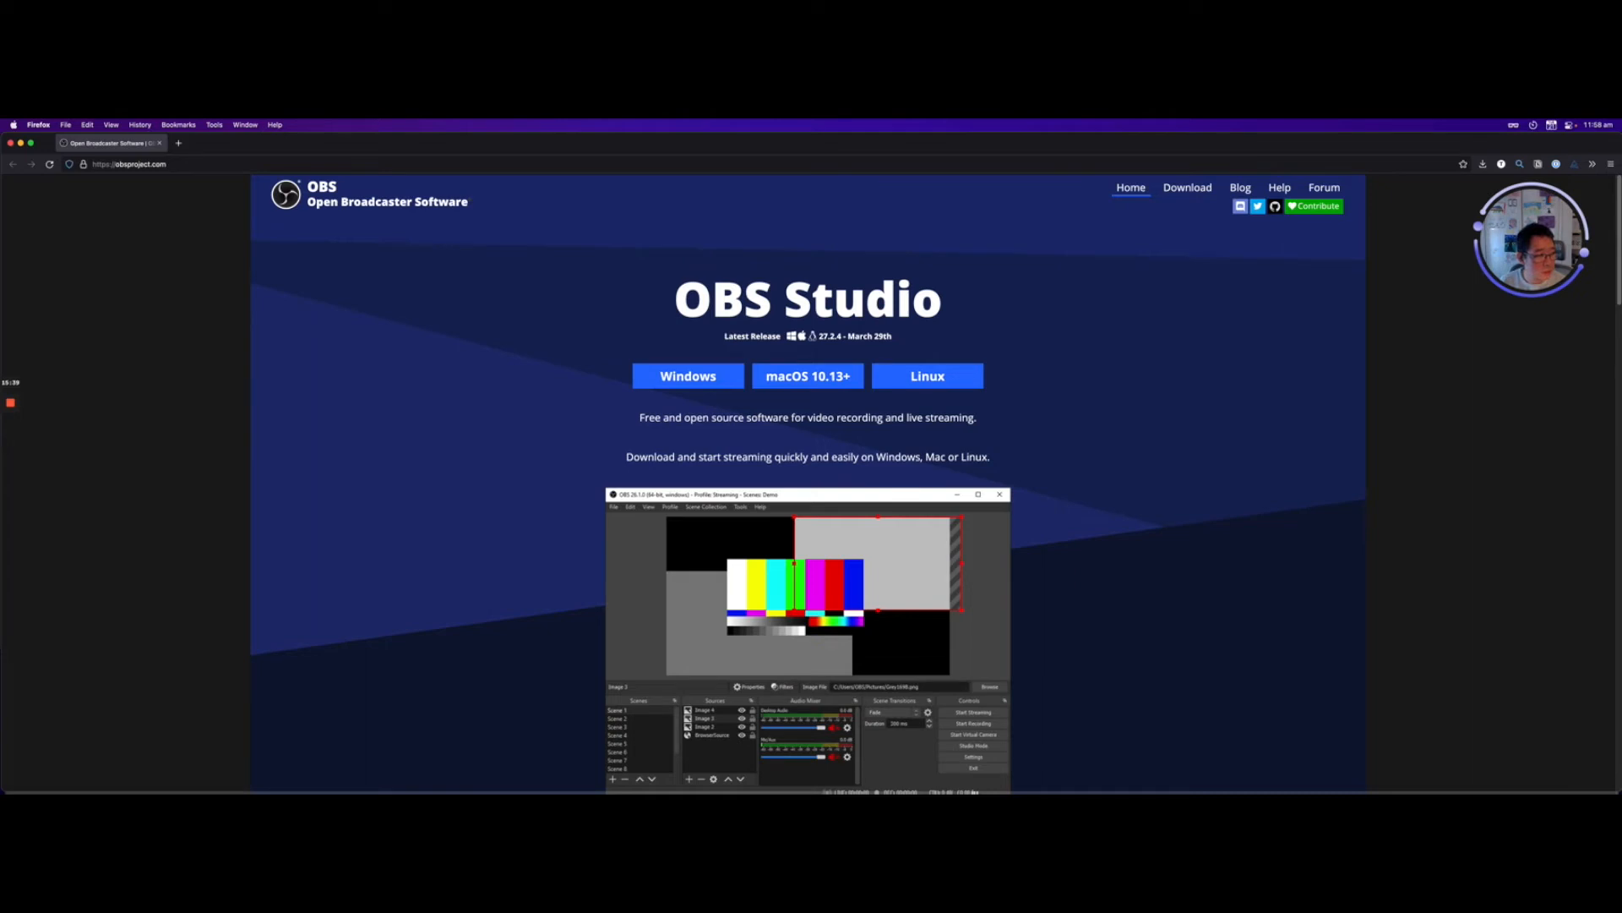
pyautogui.press('super+Tab')
pyautogui.moveTo(769, 318)
pyautogui.mouseDown()
pyautogui.moveTo(765, 291)
pyautogui.moveTo(784, 305)
pyautogui.mouseUp()
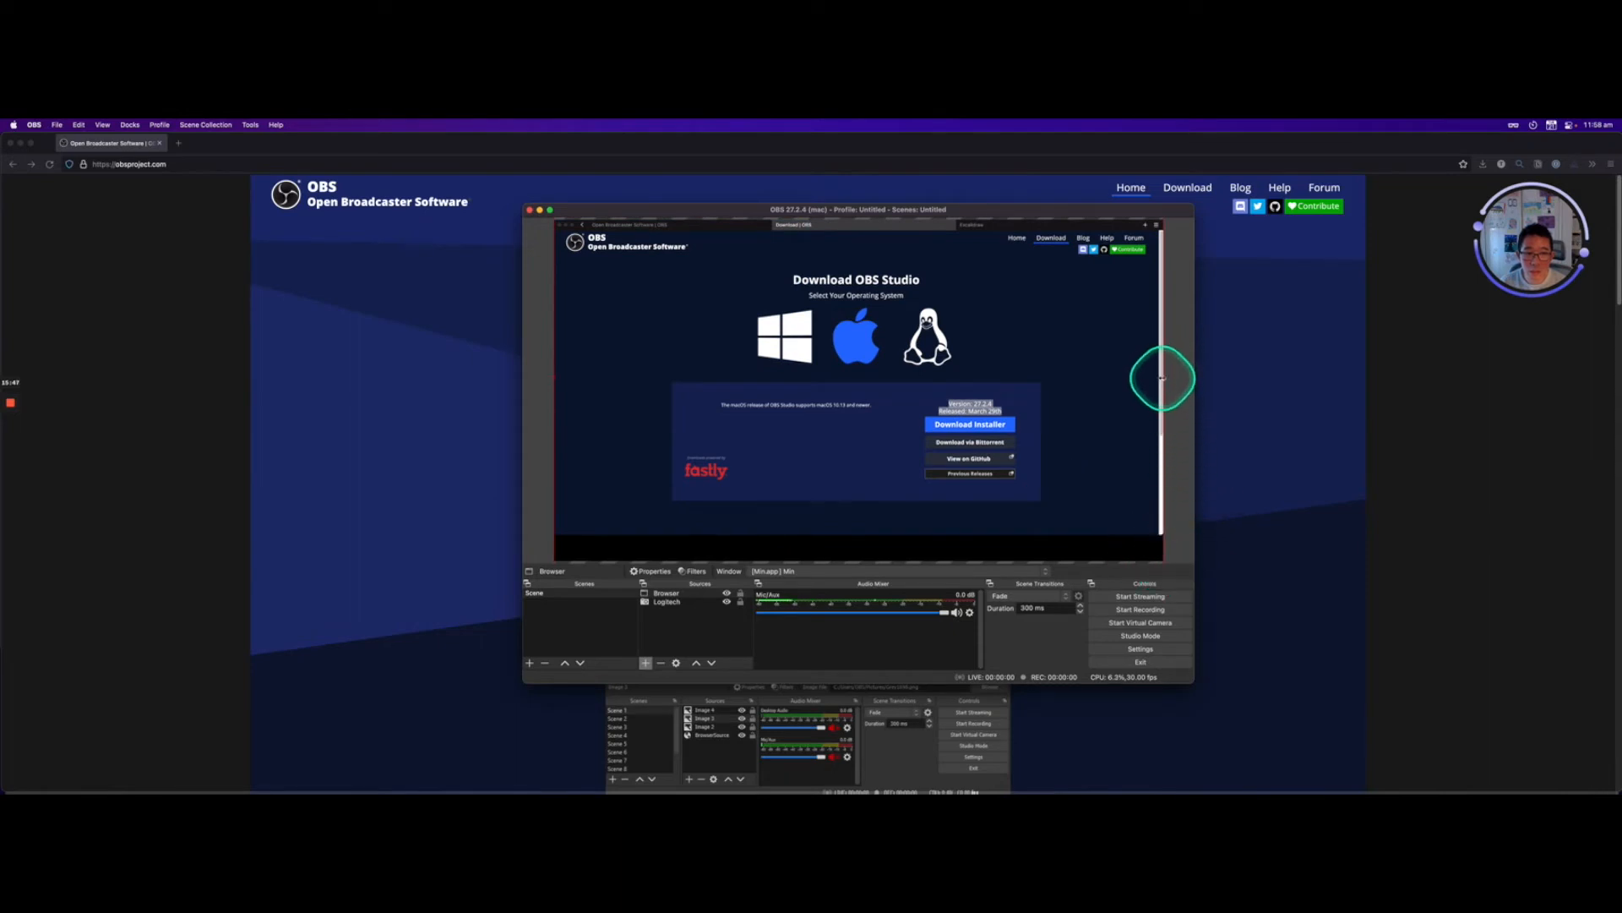
# Enlarge the Browser source past the canvas's right edge, trim it from its upper-left corner, and move it back to the canvas's upper-left corner.
pyautogui.moveTo(1162, 377); pyautogui.dragTo(1256, 388)
pyautogui.moveTo(875, 361); pyautogui.dragTo(875, 385)
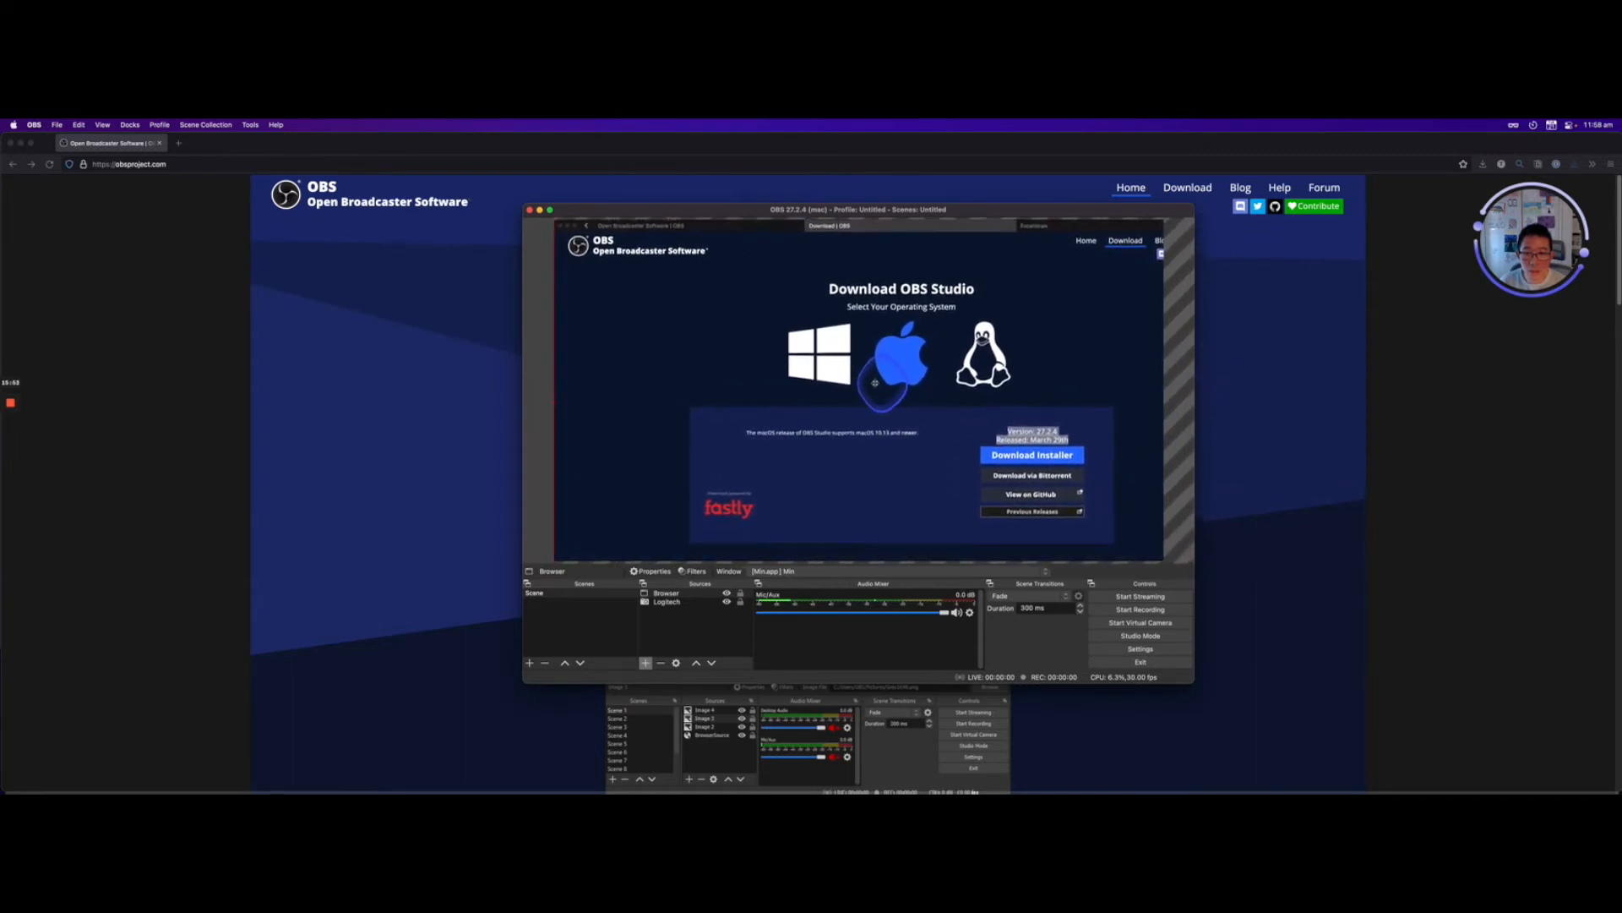
pyautogui.moveTo(875, 384); pyautogui.dragTo(884, 419)
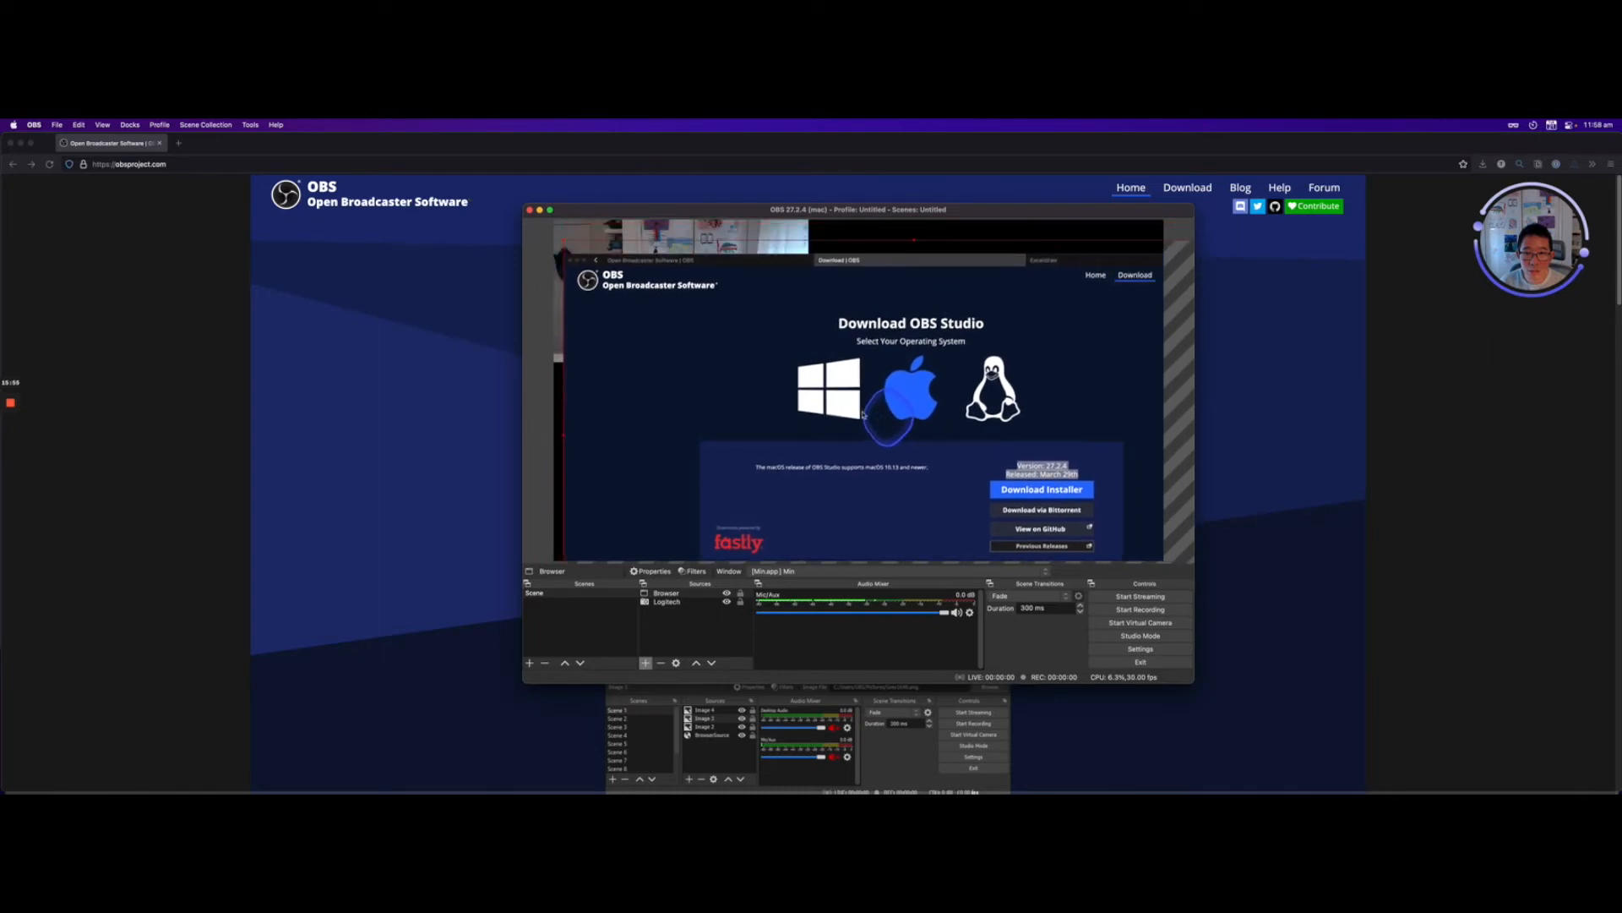
pyautogui.moveTo(565, 246); pyautogui.dragTo(580, 251)
pyautogui.moveTo(874, 432); pyautogui.dragTo(850, 391)
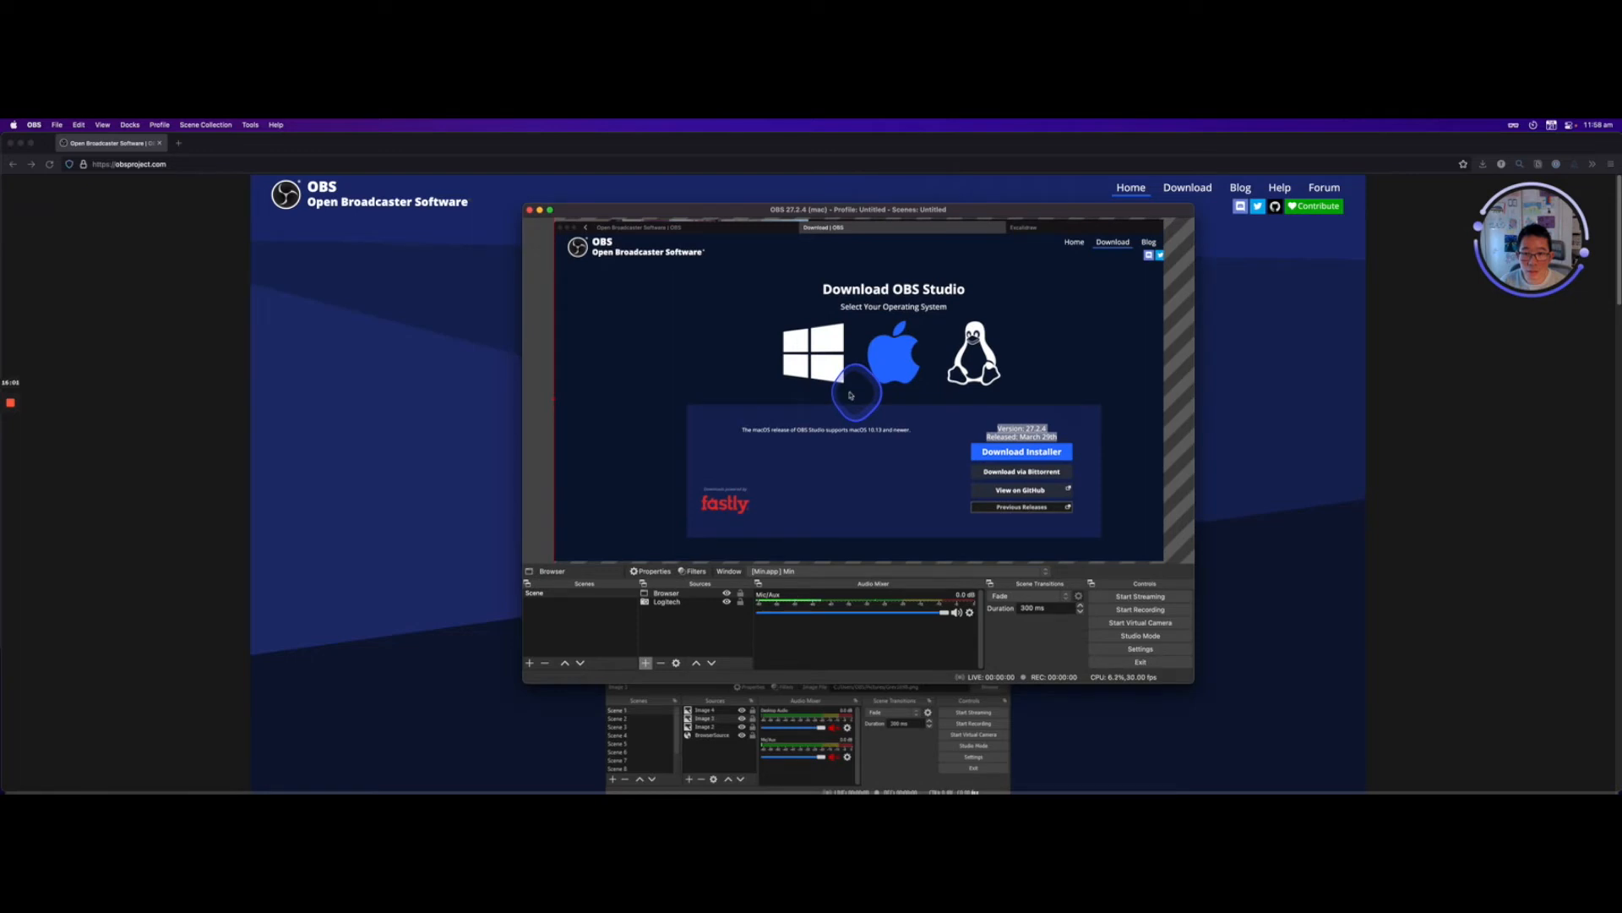
# Shrink the Browser source slightly from its upper-left and lower-left corners and realign it with the canvas's left edge.
pyautogui.moveTo(652, 355); pyautogui.dragTo(681, 369)
pyautogui.moveTo(581, 225); pyautogui.dragTo(596, 233)
pyautogui.moveTo(693, 410); pyautogui.dragTo(652, 378)
pyautogui.moveTo(557, 565); pyautogui.dragTo(581, 545)
pyautogui.moveTo(656, 487); pyautogui.dragTo(587, 311)
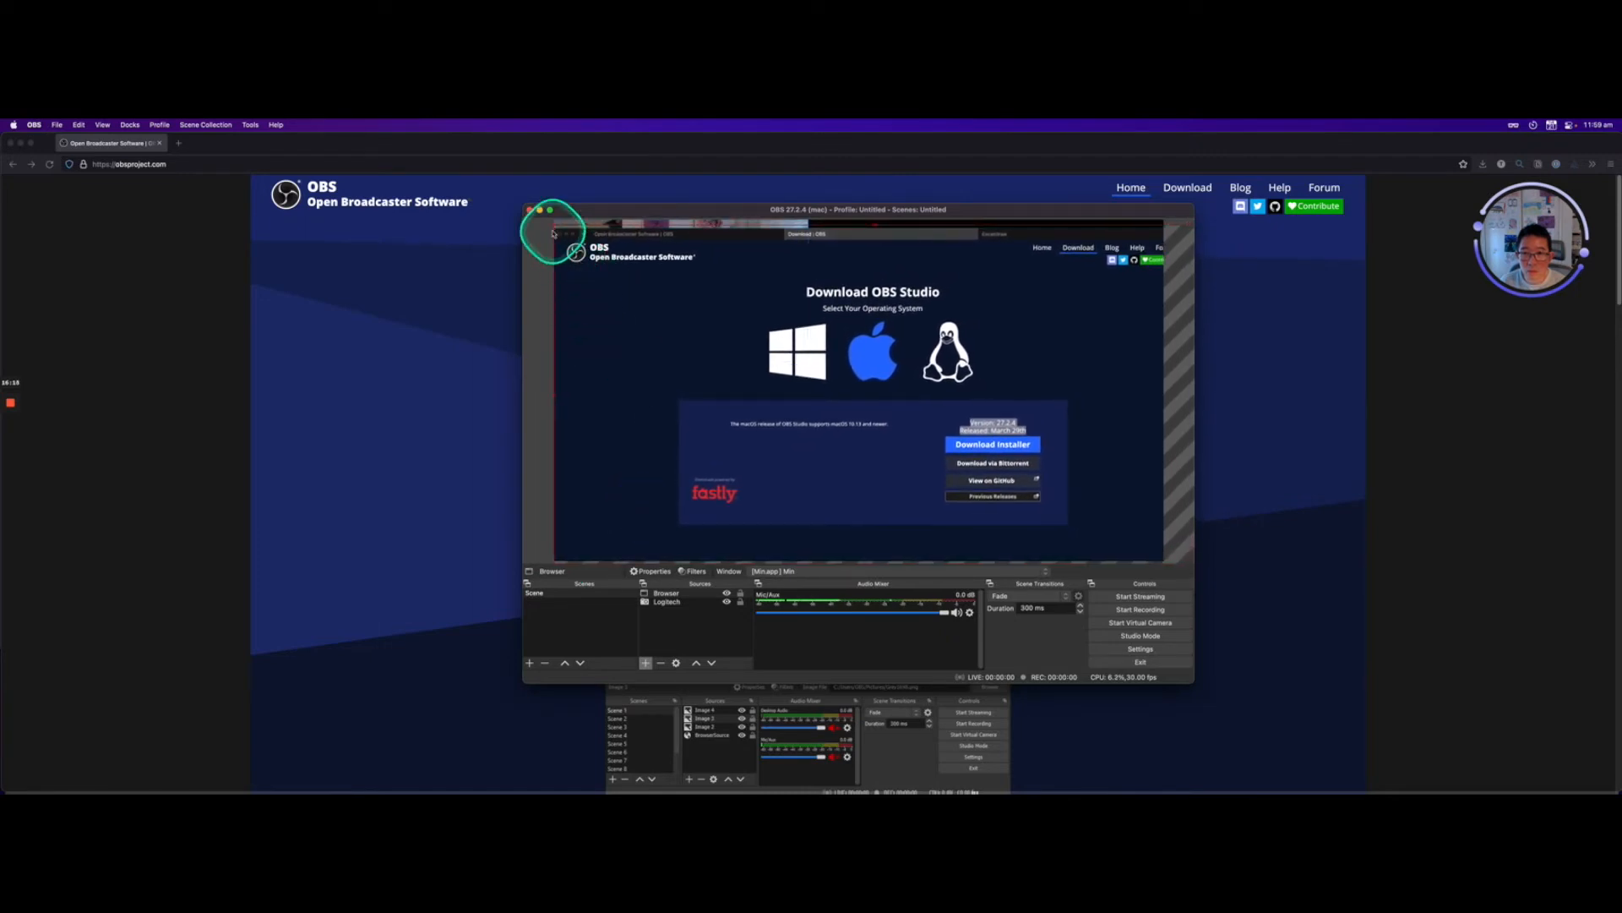
# Stretch the Browser source slightly outward from its left corners and reposition it to cover the whole canvas.
pyautogui.moveTo(552, 226); pyautogui.dragTo(544, 221)
pyautogui.moveTo(599, 284)
pyautogui.mouseDown()
pyautogui.moveTo(624, 285)
pyautogui.moveTo(611, 282)
pyautogui.mouseUp()
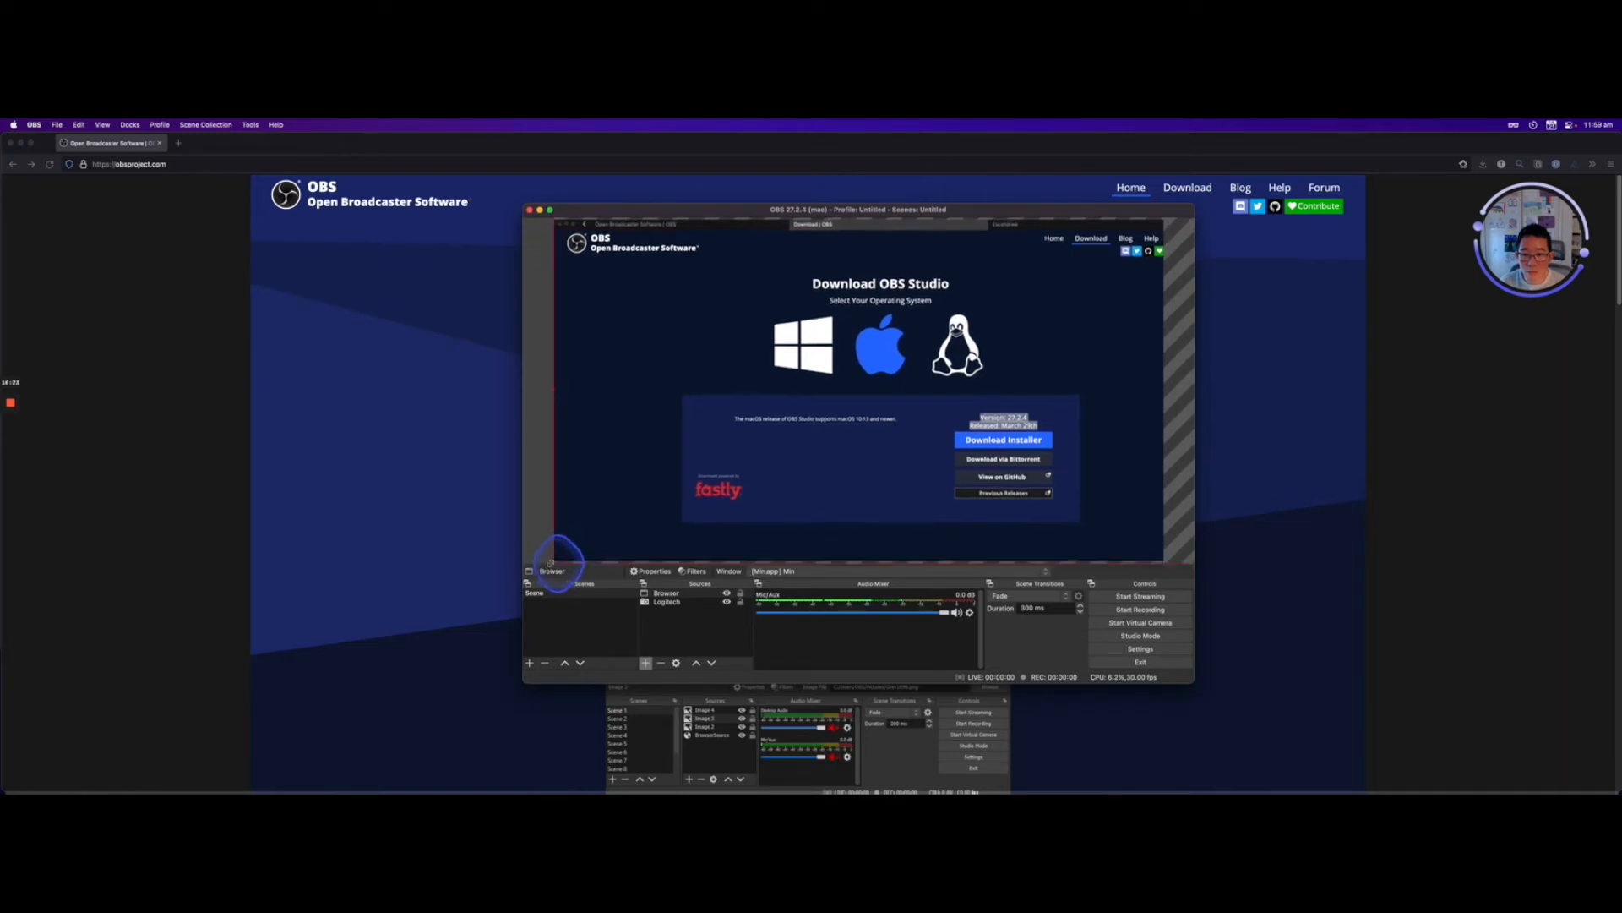
pyautogui.moveTo(552, 561); pyautogui.dragTo(550, 563)
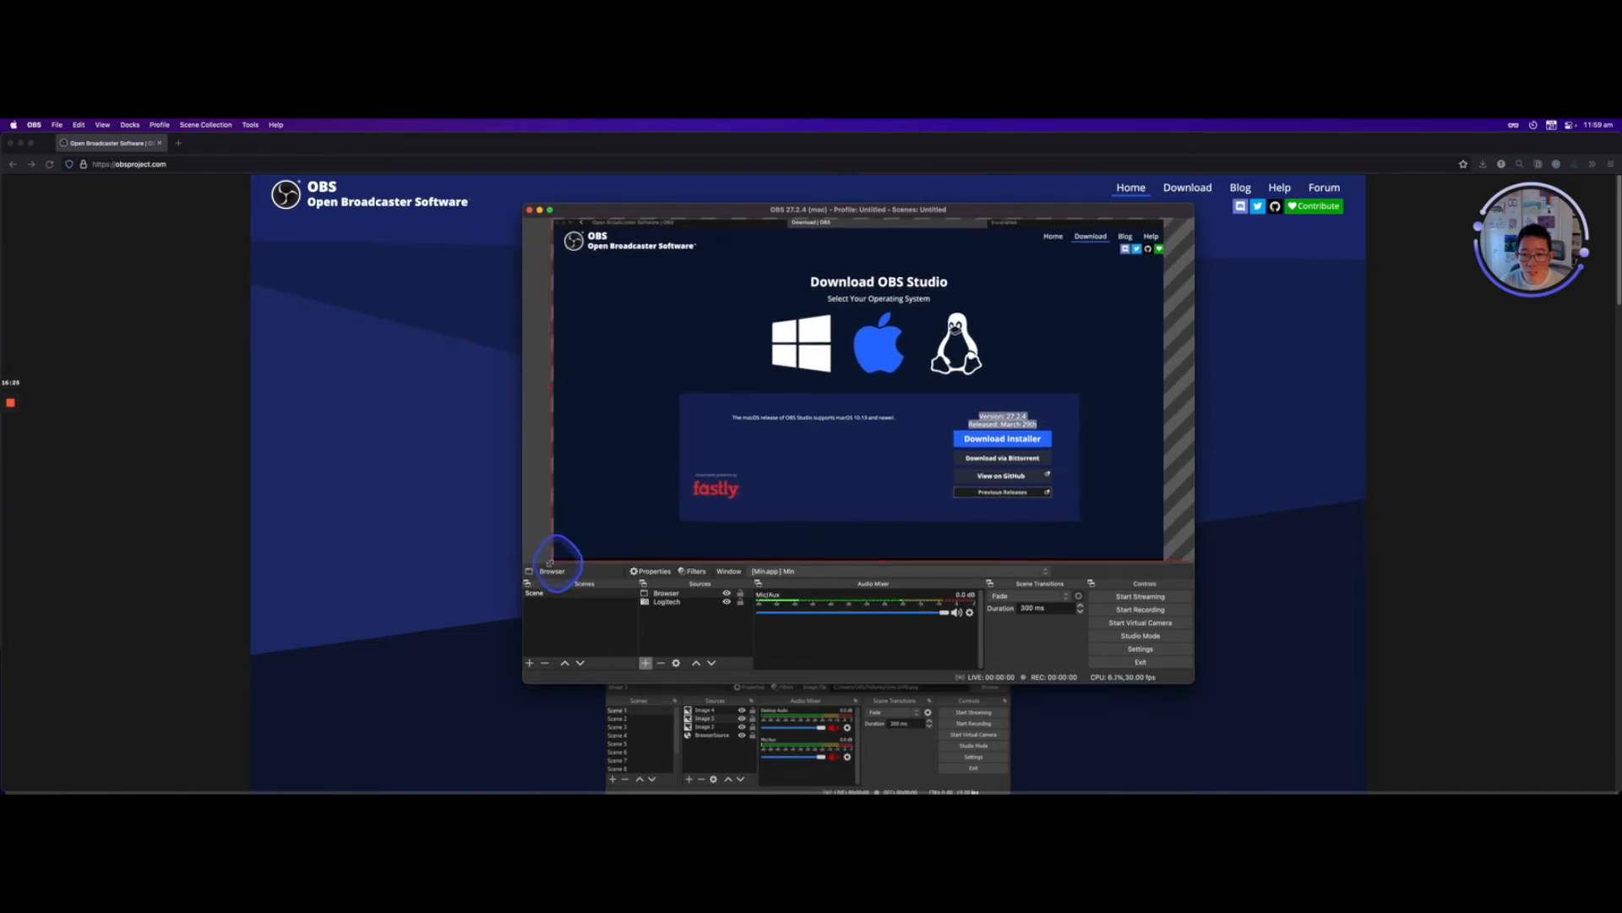
pyautogui.moveTo(615, 483); pyautogui.dragTo(622, 474)
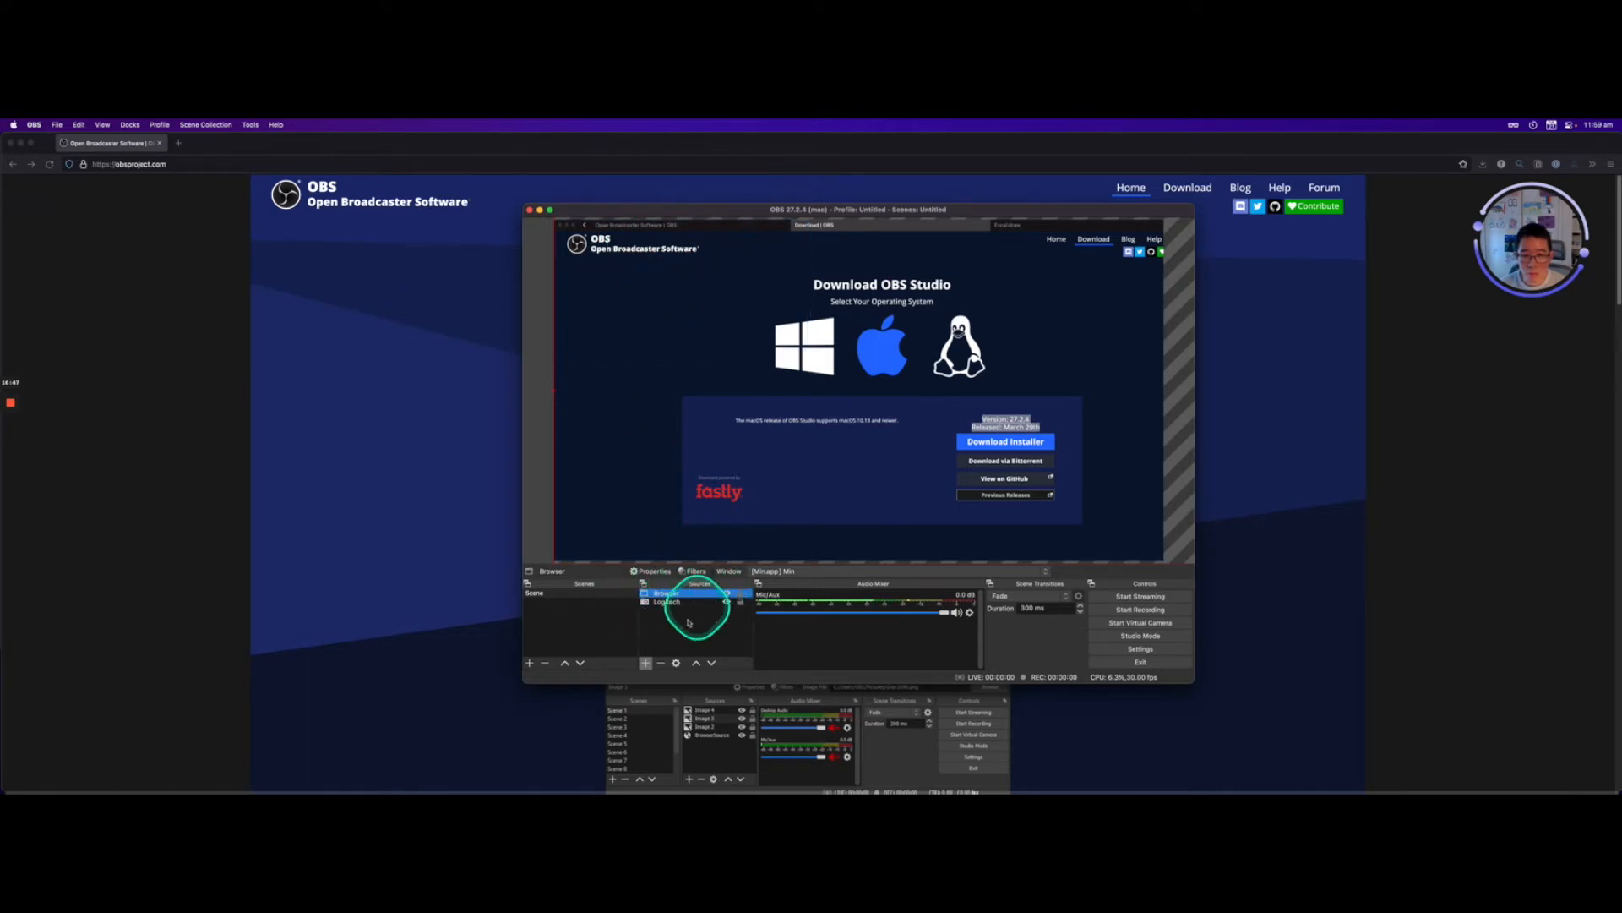
# Place the Logitech source above Browser in the stacking order, shrink it, and position it near the canvas's upper-right corner.
pyautogui.click(671, 603)
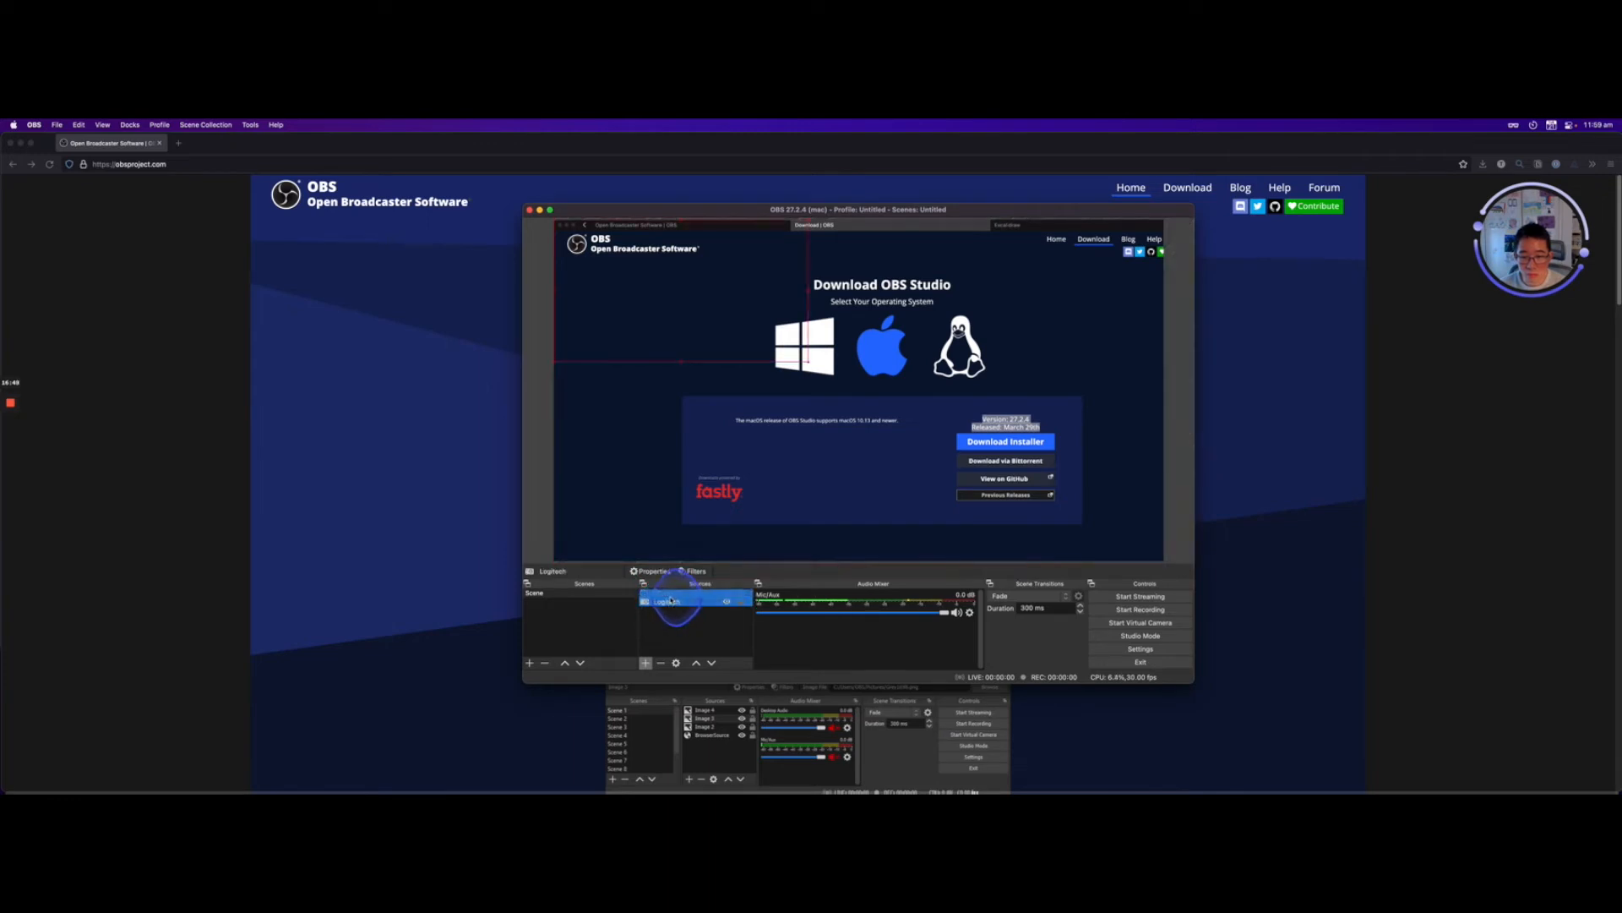
pyautogui.moveTo(673, 594); pyautogui.dragTo(673, 592)
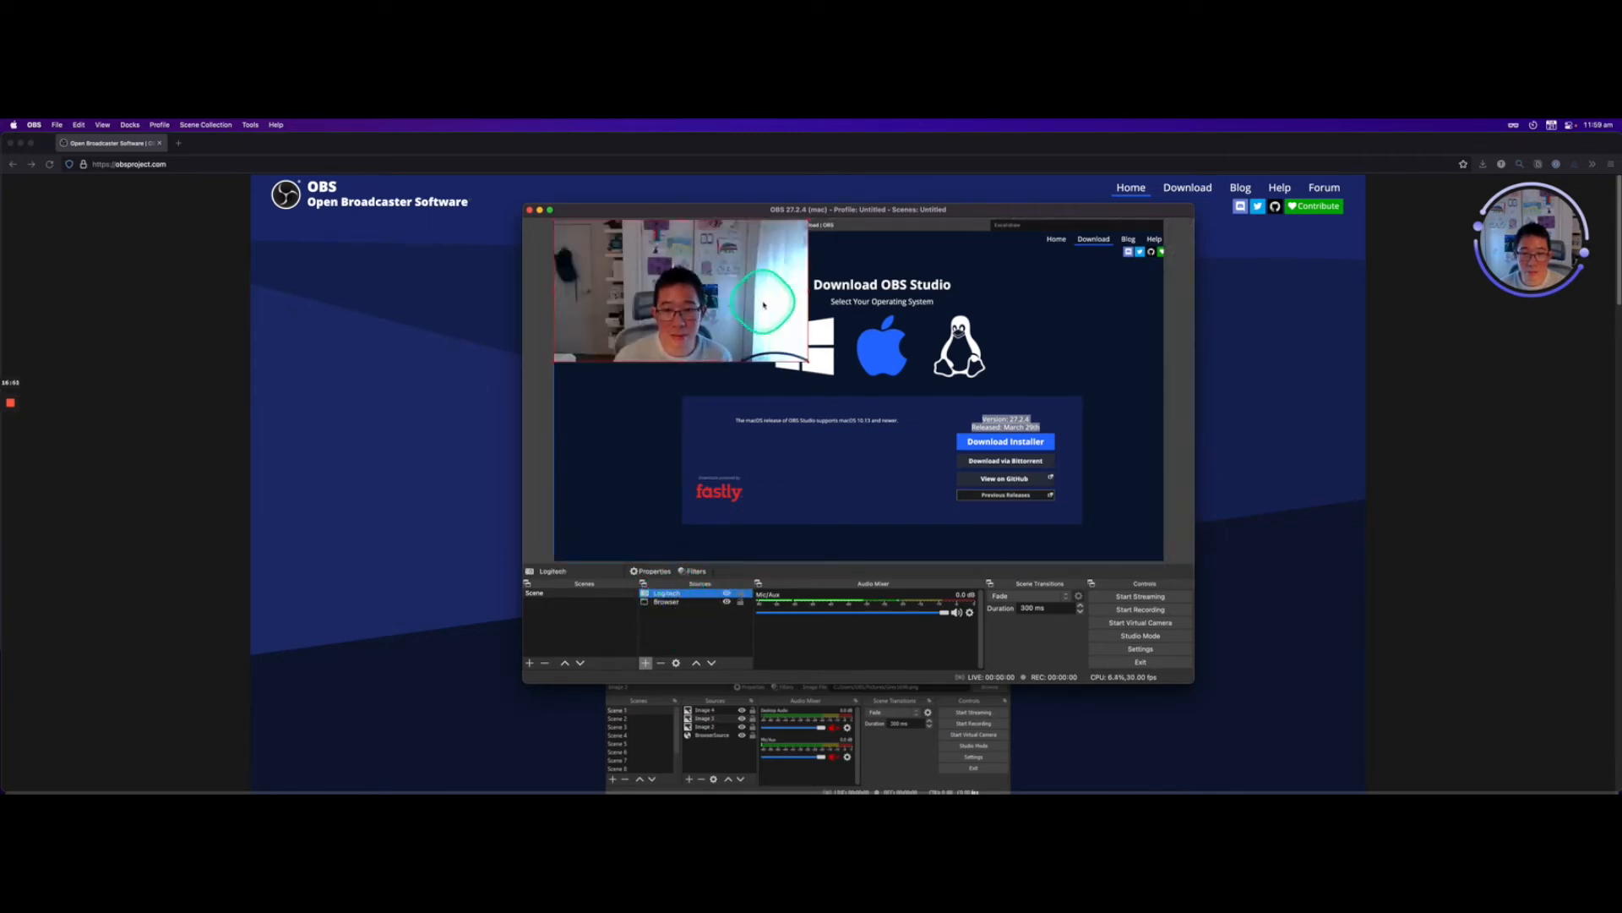
pyautogui.moveTo(807, 361); pyautogui.dragTo(1079, 297)
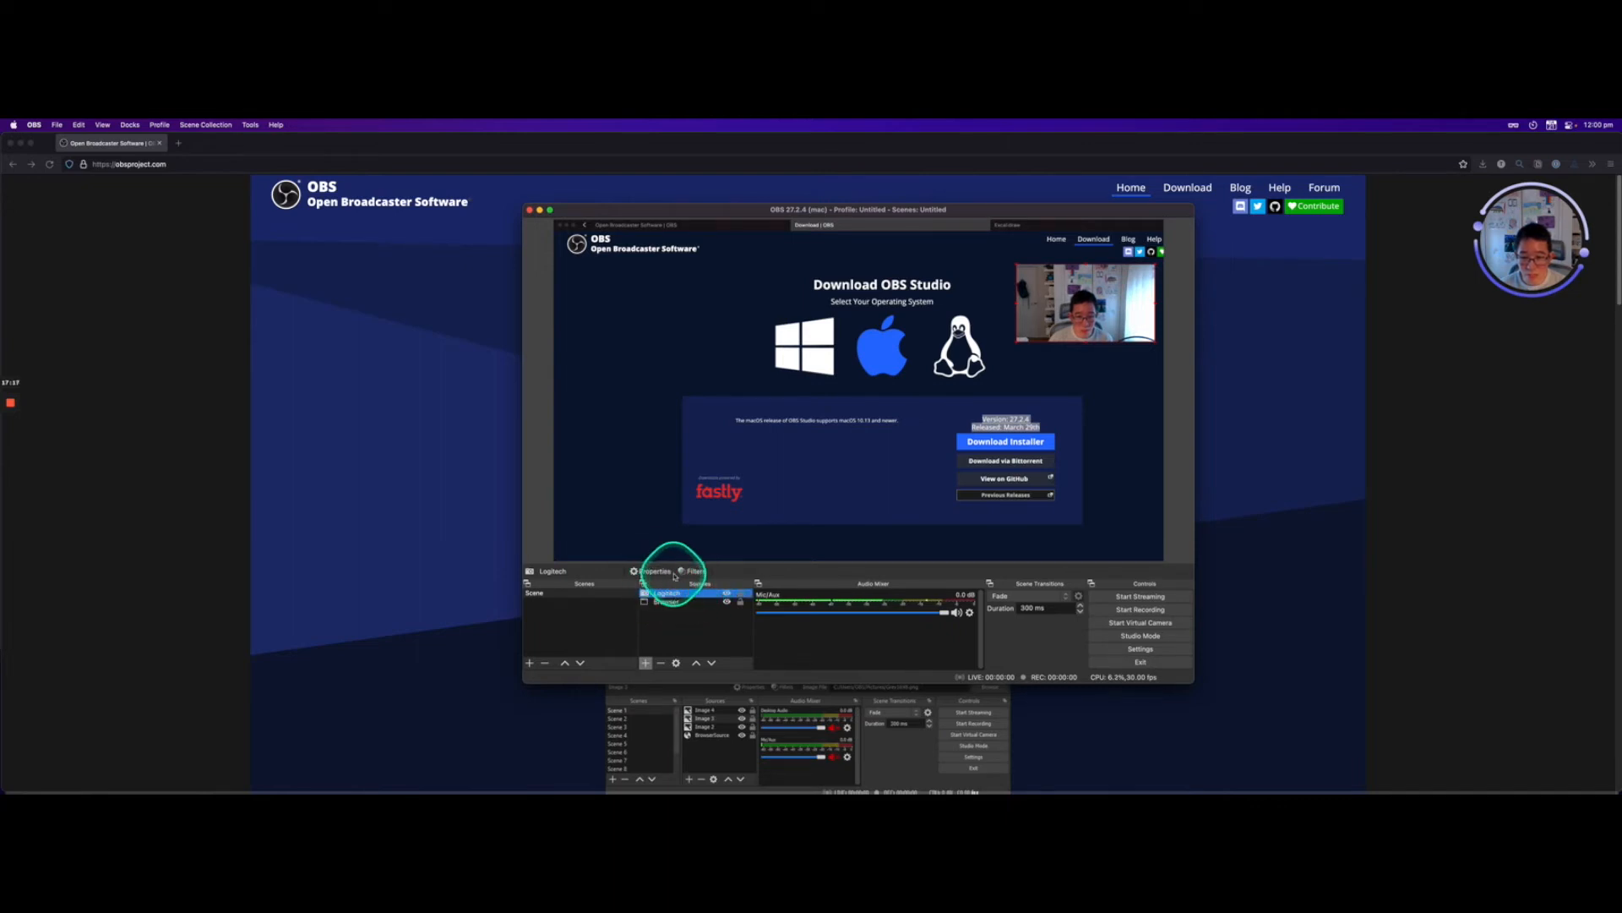
# Add an Image Mask/Blend effect filter with its default name to the Logitech source.
pyautogui.click(690, 572)
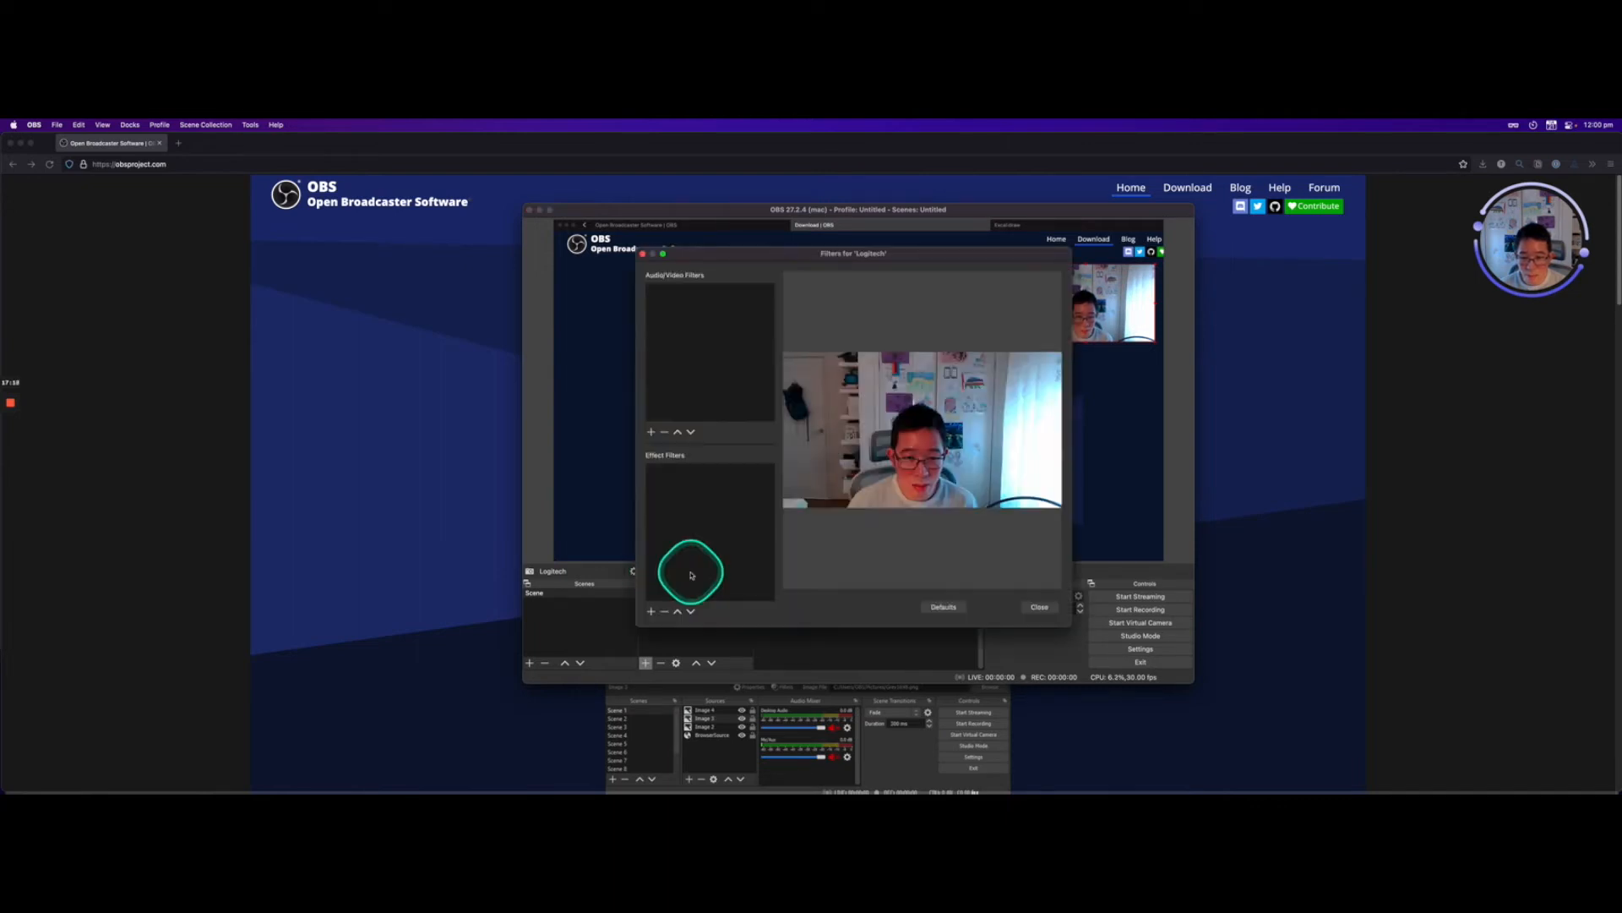
pyautogui.click(651, 616)
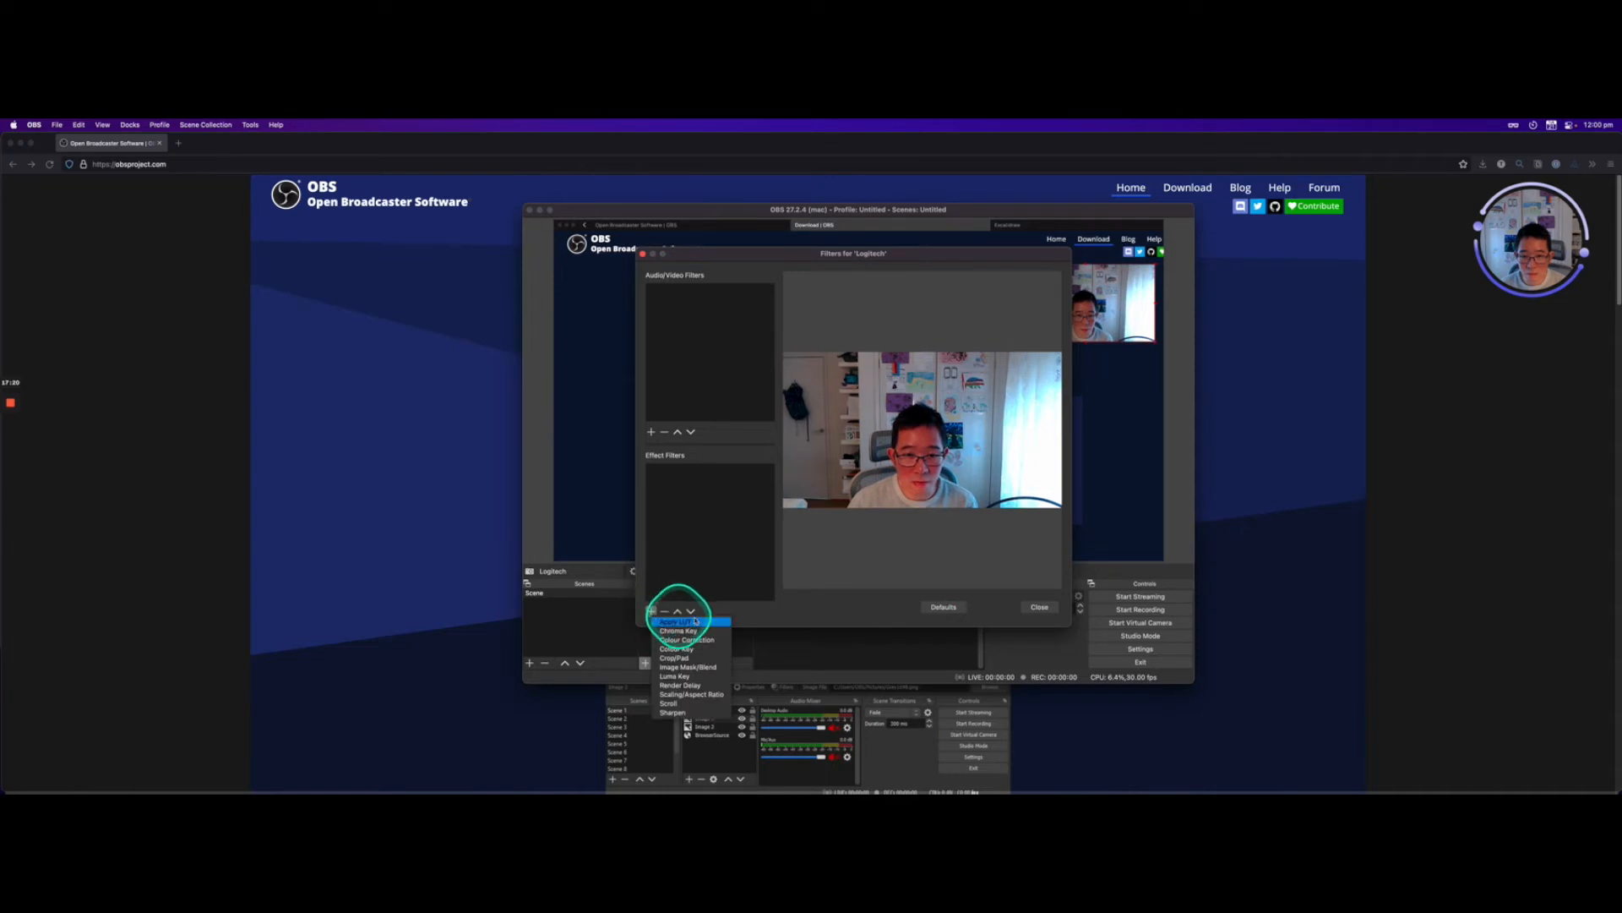
pyautogui.click(701, 668)
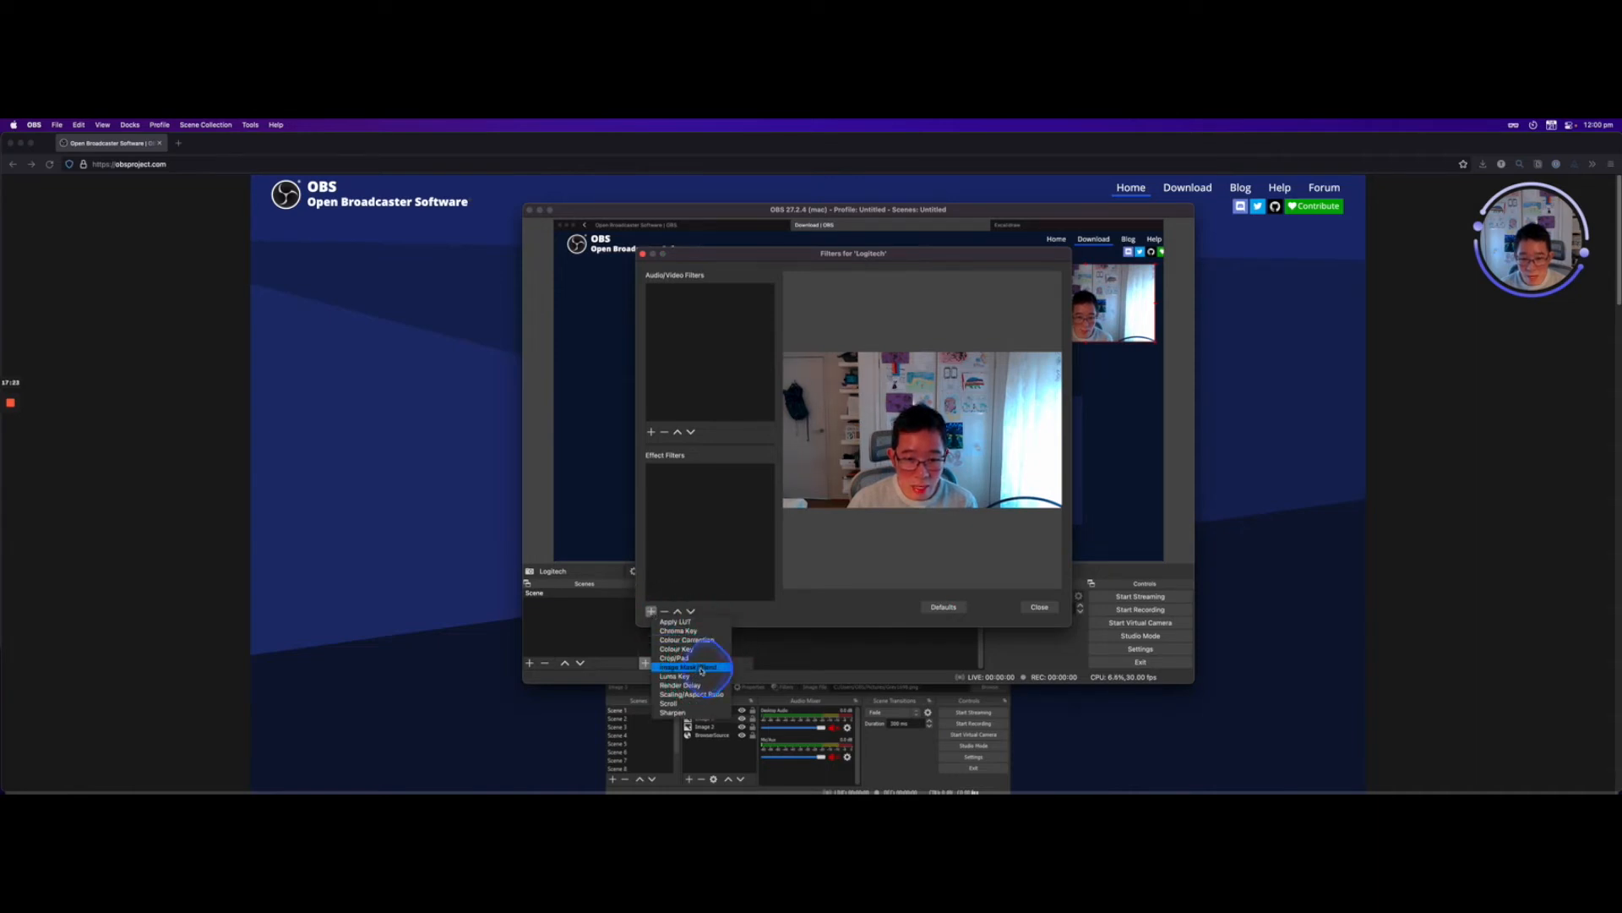
pyautogui.click(876, 452)
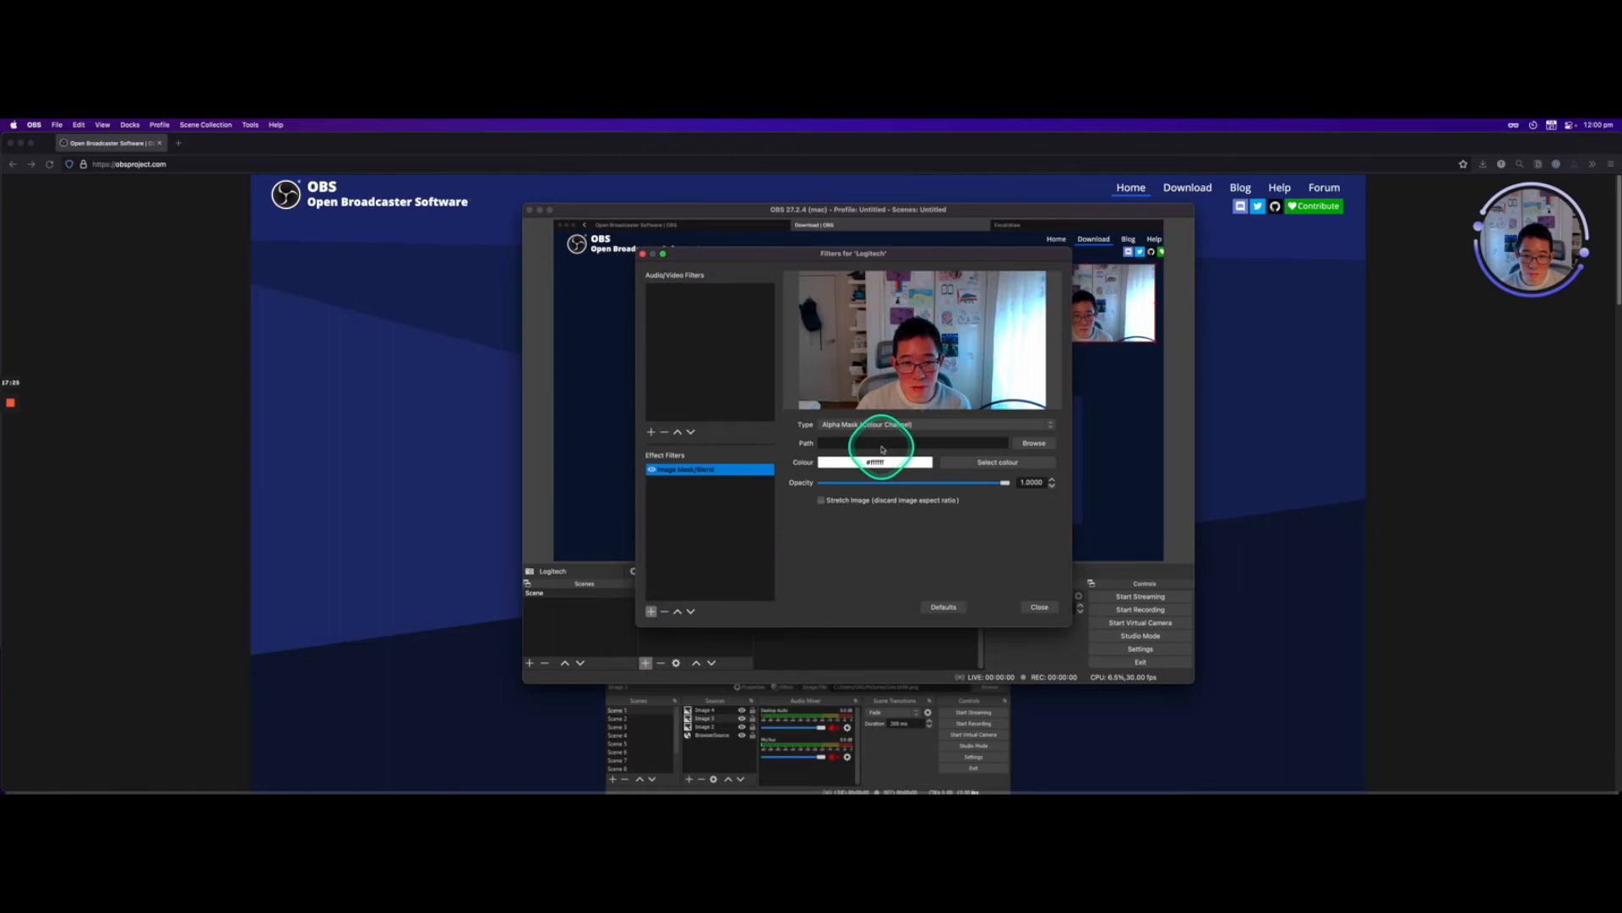
# Load gitlab-logo-700.png from the Demo folder as the Logitech filter's mask image and close the filters.
pyautogui.click(1027, 444)
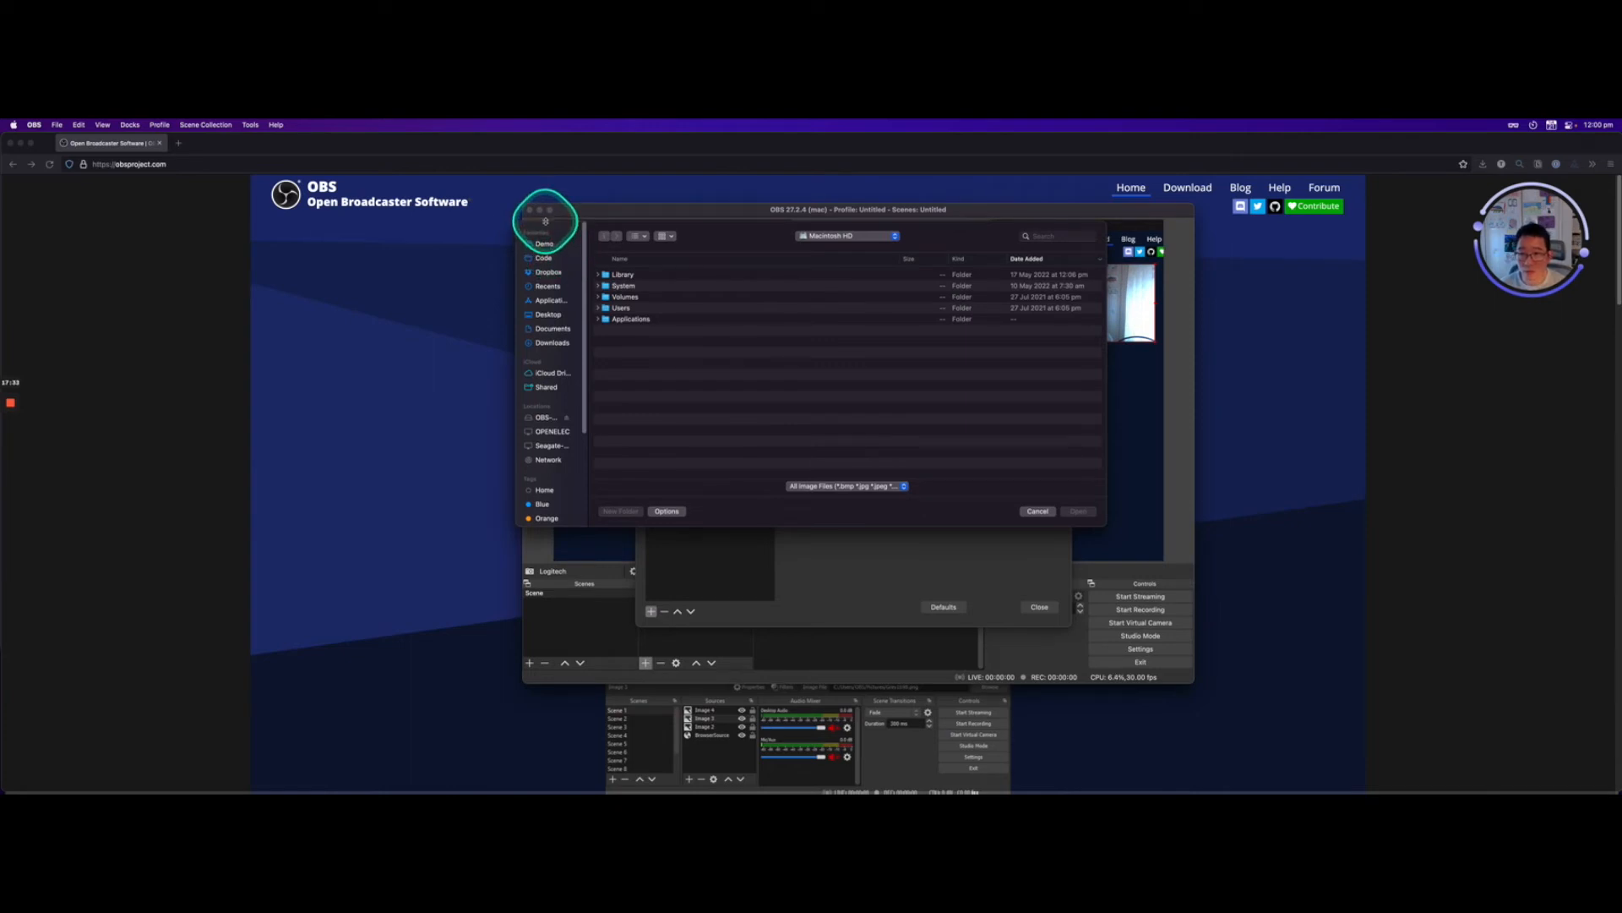
pyautogui.click(543, 243)
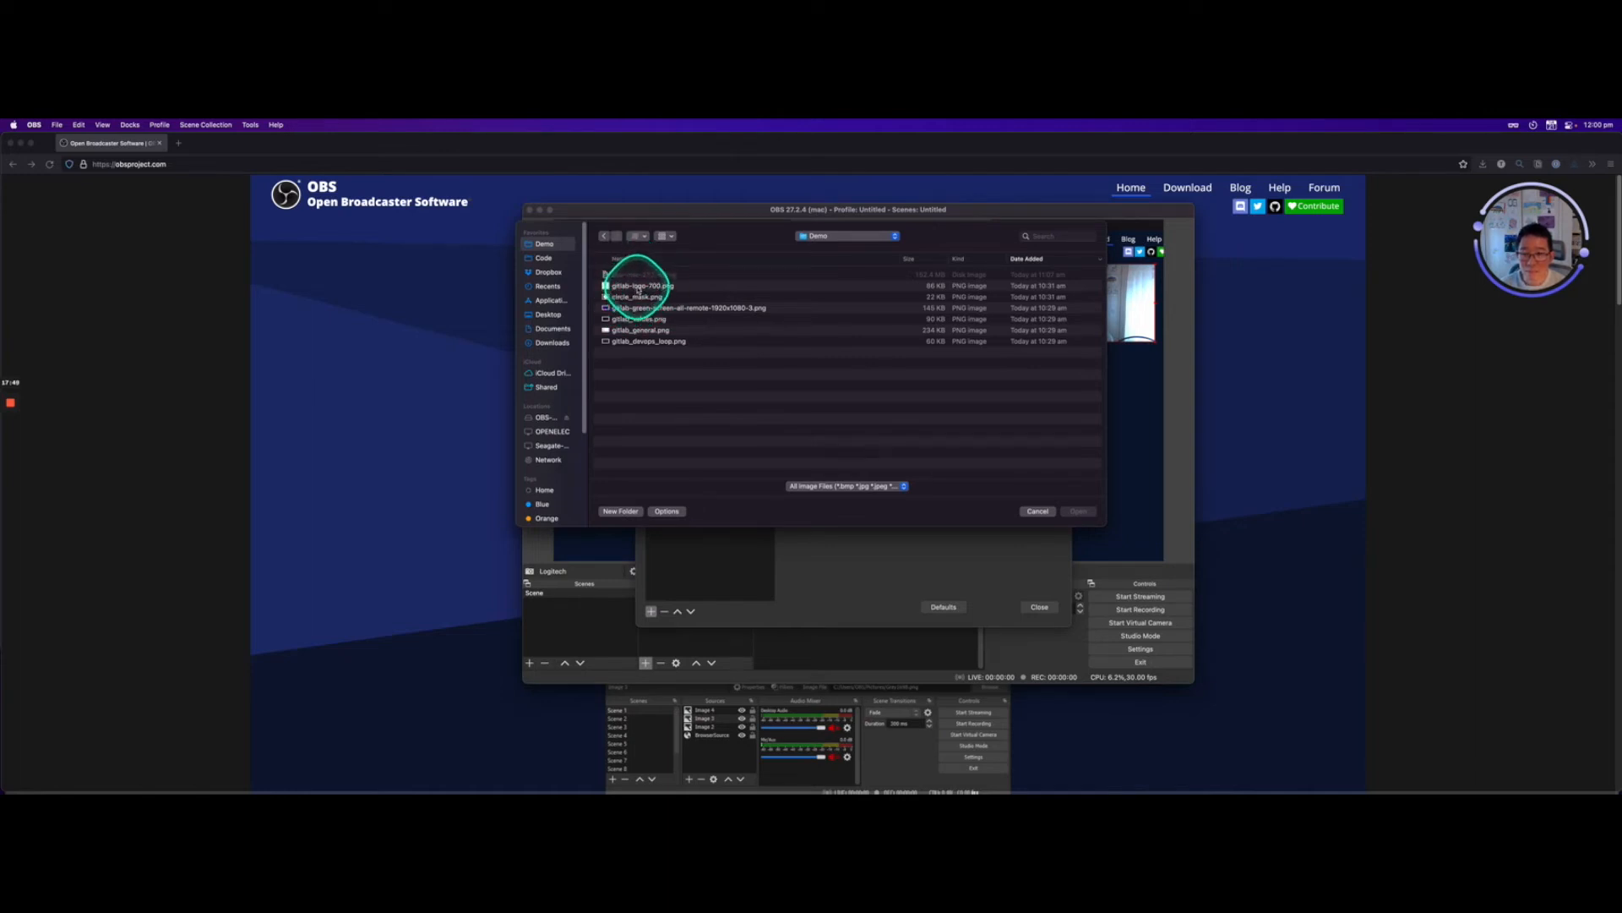
pyautogui.click(639, 286)
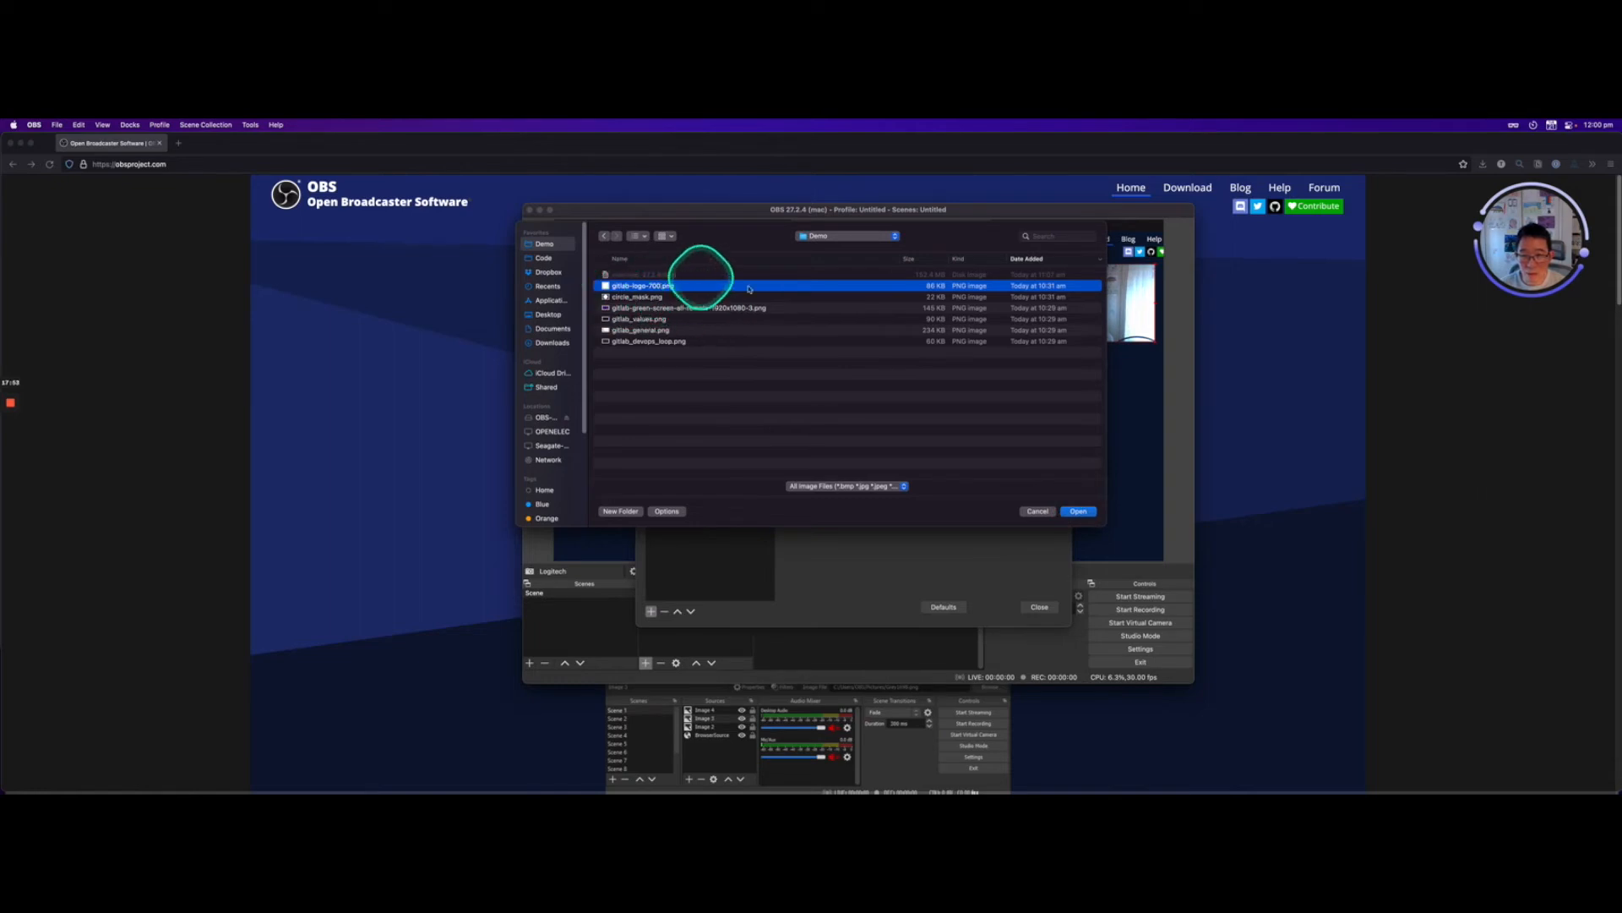
pyautogui.click(1079, 511)
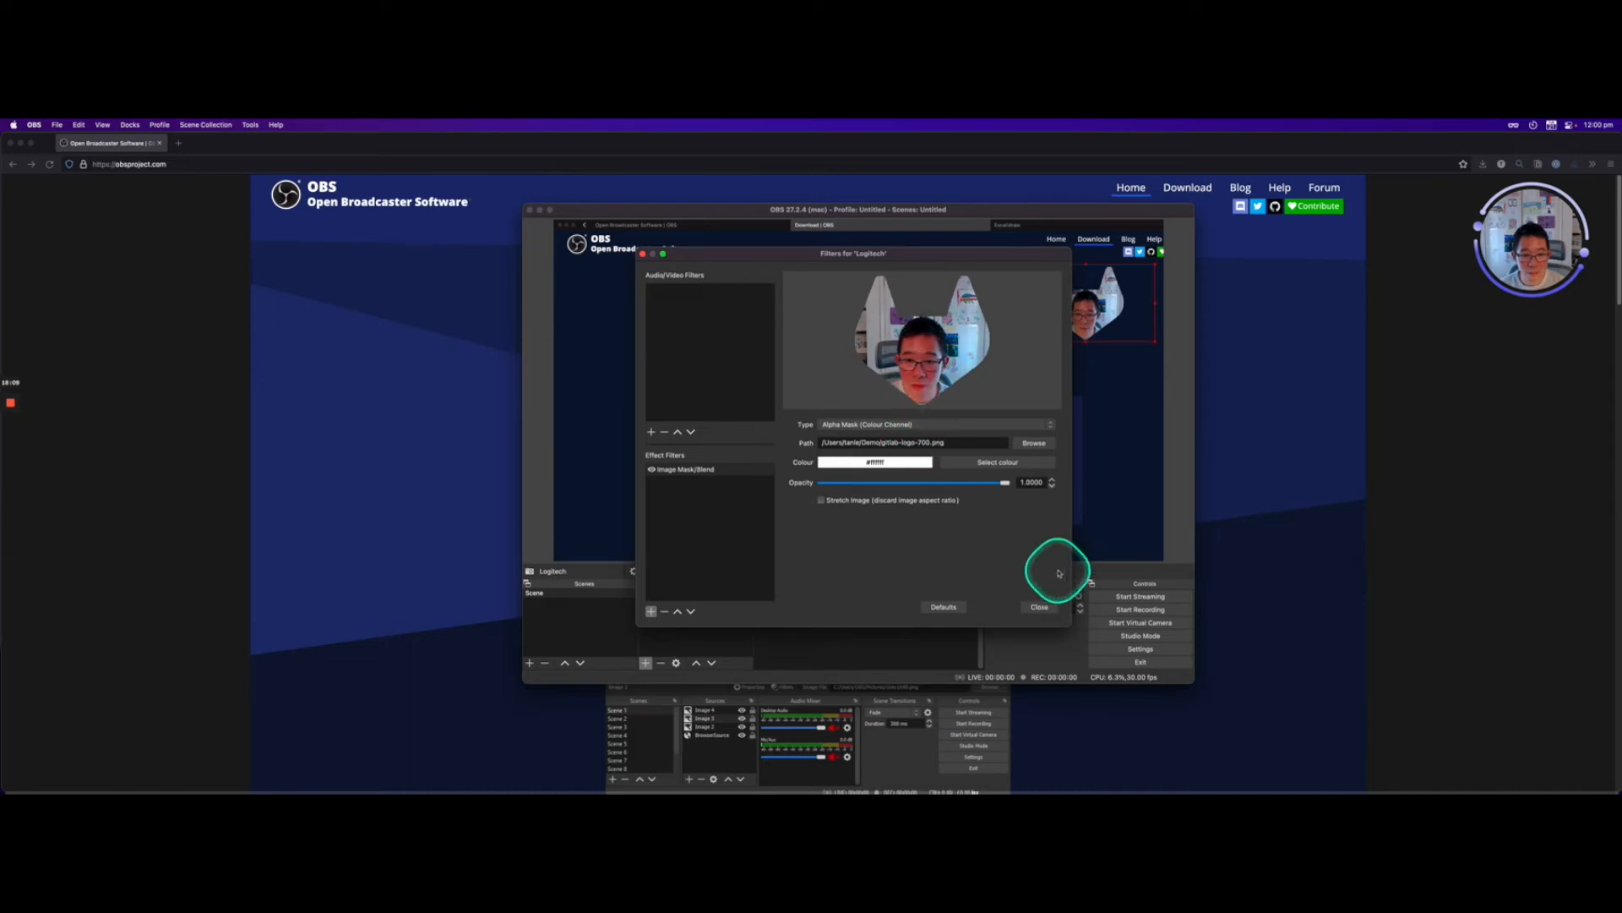
pyautogui.click(1040, 607)
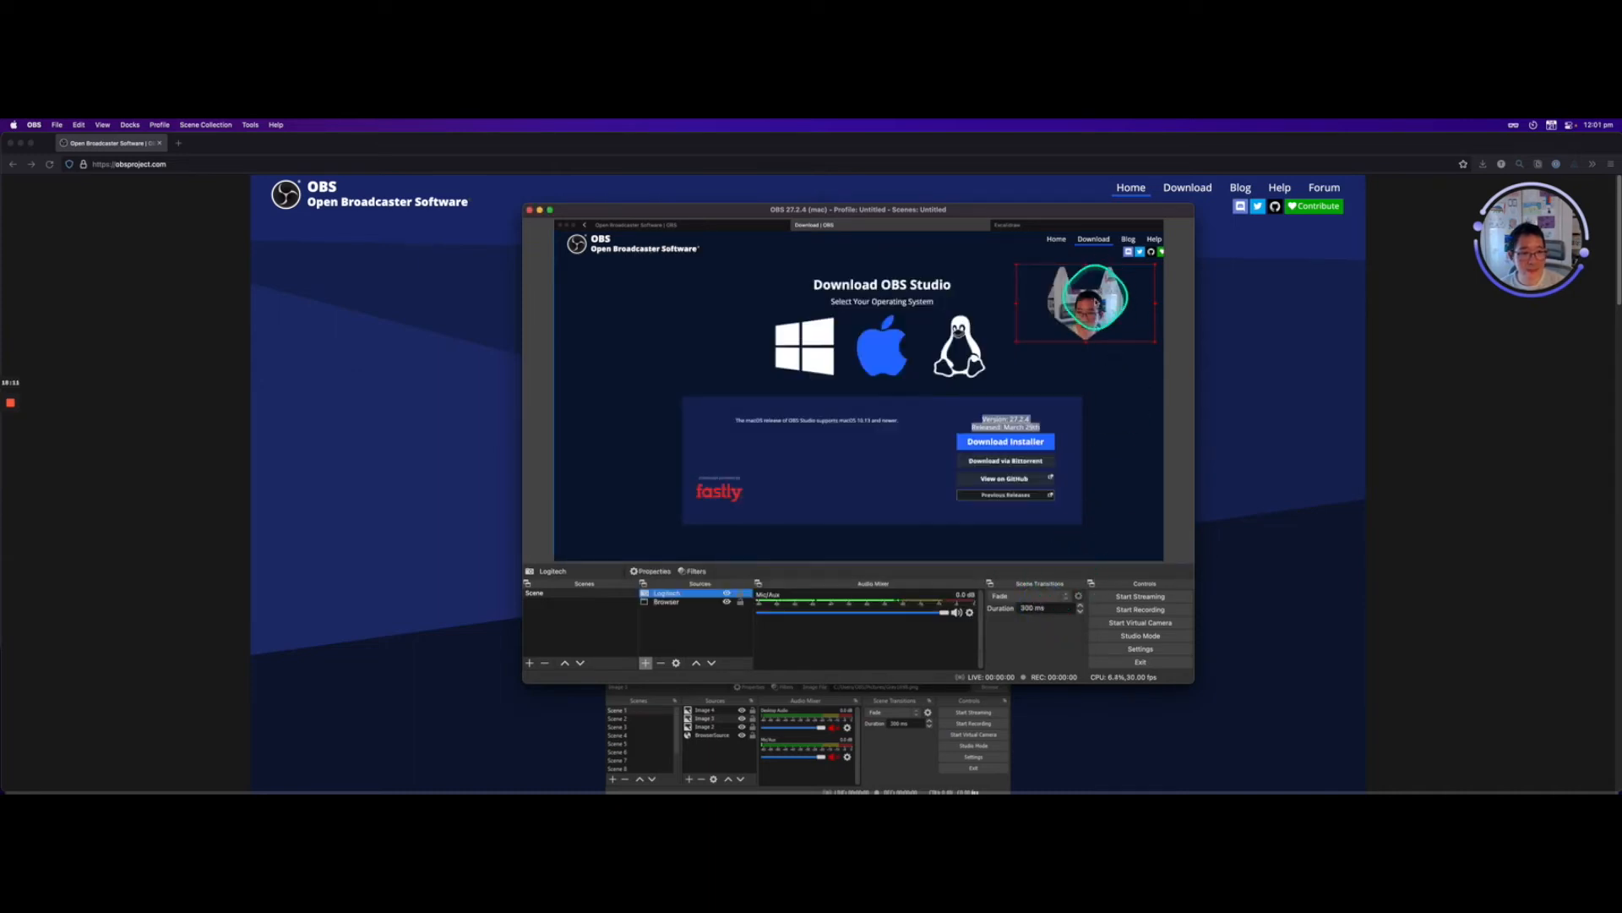
# Shrink the masked Logitech source and shift it so its bounding box slightly overhangs the canvas's right edge.
pyautogui.moveTo(1104, 299); pyautogui.dragTo(1122, 305)
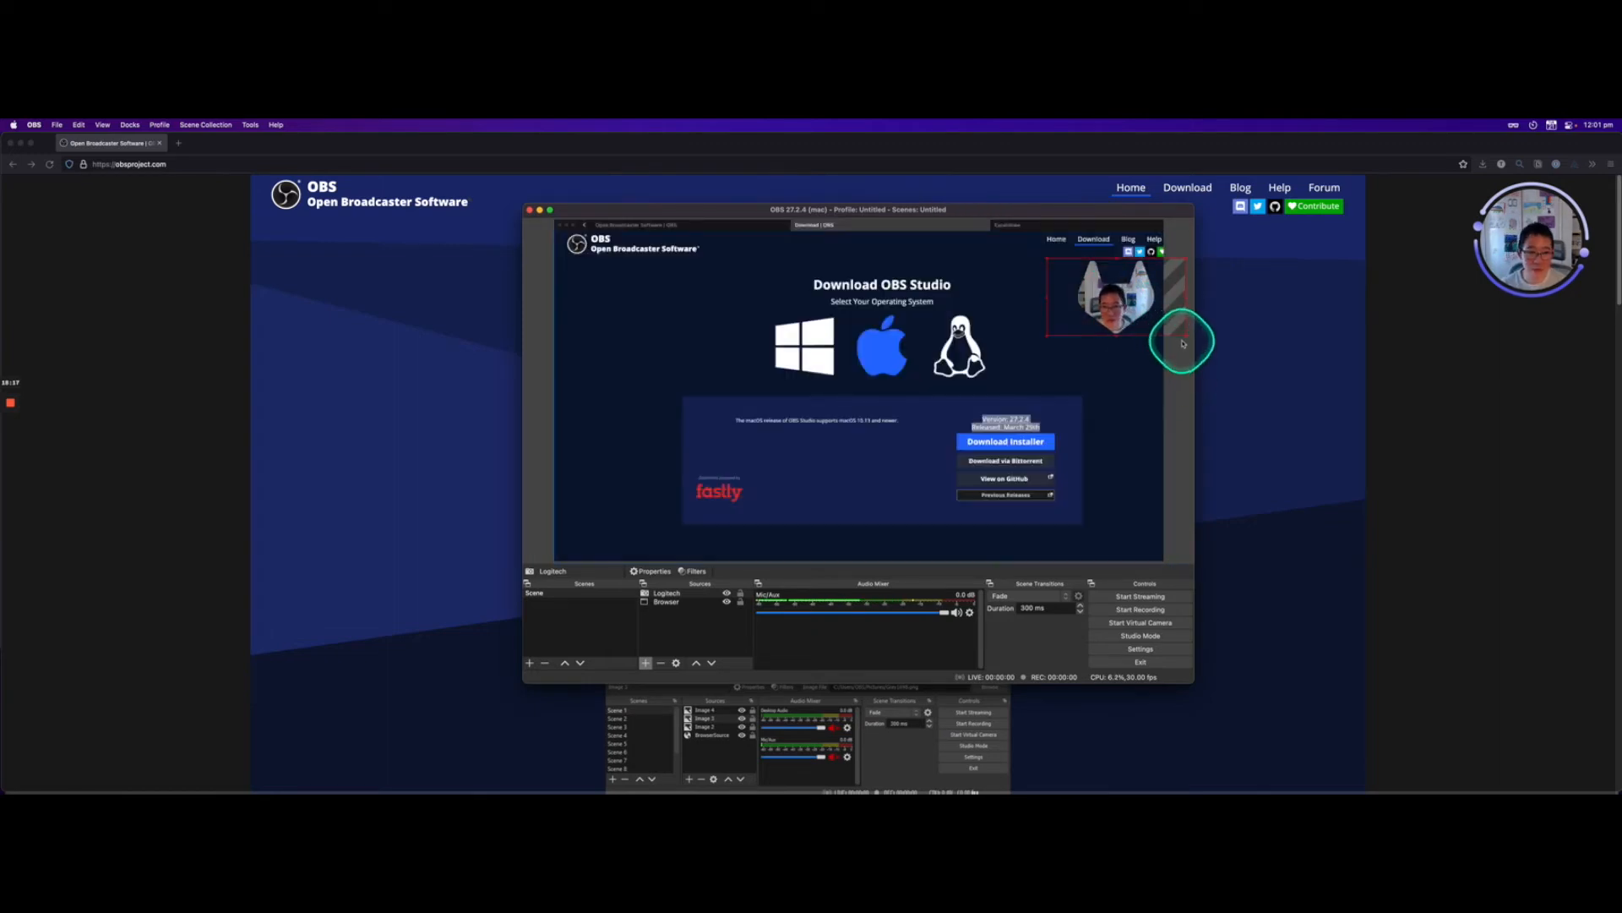
pyautogui.moveTo(1126, 295); pyautogui.dragTo(1117, 294)
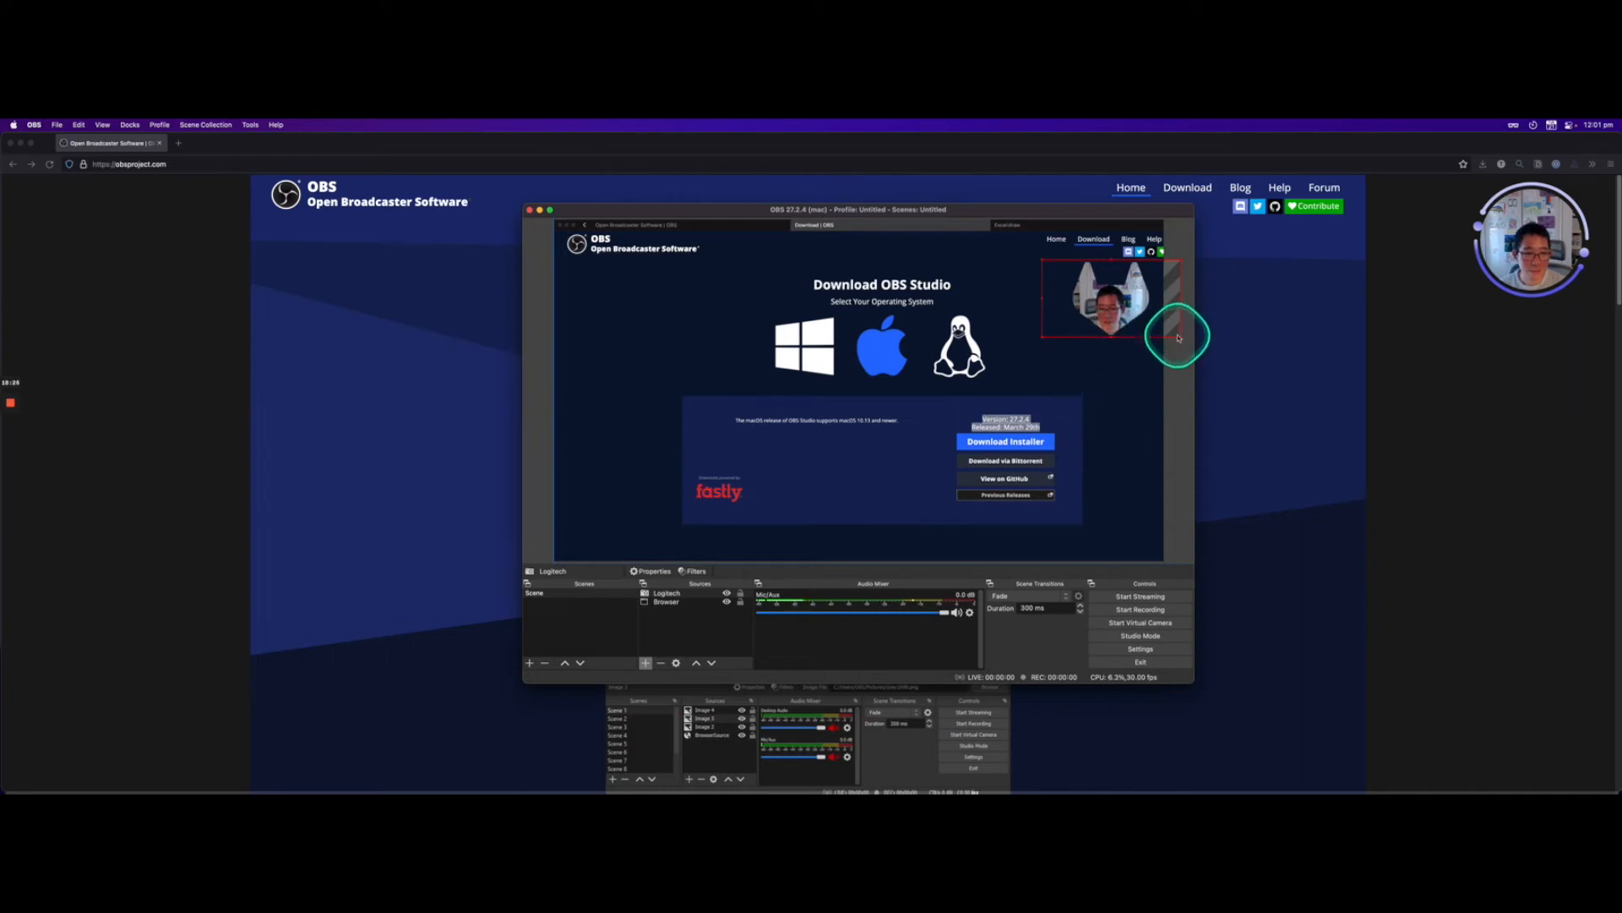
pyautogui.moveTo(1179, 334); pyautogui.dragTo(1120, 294)
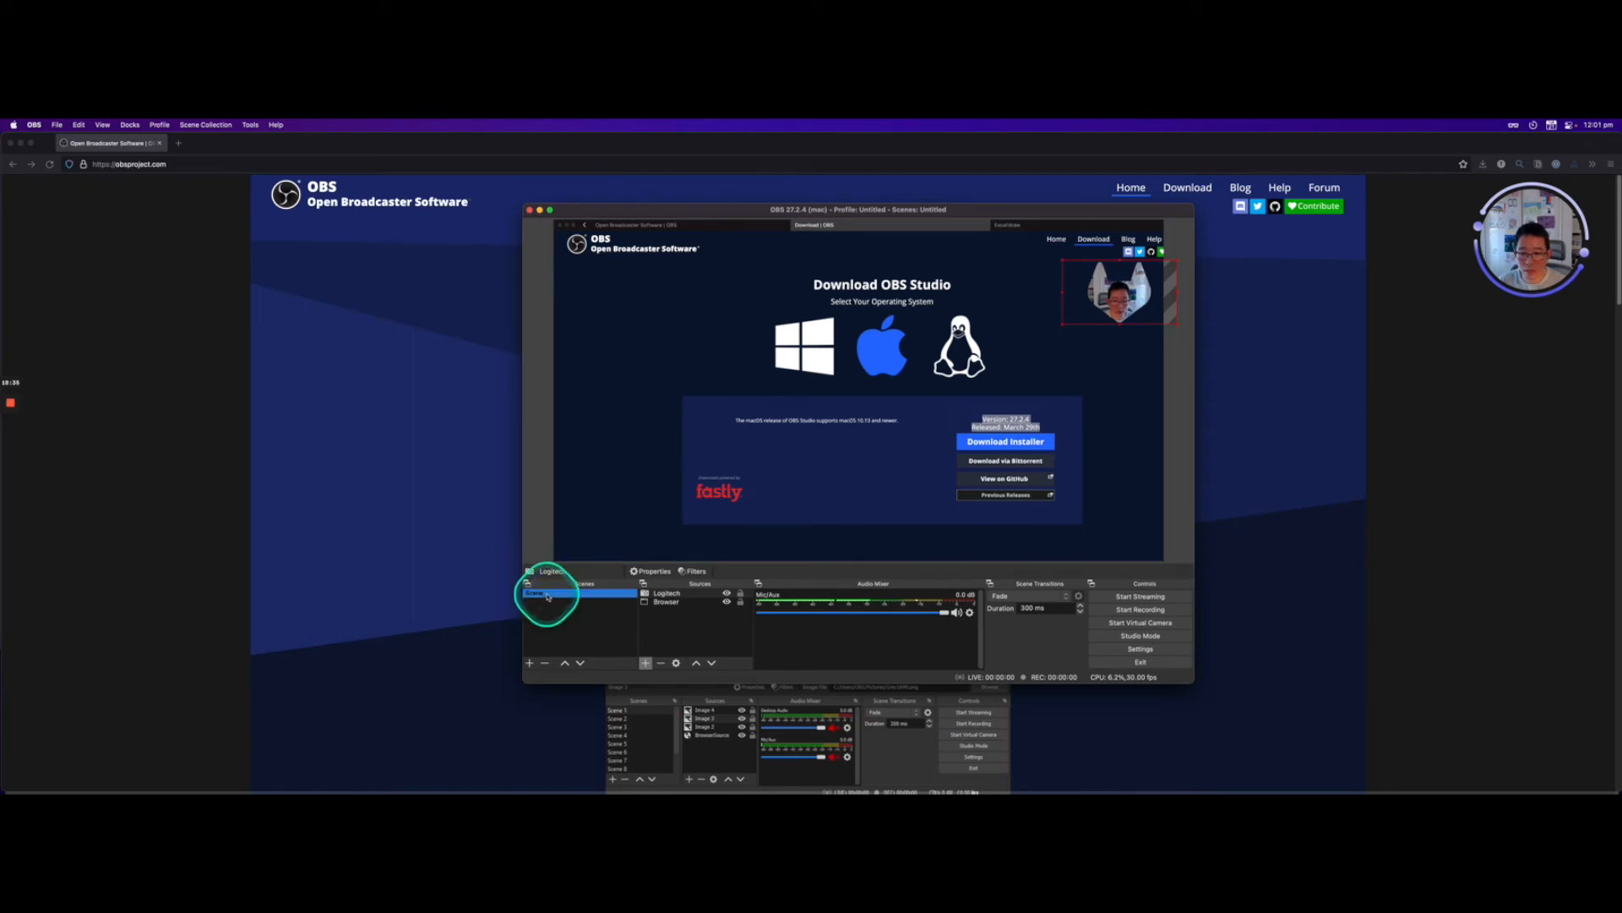
# Rename the existing scene to "Browser Share" and create a second scene named "Full Camera".
pyautogui.rightClick(539, 594)
pyautogui.click(578, 650)
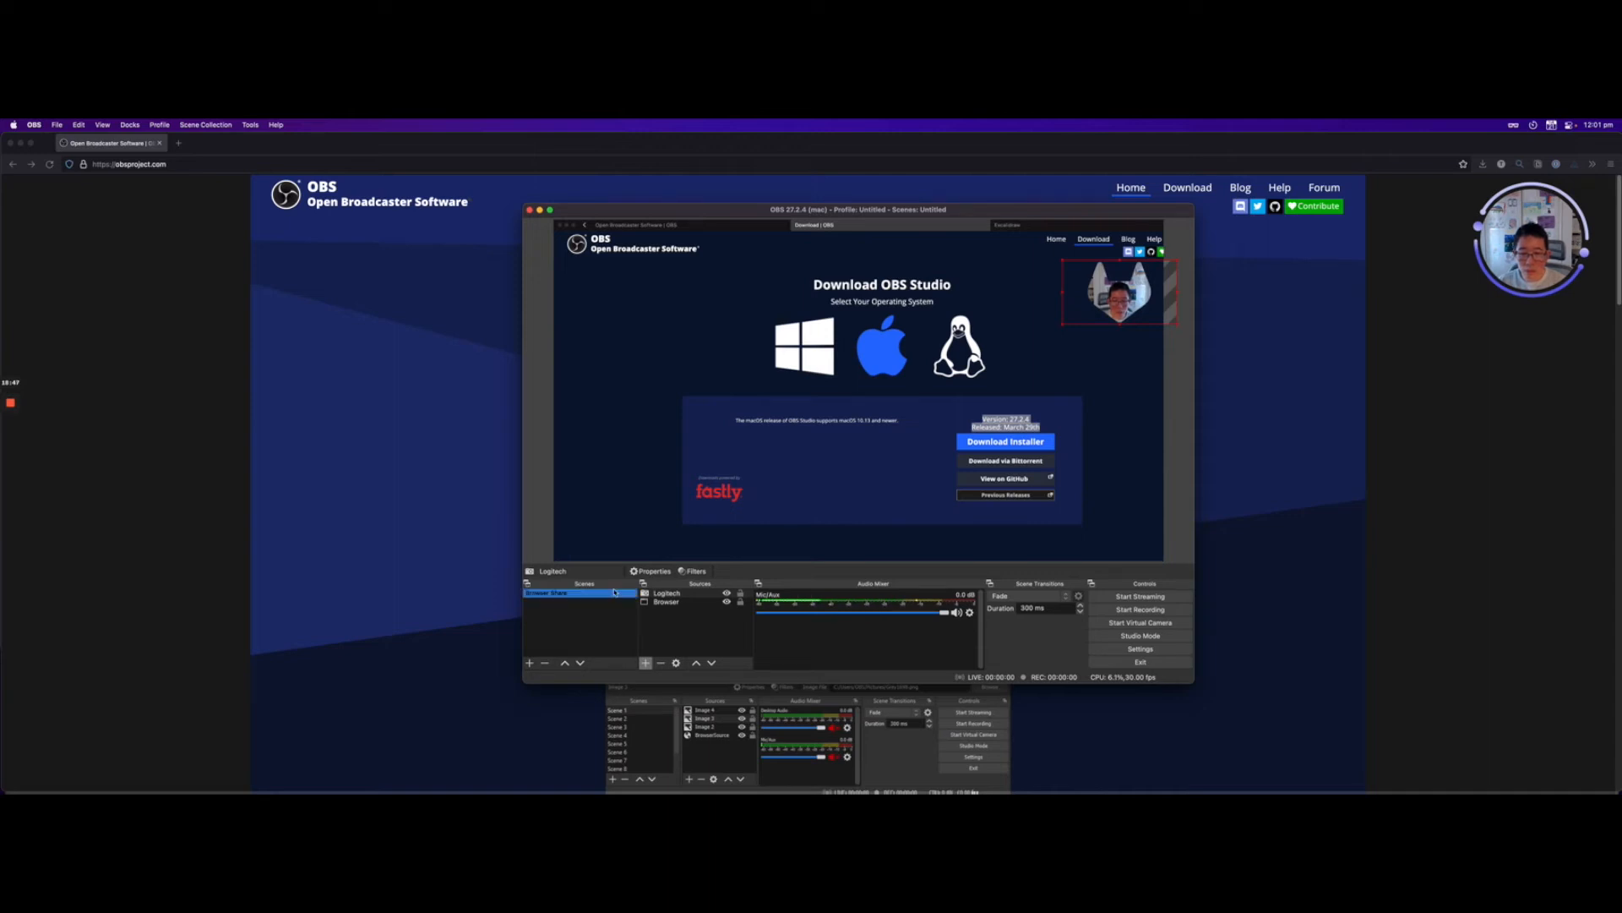
pyautogui.click(532, 664)
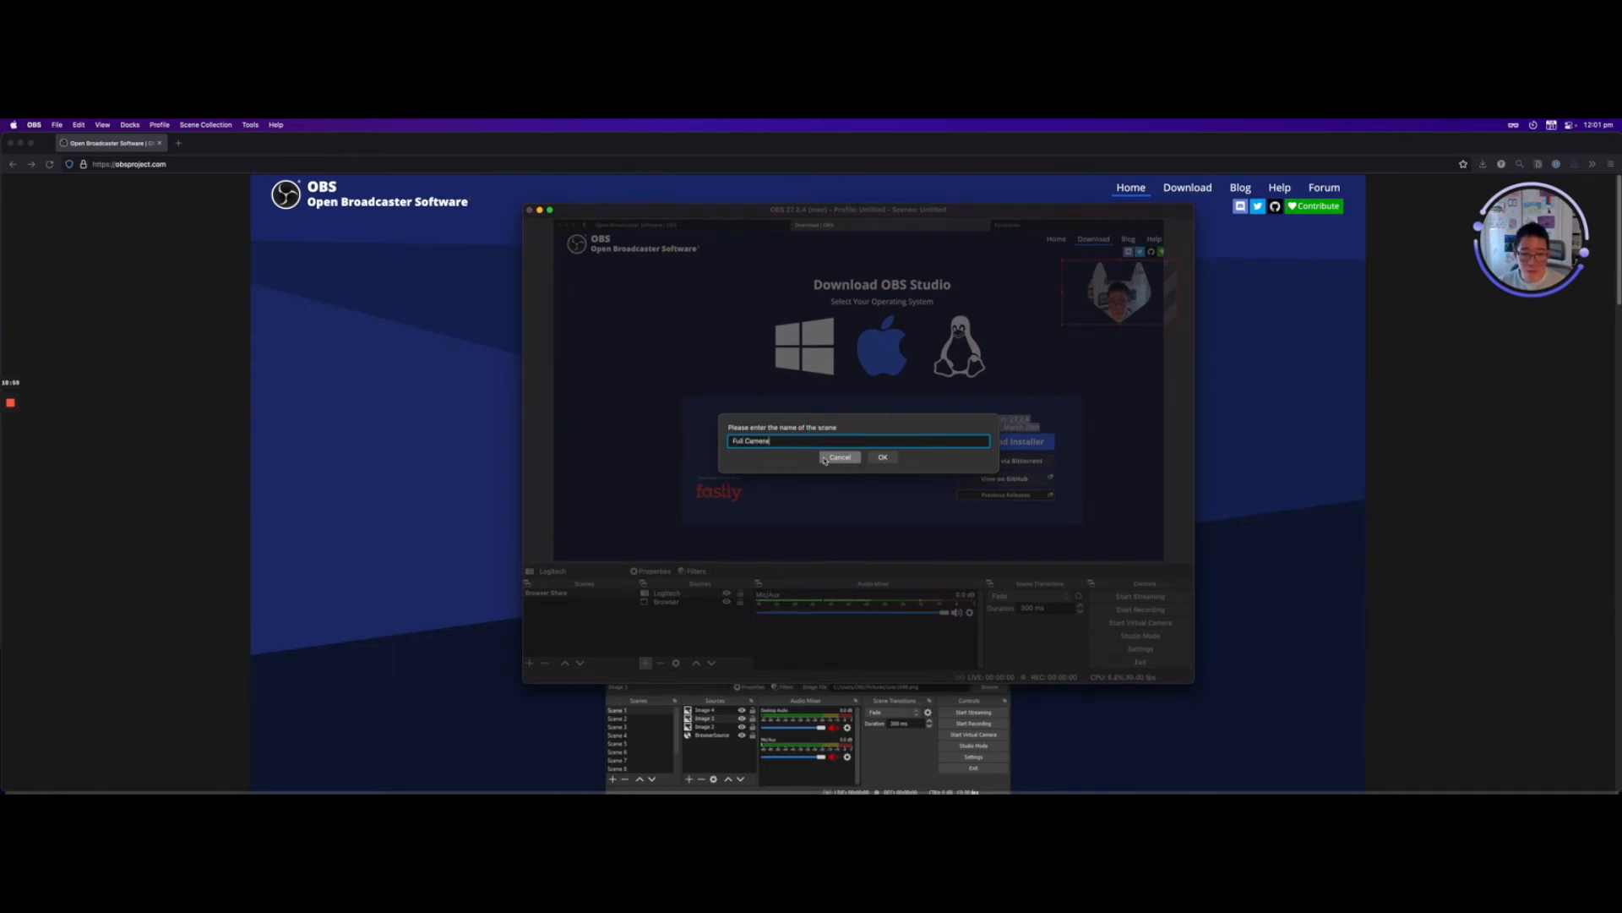
pyautogui.press('Return')
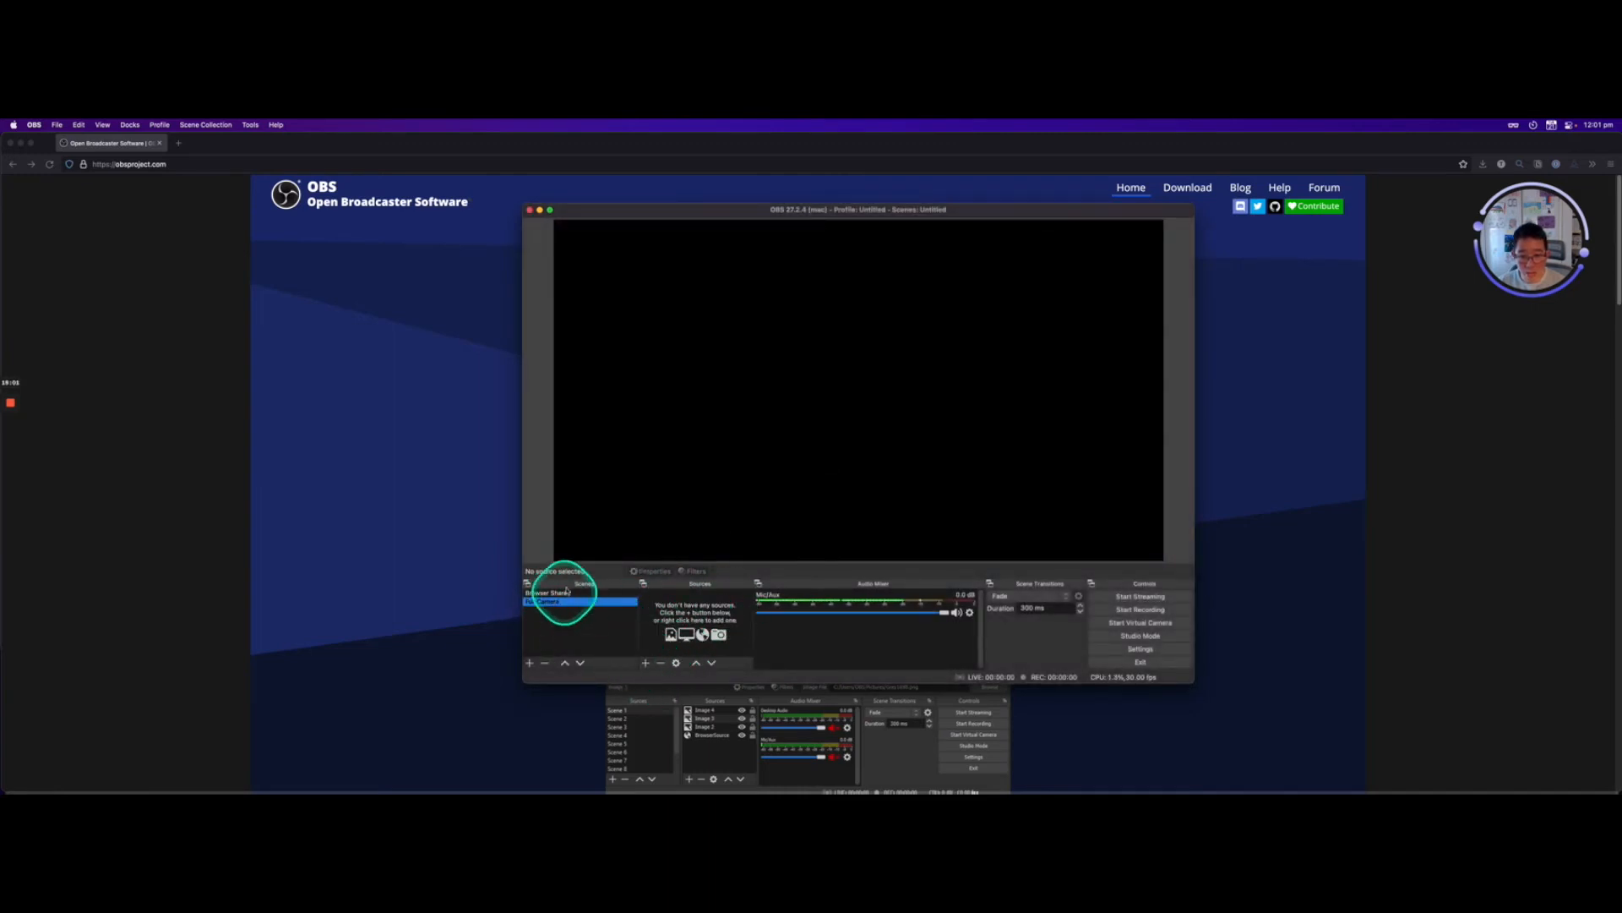
pyautogui.click(646, 664)
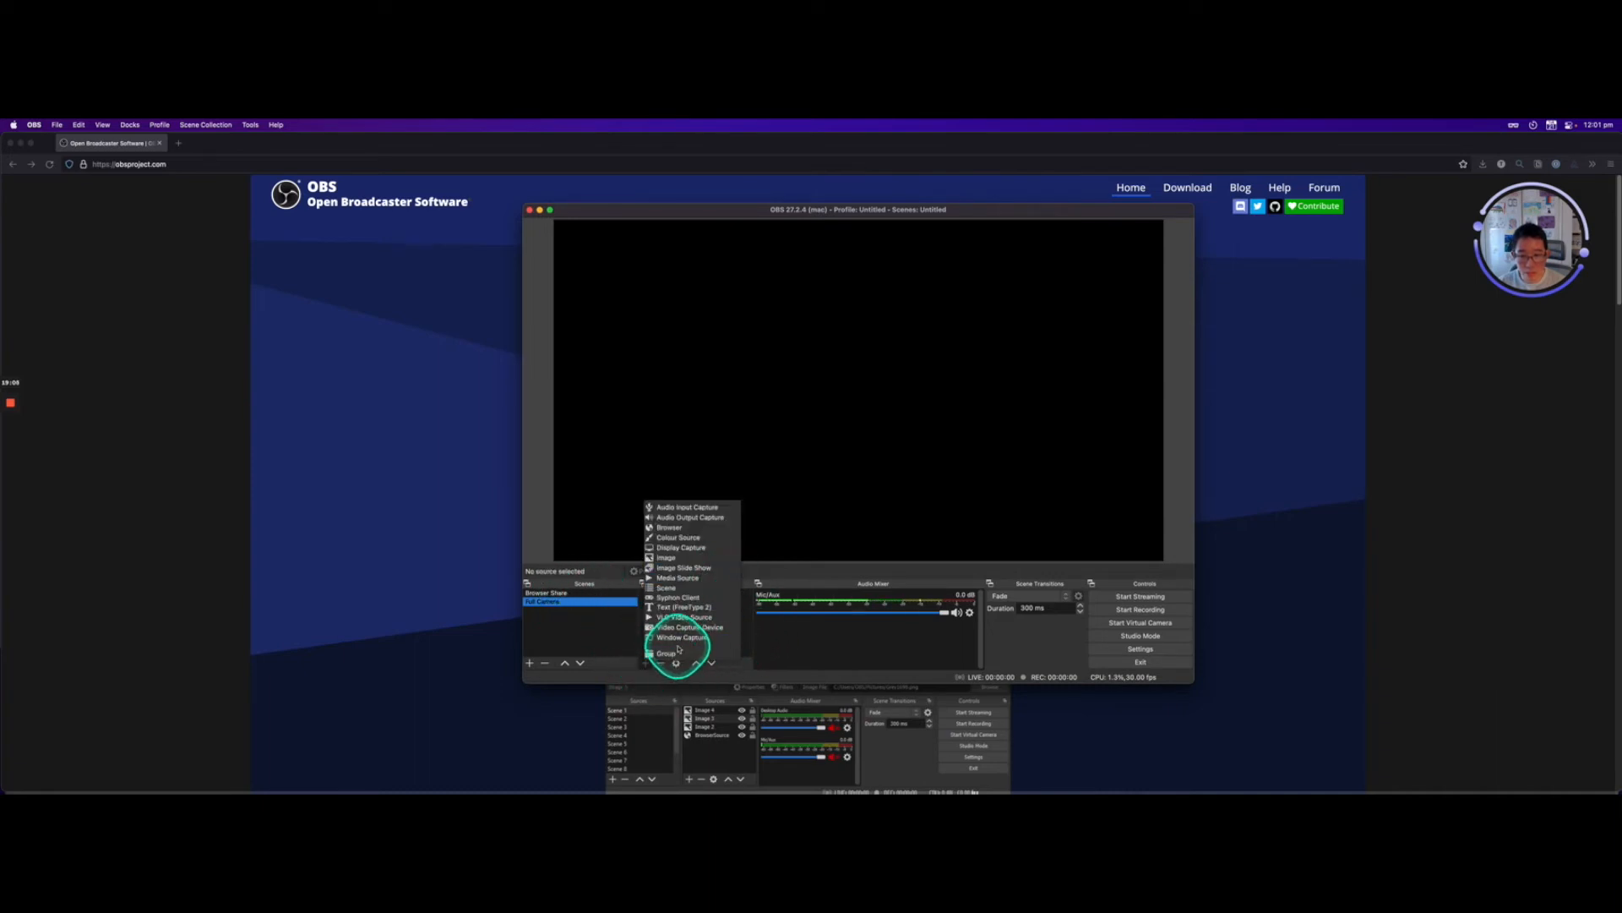
pyautogui.click(681, 550)
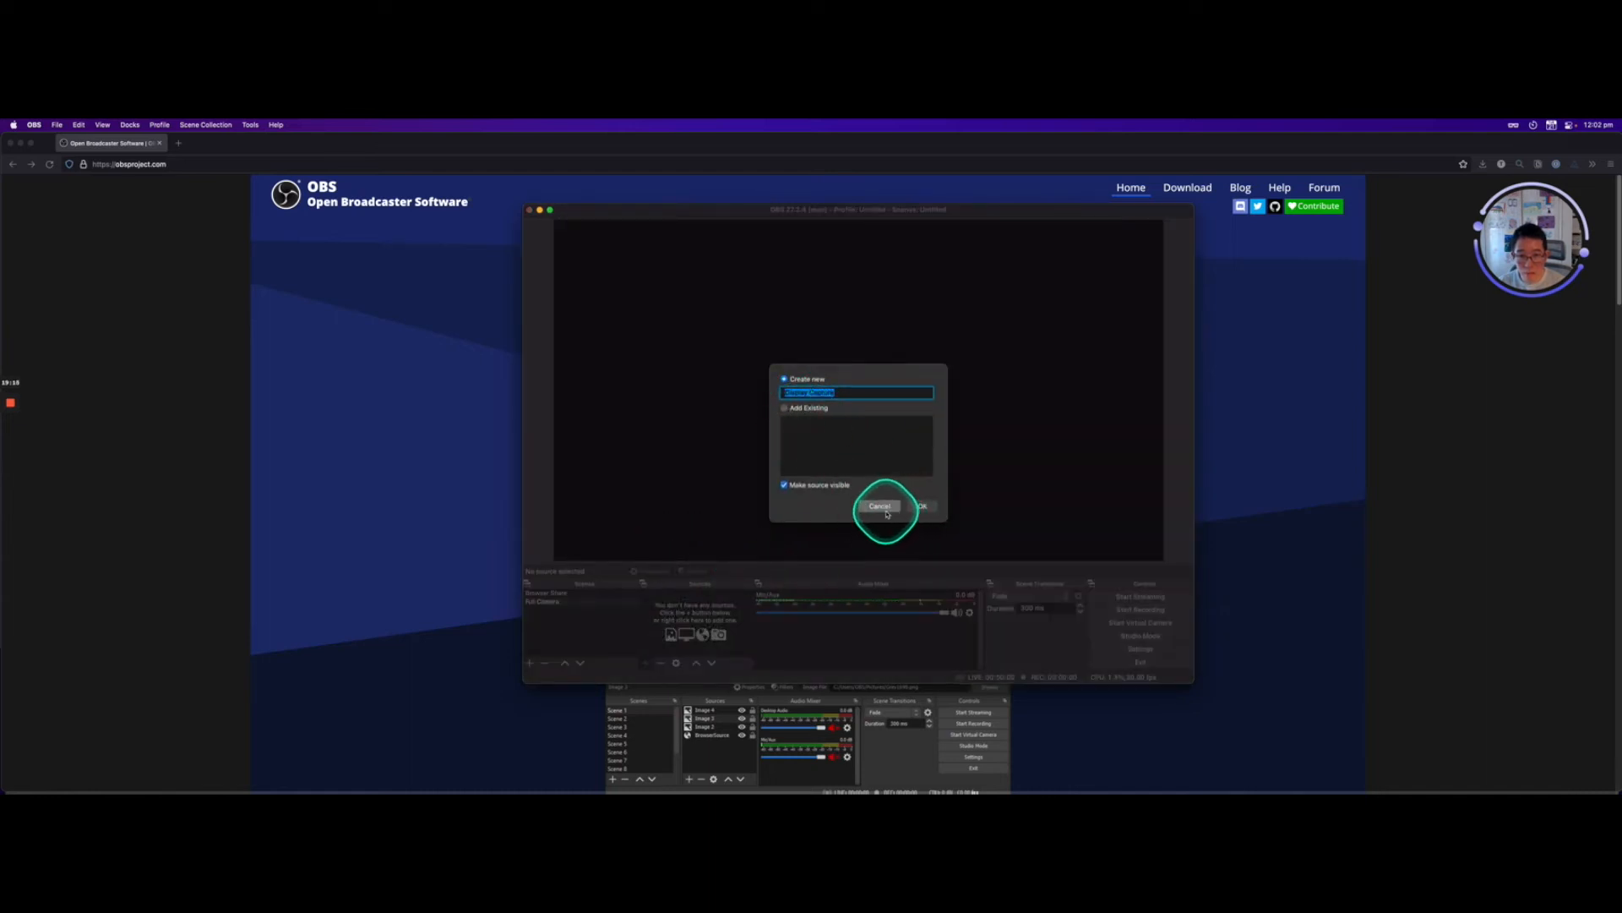
pyautogui.click(917, 506)
pyautogui.click(558, 594)
pyautogui.click(560, 601)
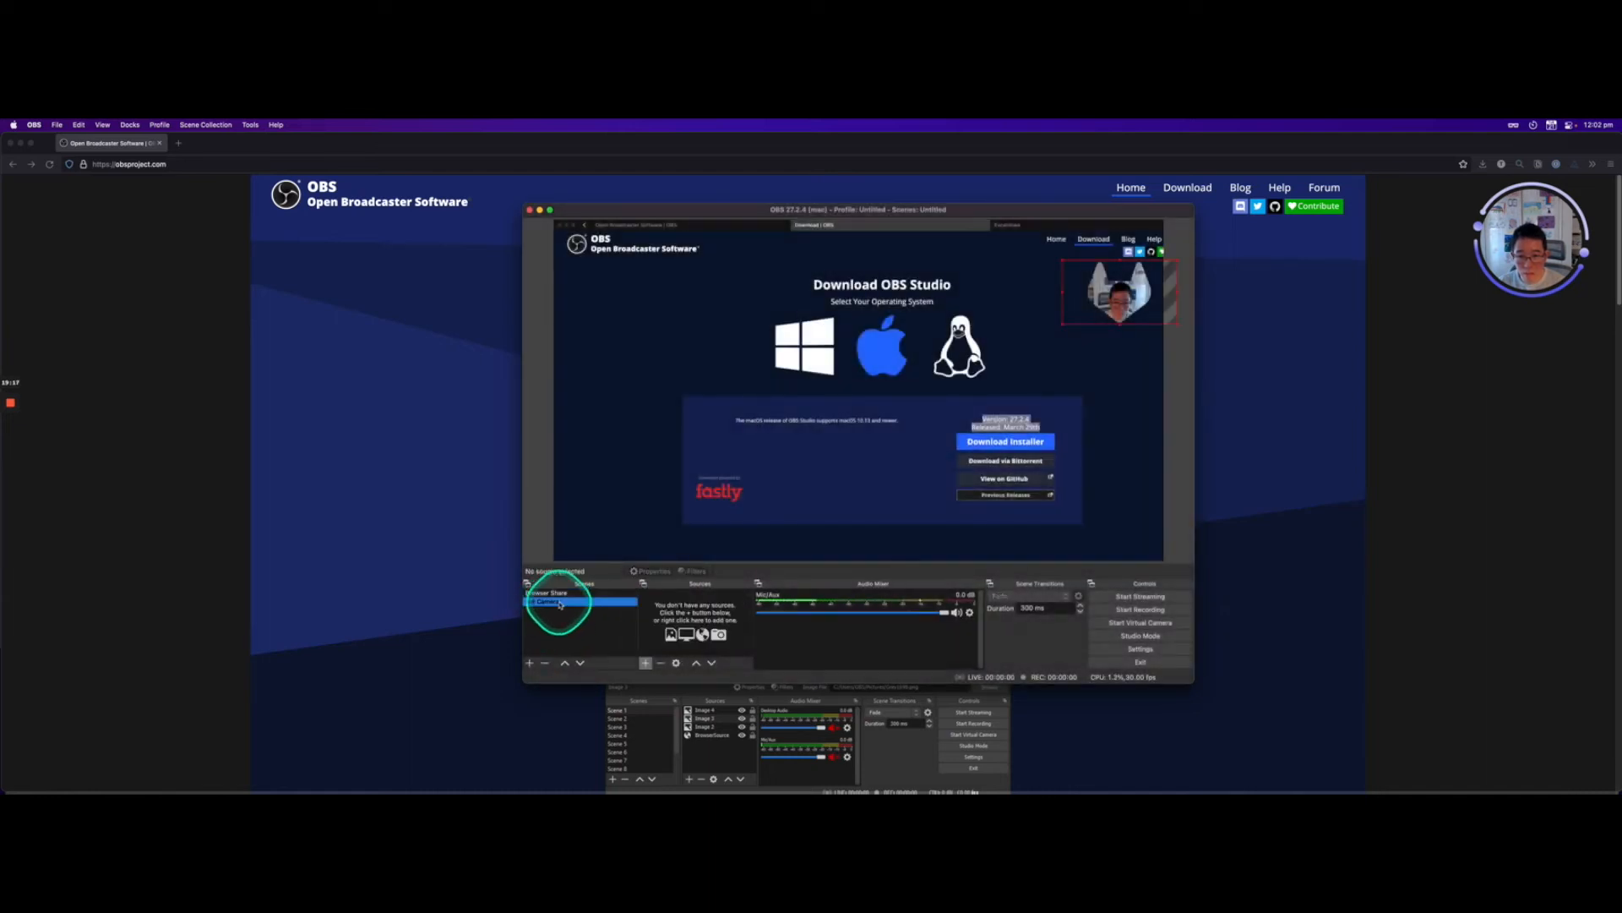
# Add the existing Logitech video capture device as a source in the Full Camera scene.
pyautogui.click(645, 663)
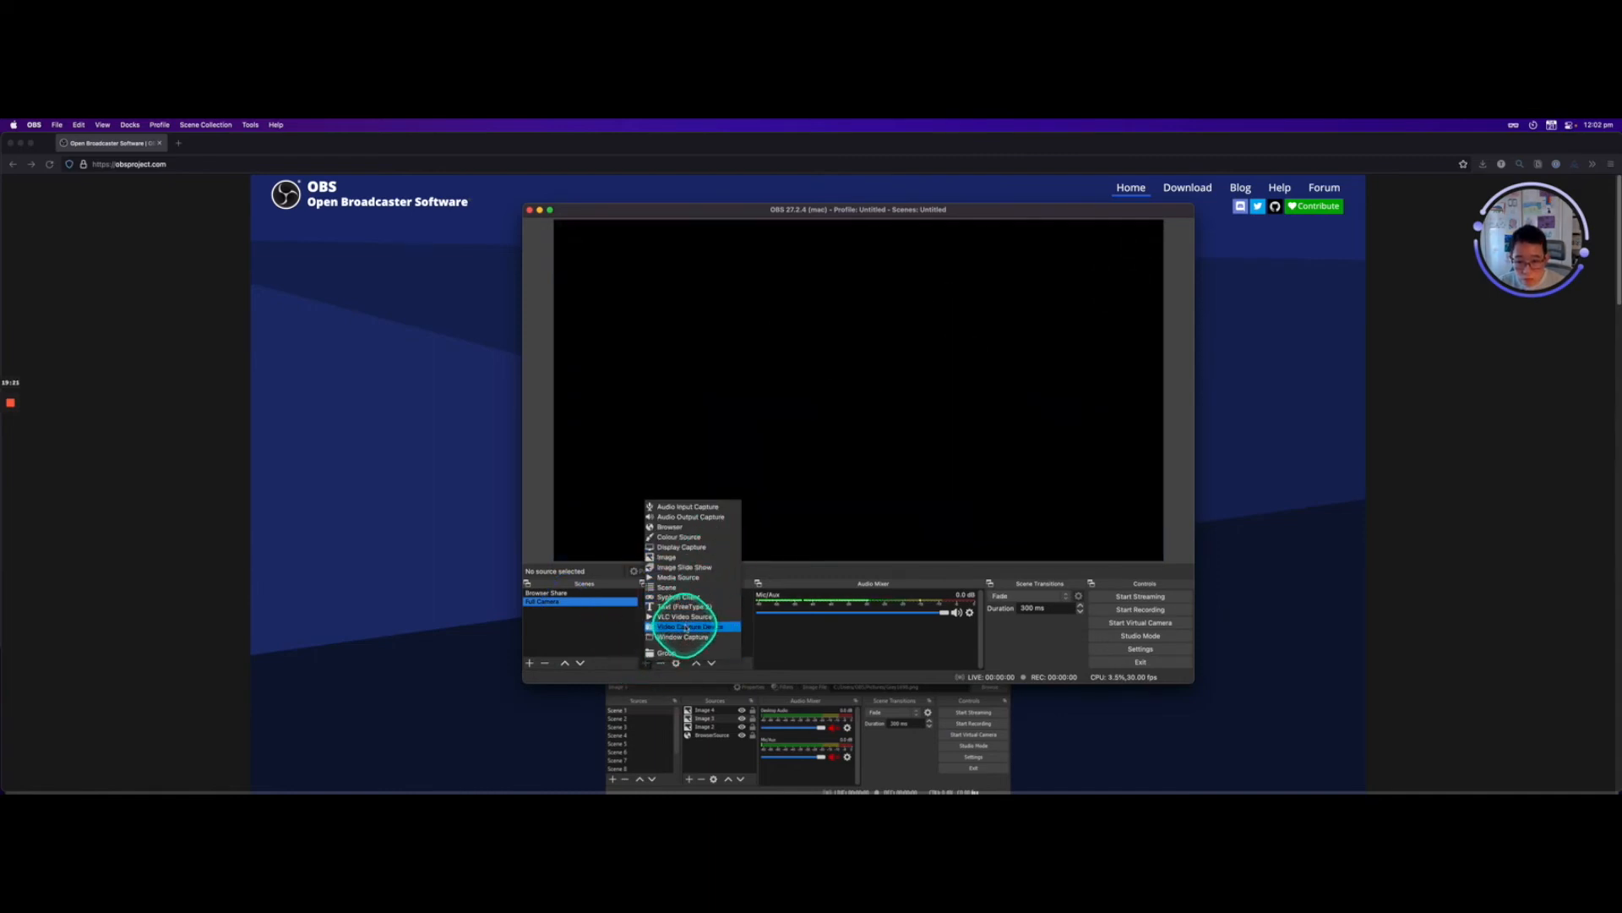
pyautogui.click(689, 626)
pyautogui.click(789, 409)
pyautogui.click(791, 420)
pyautogui.click(924, 505)
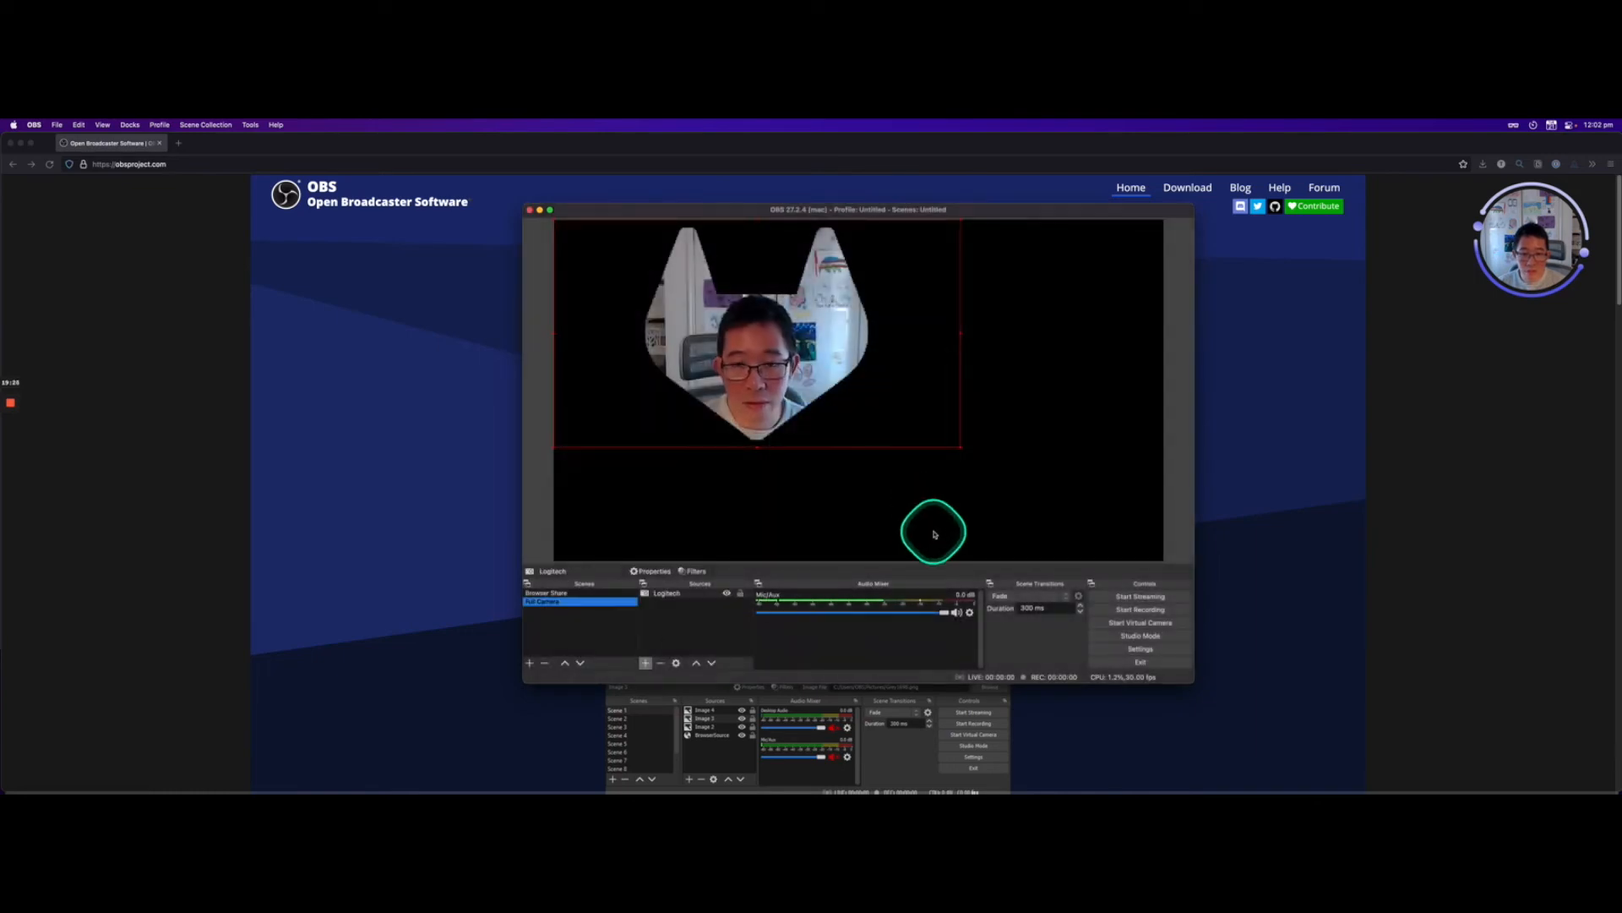
# Inspect the Image Mask/Blend filter settings of the Logitech source in the Full Camera scene, leaving the filter in place.
pyautogui.click(687, 595)
pyautogui.click(695, 571)
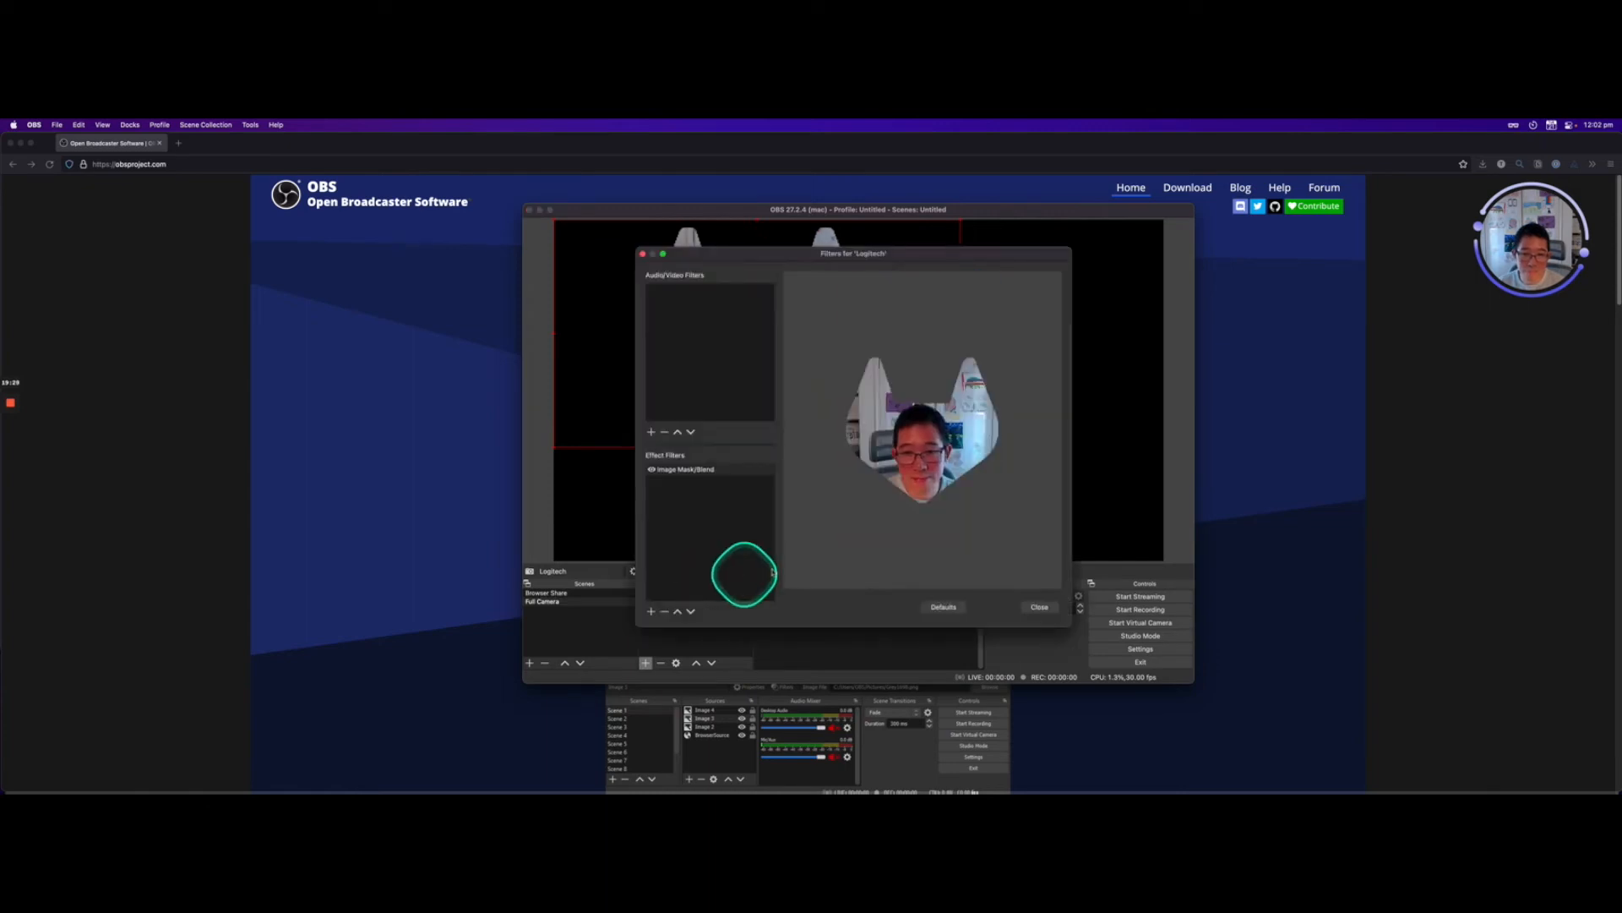
pyautogui.click(697, 470)
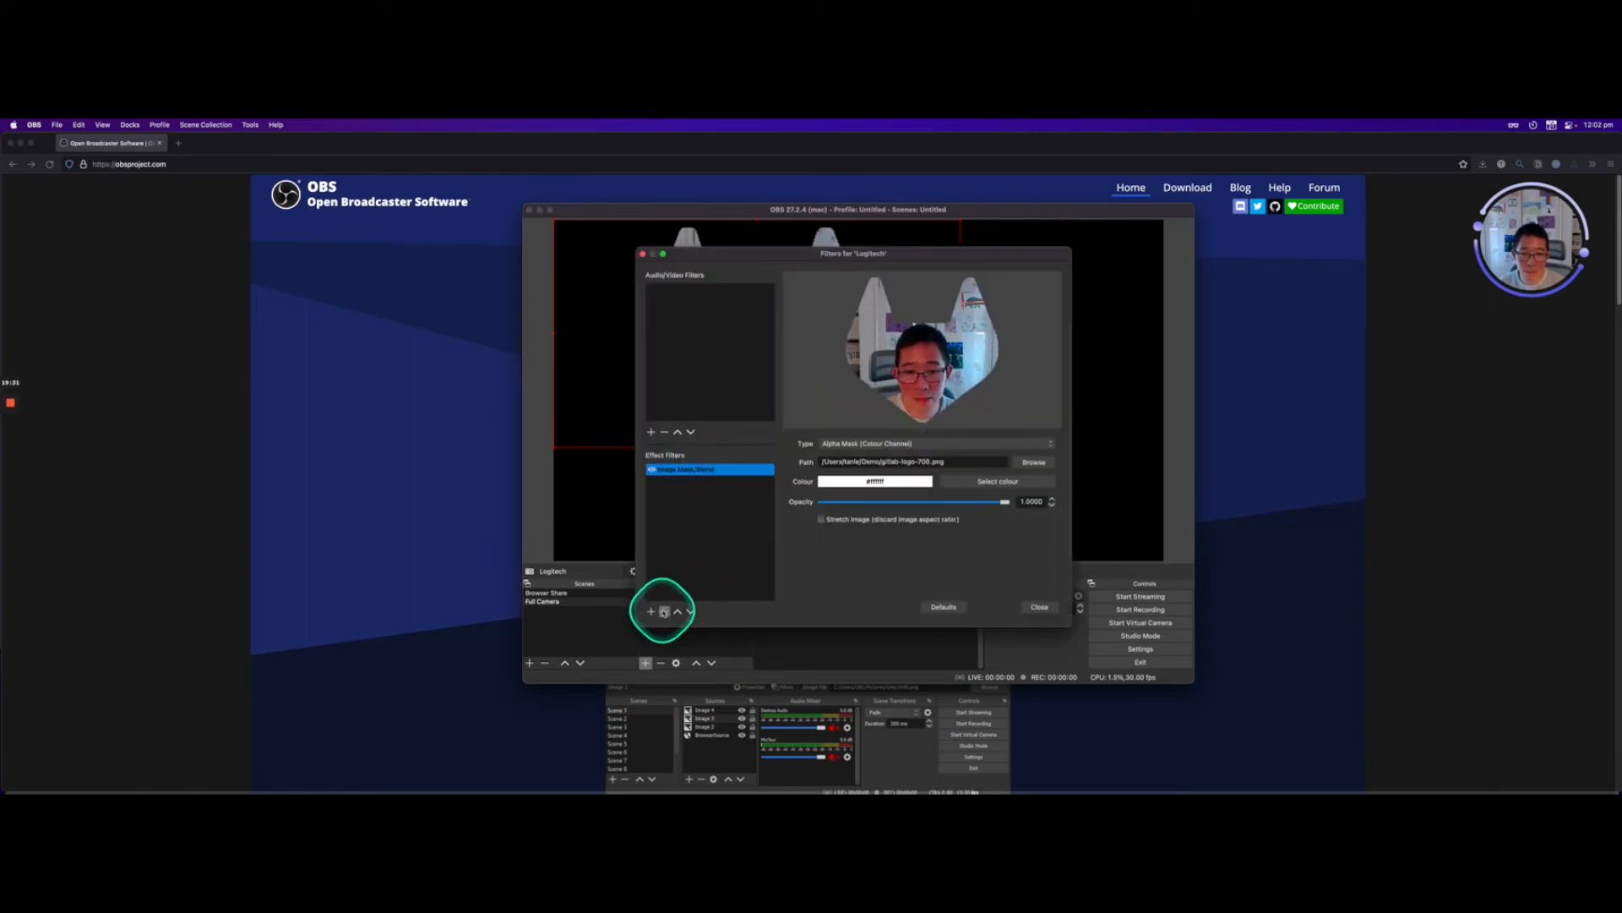
pyautogui.click(1039, 607)
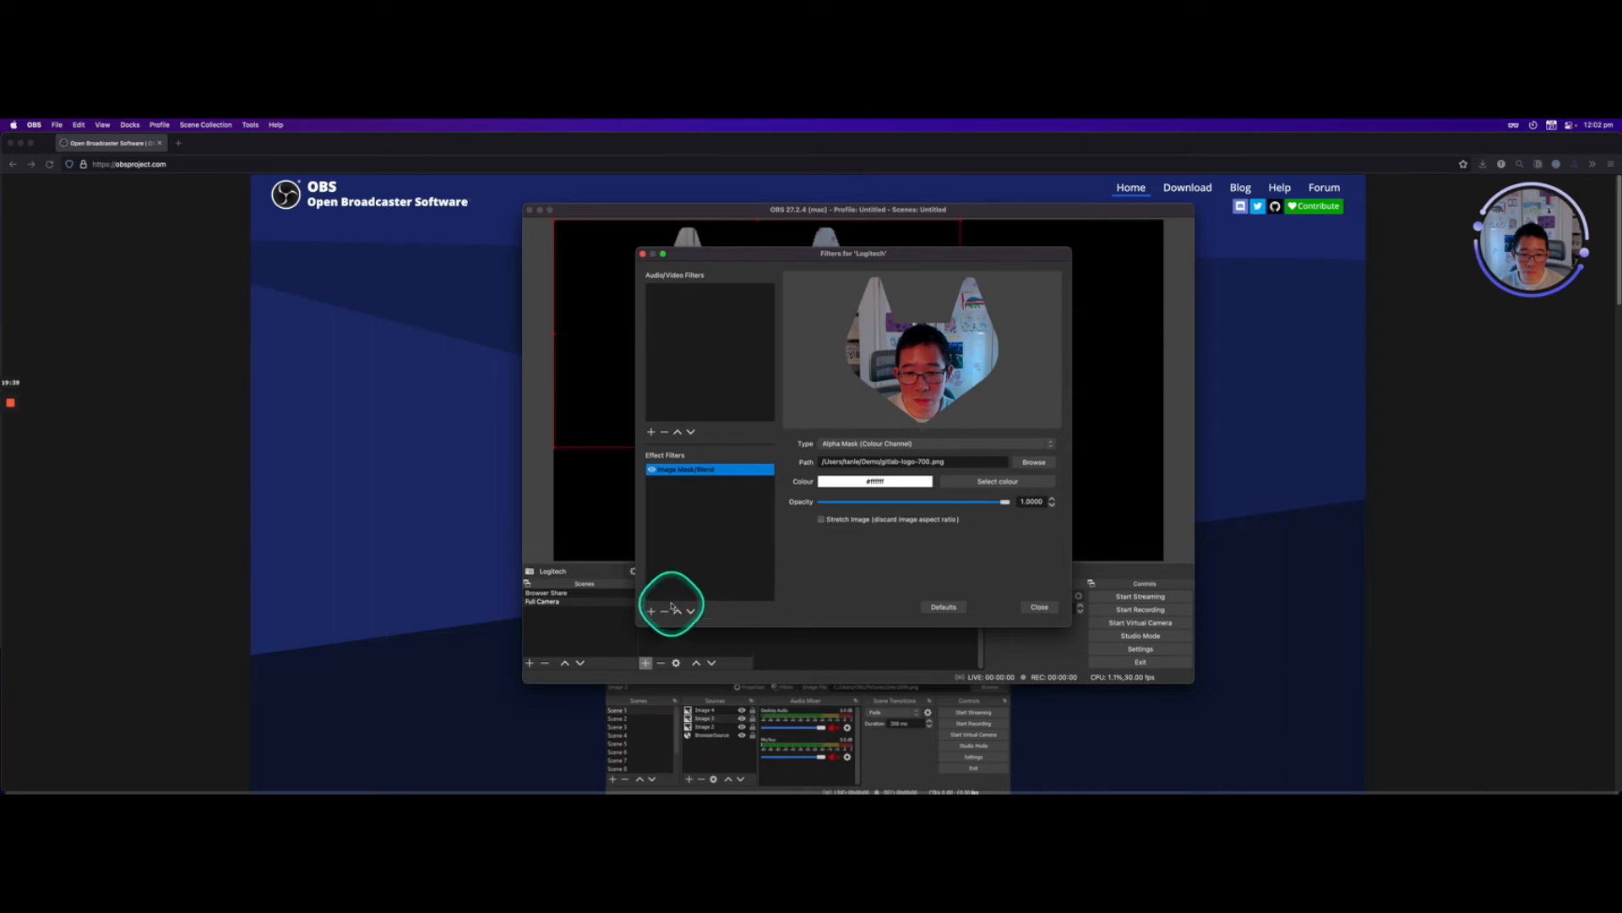
pyautogui.click(1041, 606)
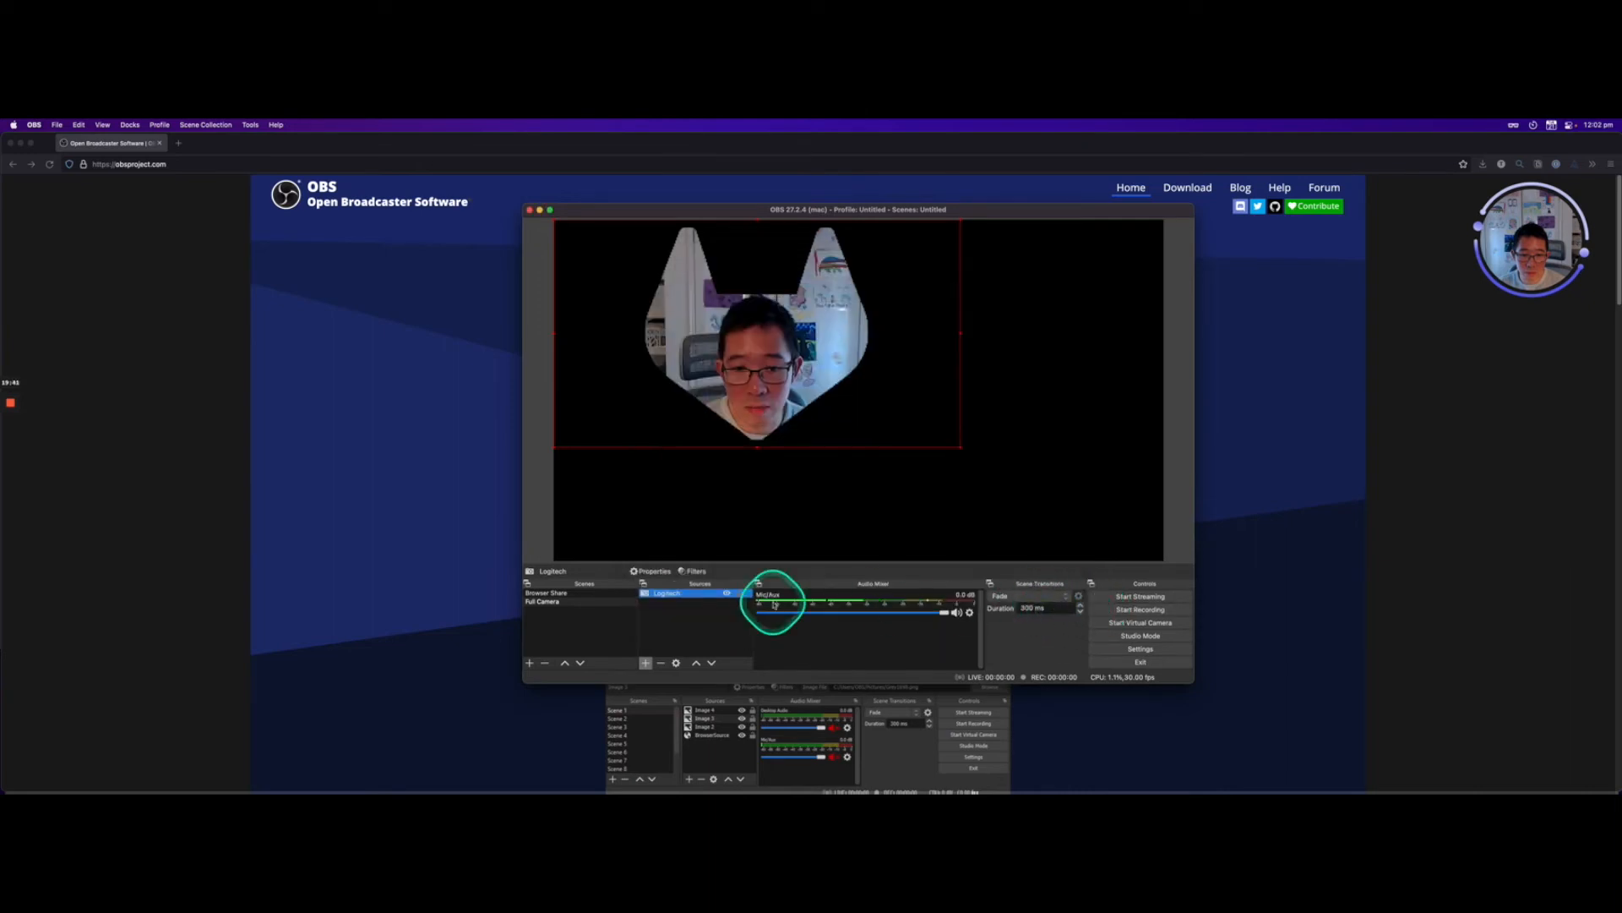
# Remove the masked Logitech source from the Full Camera scene.
pyautogui.rightClick(656, 602)
pyautogui.moveTo(731, 429)
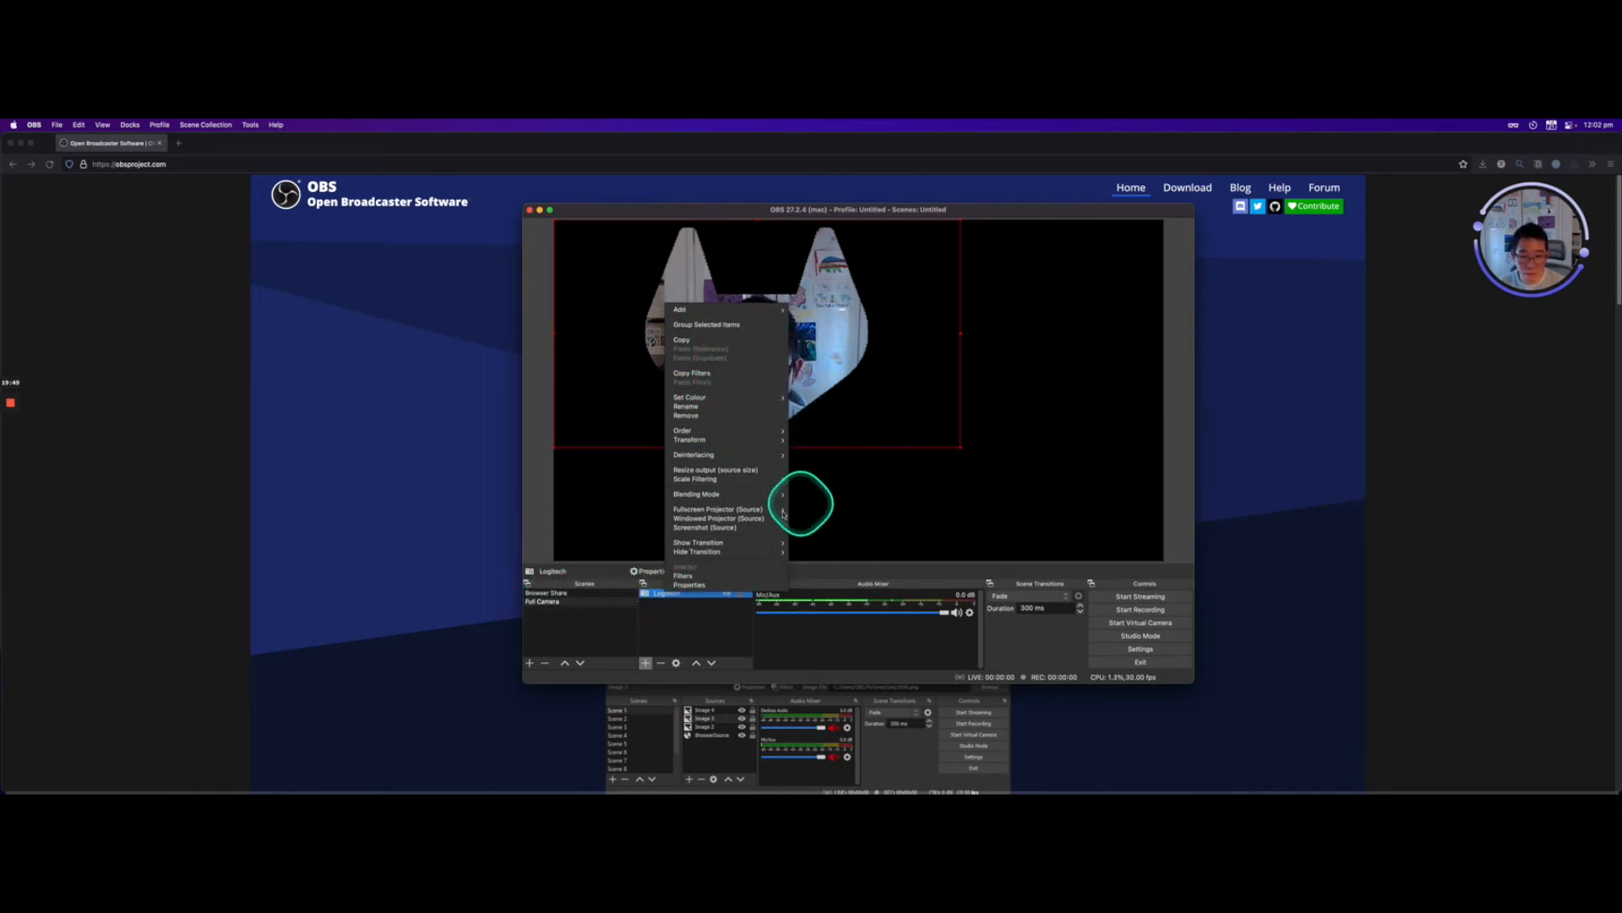
pyautogui.moveTo(703, 456)
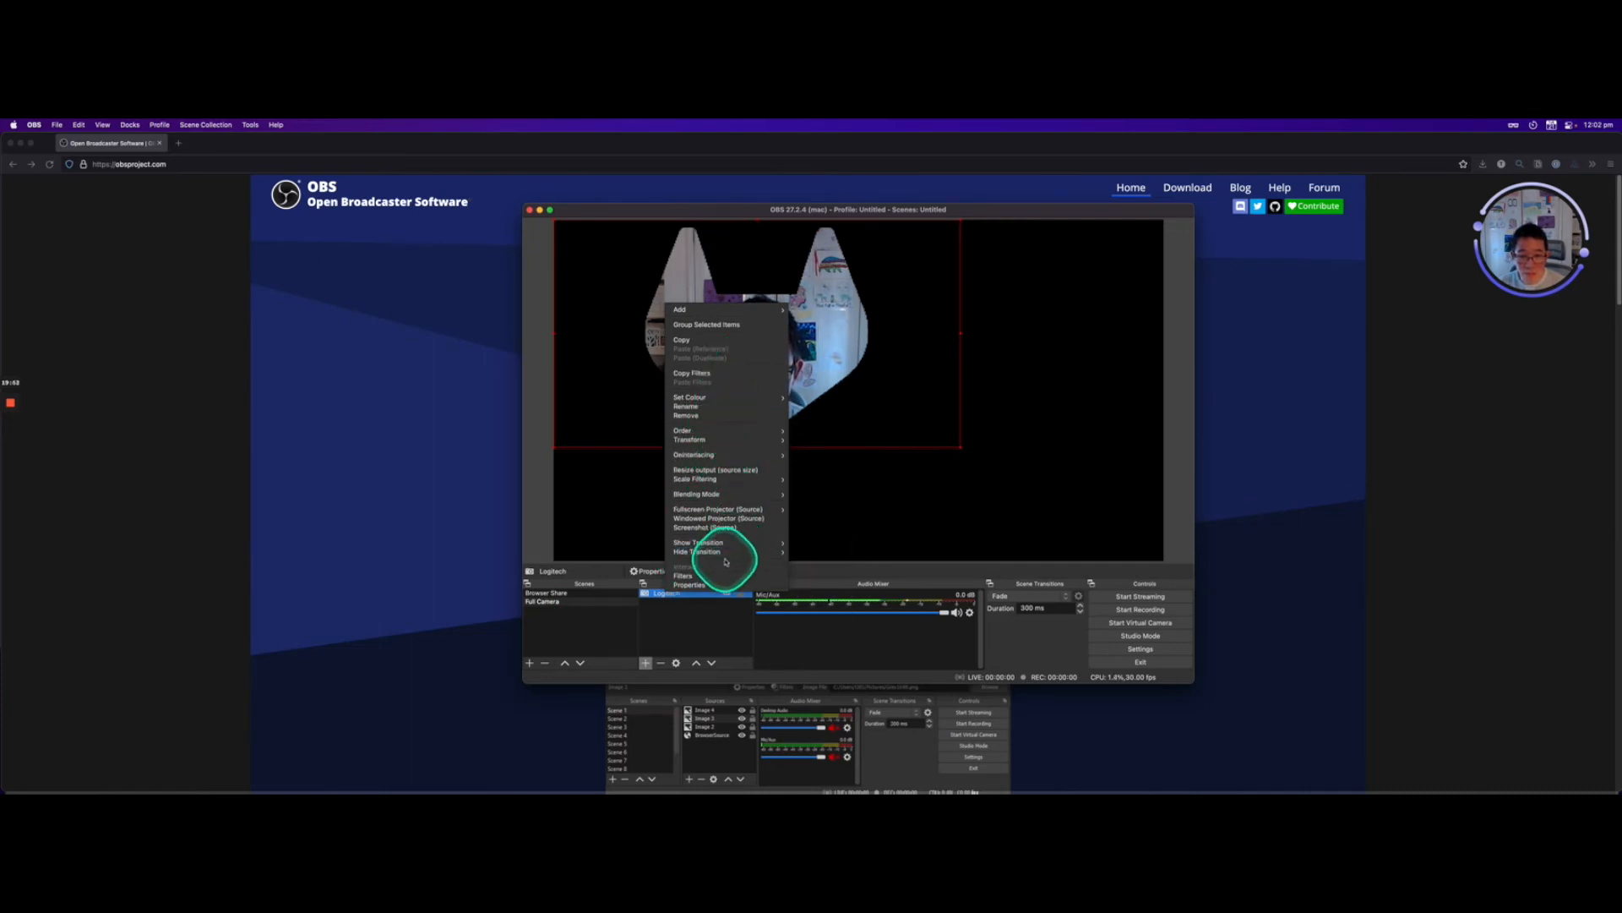
pyautogui.click(677, 634)
pyautogui.click(662, 663)
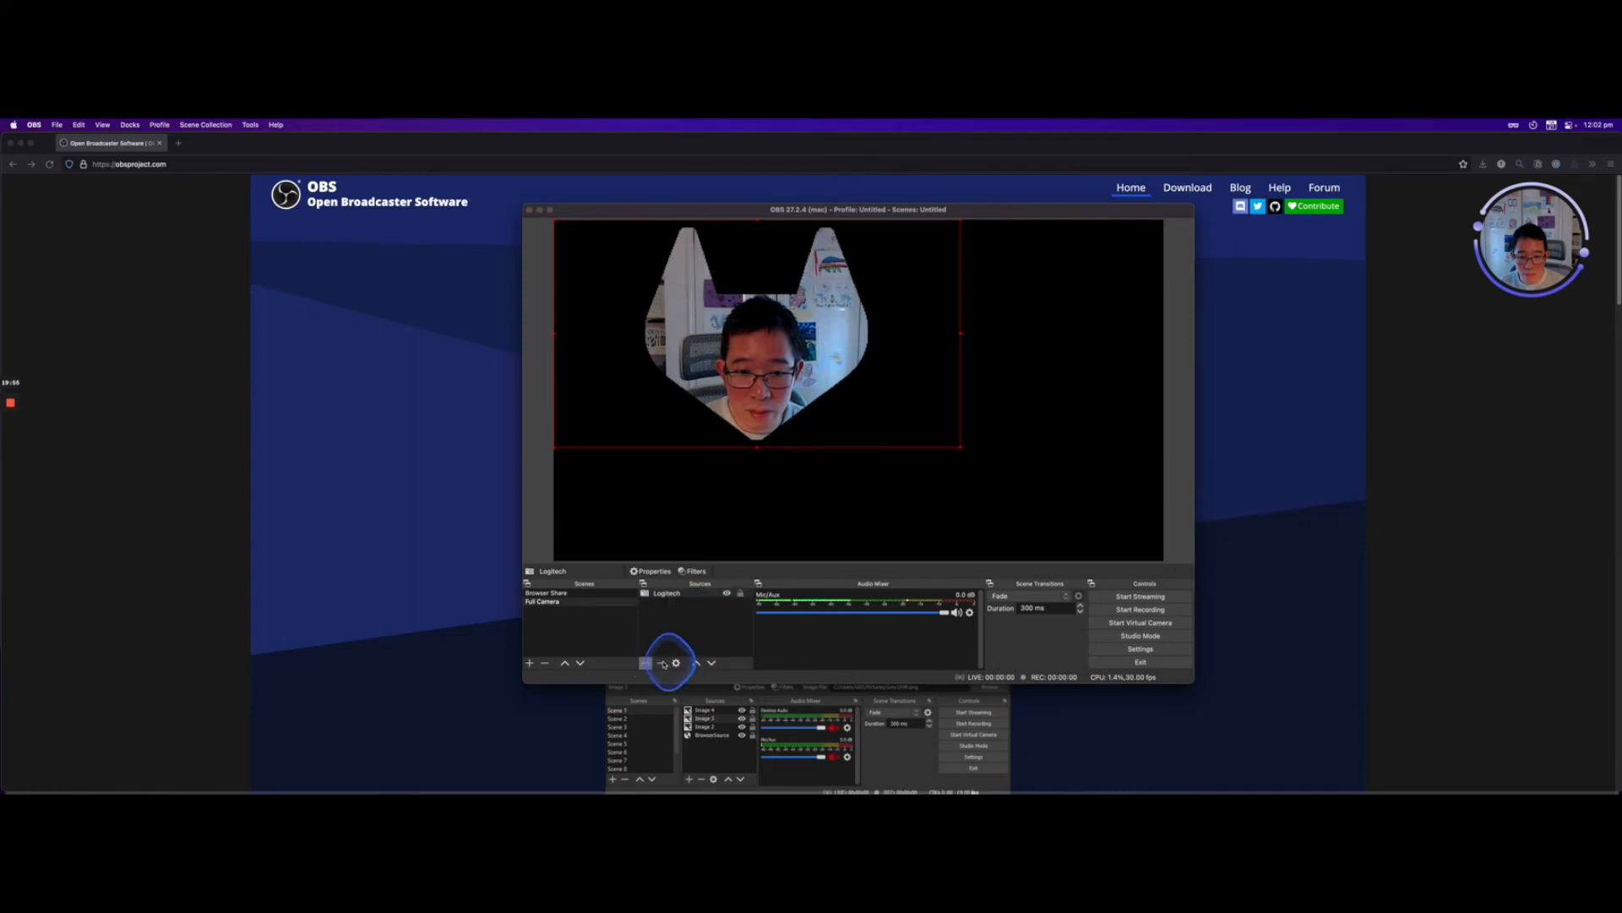
pyautogui.click(929, 459)
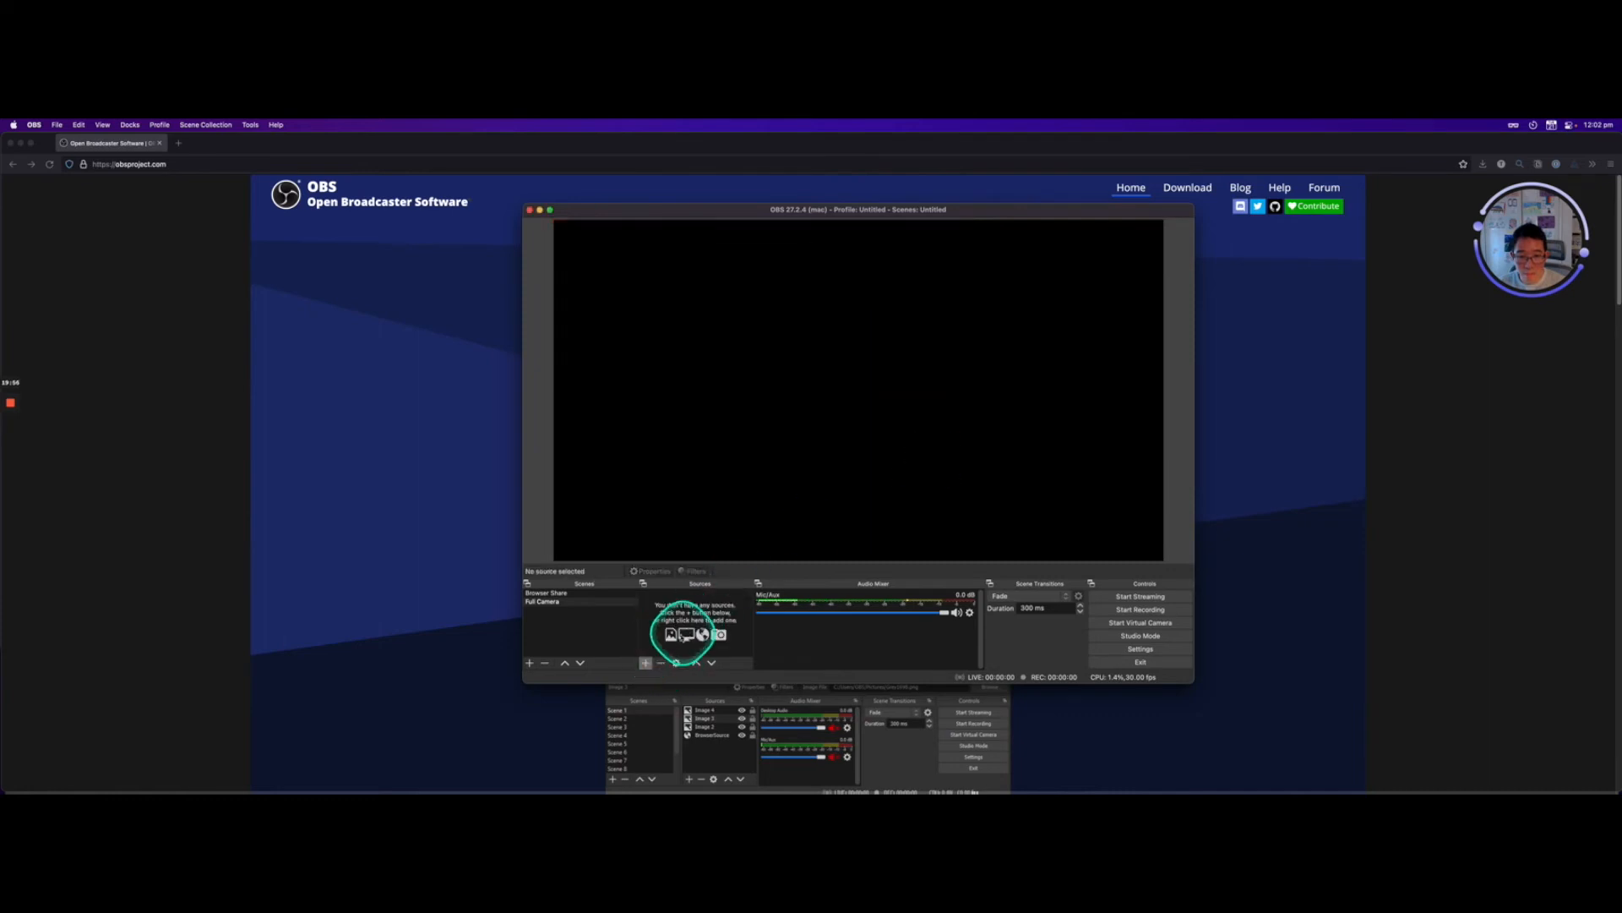
# Add a new video capture device source named "Full Logitech" to the Full Camera scene, using the C922 Pro Stream Webcam.
pyautogui.click(646, 662)
pyautogui.click(690, 625)
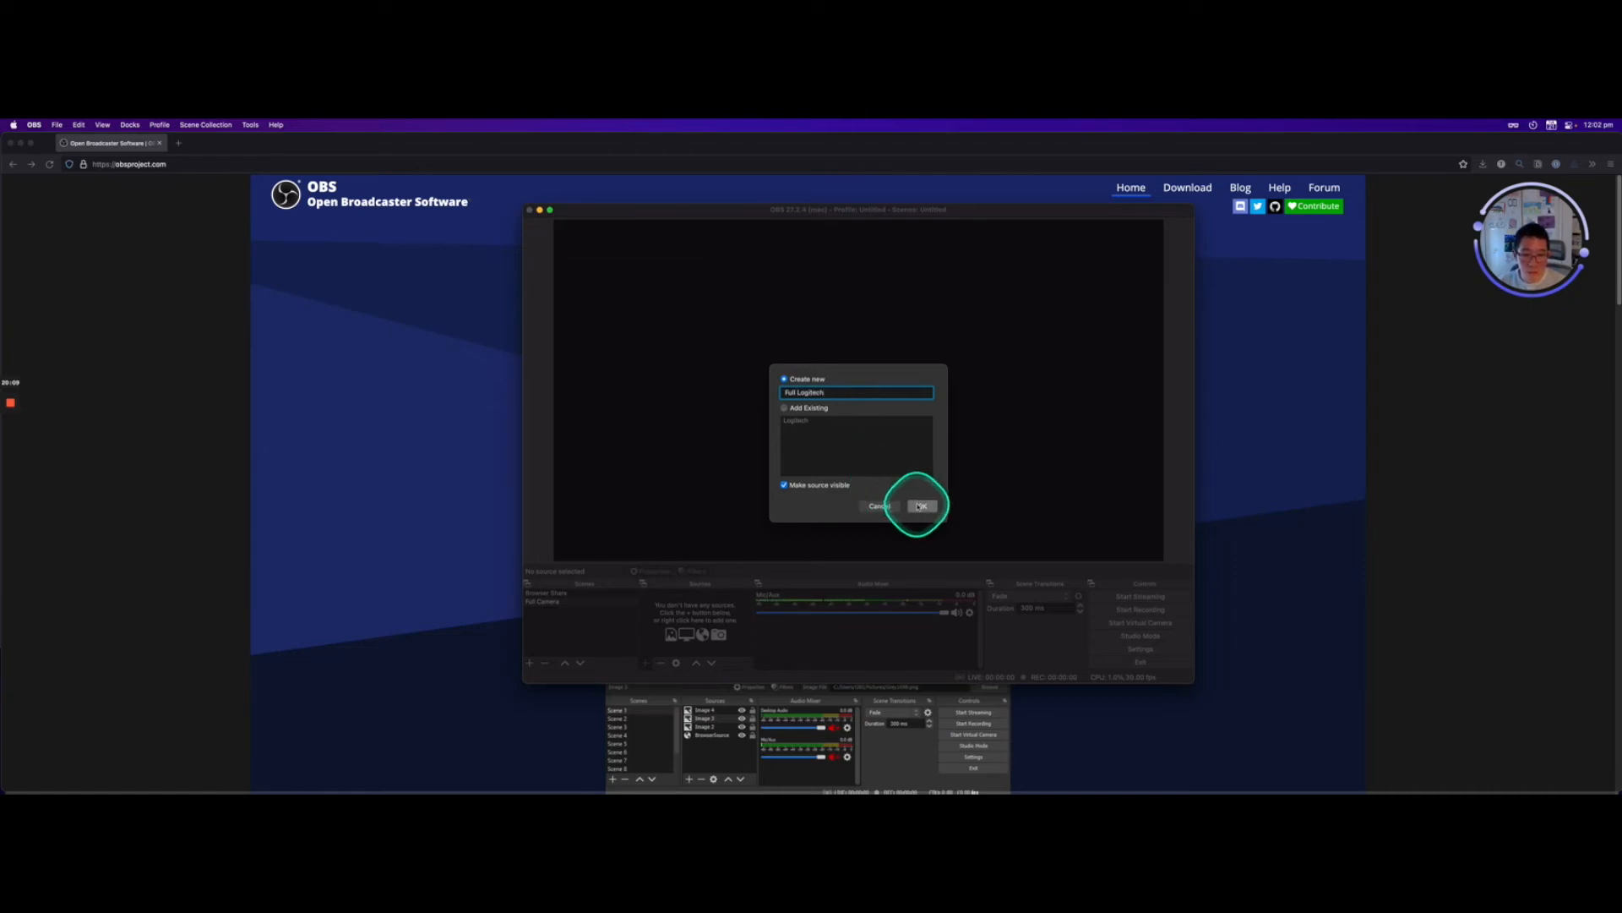
pyautogui.click(921, 506)
pyautogui.click(793, 495)
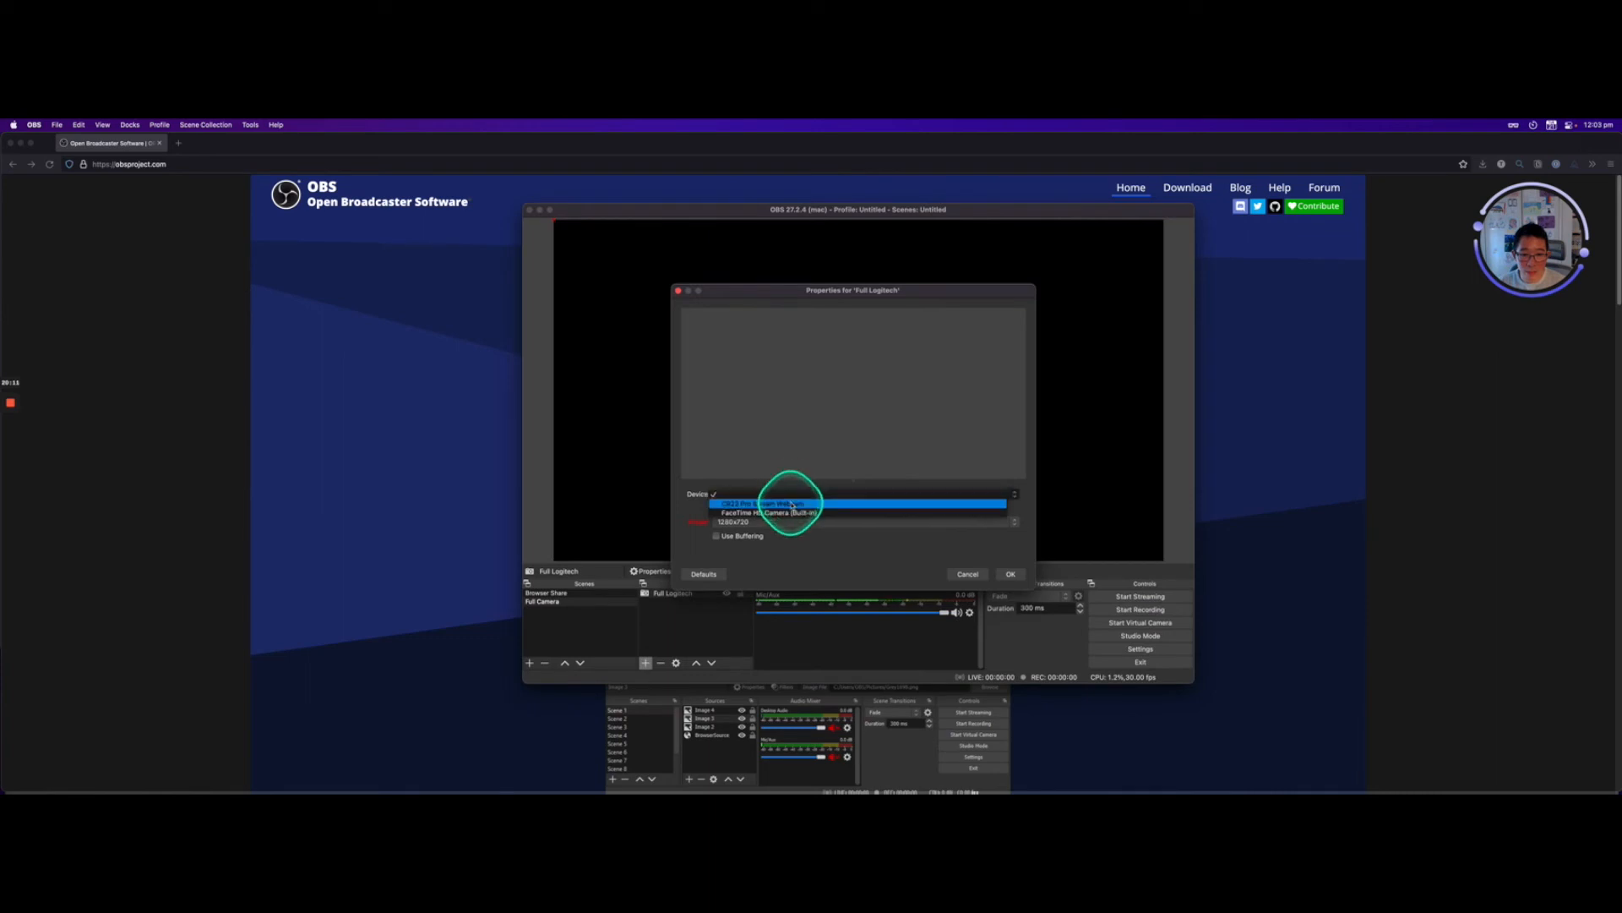
pyautogui.click(795, 504)
pyautogui.click(1008, 575)
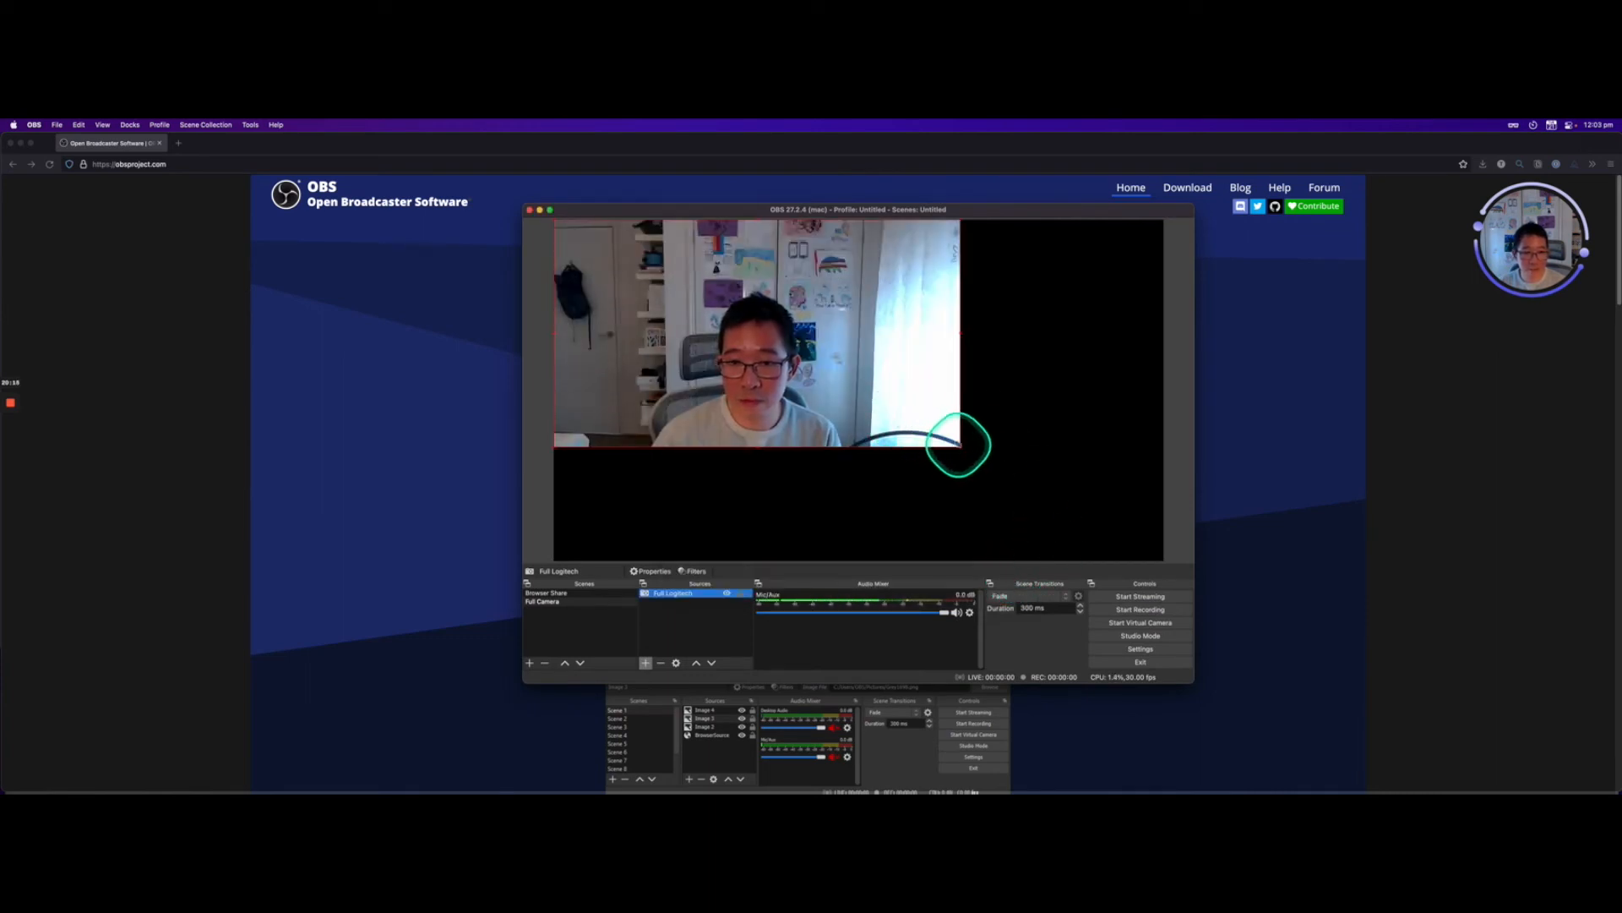
# Fit the Full Logitech source to the screen so it fills the canvas.
pyautogui.rightClick(817, 354)
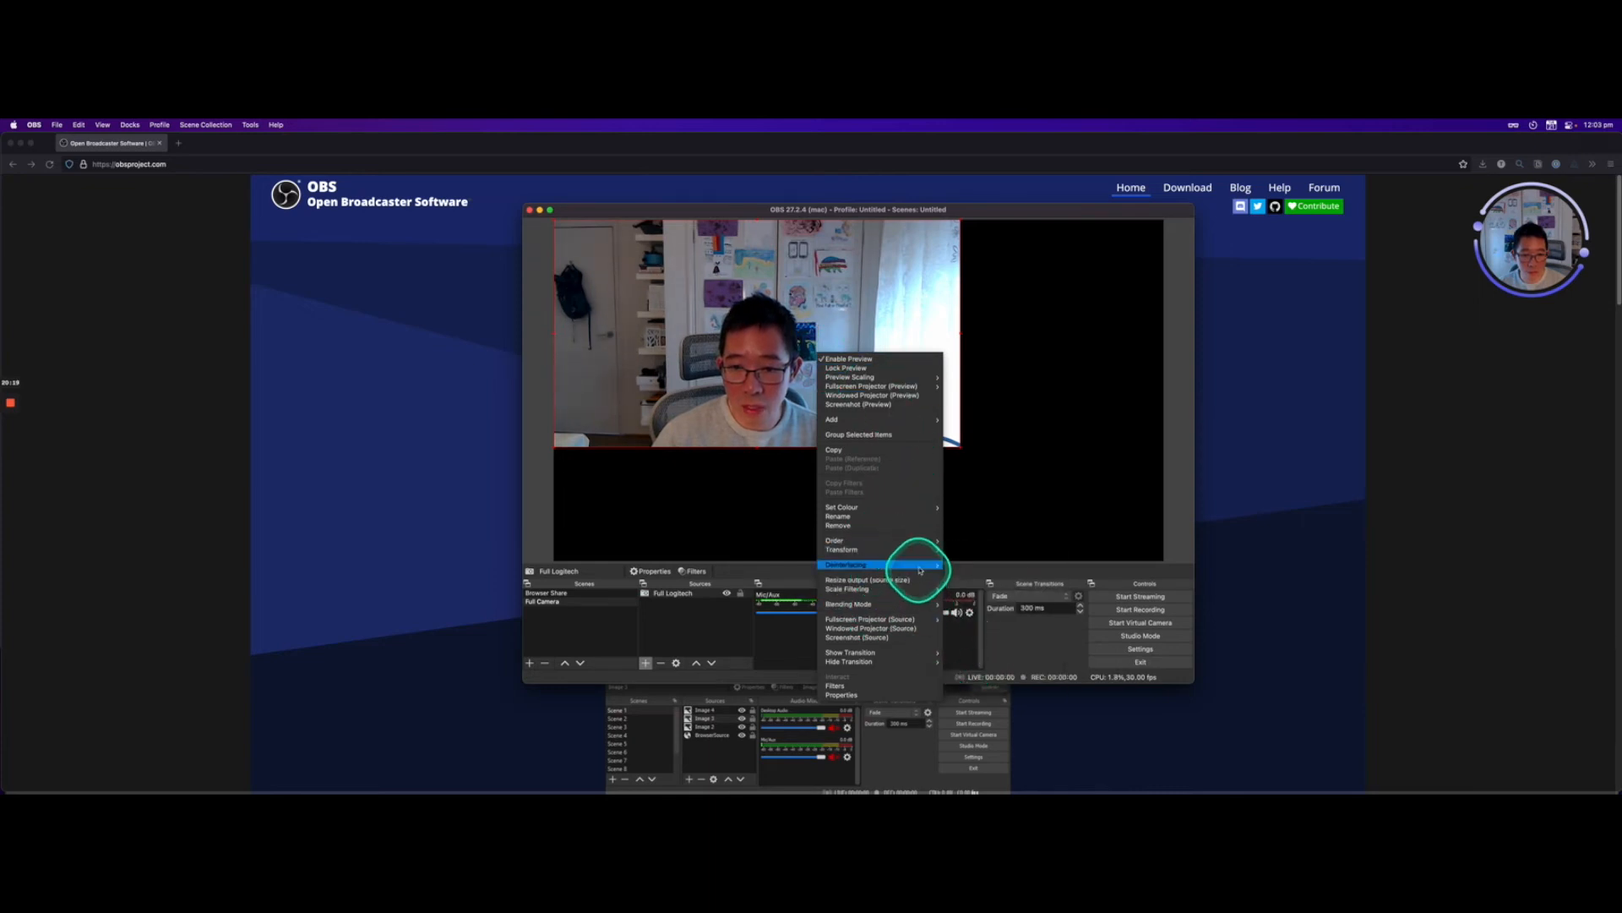
pyautogui.moveTo(924, 550)
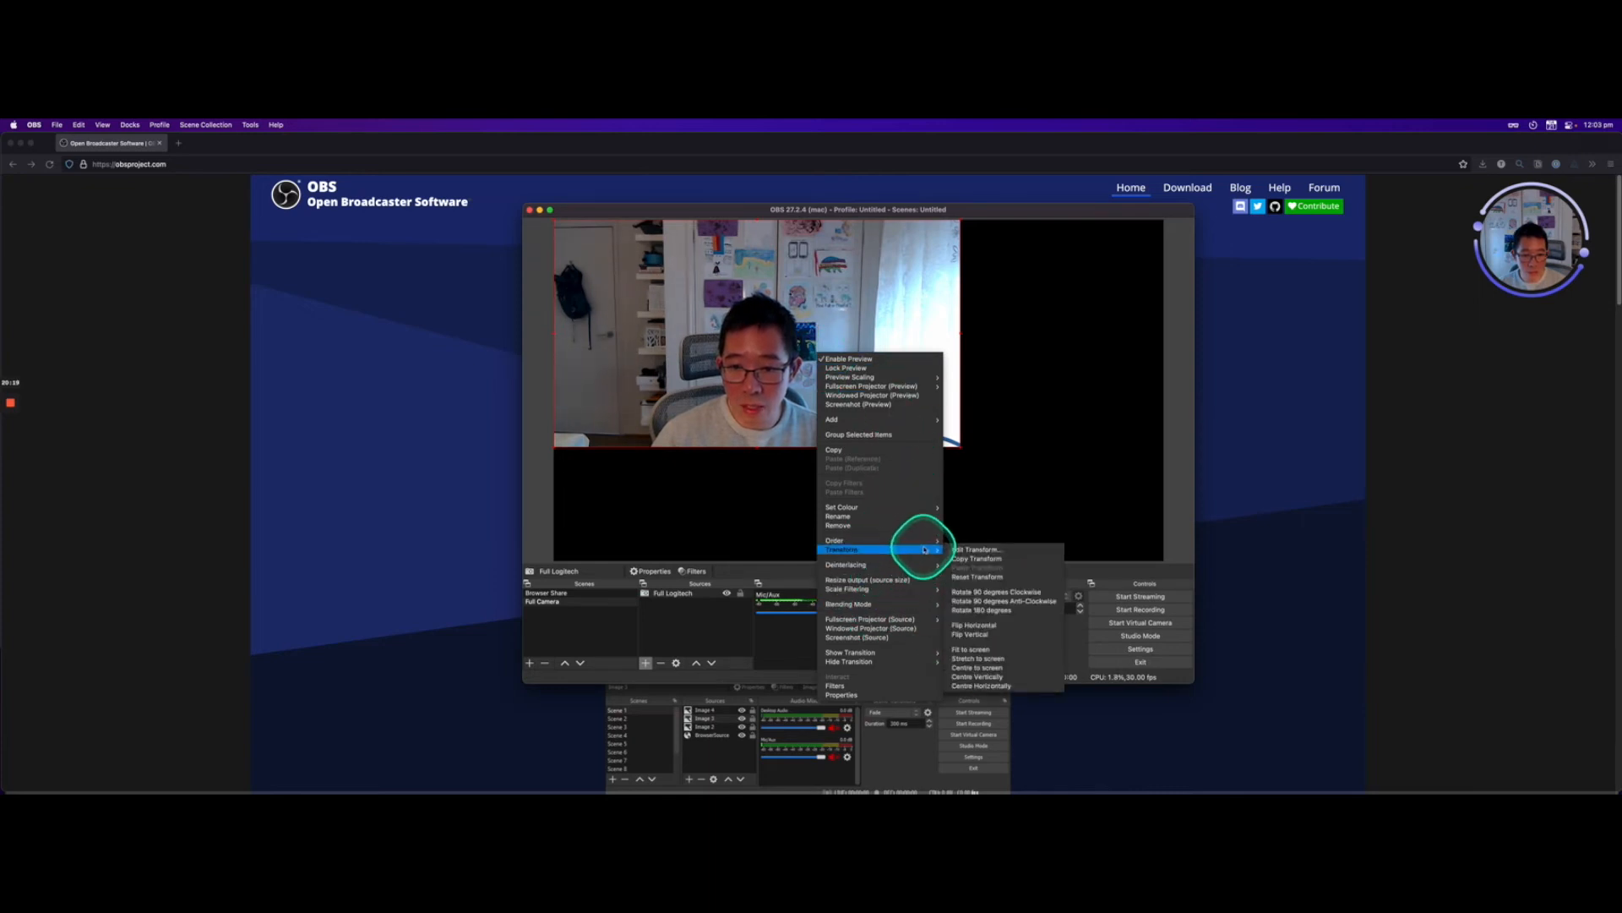
pyautogui.click(977, 652)
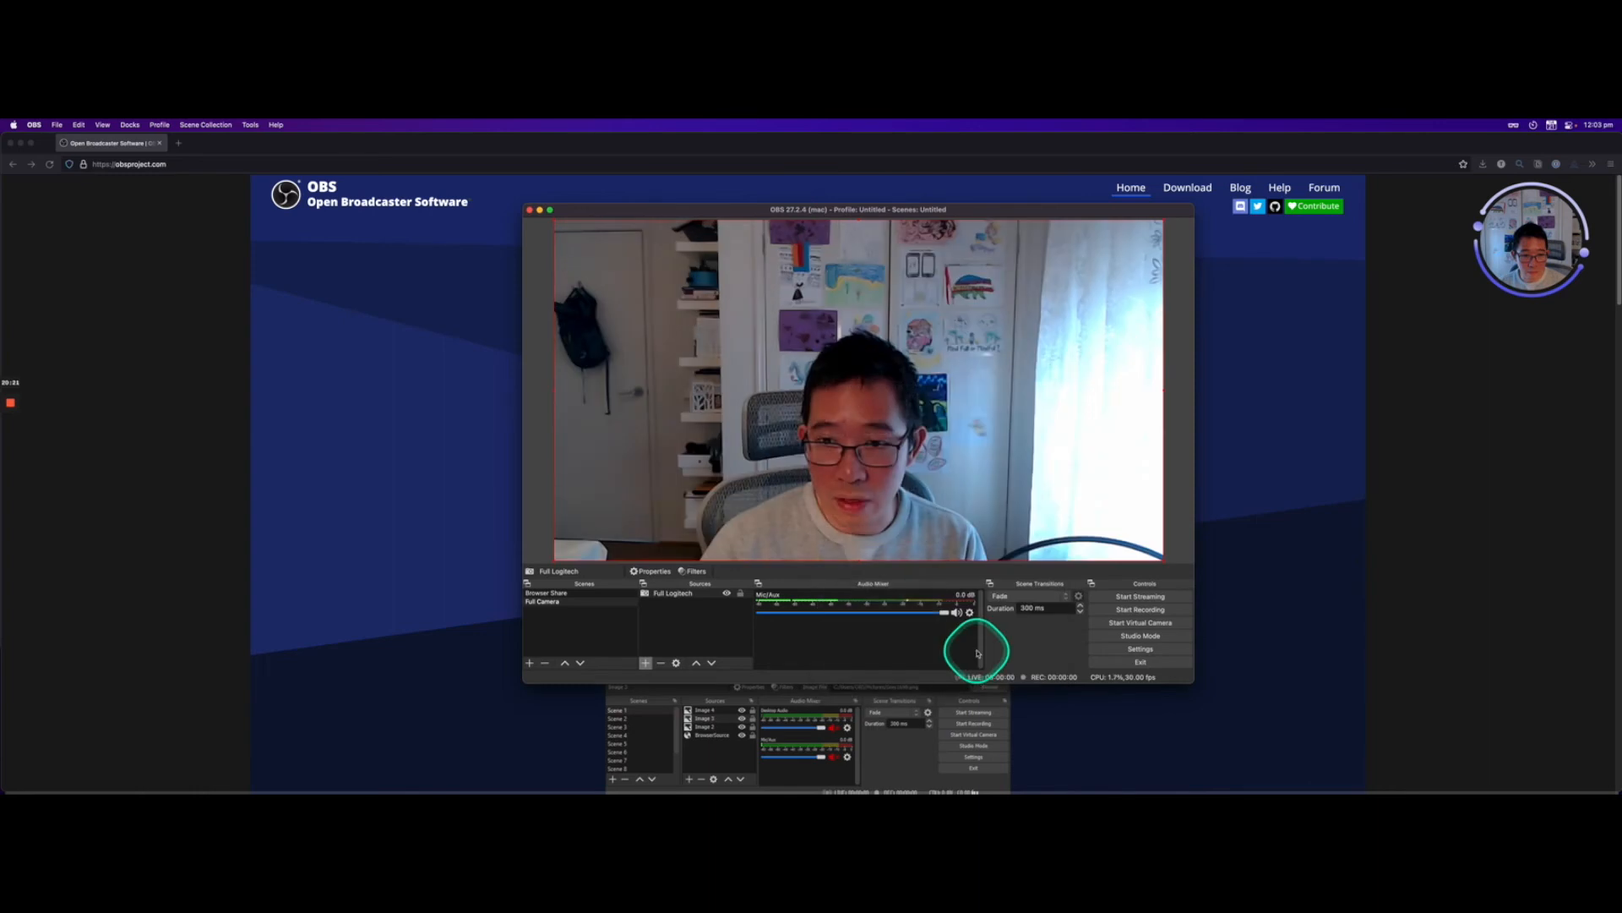
# Preview the switch between the Browser Share and Full Camera scenes, and view the Transition Override options for Browser Share.
pyautogui.click(554, 594)
pyautogui.click(560, 601)
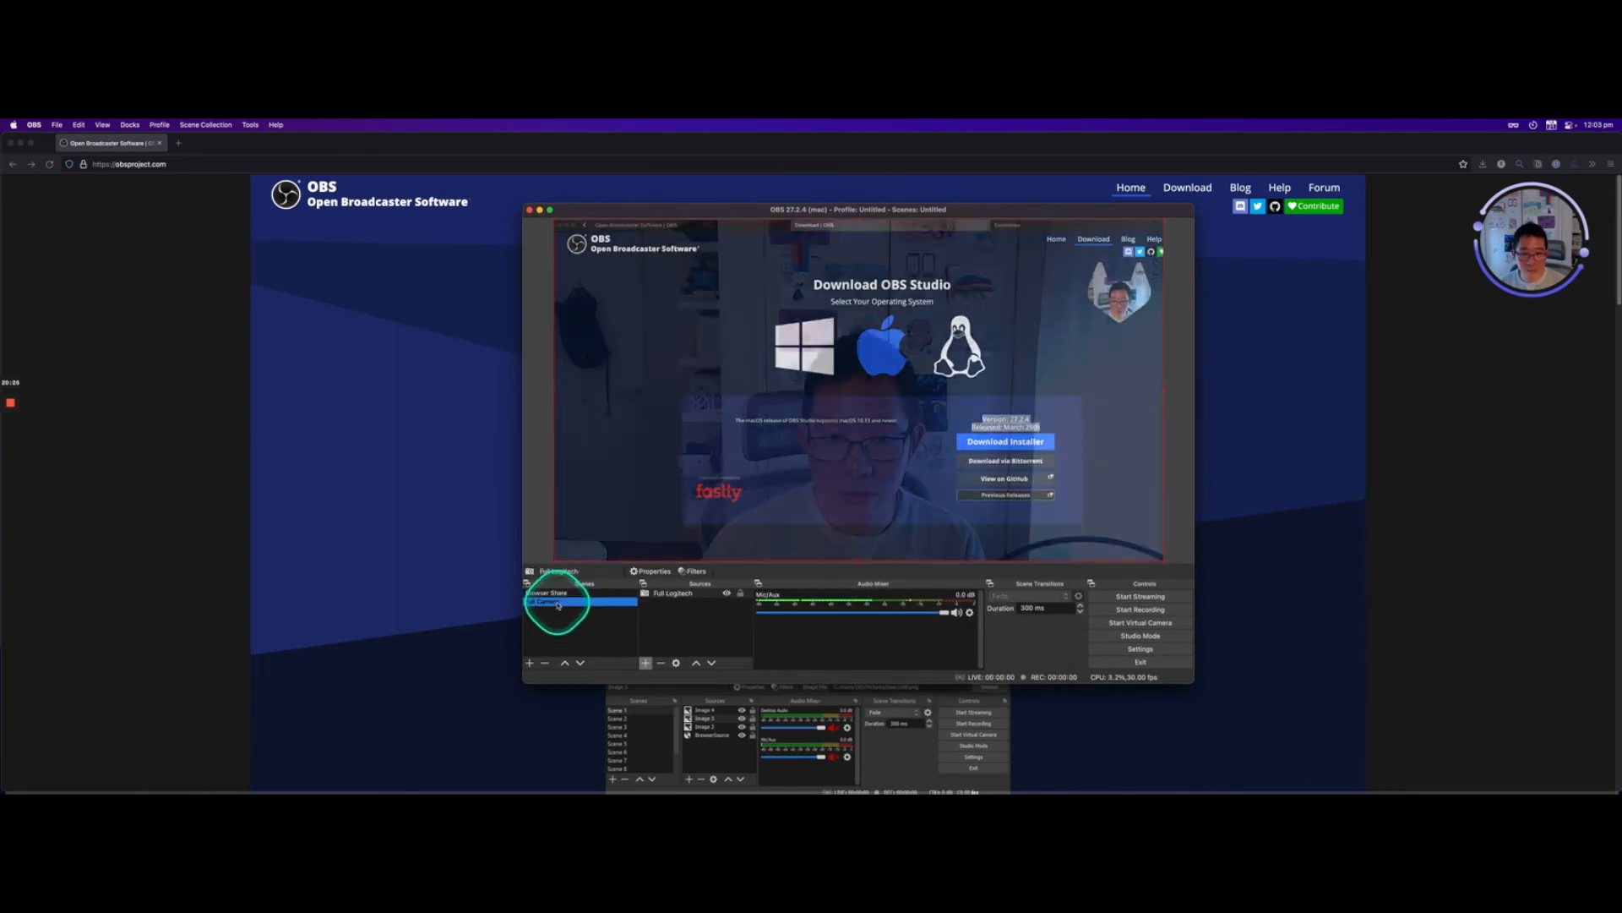
pyautogui.click(561, 594)
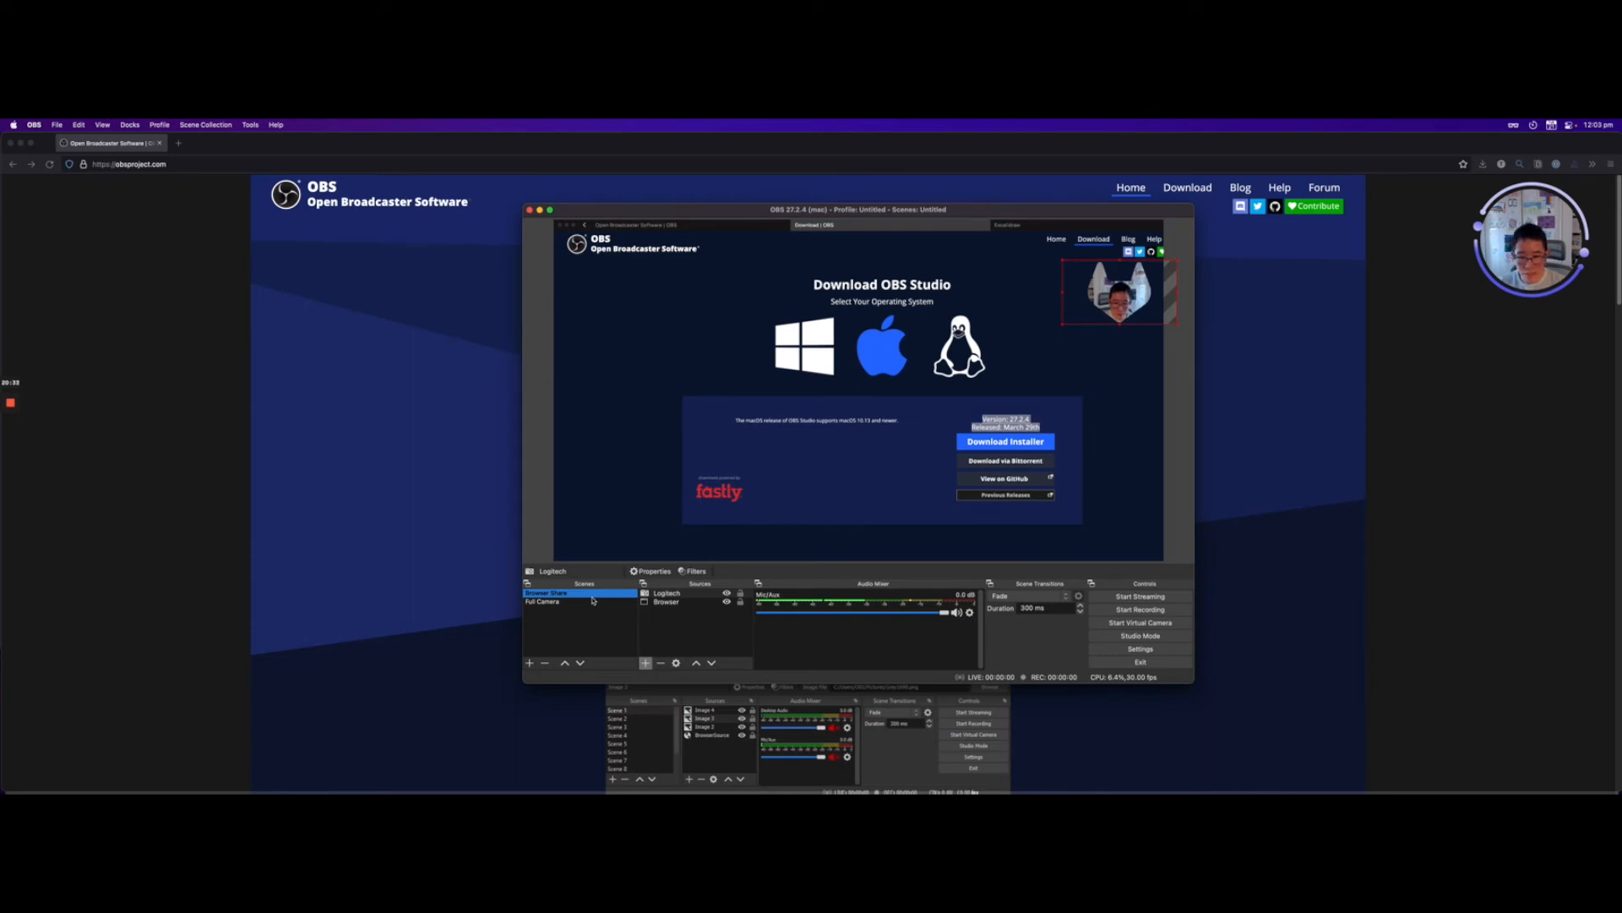
pyautogui.rightClick(592, 595)
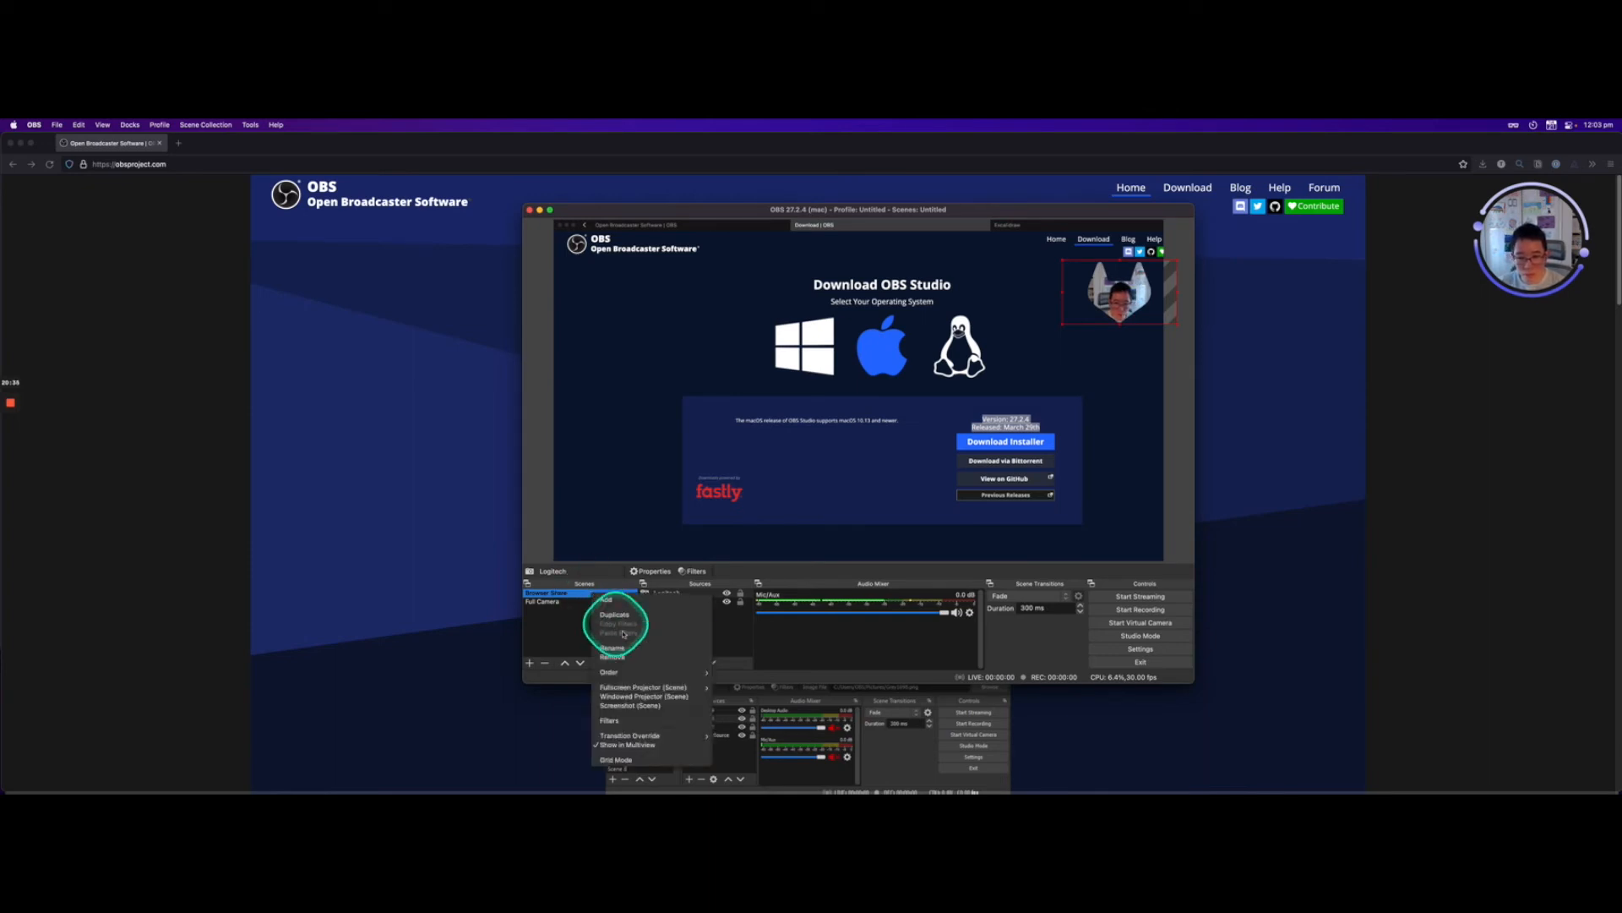
pyautogui.moveTo(661, 739)
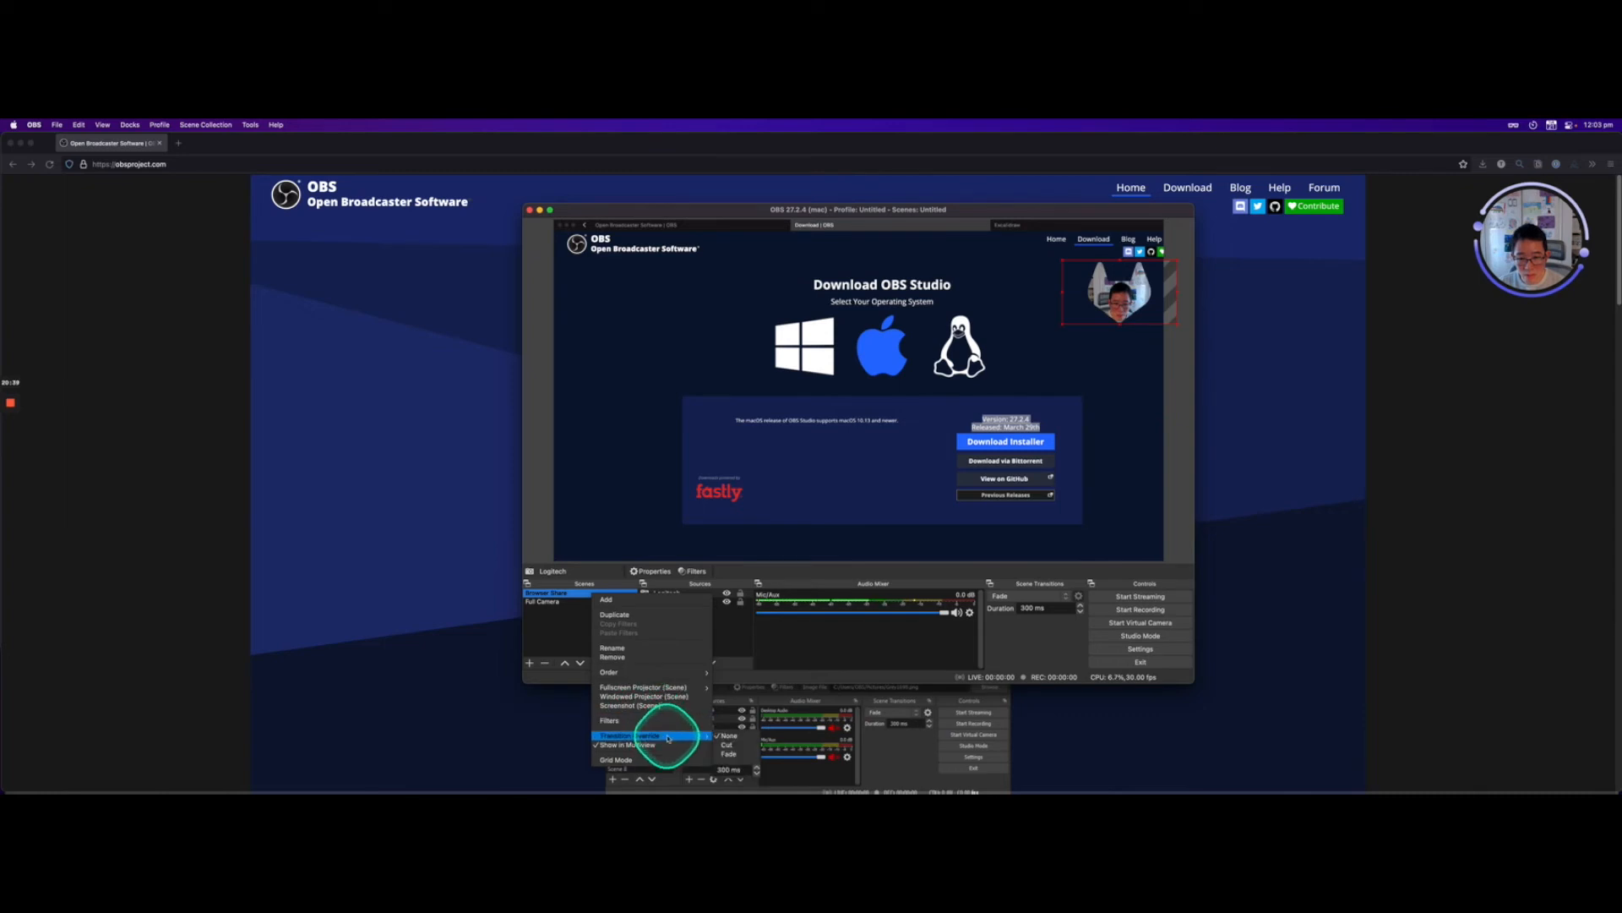
pyautogui.click(564, 605)
pyautogui.click(565, 605)
pyautogui.click(567, 597)
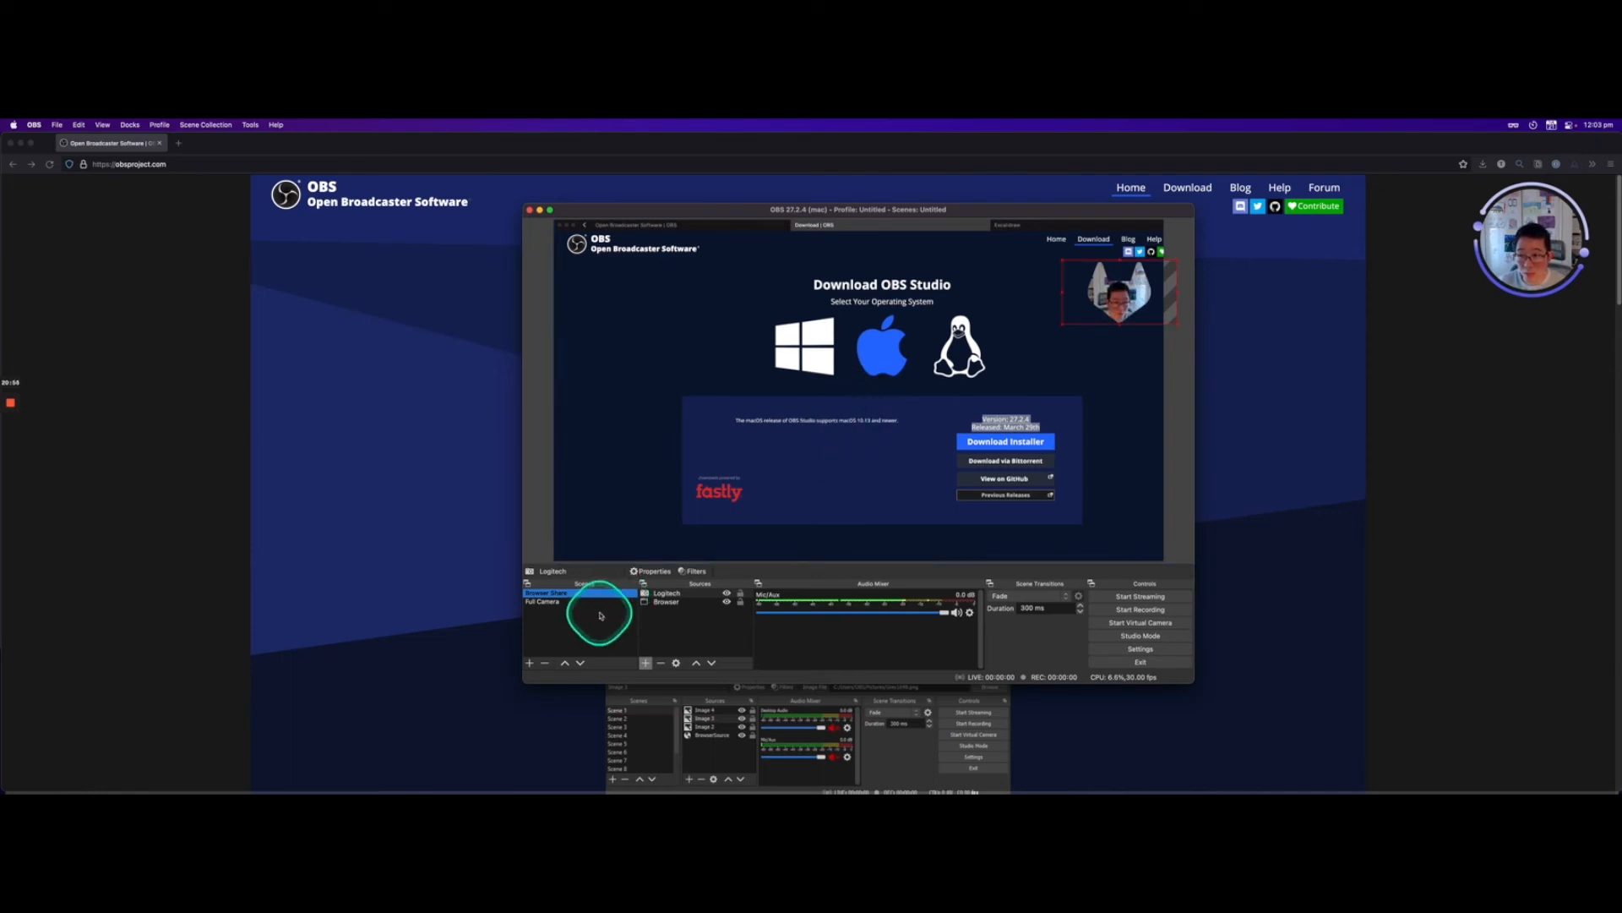
# Create a third scene named "Full Share".
pyautogui.click(531, 663)
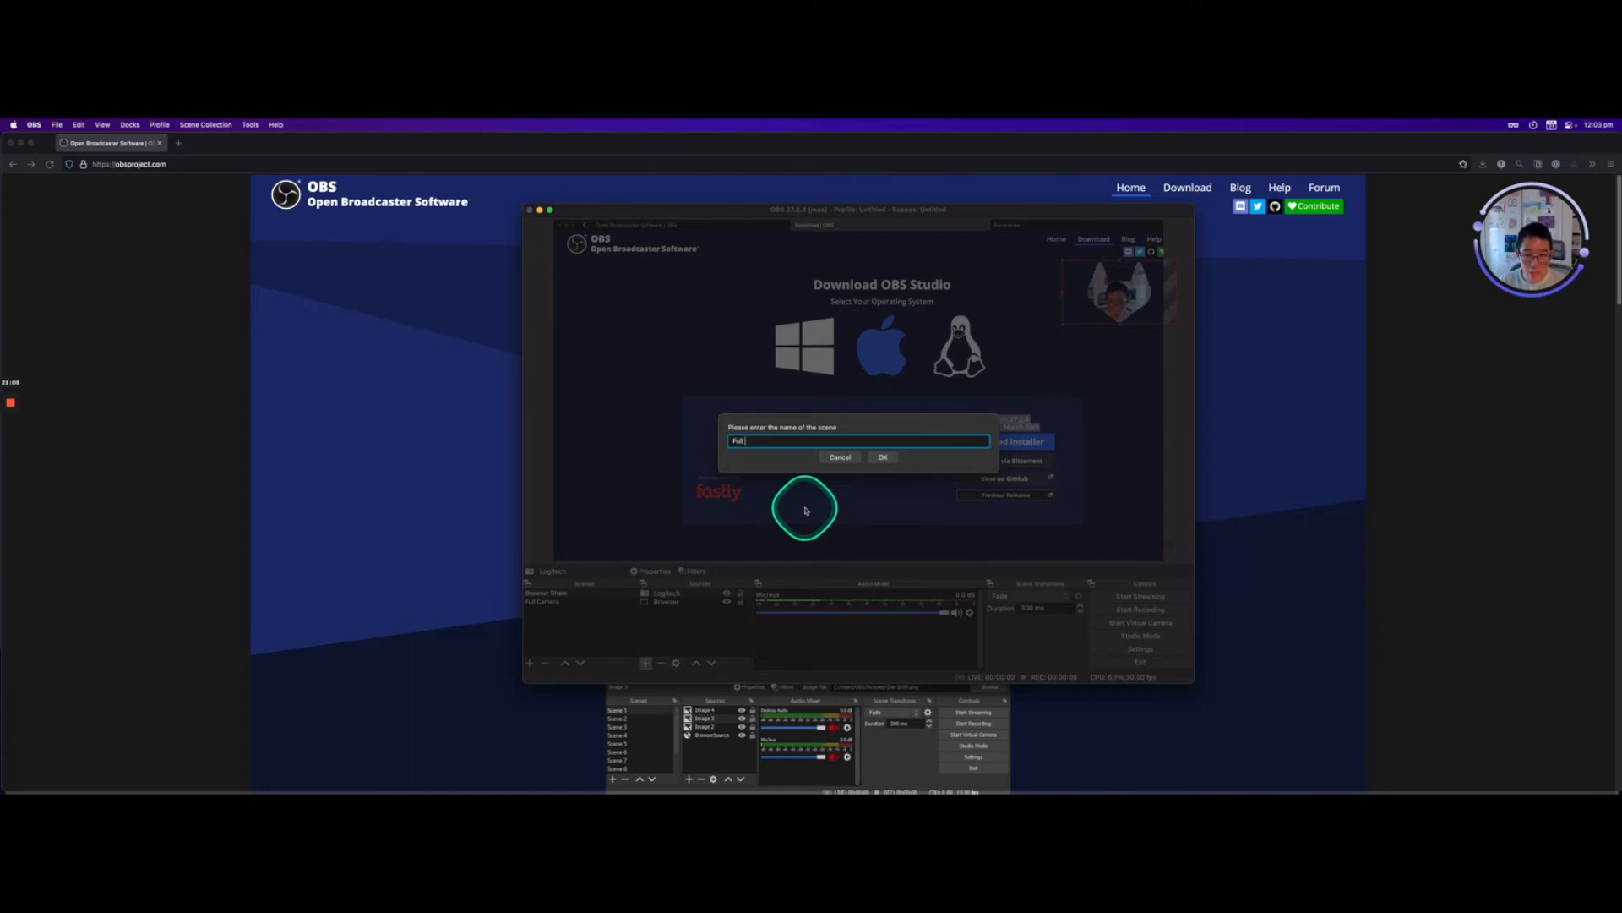
pyautogui.write('Full Share')
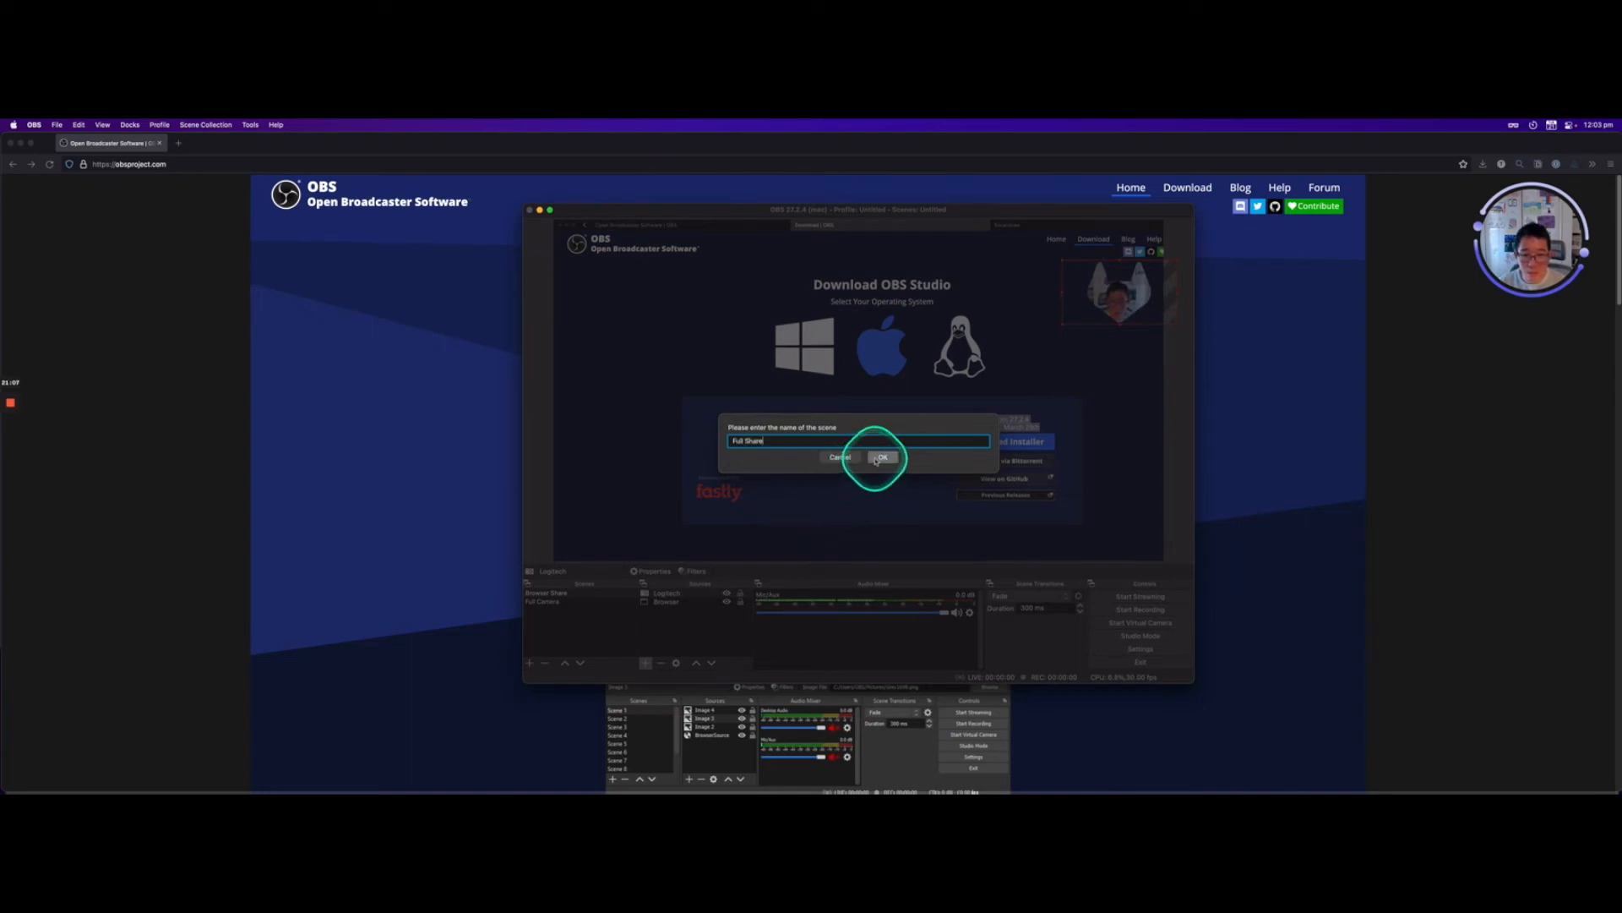
pyautogui.click(882, 458)
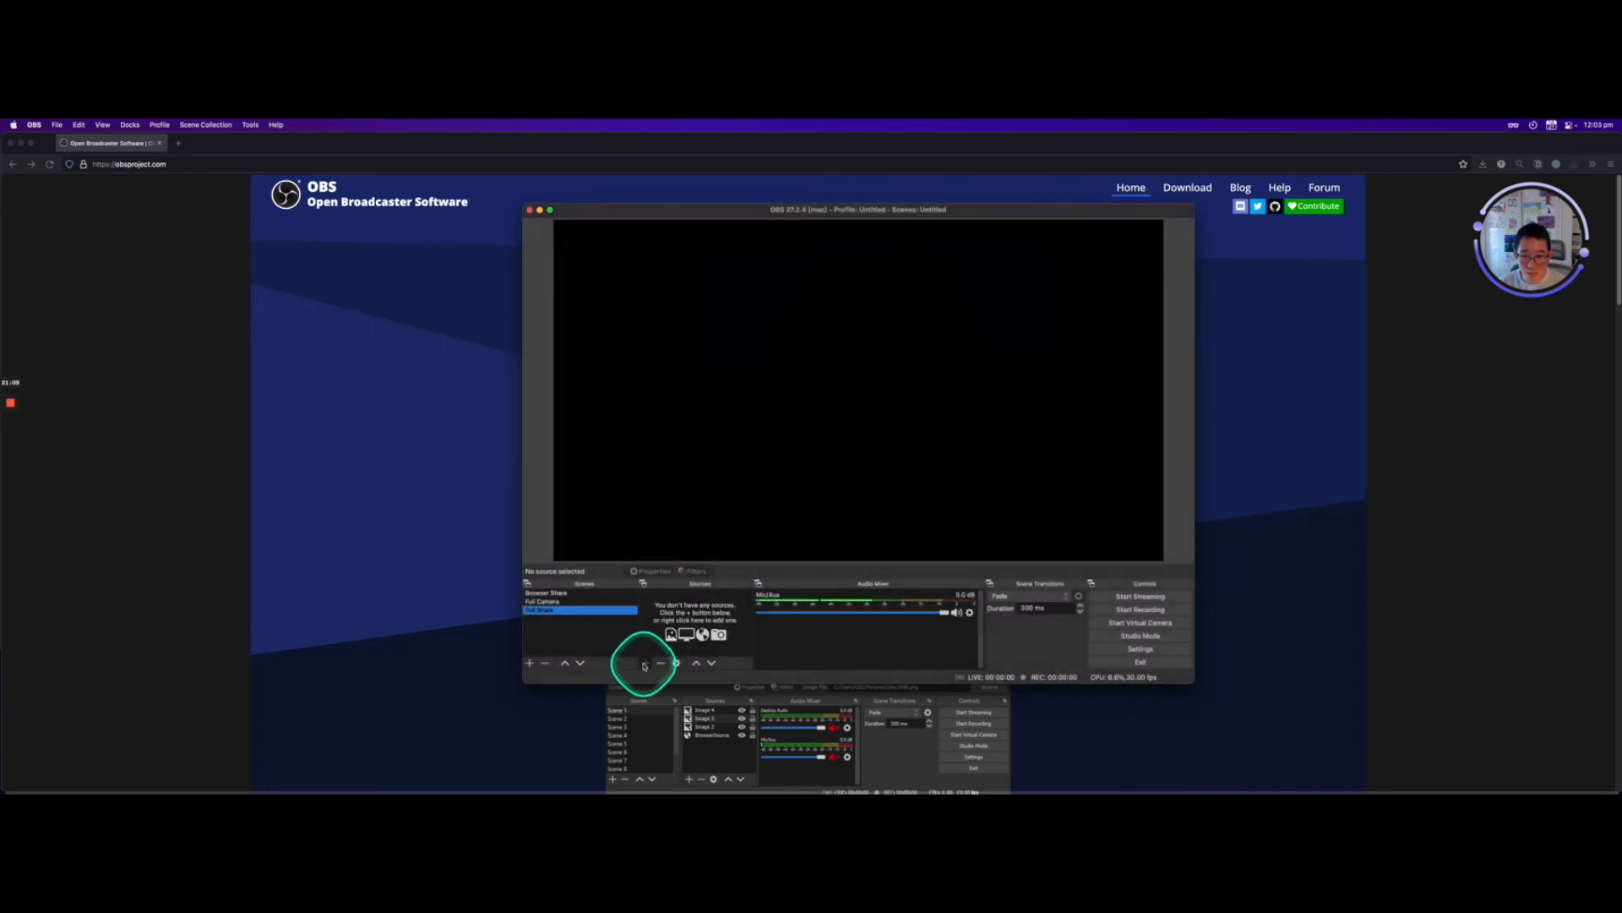
# Add the existing Logitech video capture source to the Full Share scene and shrink it into the canvas's upper-right corner.
pyautogui.click(645, 664)
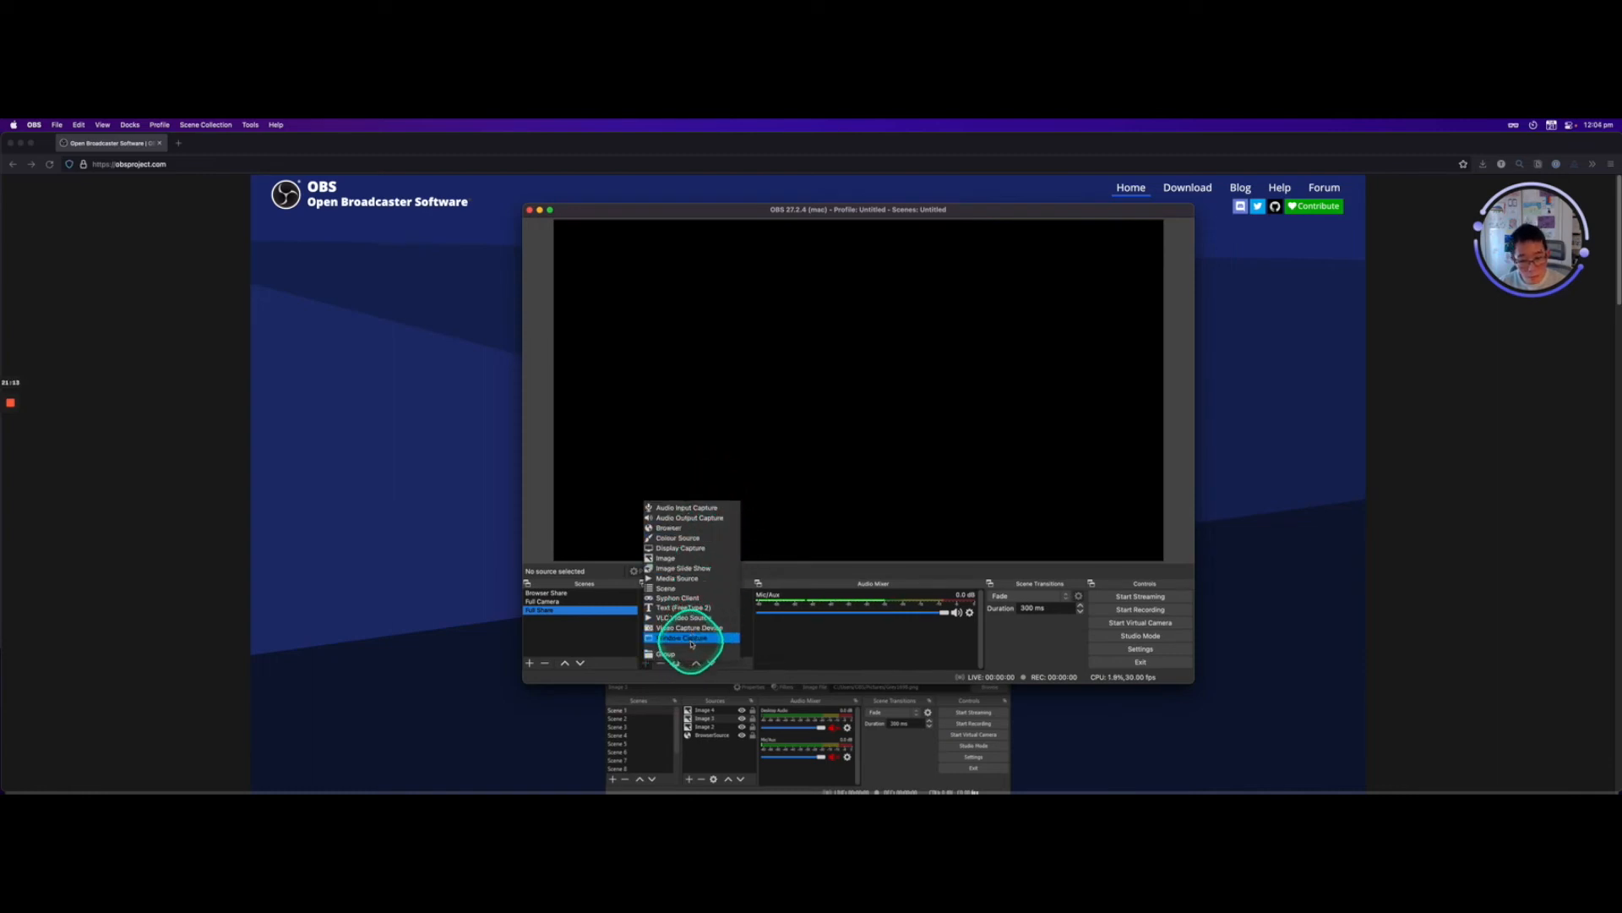
pyautogui.click(678, 629)
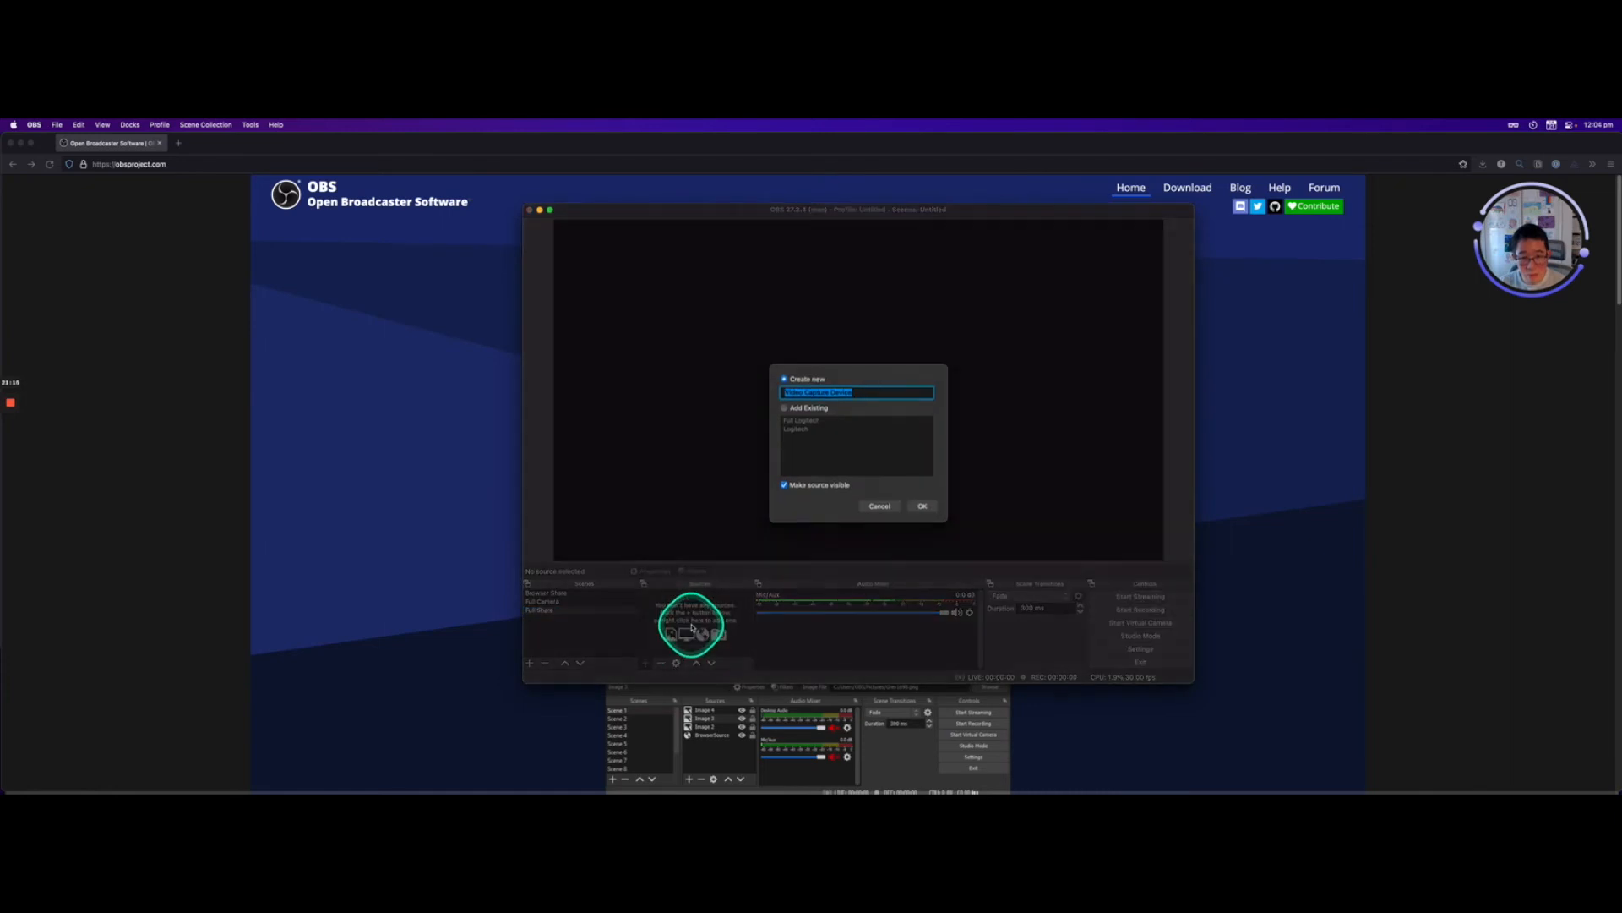
pyautogui.click(785, 407)
pyautogui.click(790, 429)
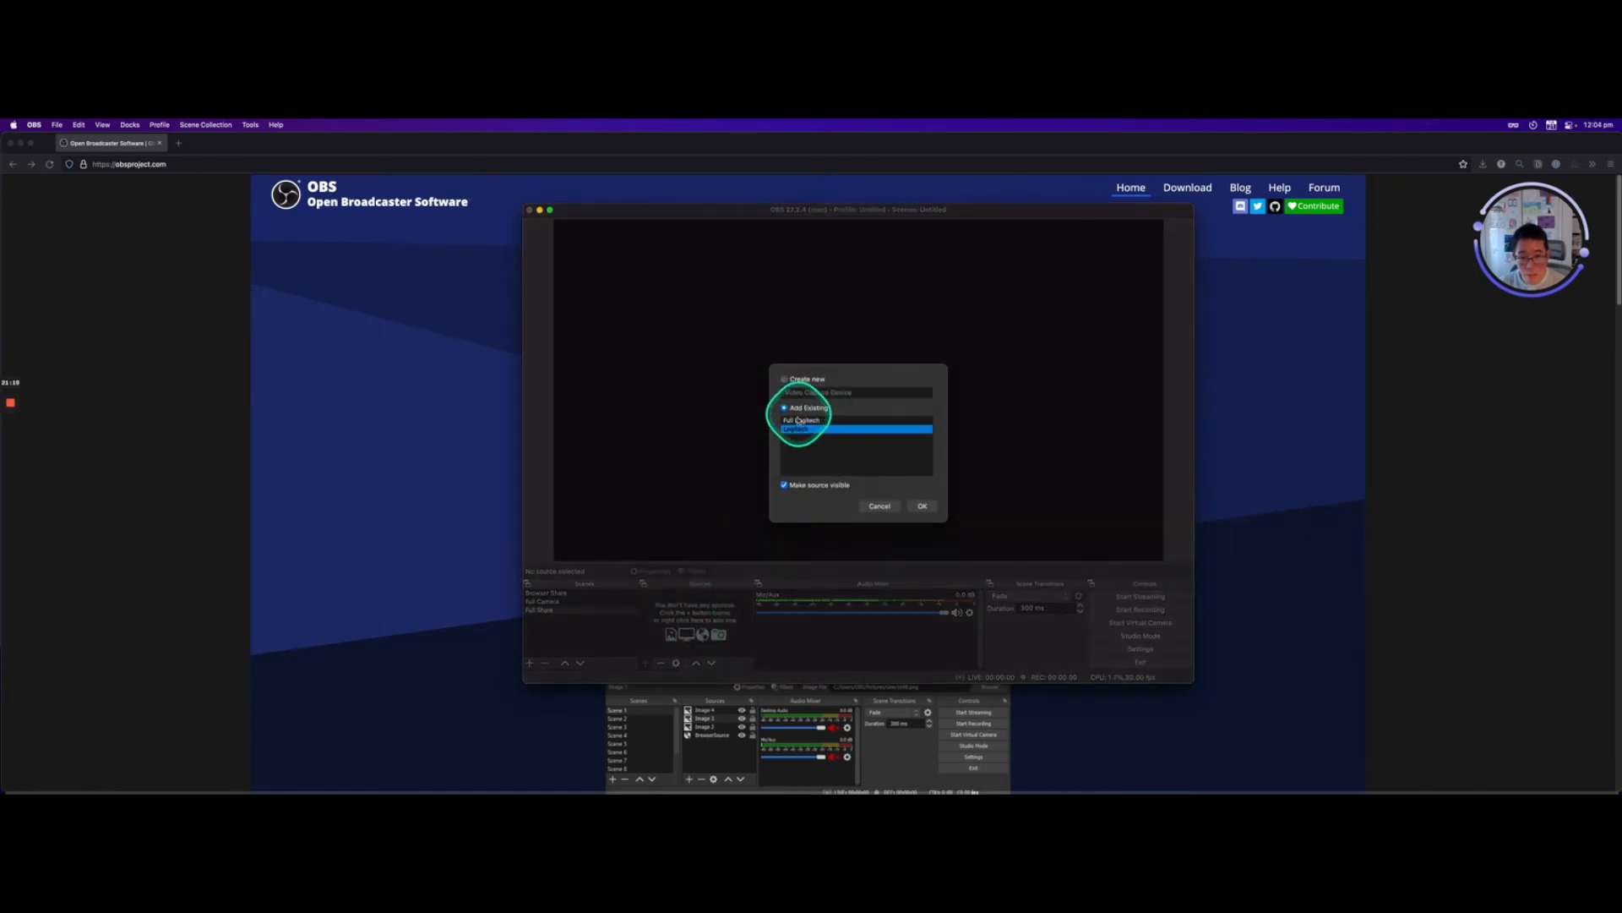
pyautogui.click(922, 506)
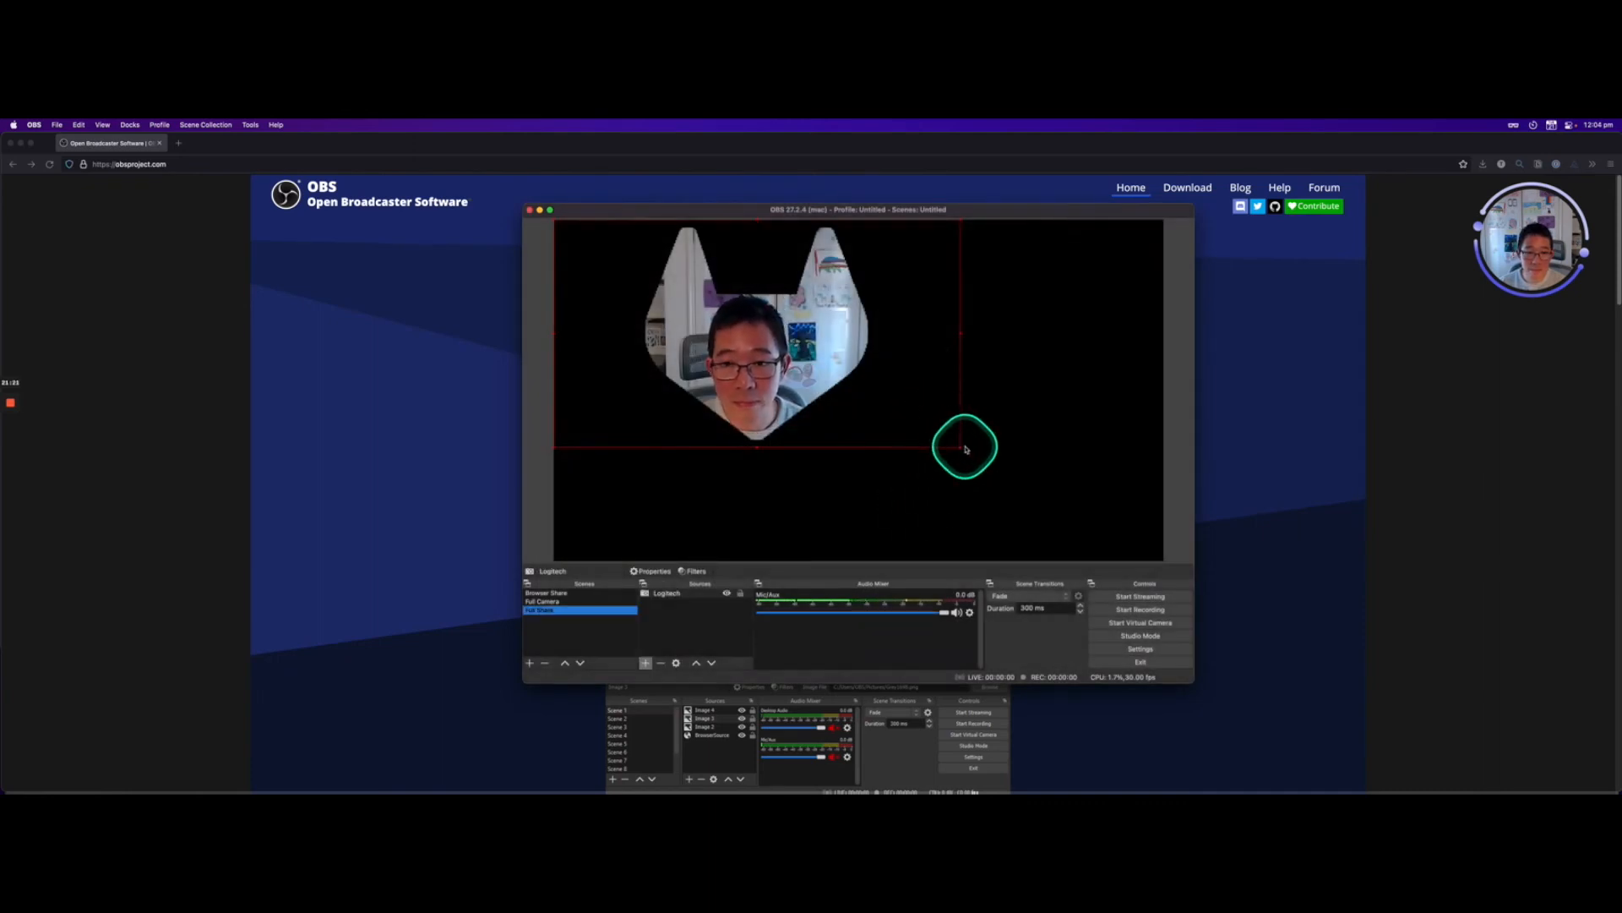
pyautogui.moveTo(960, 447); pyautogui.dragTo(1106, 268)
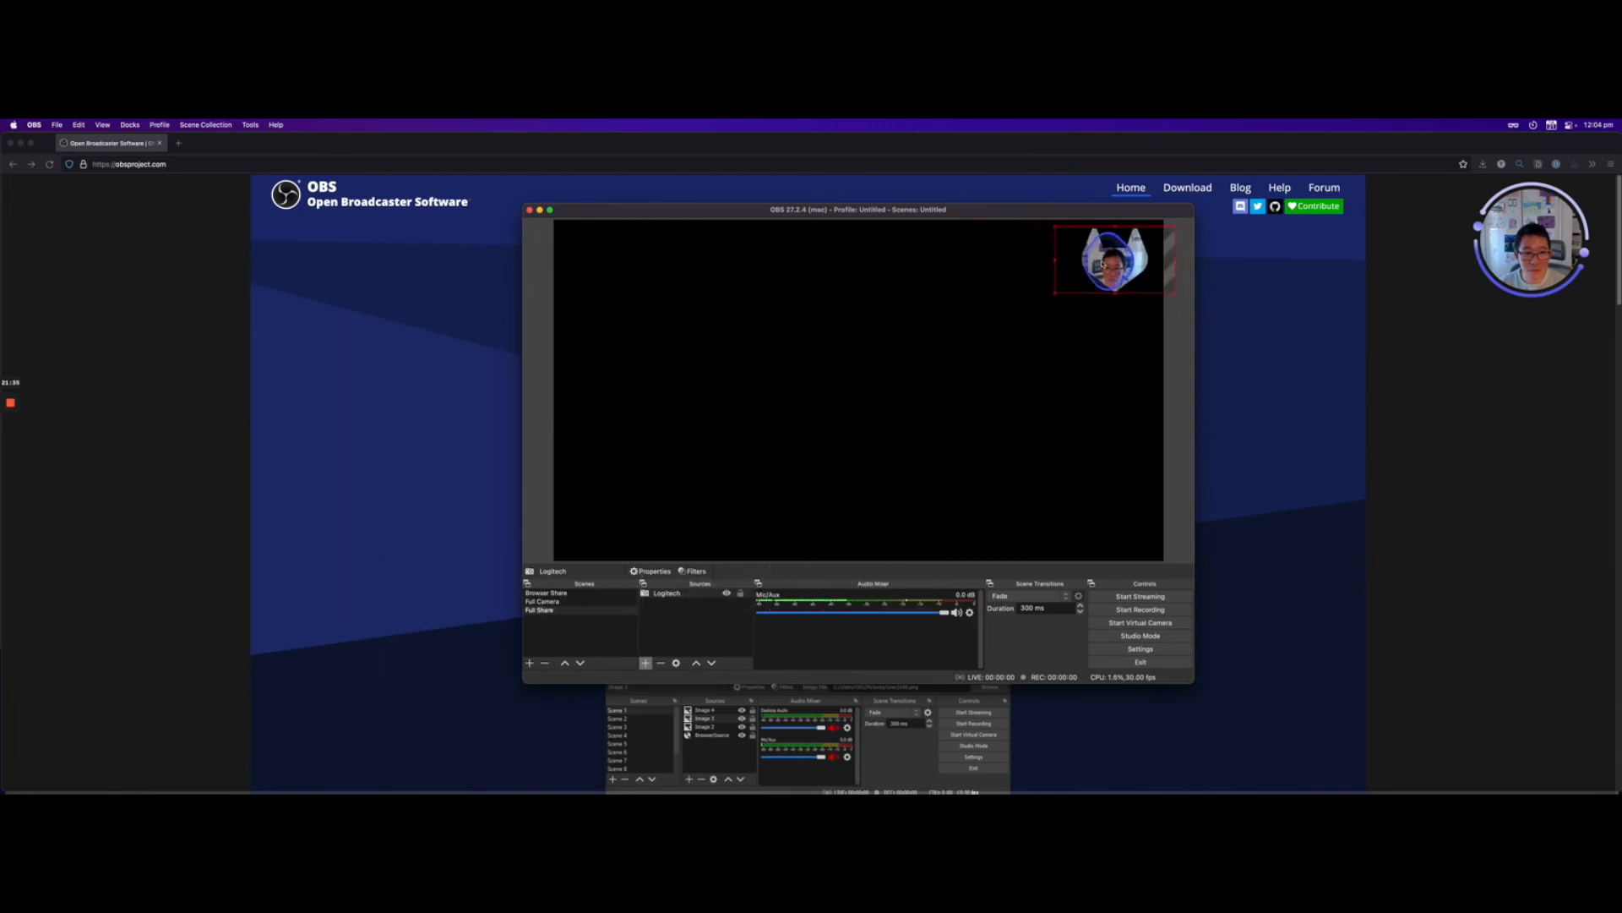
pyautogui.click(667, 633)
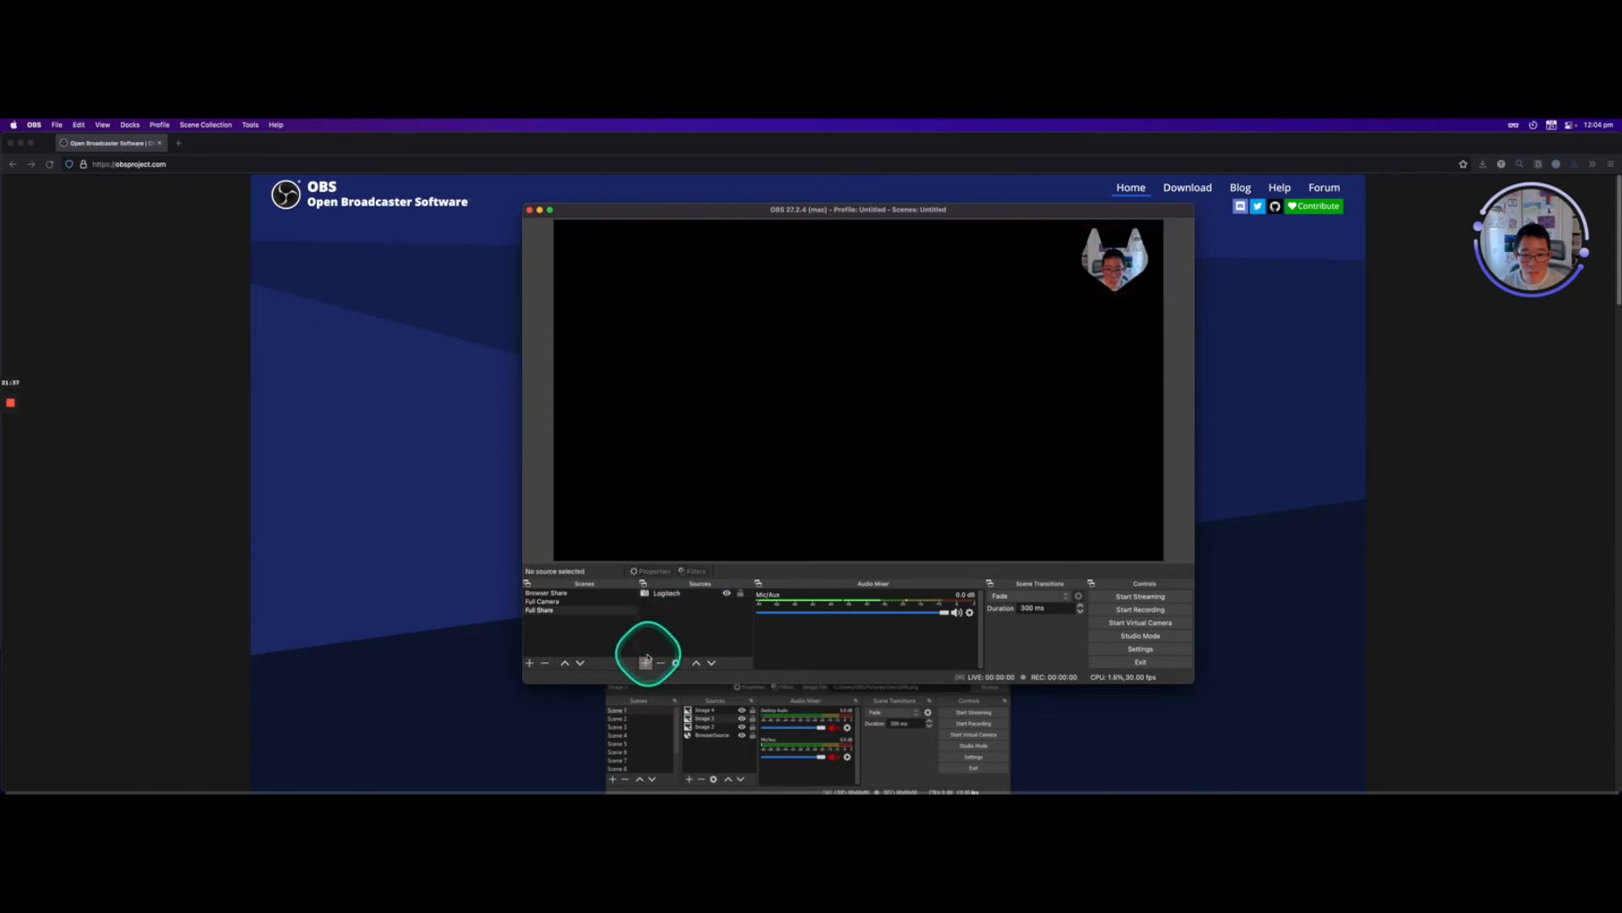
# Add a new Display Capture source named "Full Screen" to the Full Share scene, moving its properties window off the preview.
pyautogui.click(646, 663)
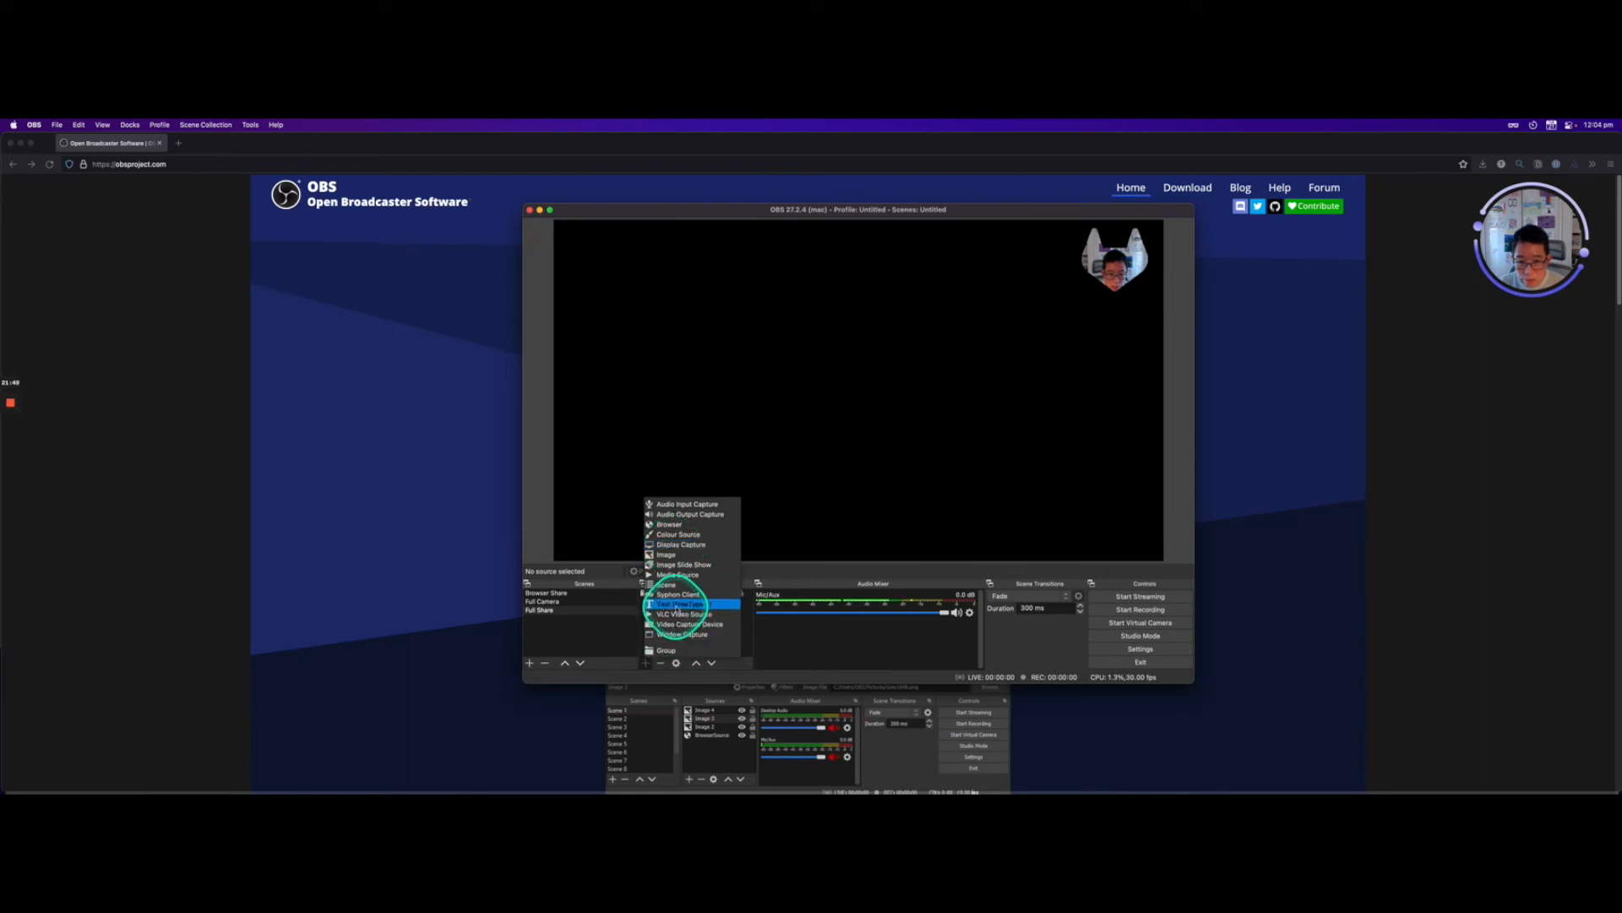
pyautogui.click(677, 544)
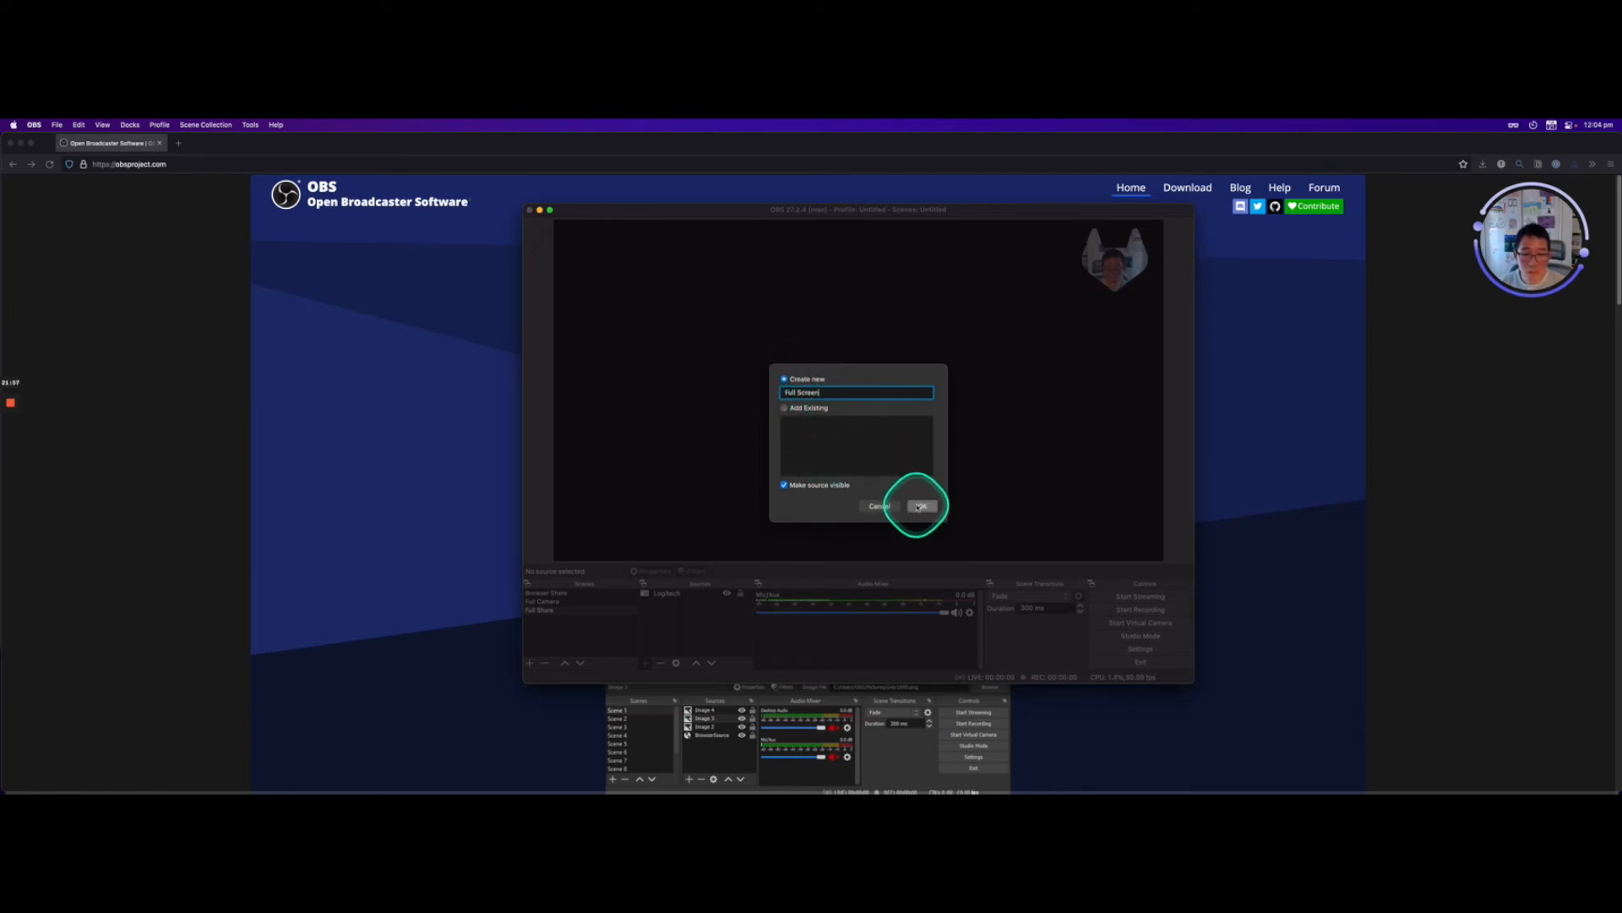
pyautogui.click(918, 506)
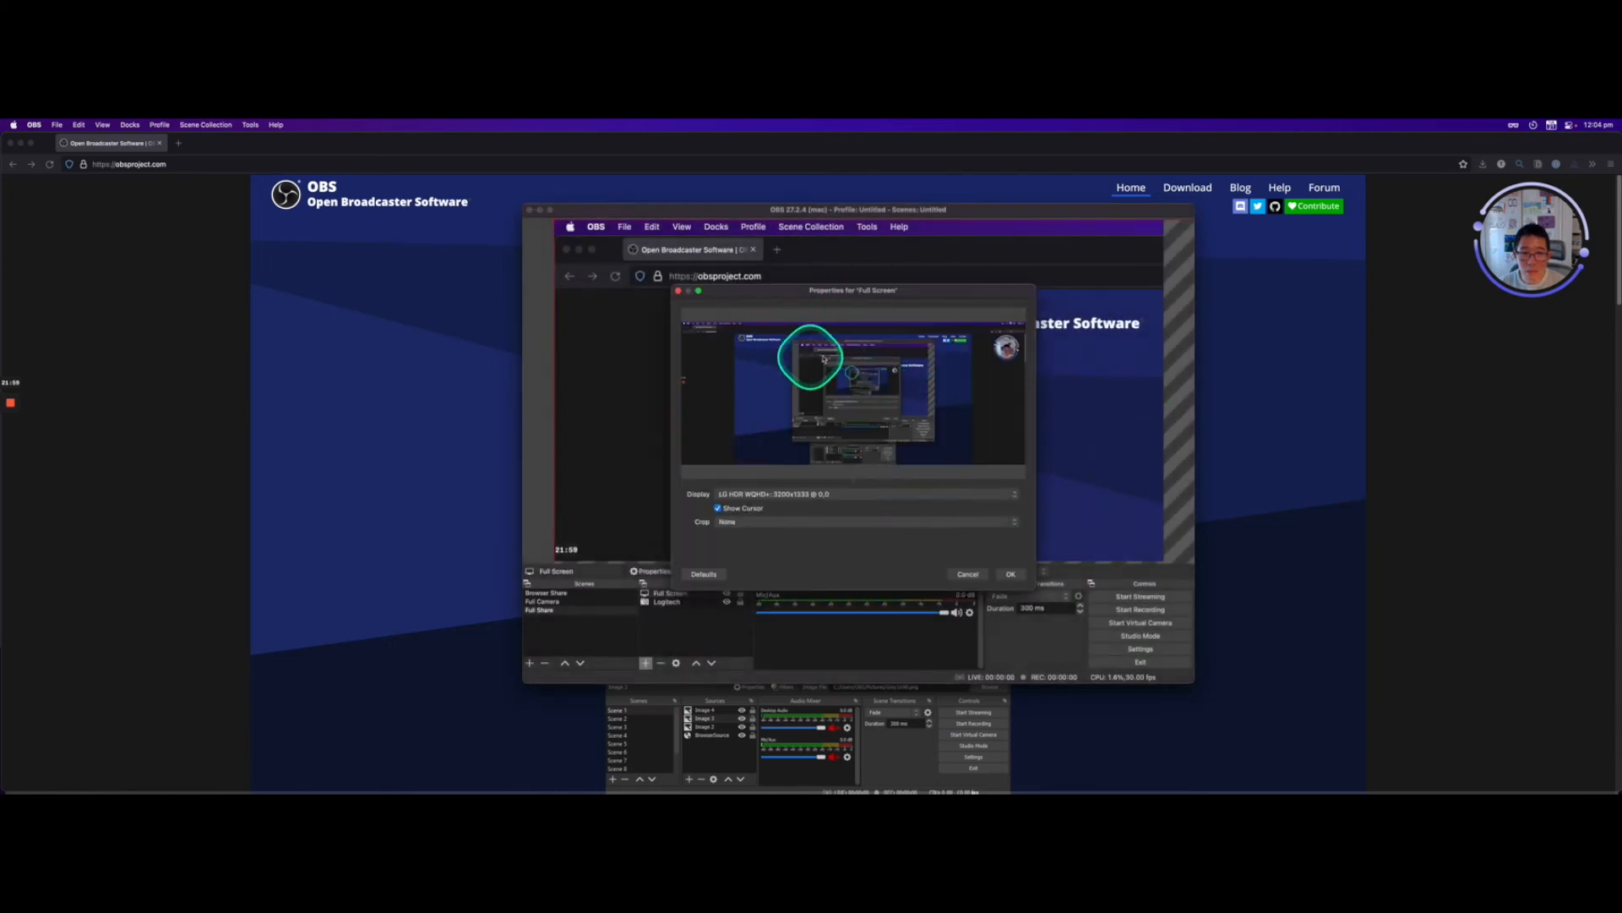
pyautogui.moveTo(790, 290); pyautogui.dragTo(992, 305)
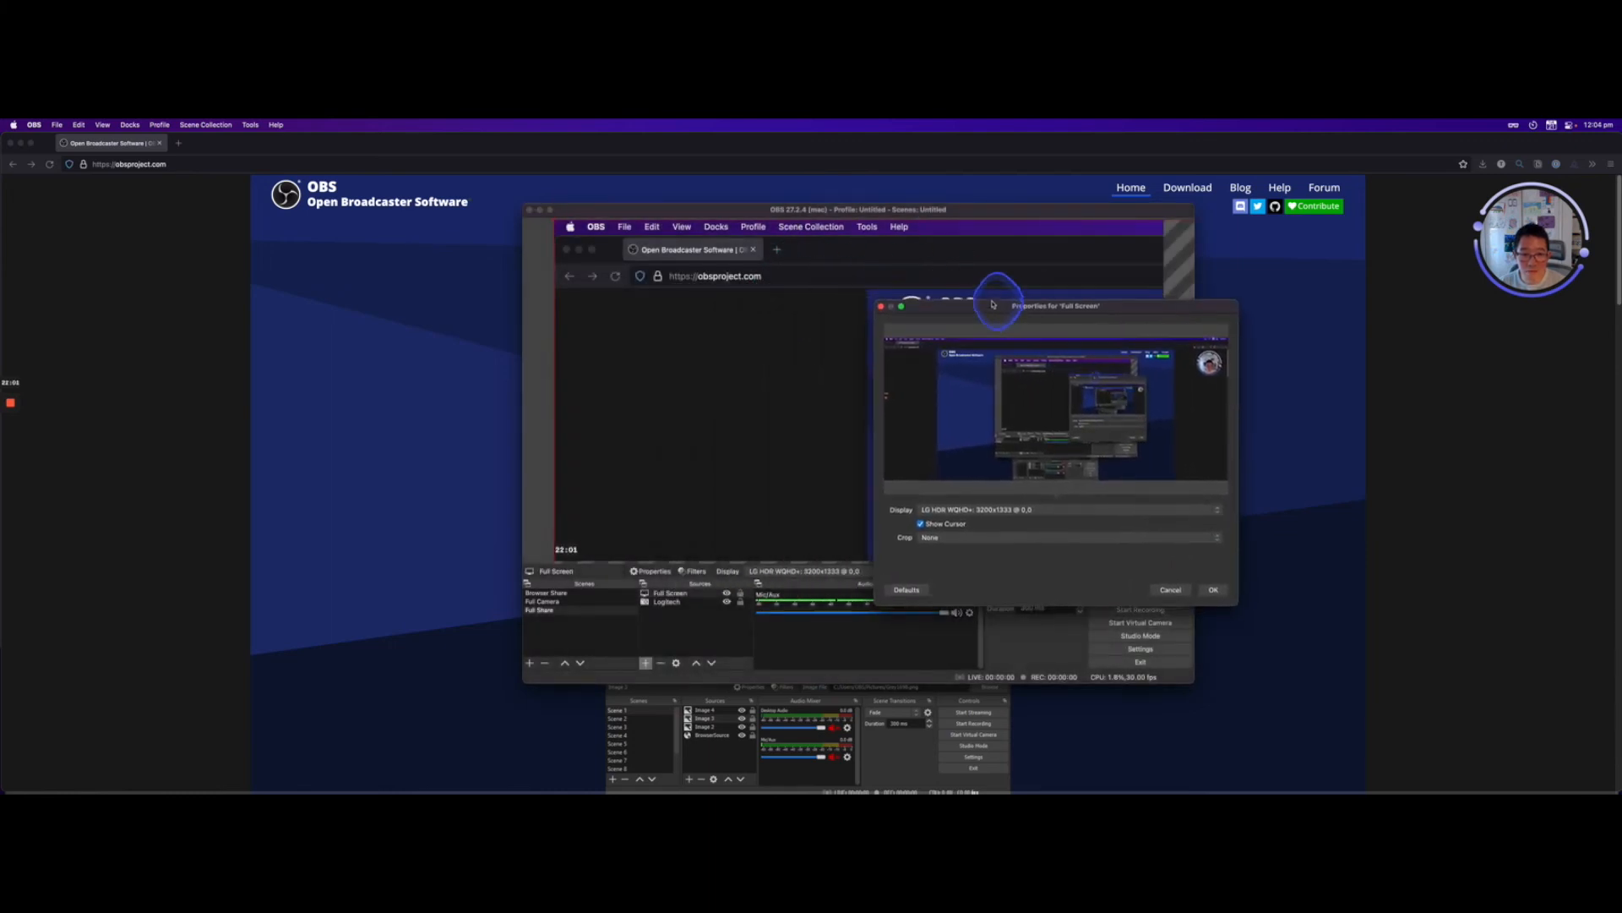
# Try the built-in Retina display as the Full Screen source's display and return to the LG HDR WQHD+ monitor.
pyautogui.click(933, 509)
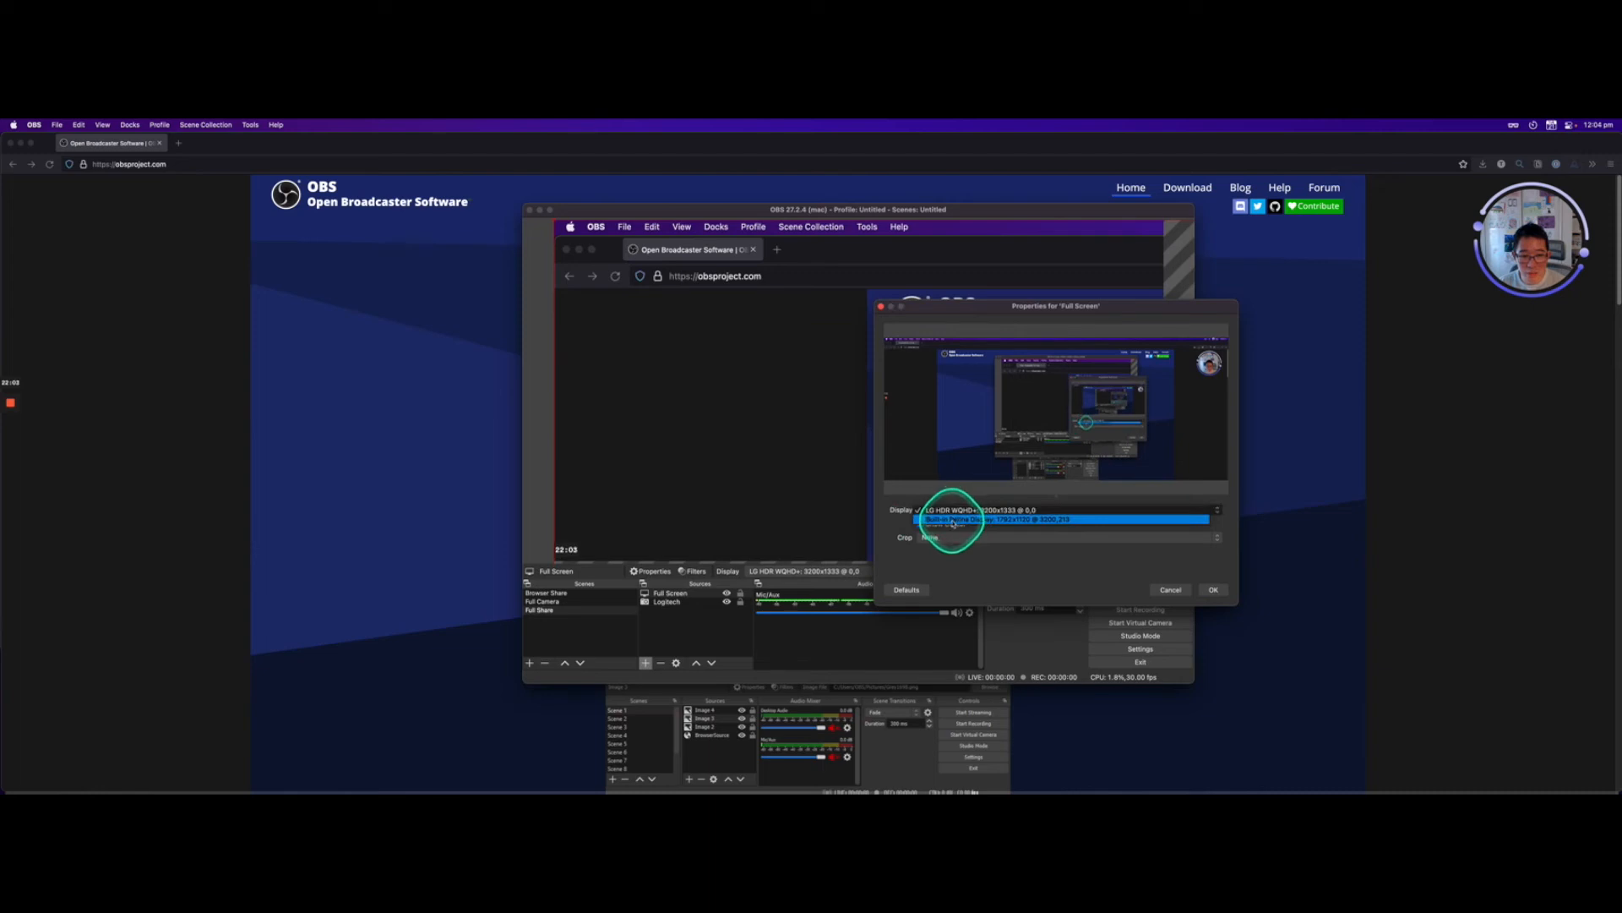
pyautogui.click(953, 521)
pyautogui.click(954, 511)
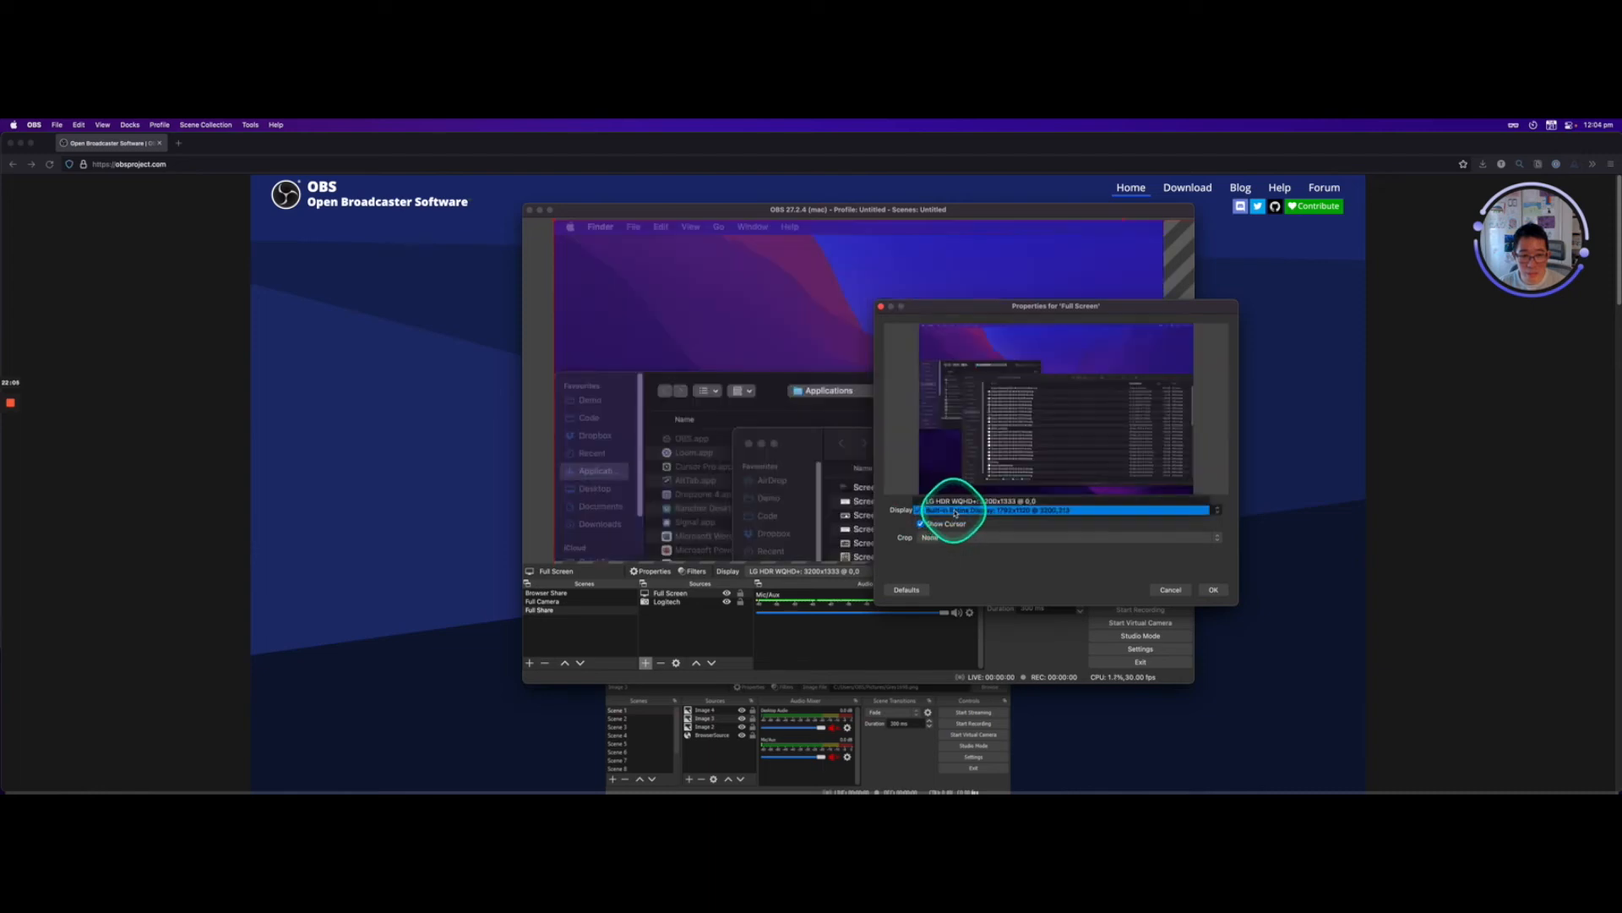
pyautogui.click(952, 501)
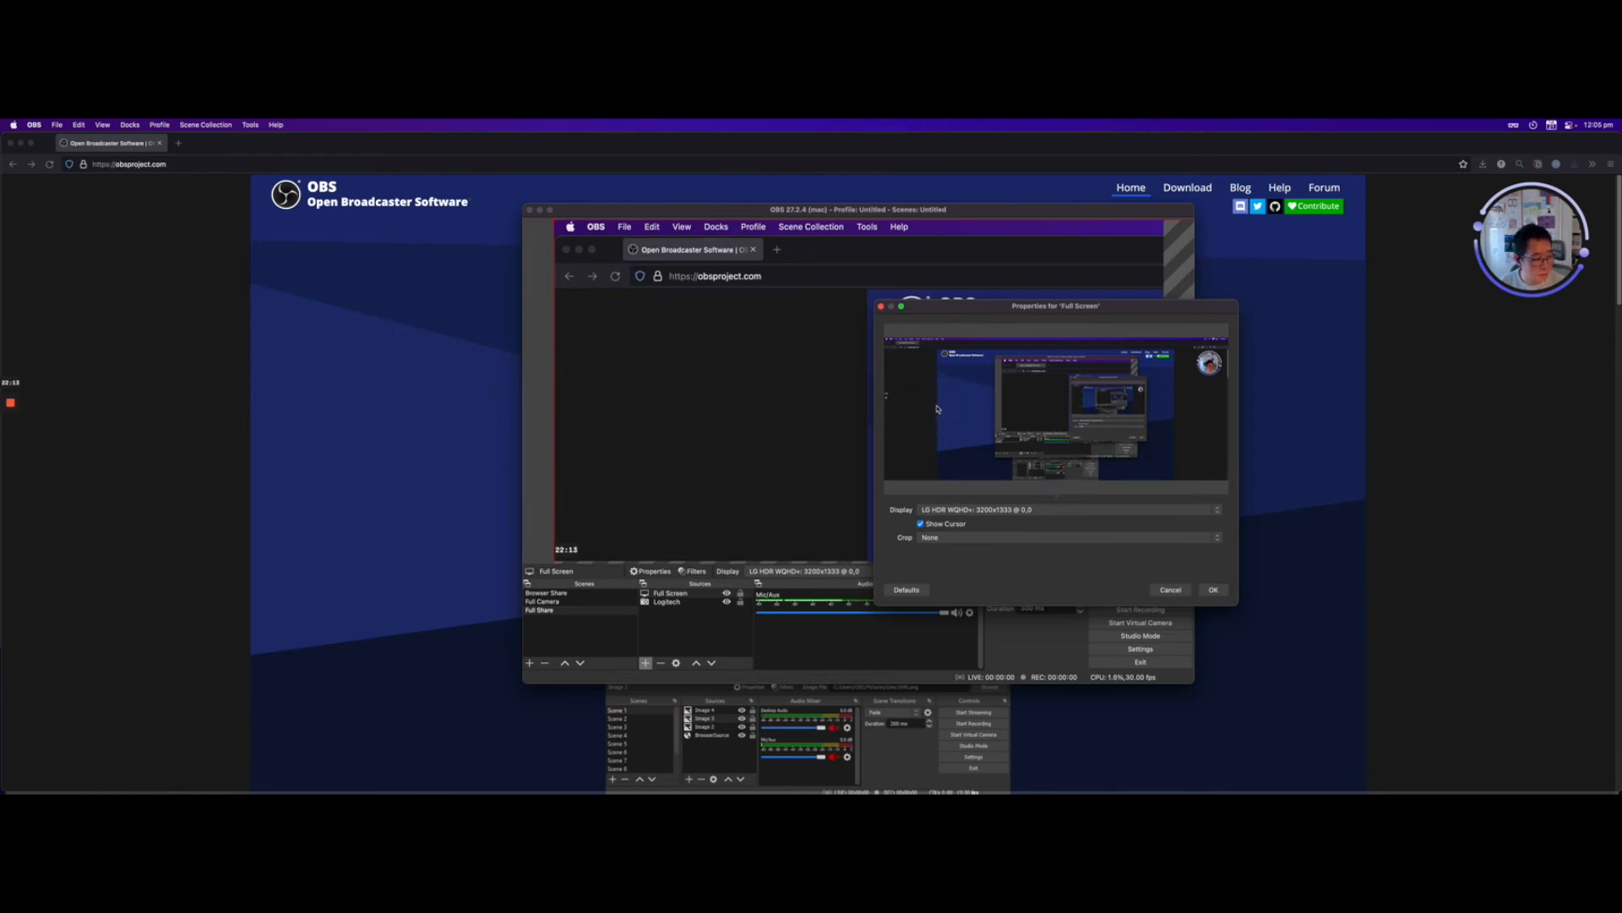
# Review the crop options for the Full Screen source, keep the crop at None, and accept its properties.
pyautogui.click(1088, 539)
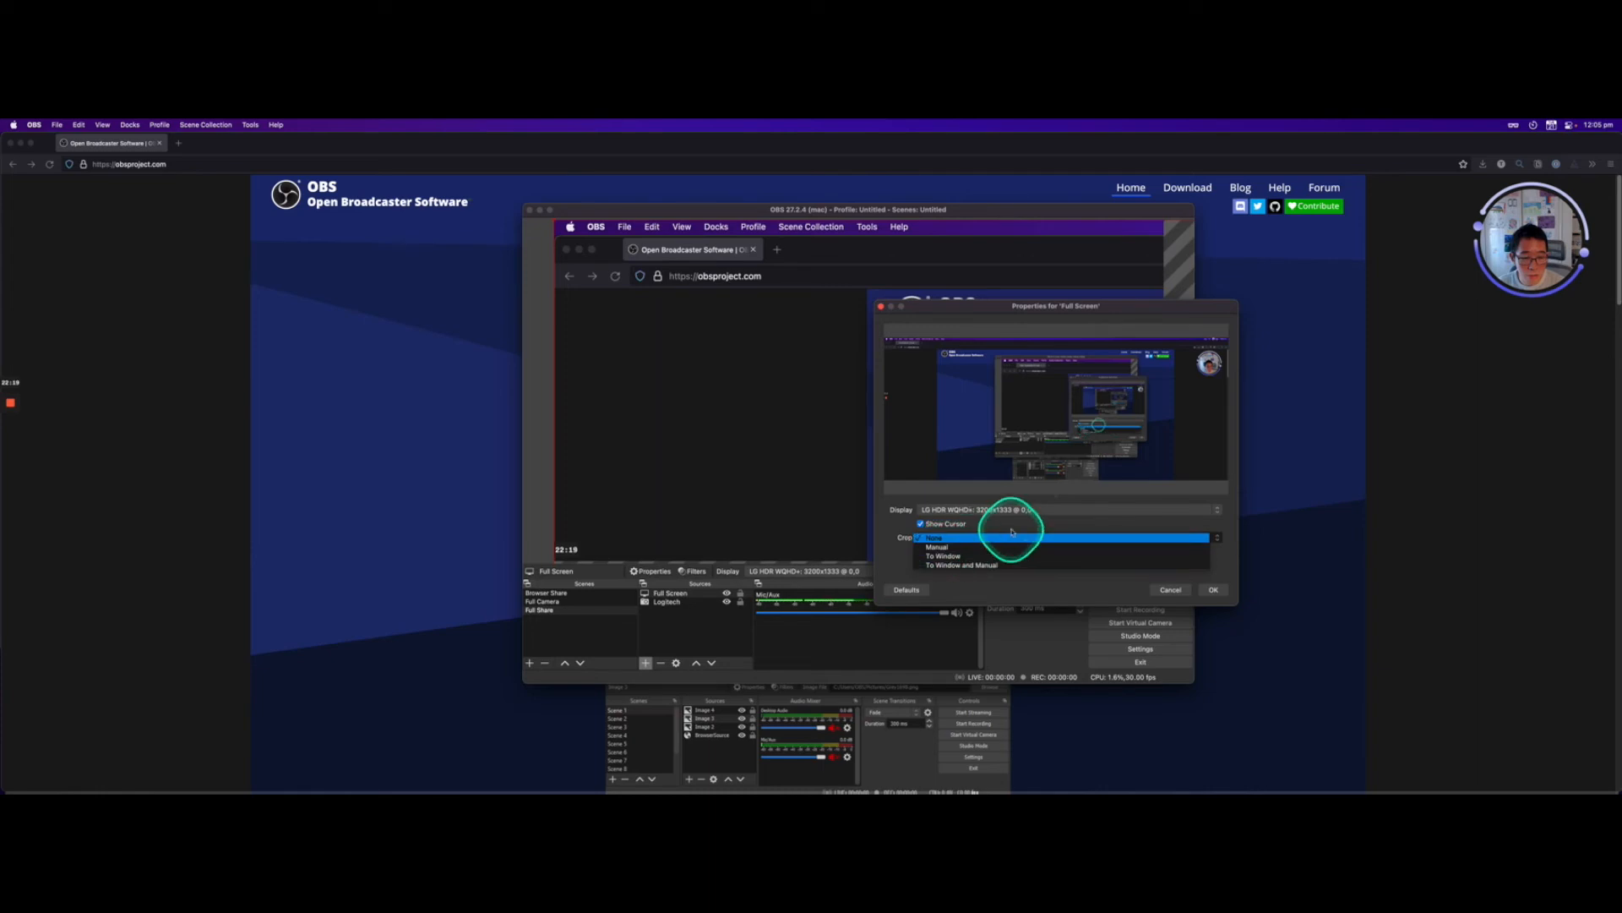
pyautogui.click(897, 550)
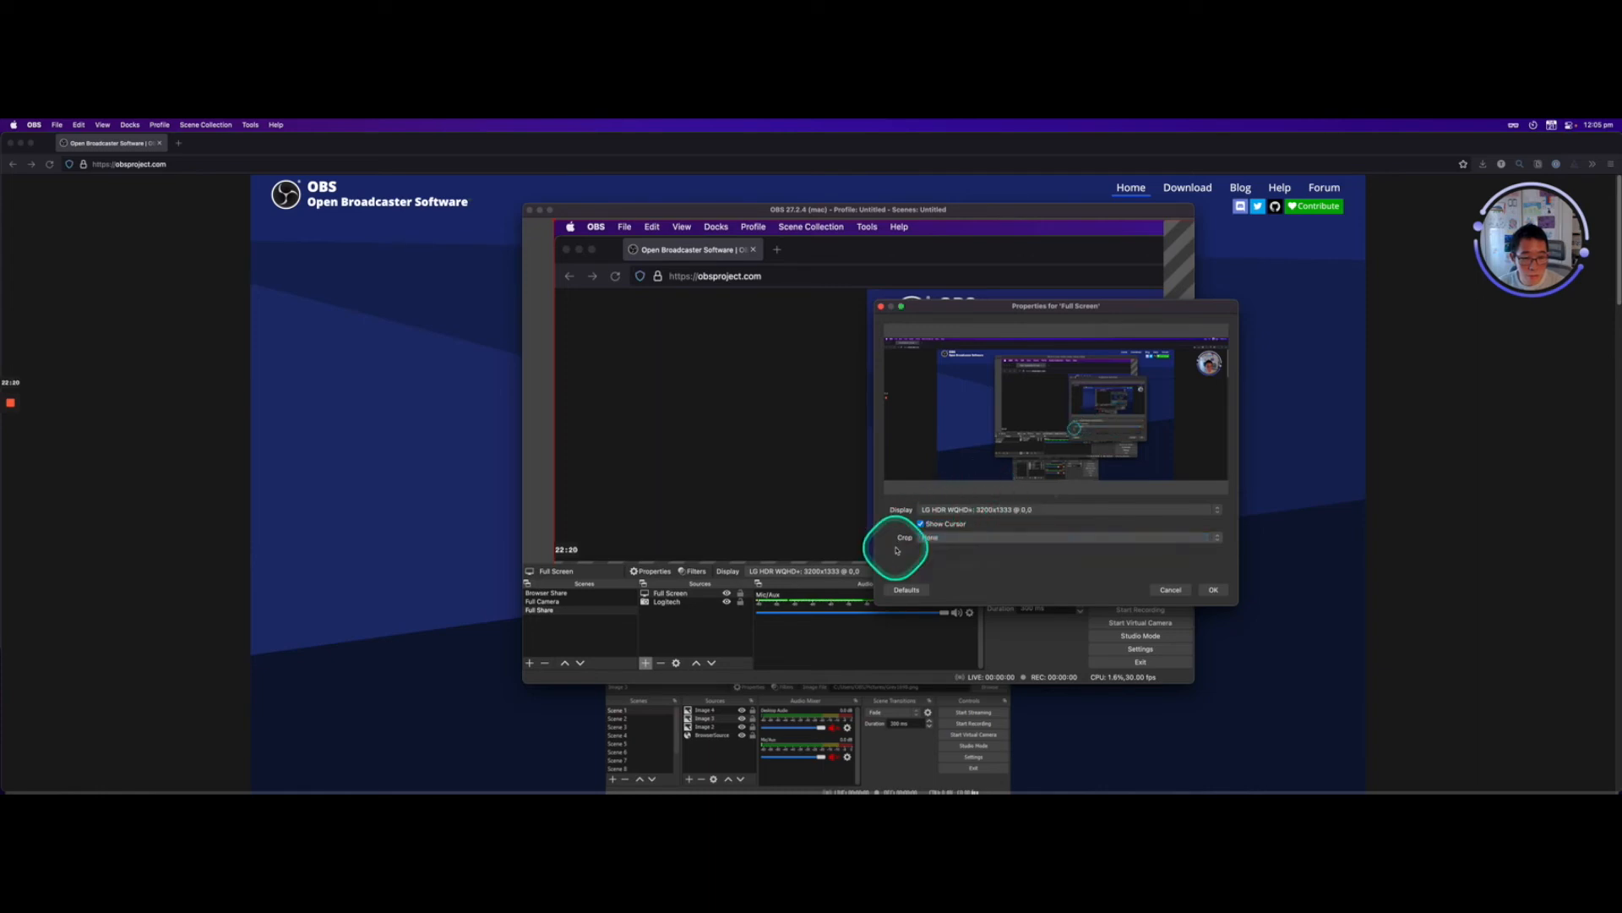
pyautogui.click(954, 541)
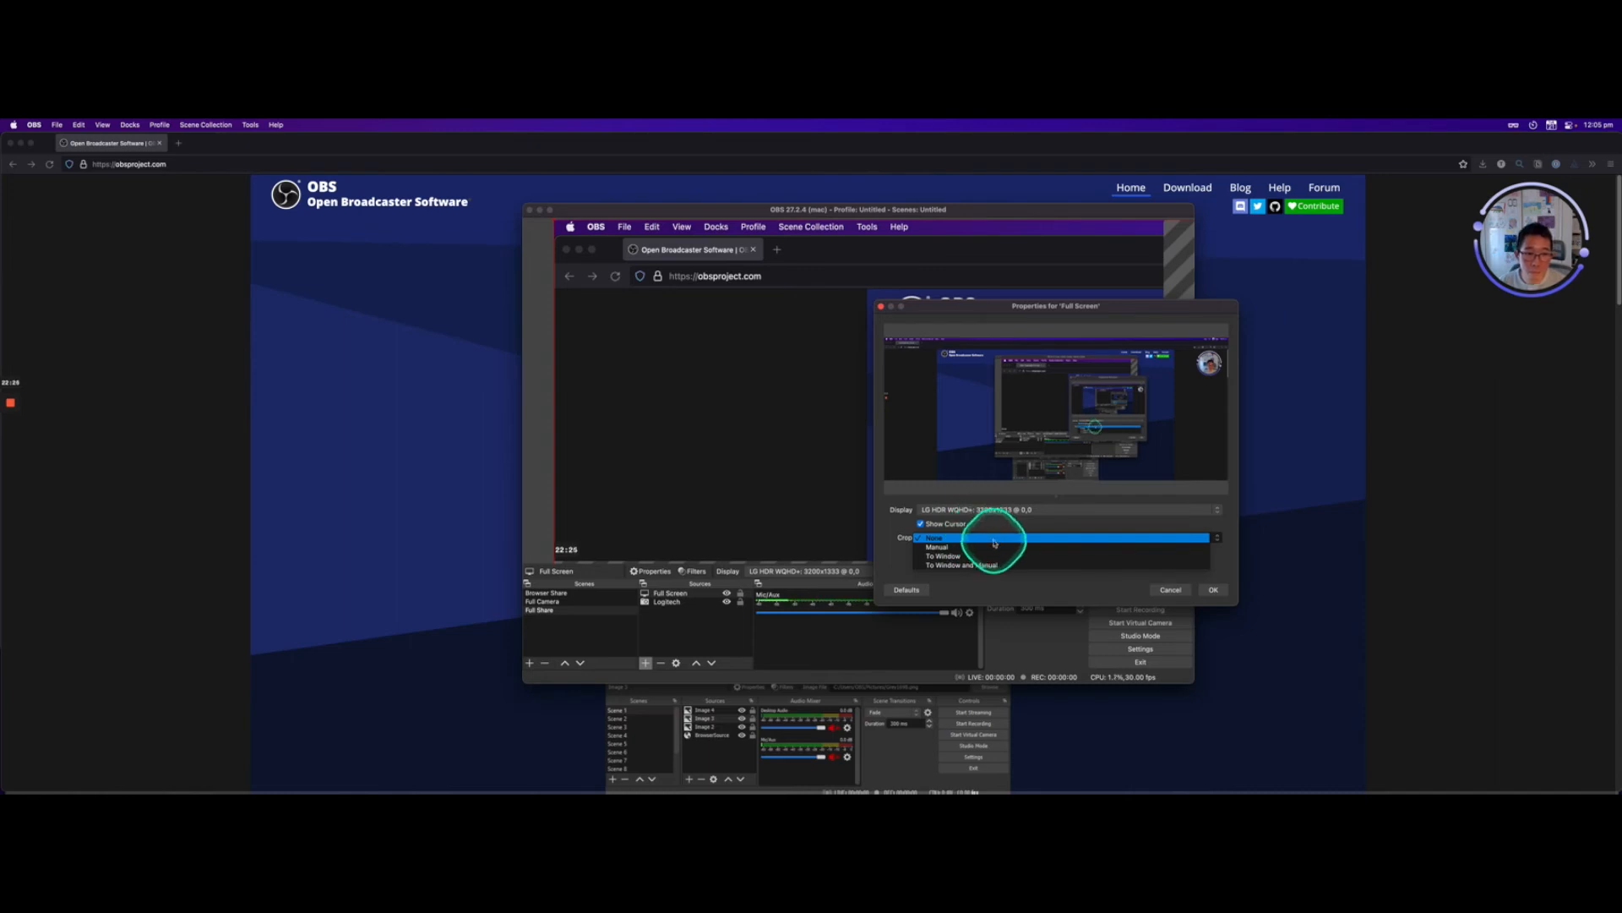
pyautogui.click(993, 543)
pyautogui.click(1215, 593)
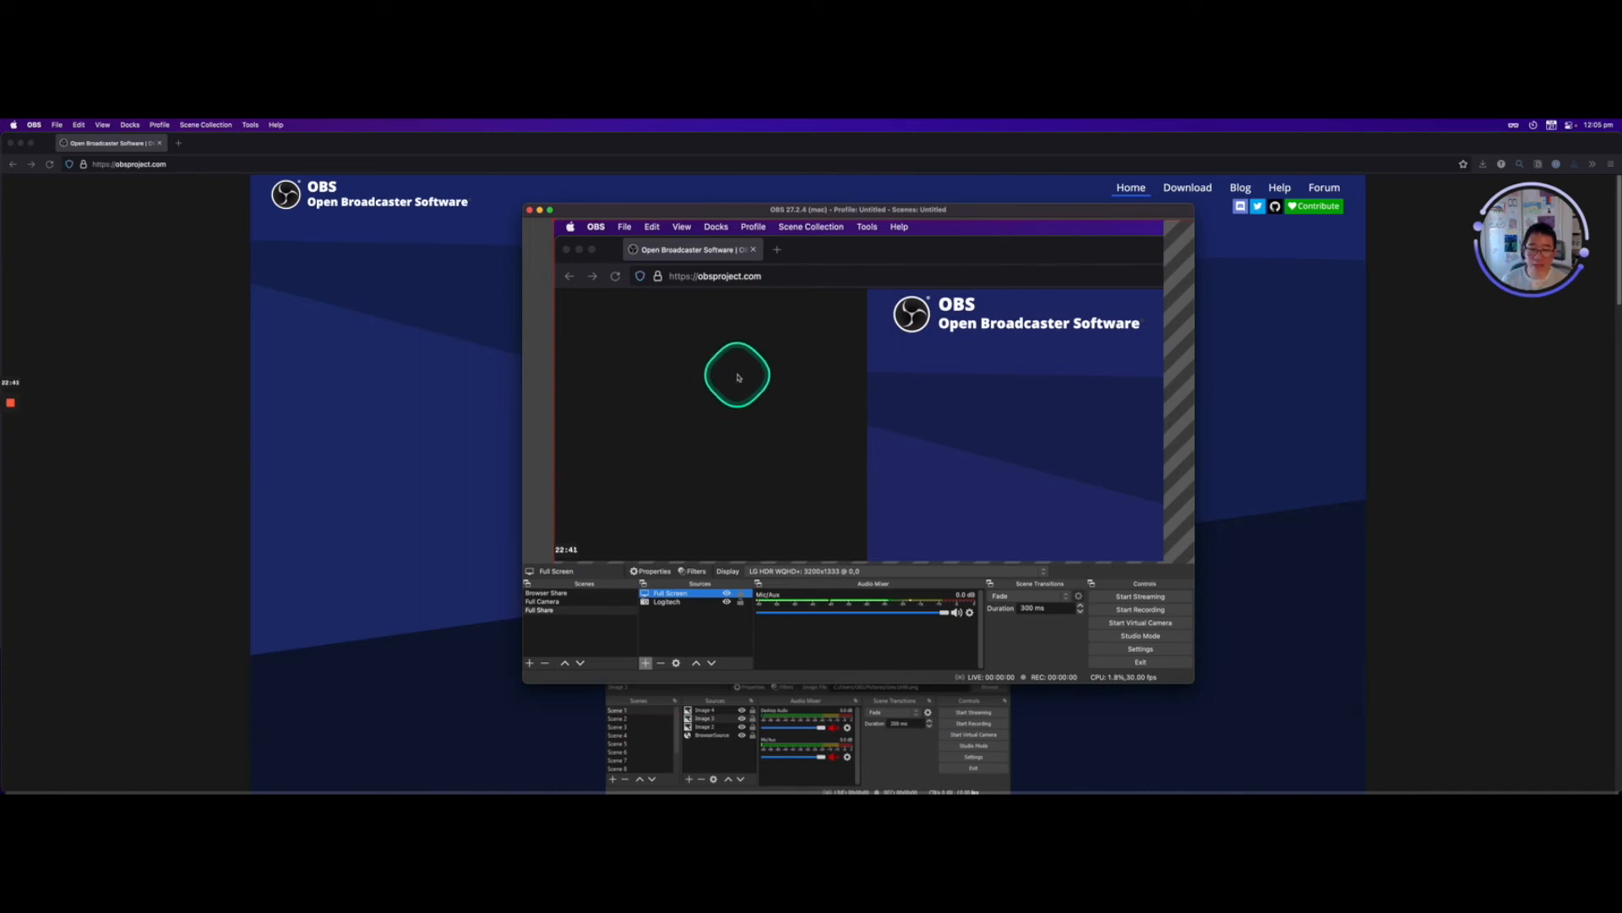
# Try the Scale to height of bounds bounding box type in the Full Screen source's transform.
pyautogui.rightClick(762, 403)
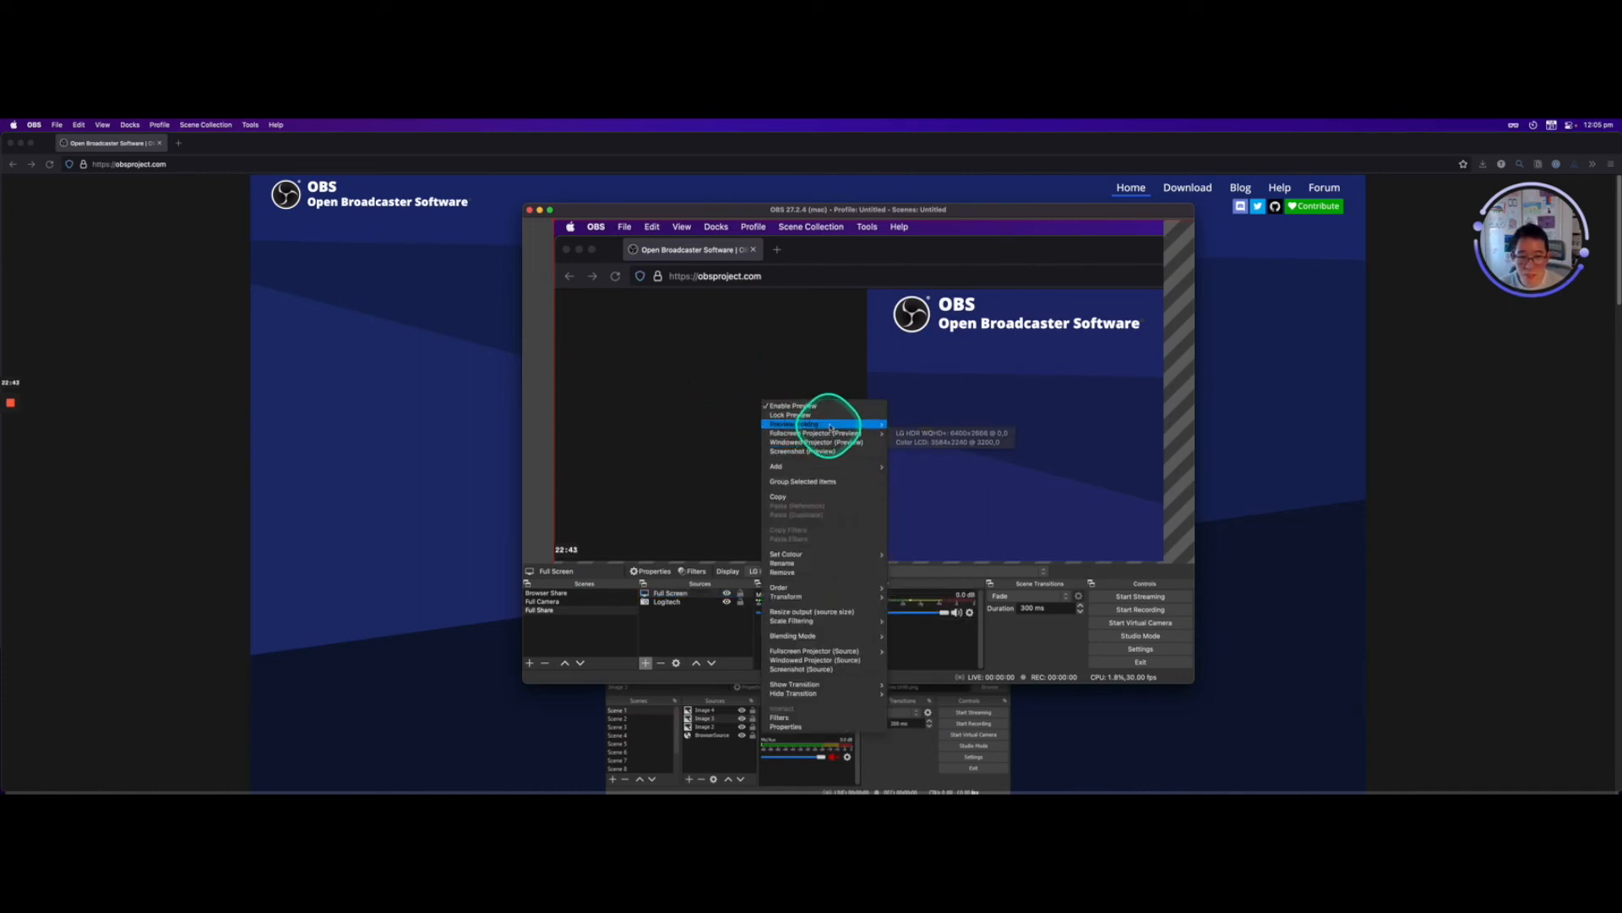
pyautogui.moveTo(849, 423)
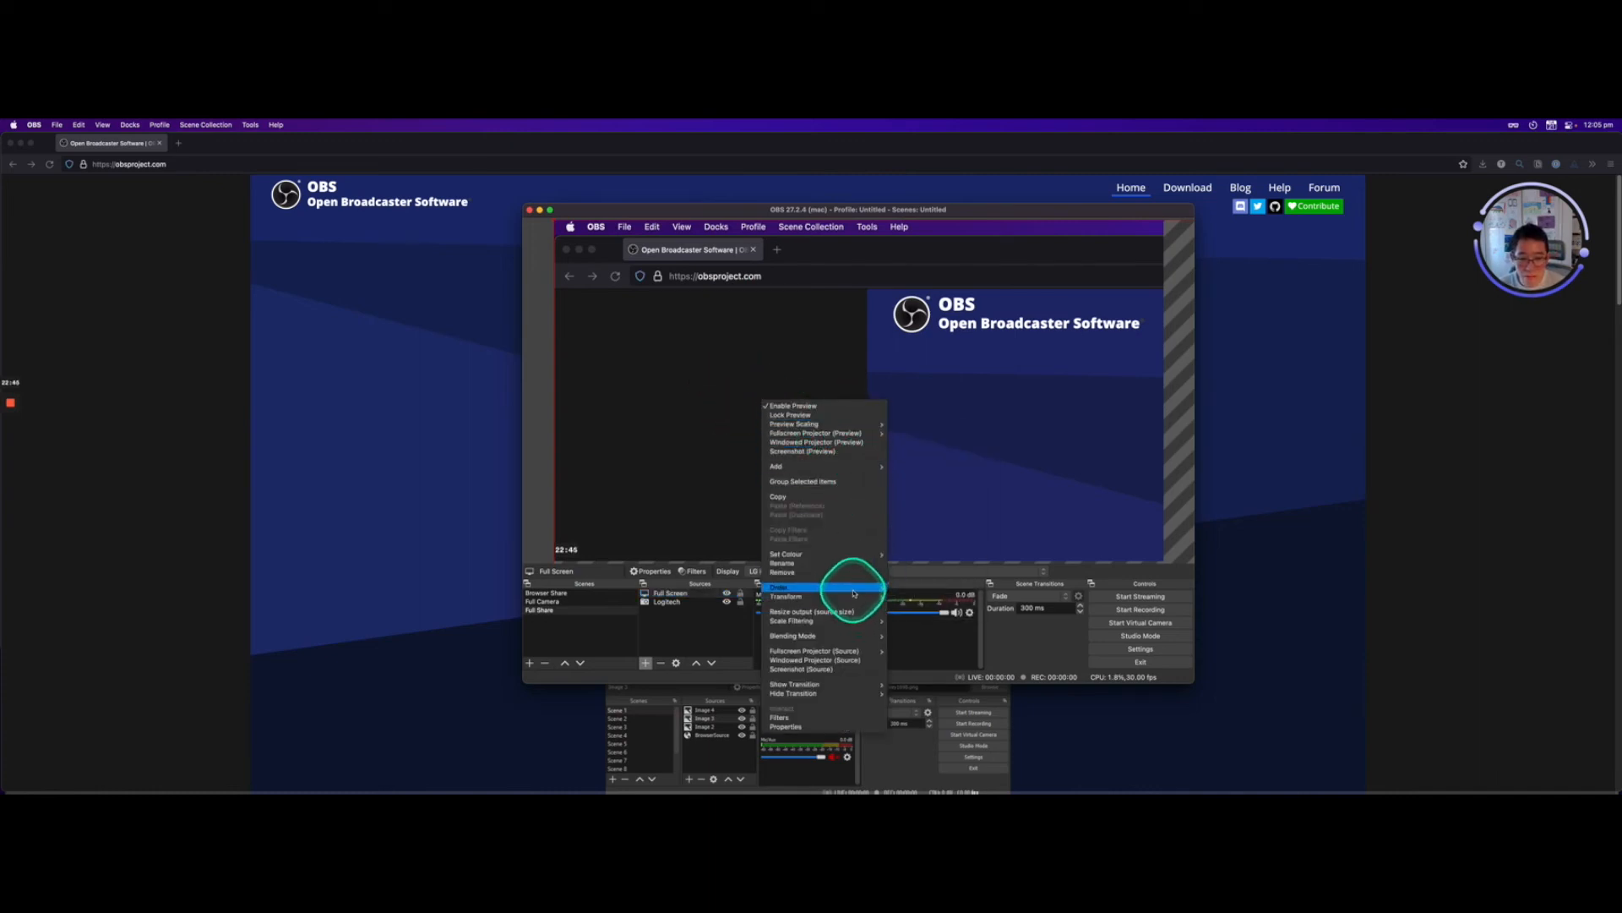
pyautogui.moveTo(848, 596)
pyautogui.click(908, 598)
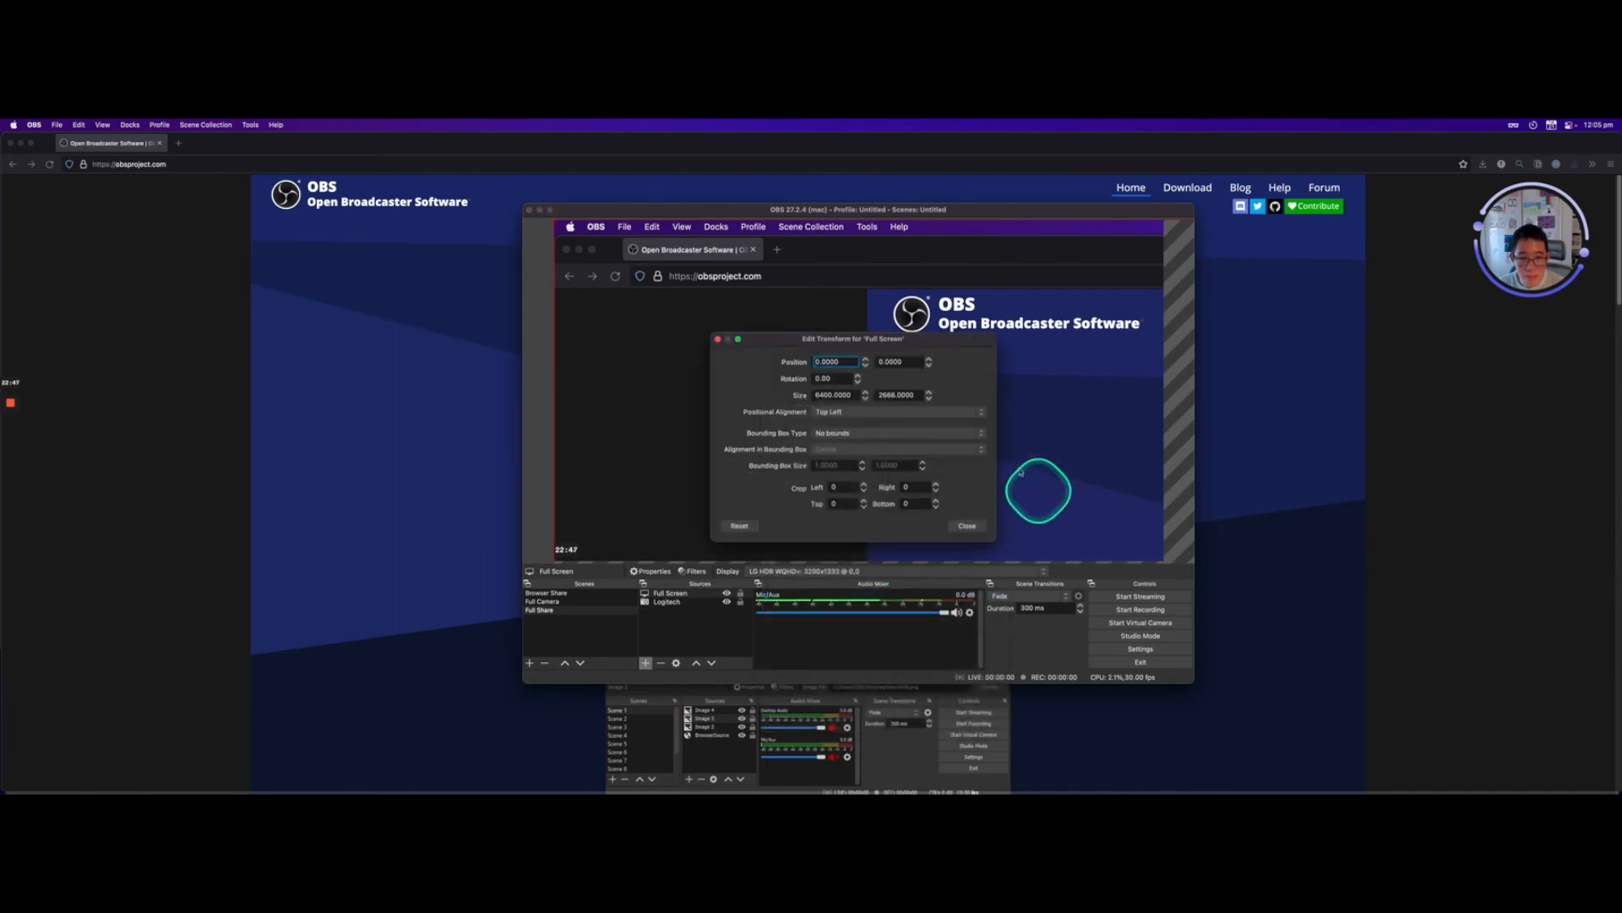
pyautogui.click(885, 439)
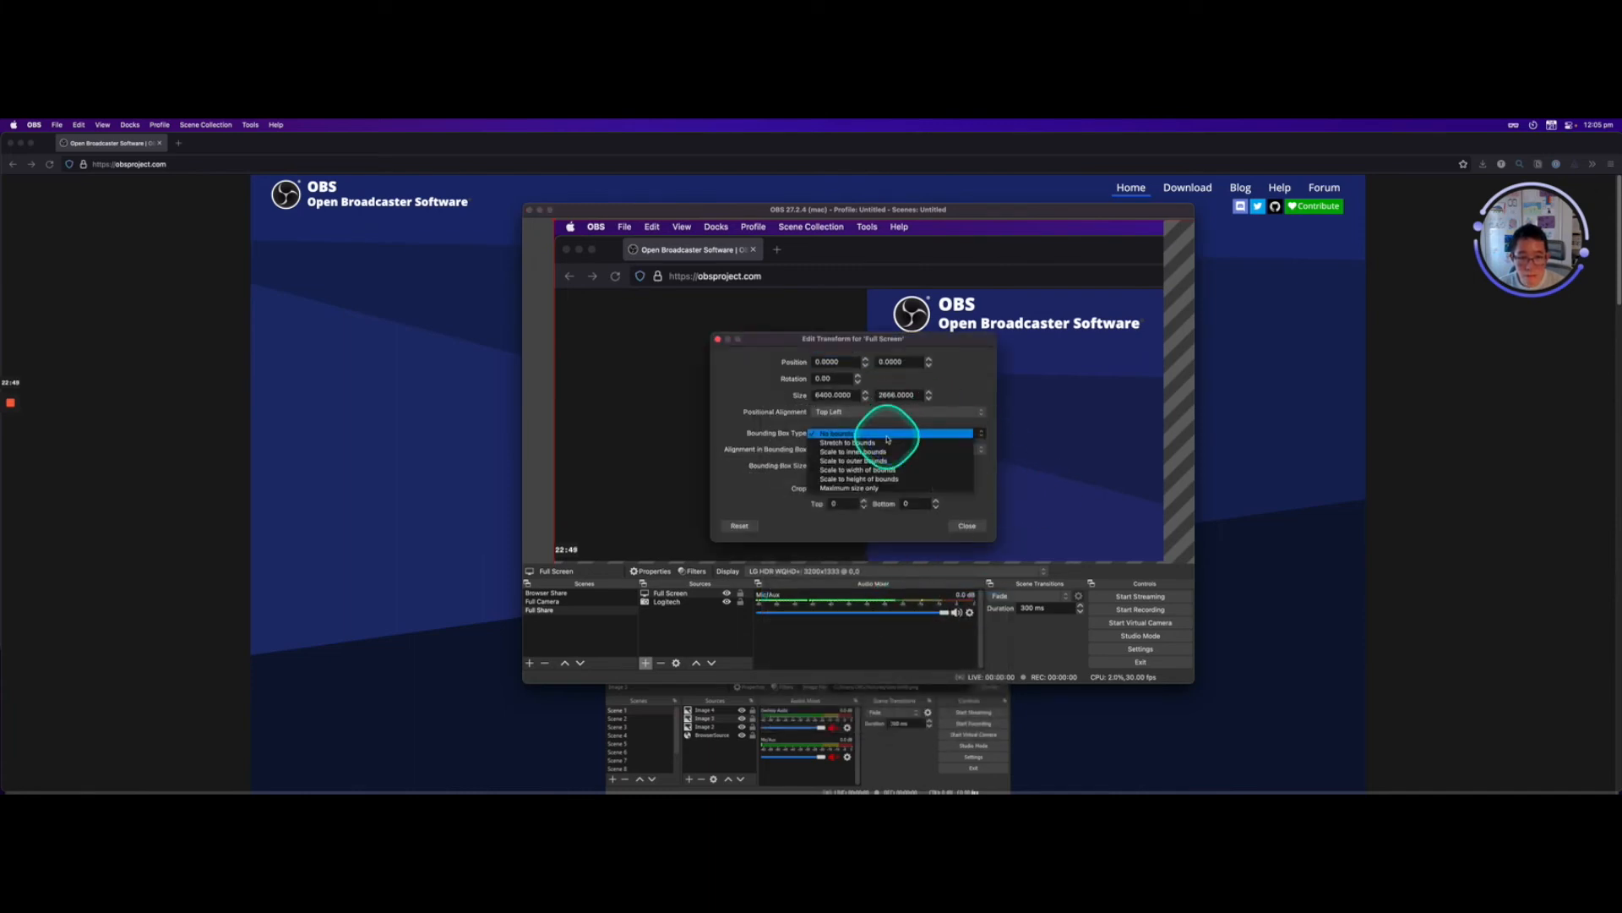
pyautogui.click(924, 480)
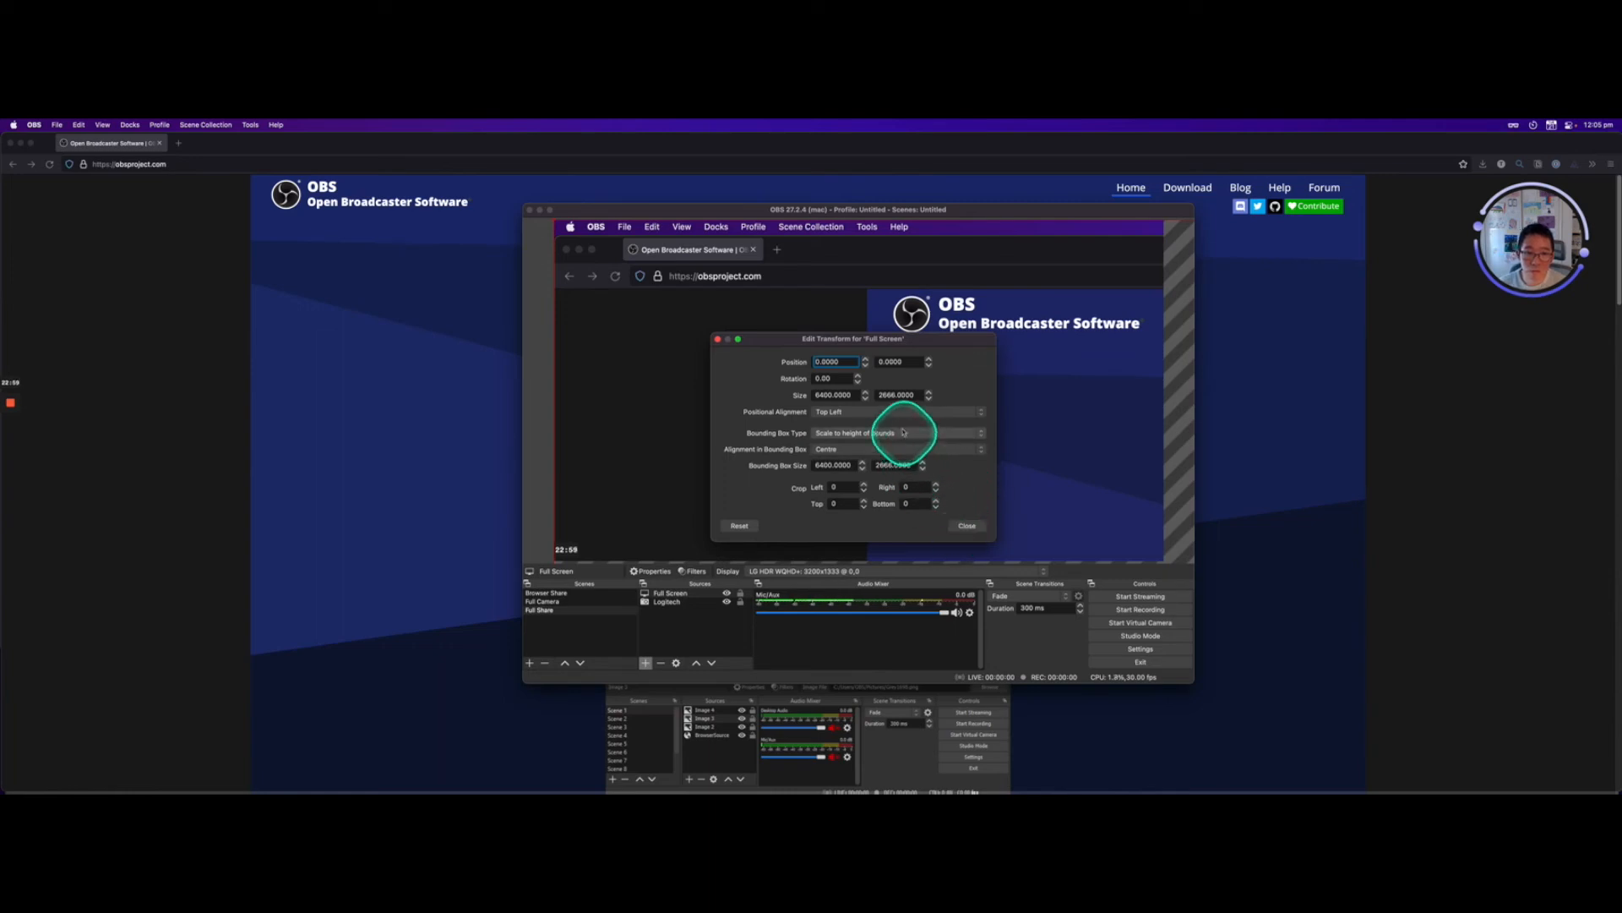
pyautogui.click(967, 526)
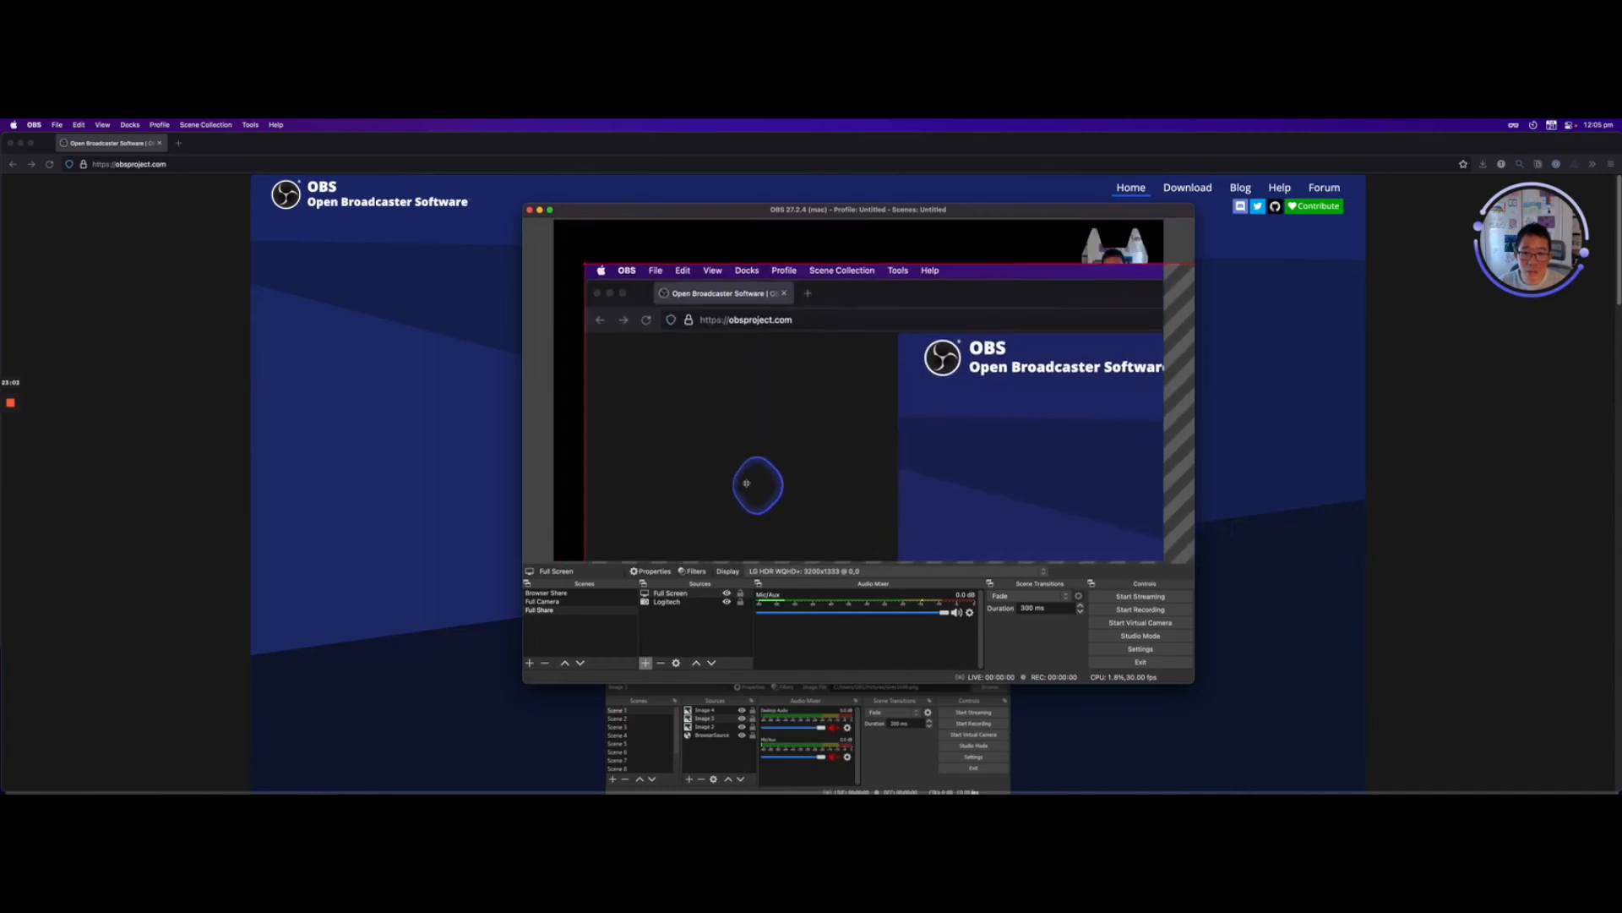
# Fit the Full Screen source to the canvas, align it with the upper edge and stretch it slightly past the right side.
pyautogui.rightClick(740, 455)
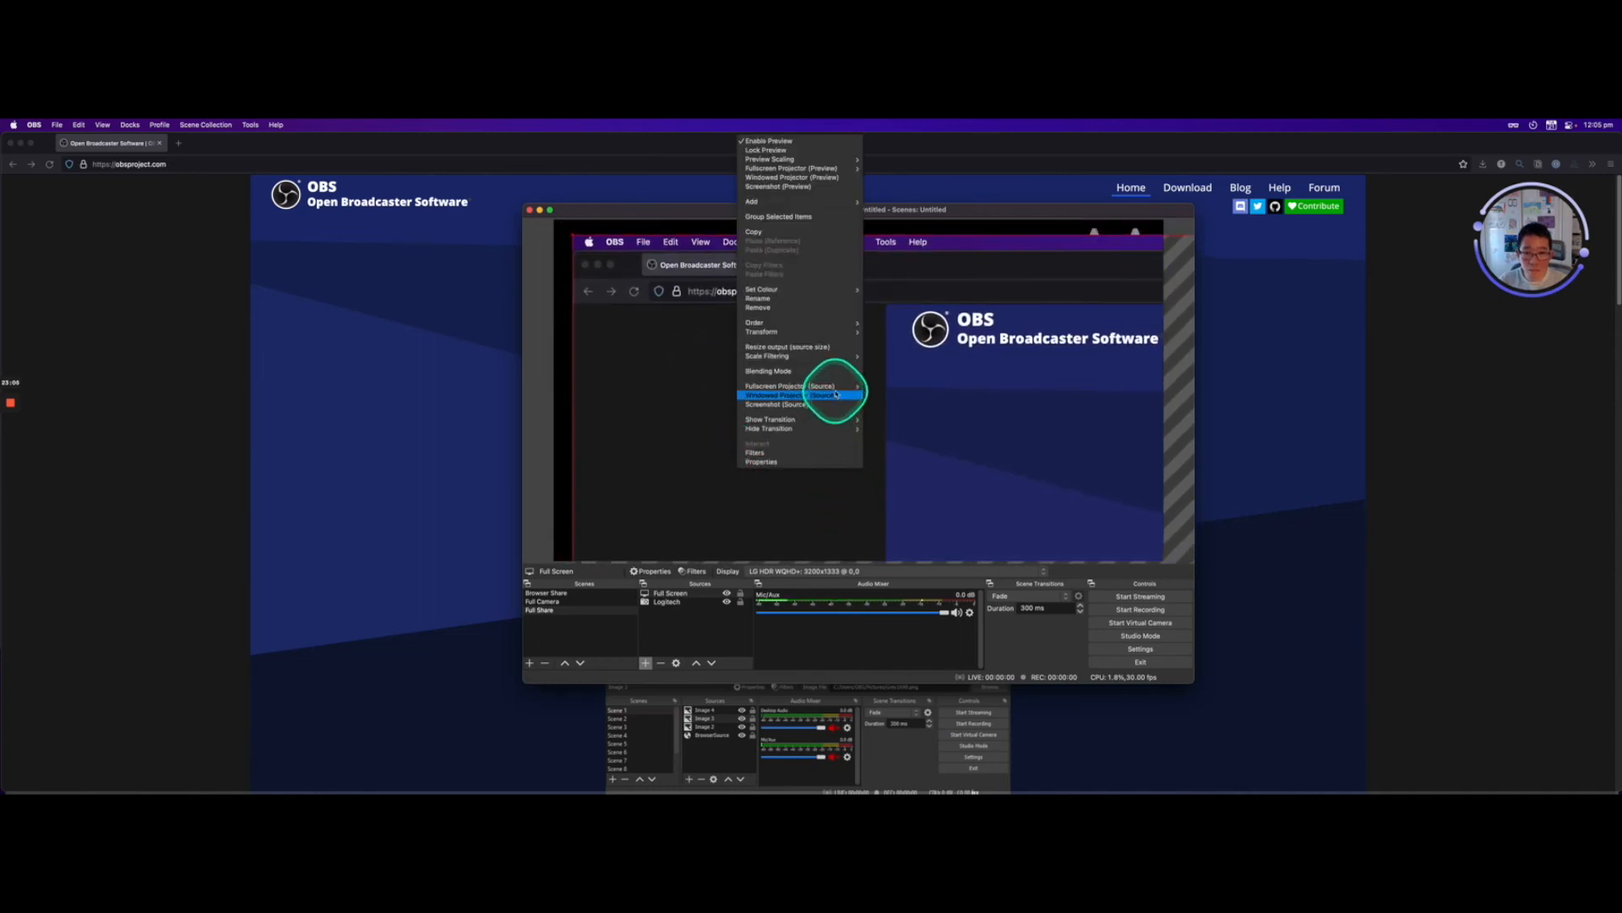
pyautogui.moveTo(843, 332)
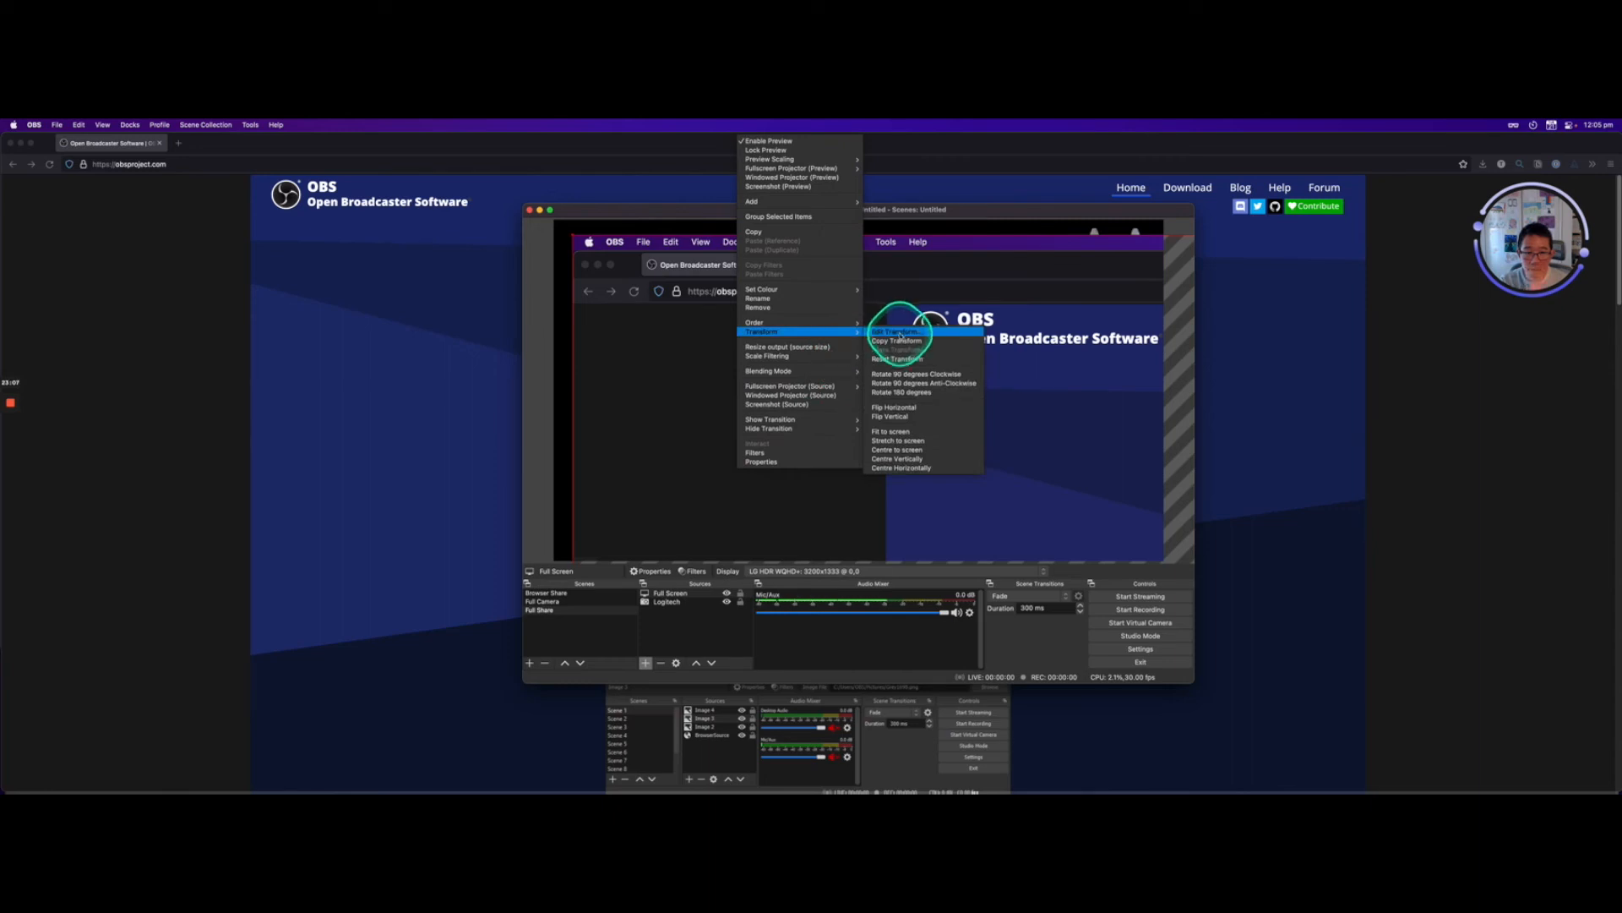
pyautogui.click(949, 436)
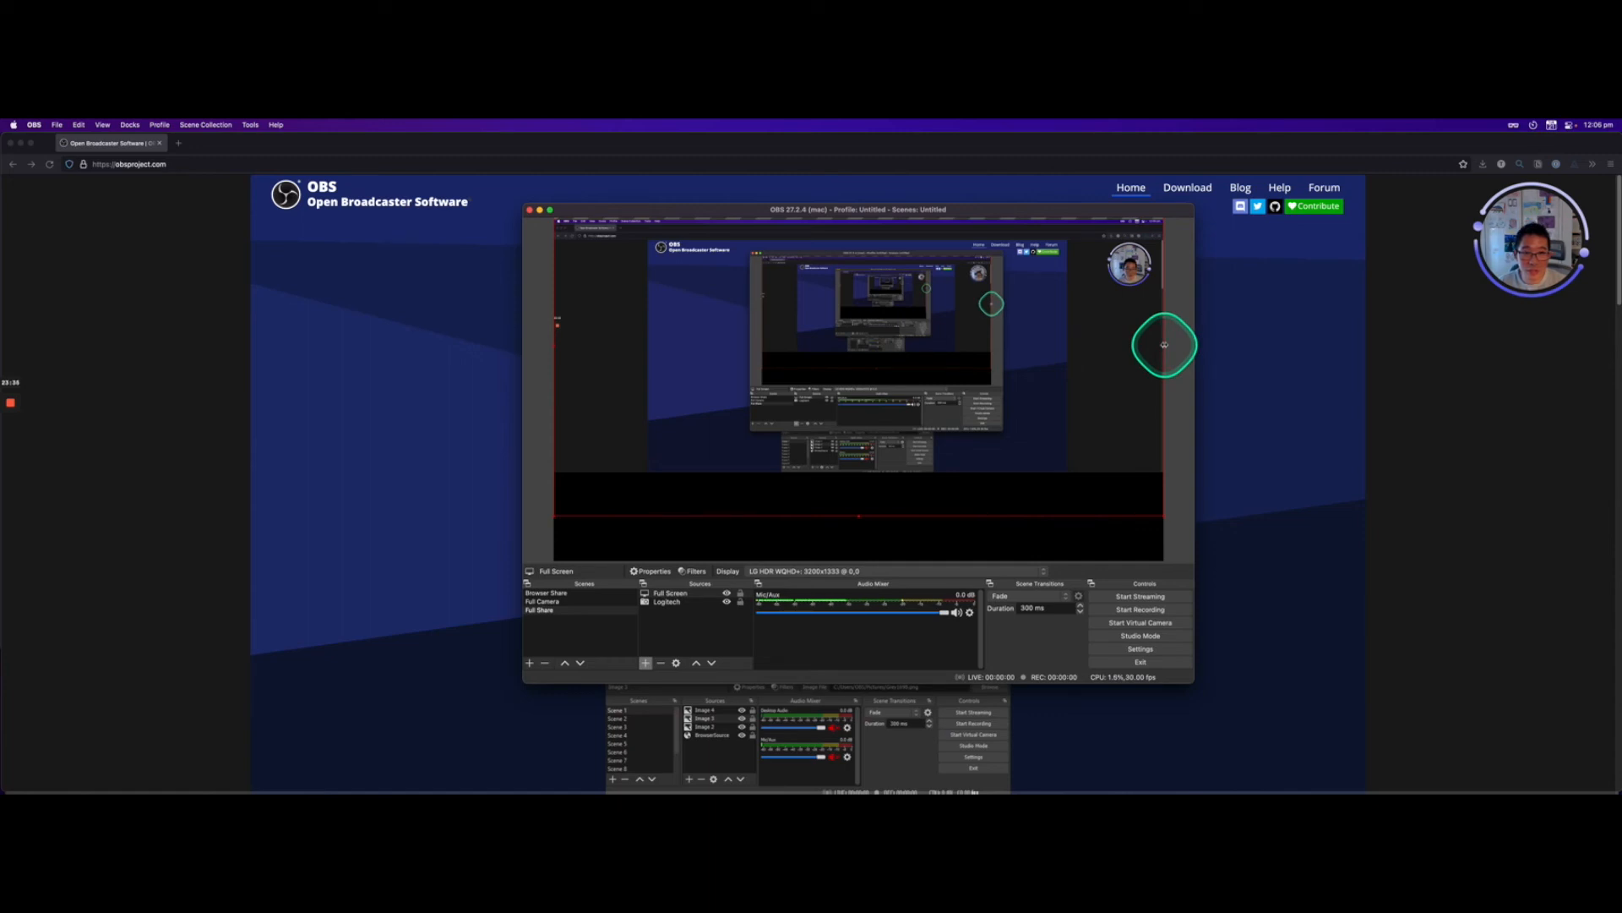
pyautogui.moveTo(1164, 345)
pyautogui.mouseDown()
pyautogui.moveTo(1091, 353)
pyautogui.moveTo(1213, 352)
pyautogui.moveTo(1169, 360)
pyautogui.mouseUp()
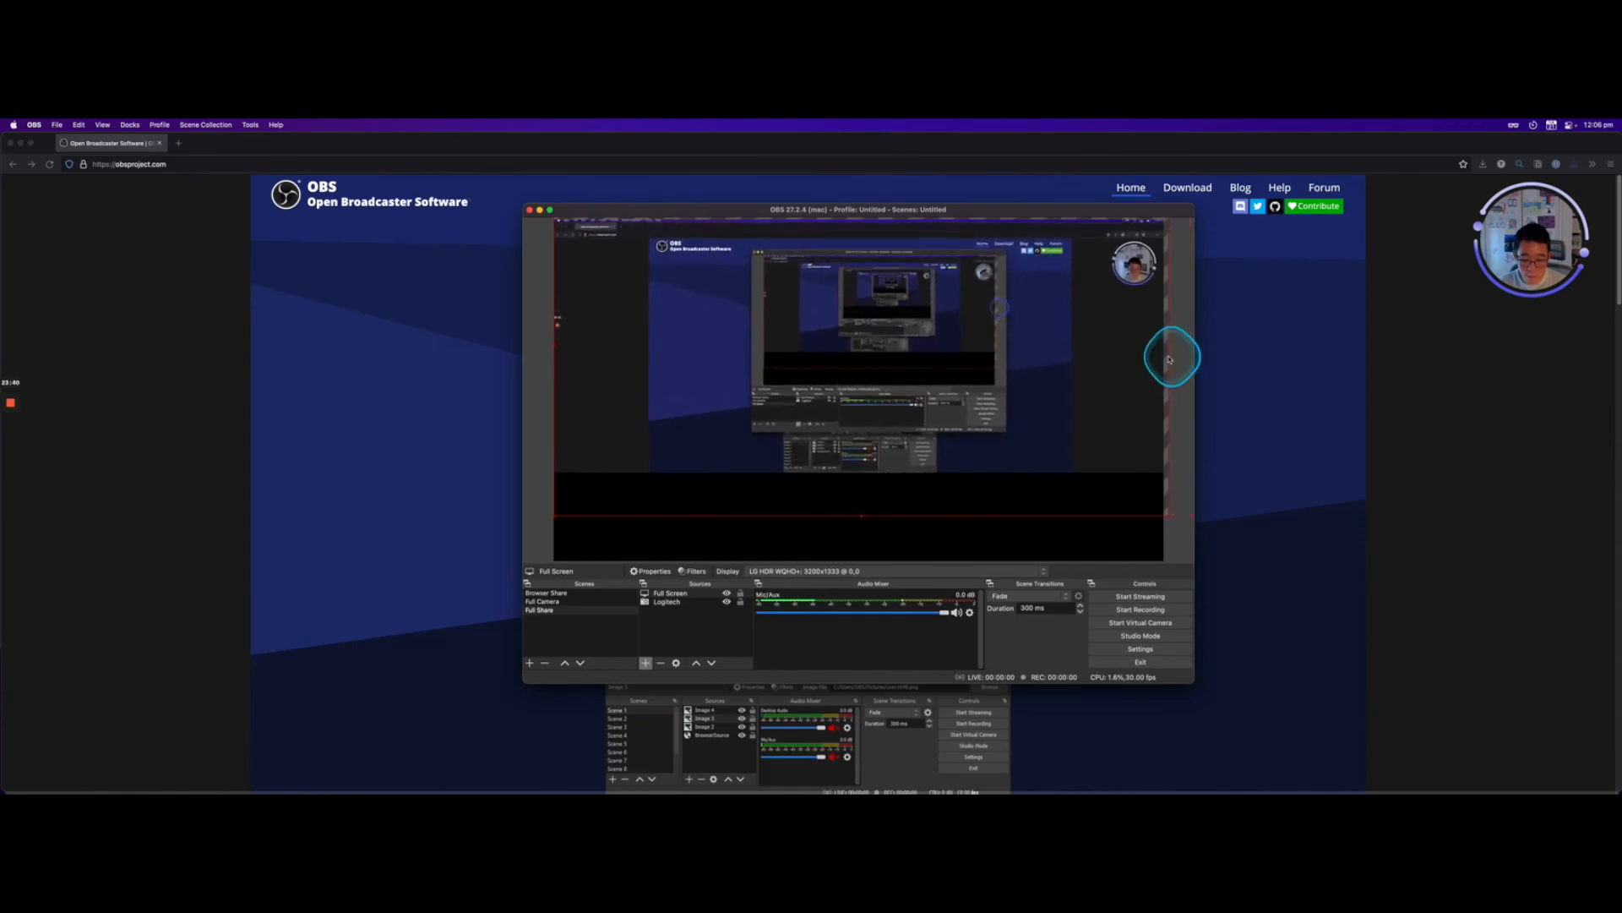
# Try the Stretch to bounds bounding box type in the Full Screen source's transform.
pyautogui.rightClick(771, 353)
pyautogui.moveTo(868, 548)
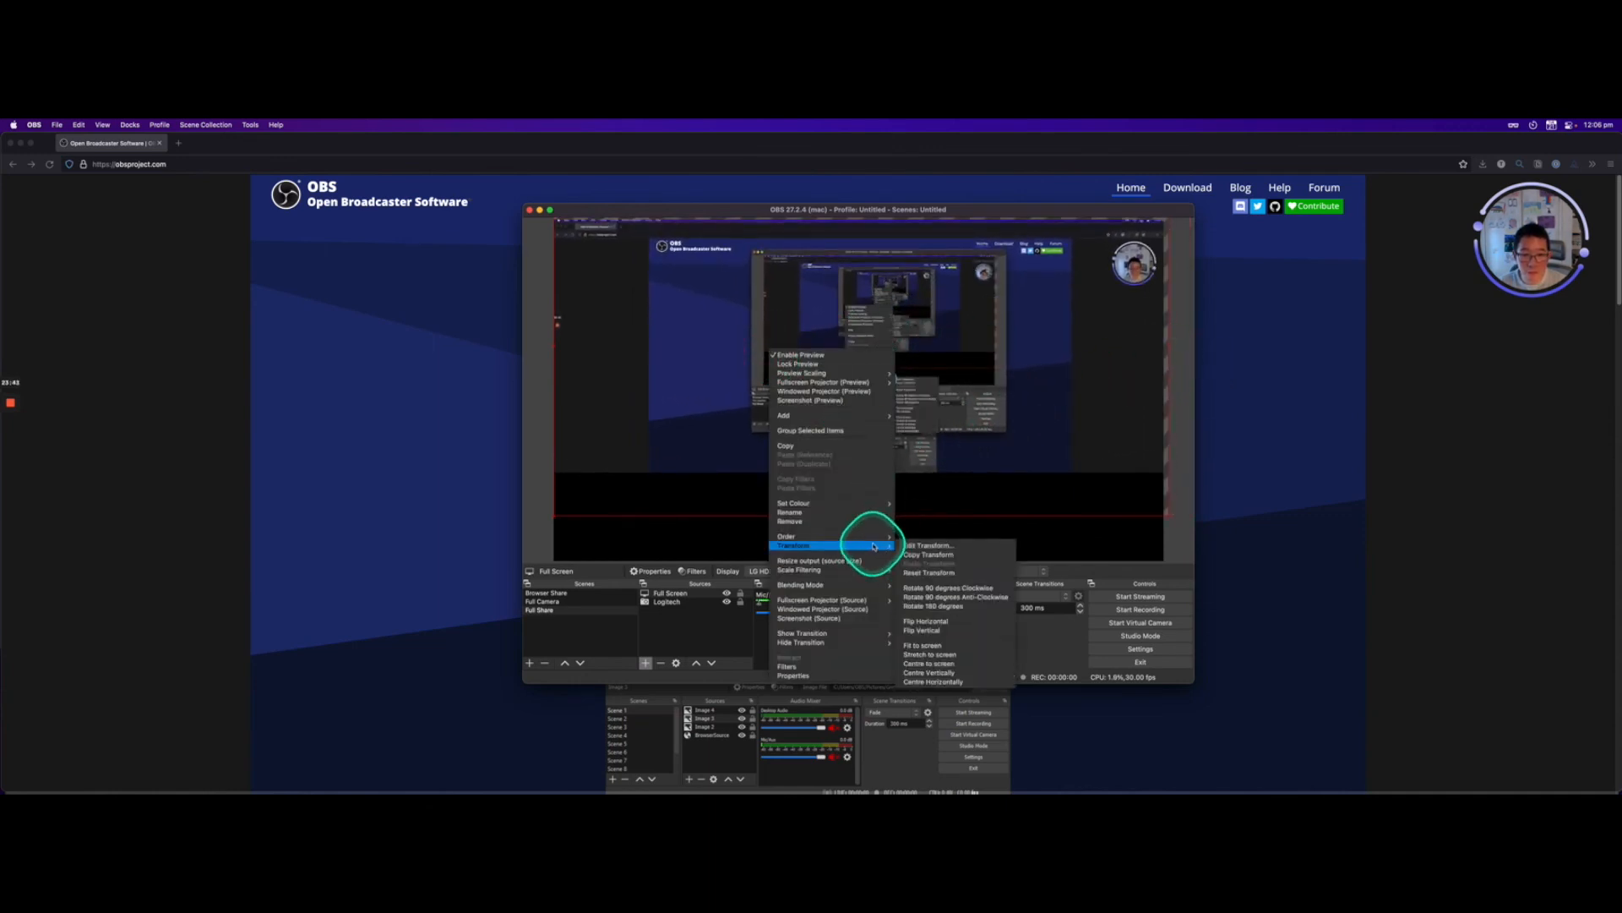
pyautogui.click(923, 545)
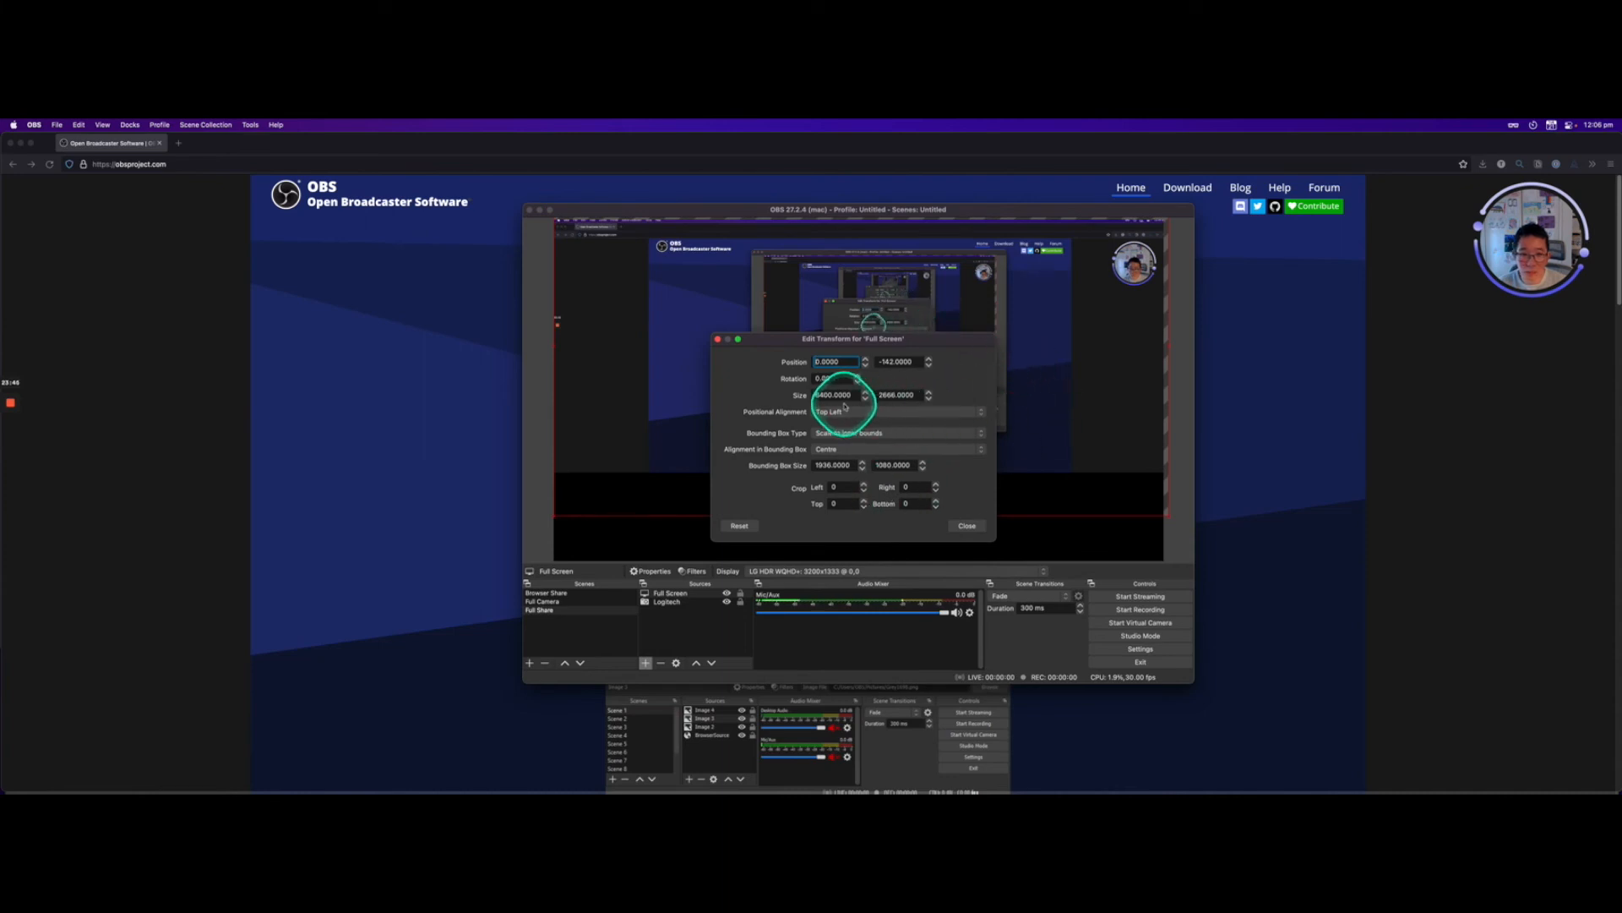
pyautogui.click(845, 412)
pyautogui.click(943, 402)
pyautogui.click(853, 432)
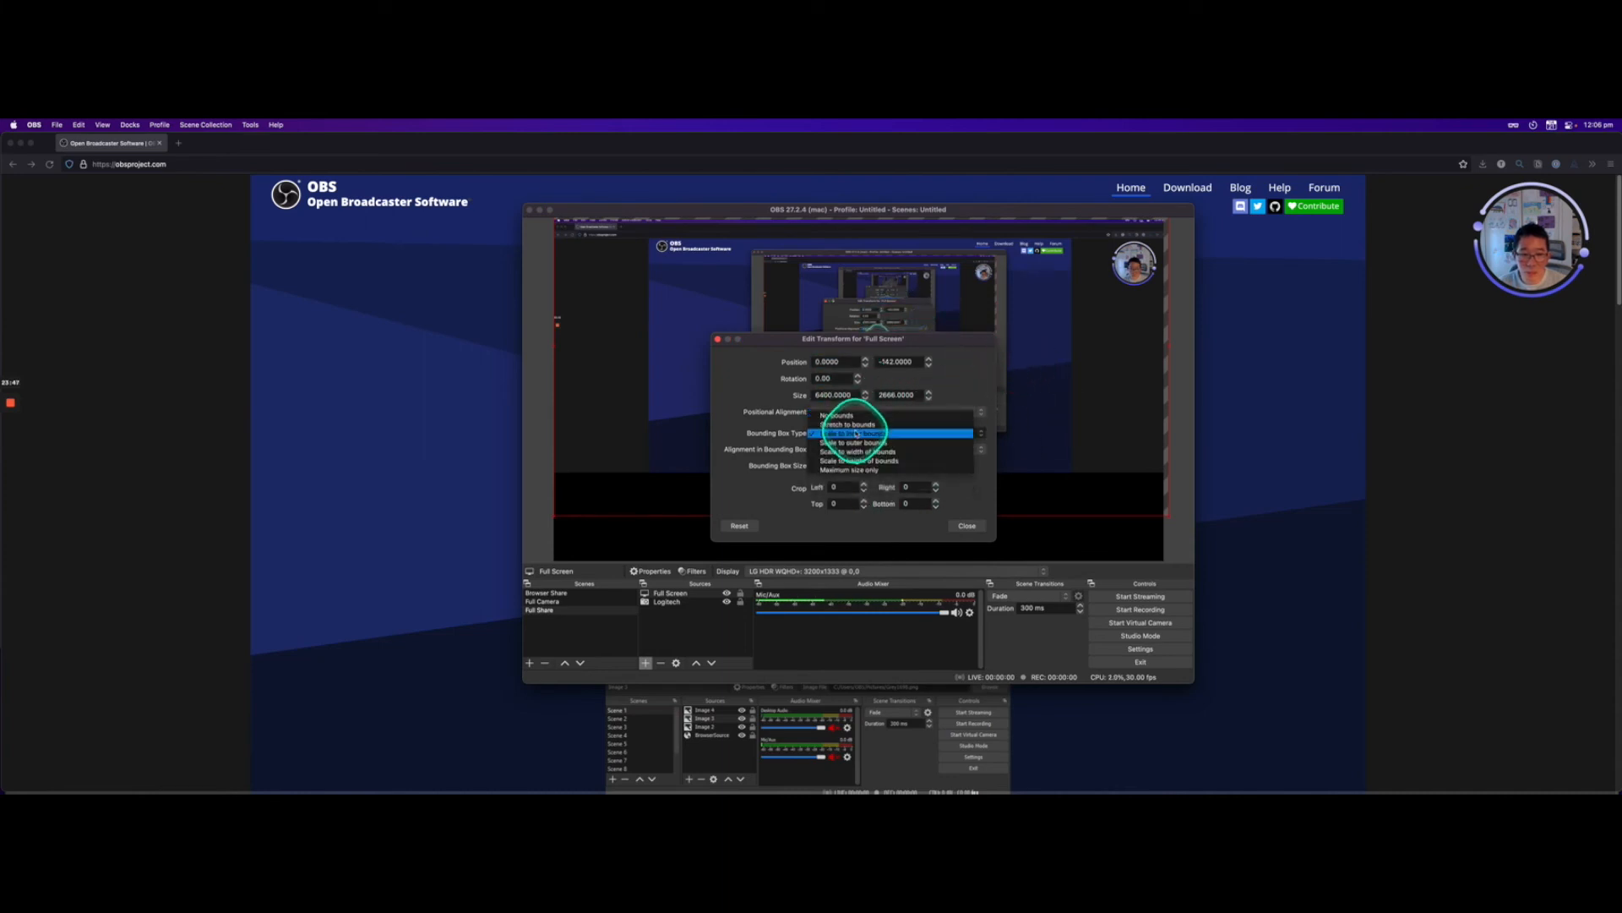
pyautogui.click(909, 425)
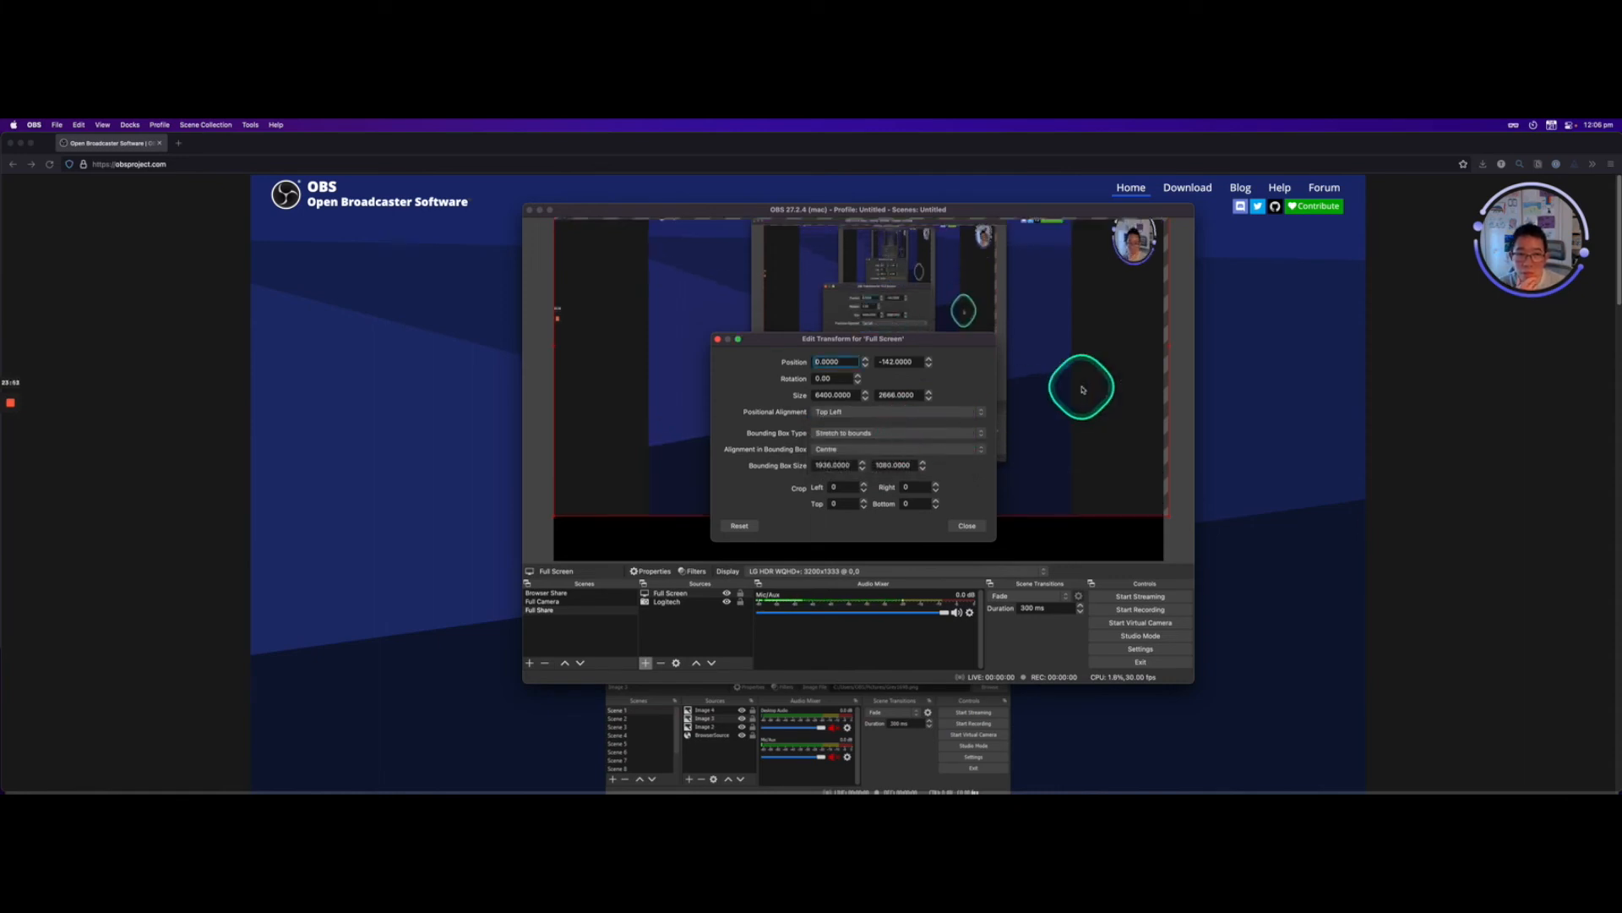
# Try Scale to outer bounds as the Full Screen source's bounding box type and shift the source toward the canvas's right side.
pyautogui.click(821, 432)
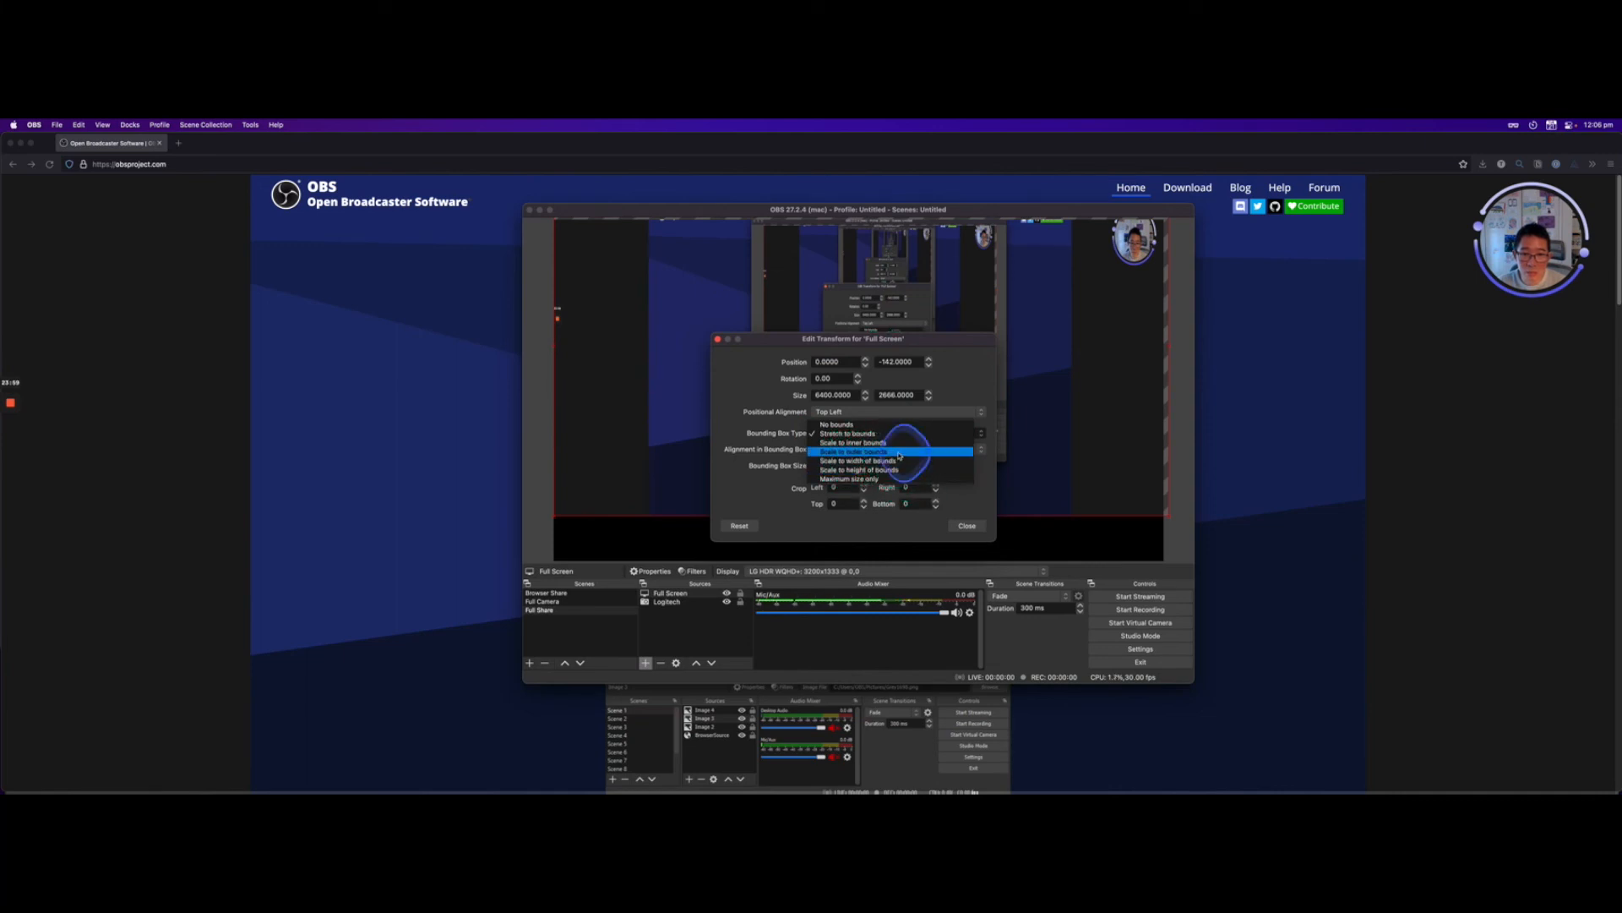
pyautogui.click(899, 453)
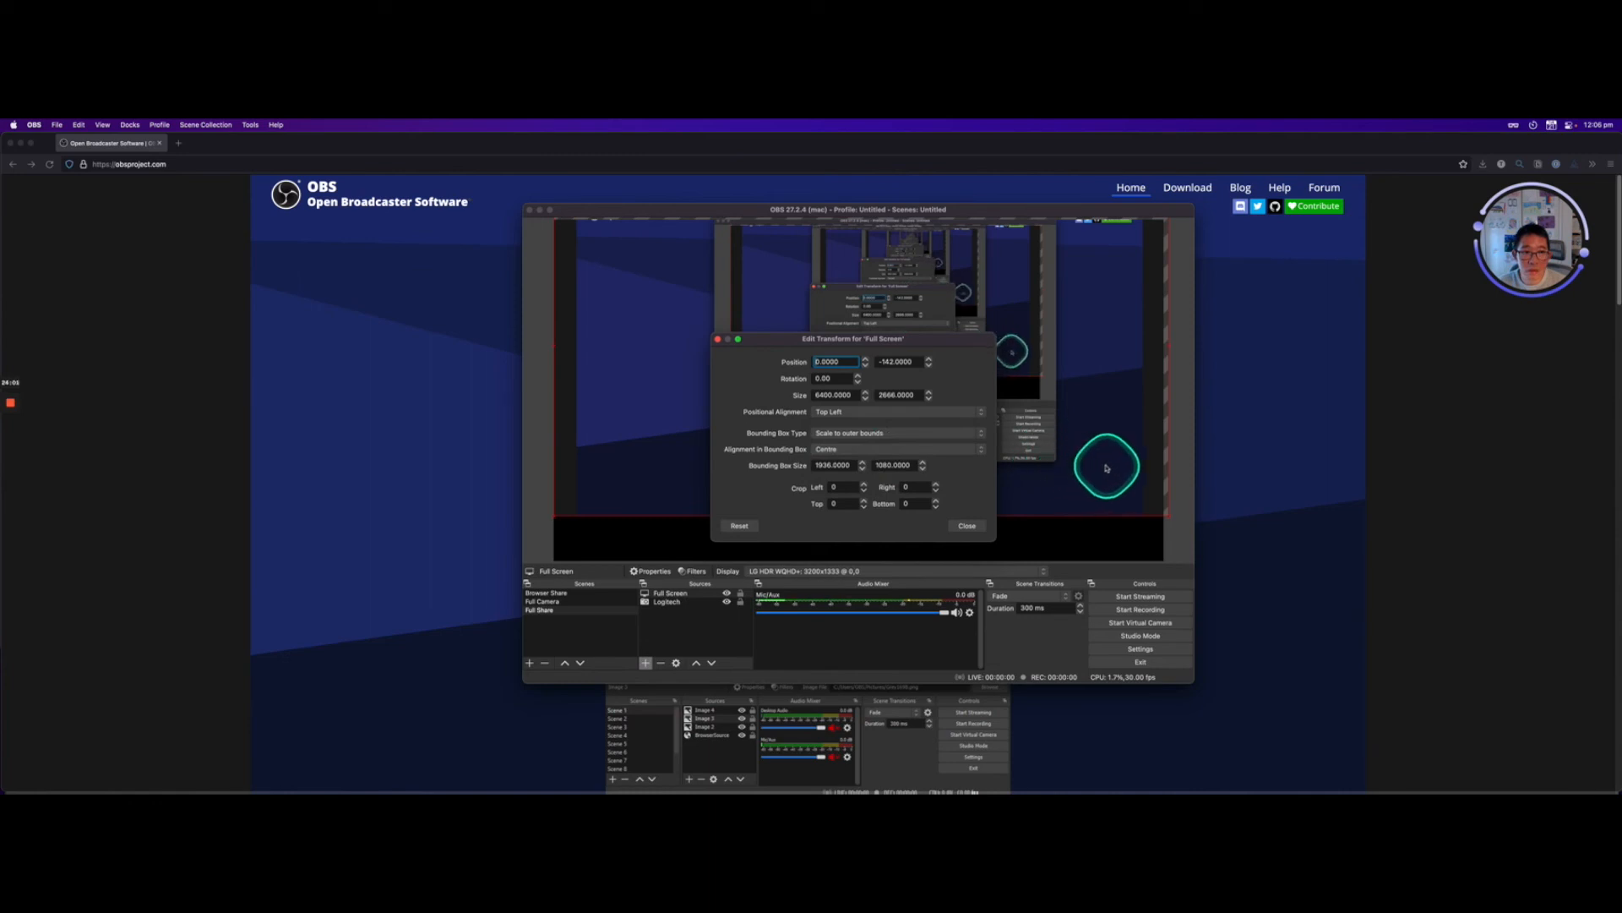
pyautogui.press('Escape')
pyautogui.moveTo(1079, 482); pyautogui.dragTo(1177, 493)
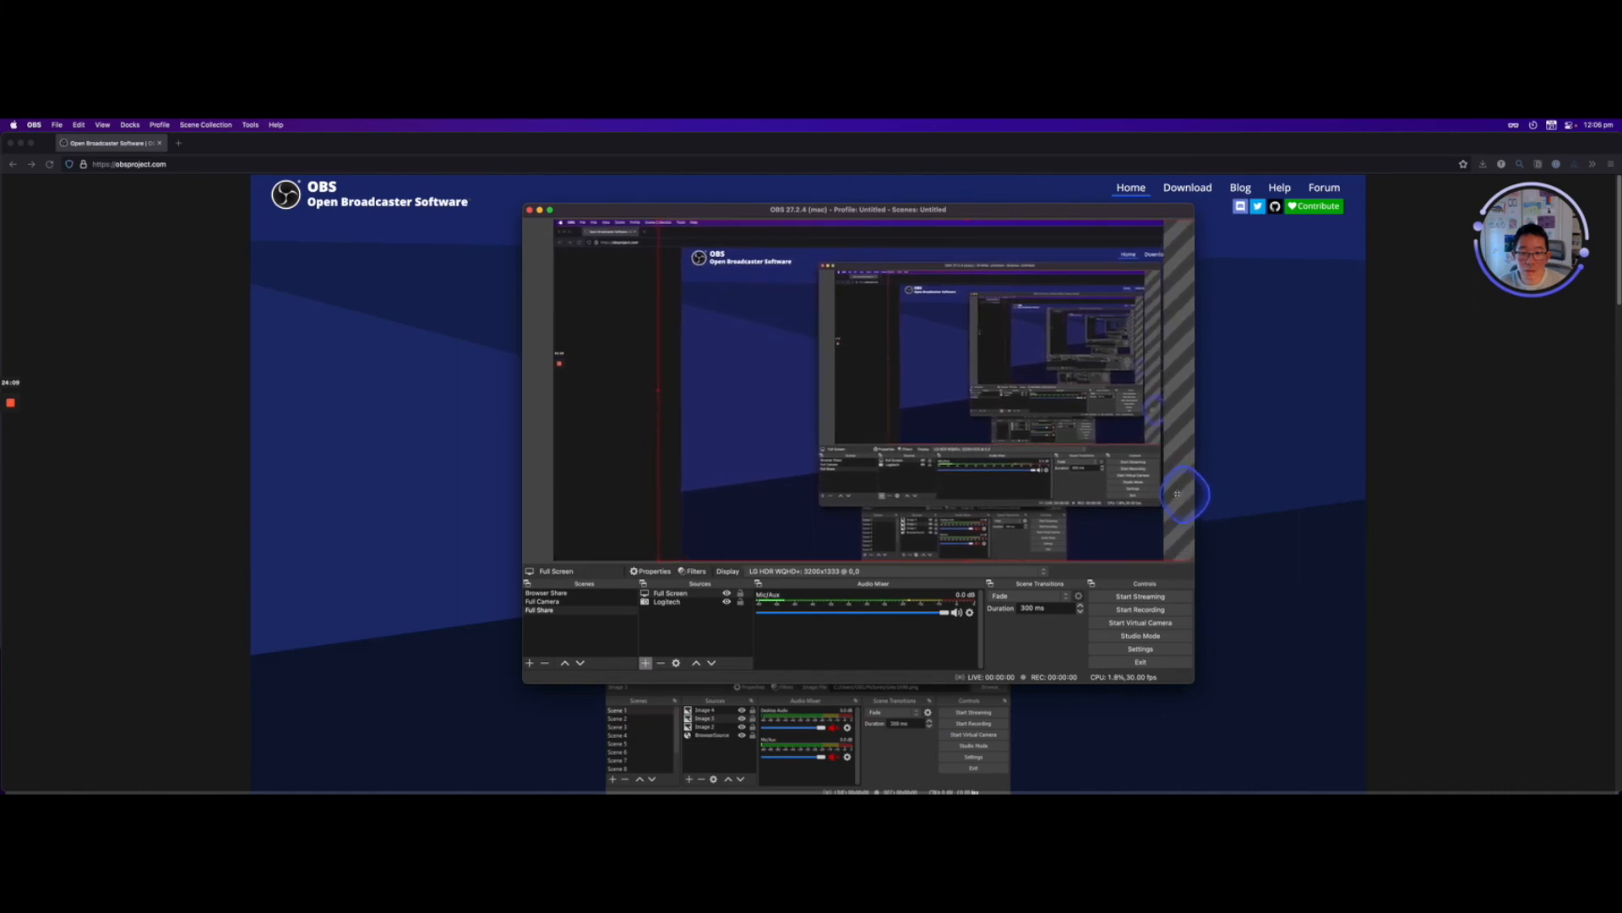
pyautogui.moveTo(1177, 494); pyautogui.dragTo(1177, 494)
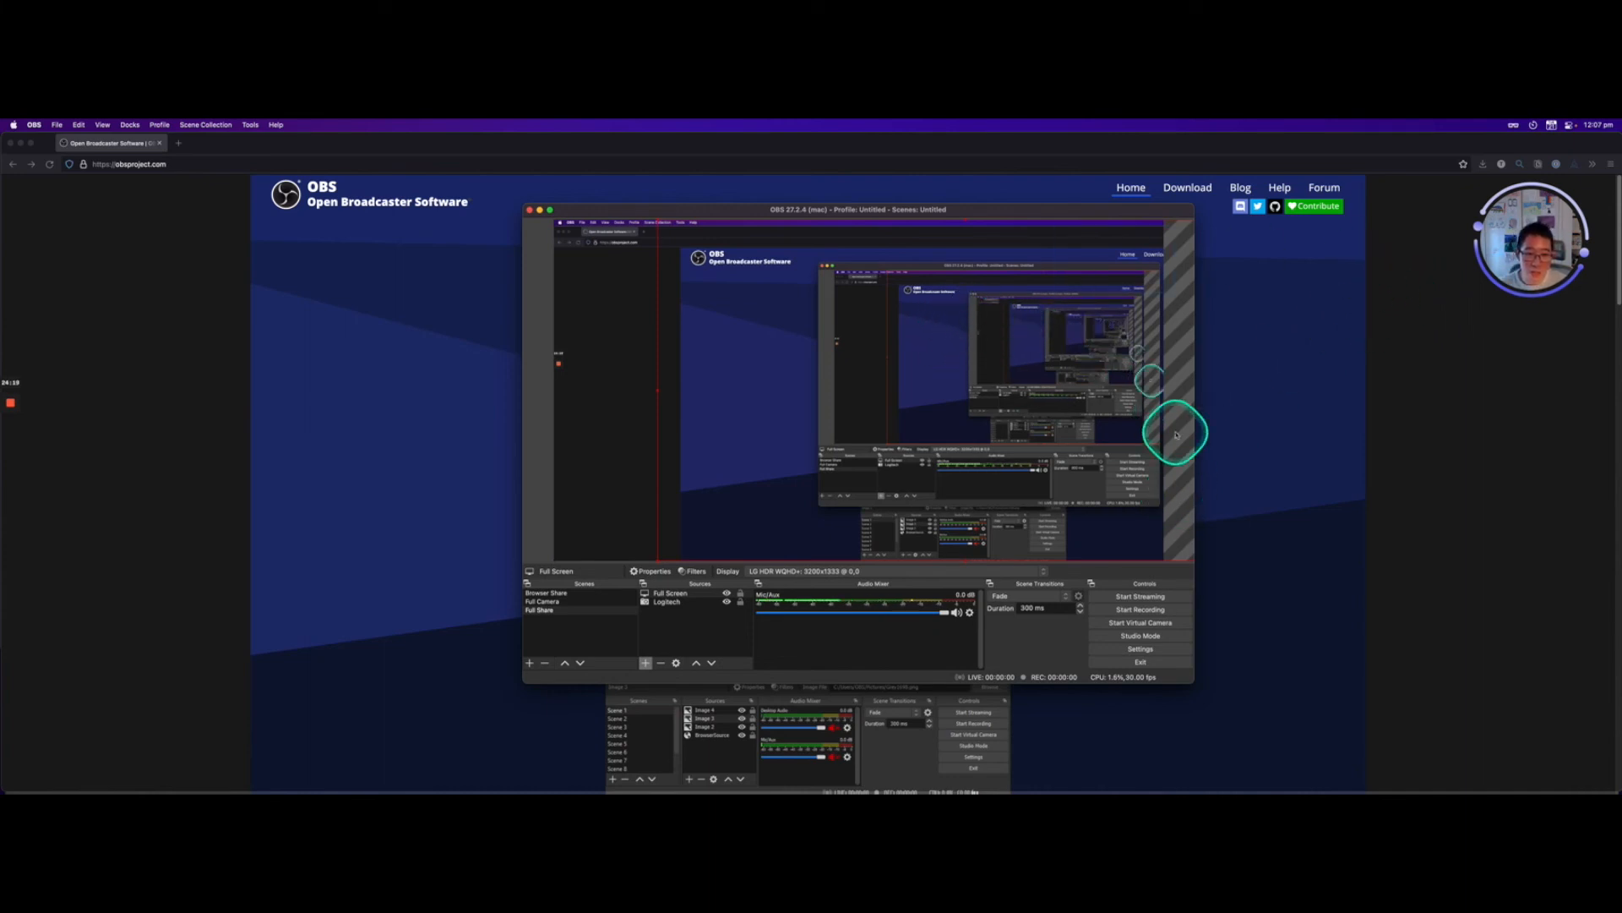
# Enlarge the main window and fit the Full Screen source to the canvas, moving it up to the upper edge.
pyautogui.moveTo(1195, 680); pyautogui.dragTo(1352, 724)
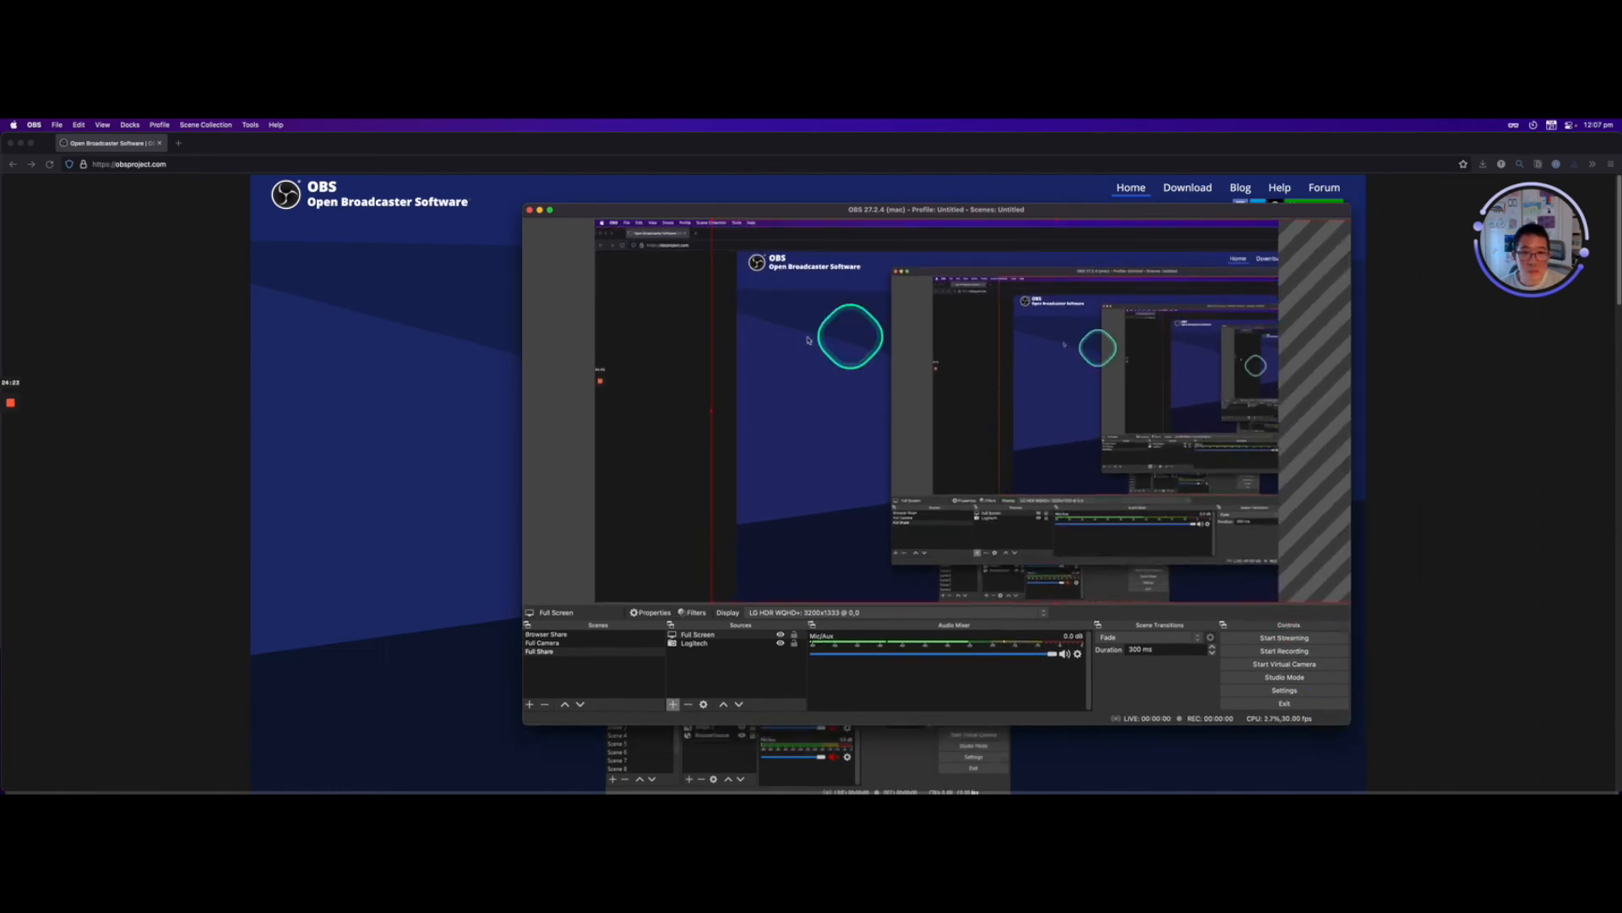
pyautogui.rightClick(732, 380)
pyautogui.moveTo(822, 578)
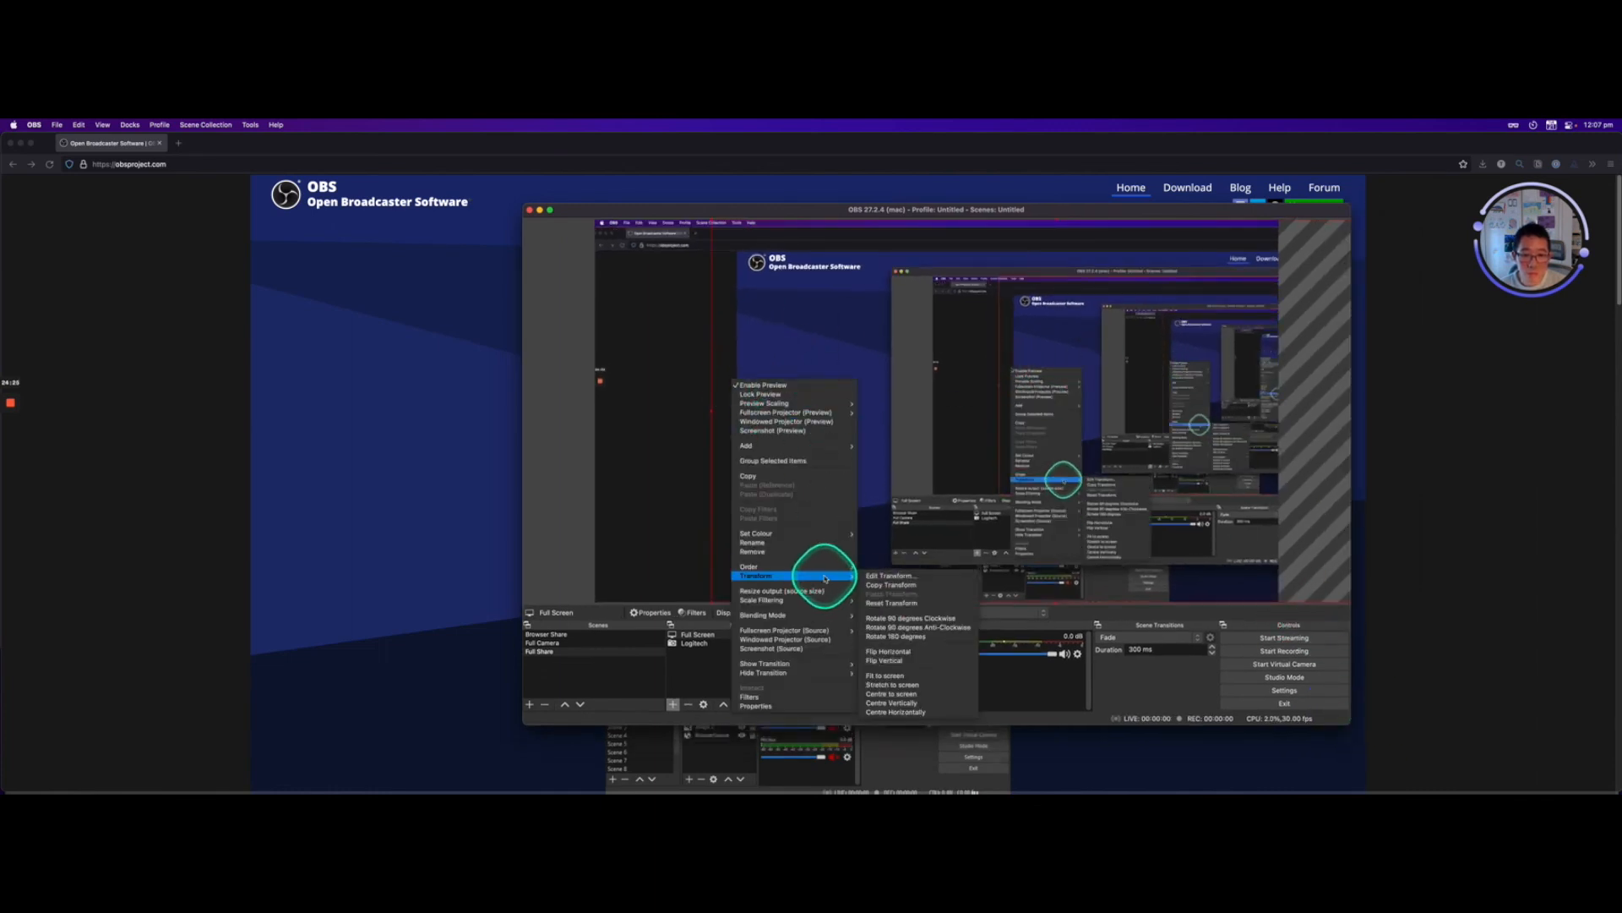
pyautogui.click(947, 673)
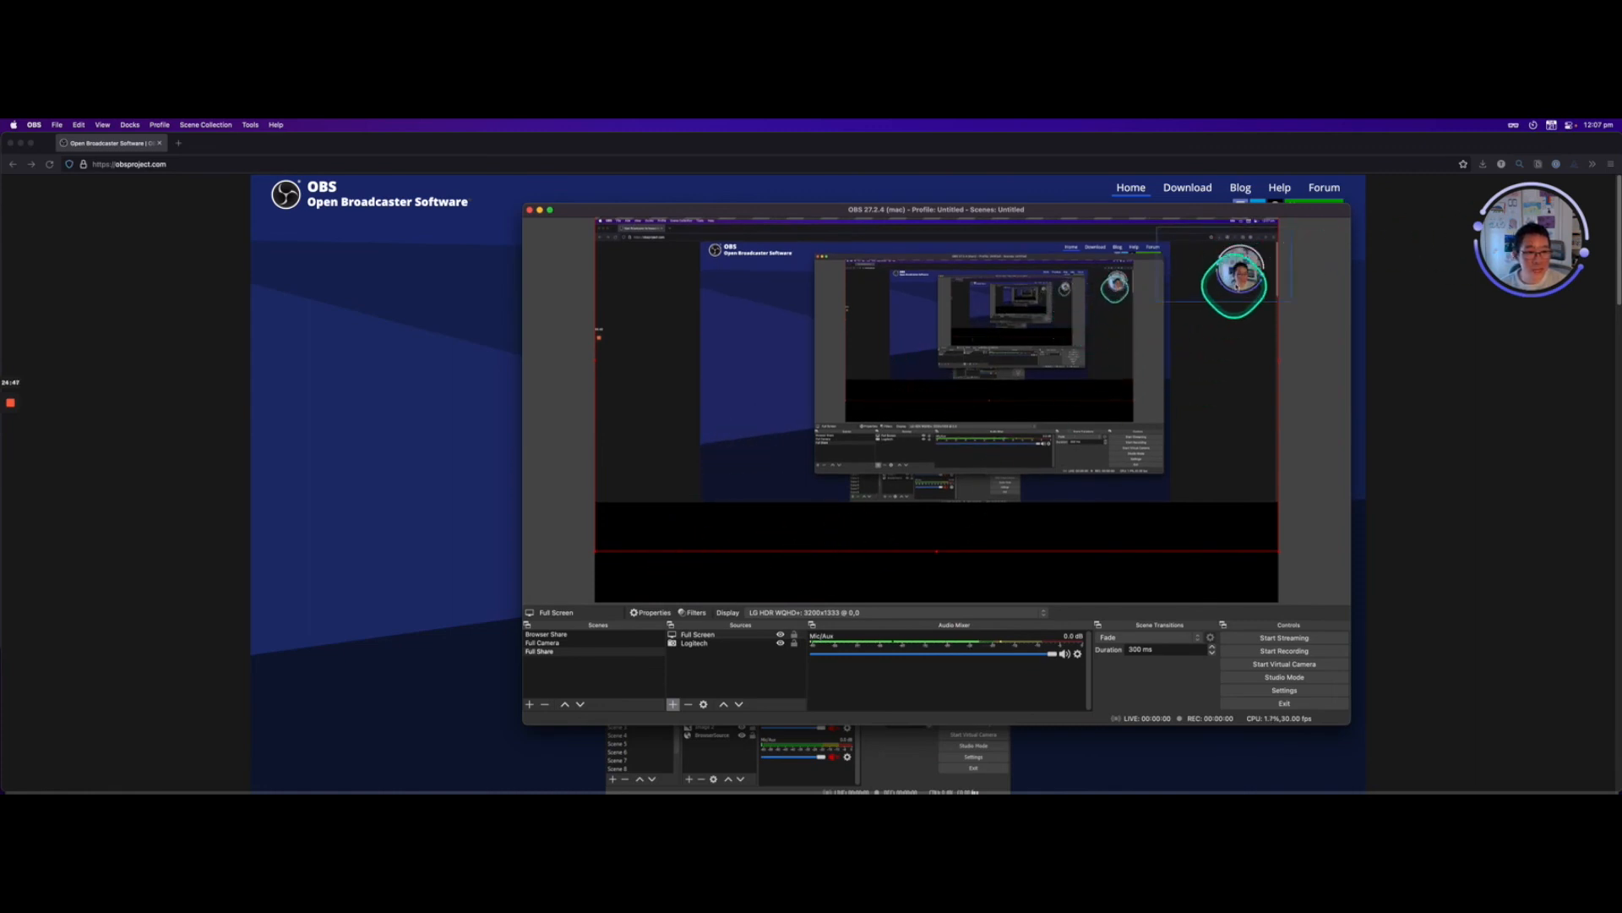
# Place the Logitech source above Full Screen in the source order and move the webcam to the canvas's lower-left corner.
pyautogui.click(703, 643)
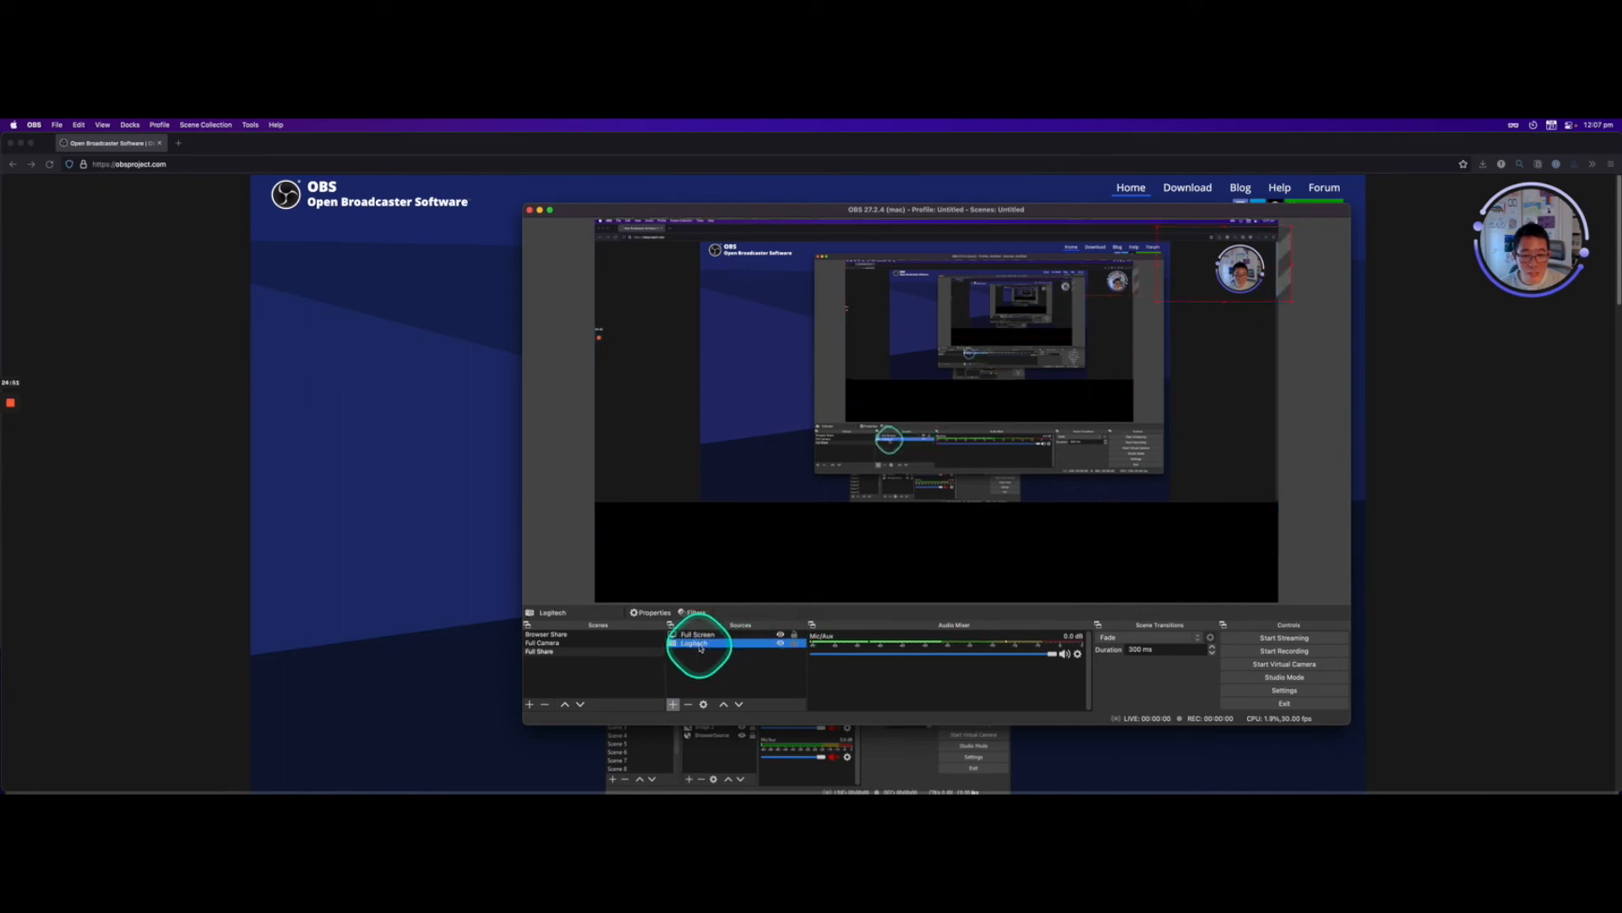
pyautogui.moveTo(700, 648); pyautogui.dragTo(704, 631)
pyautogui.moveTo(1224, 266); pyautogui.dragTo(658, 549)
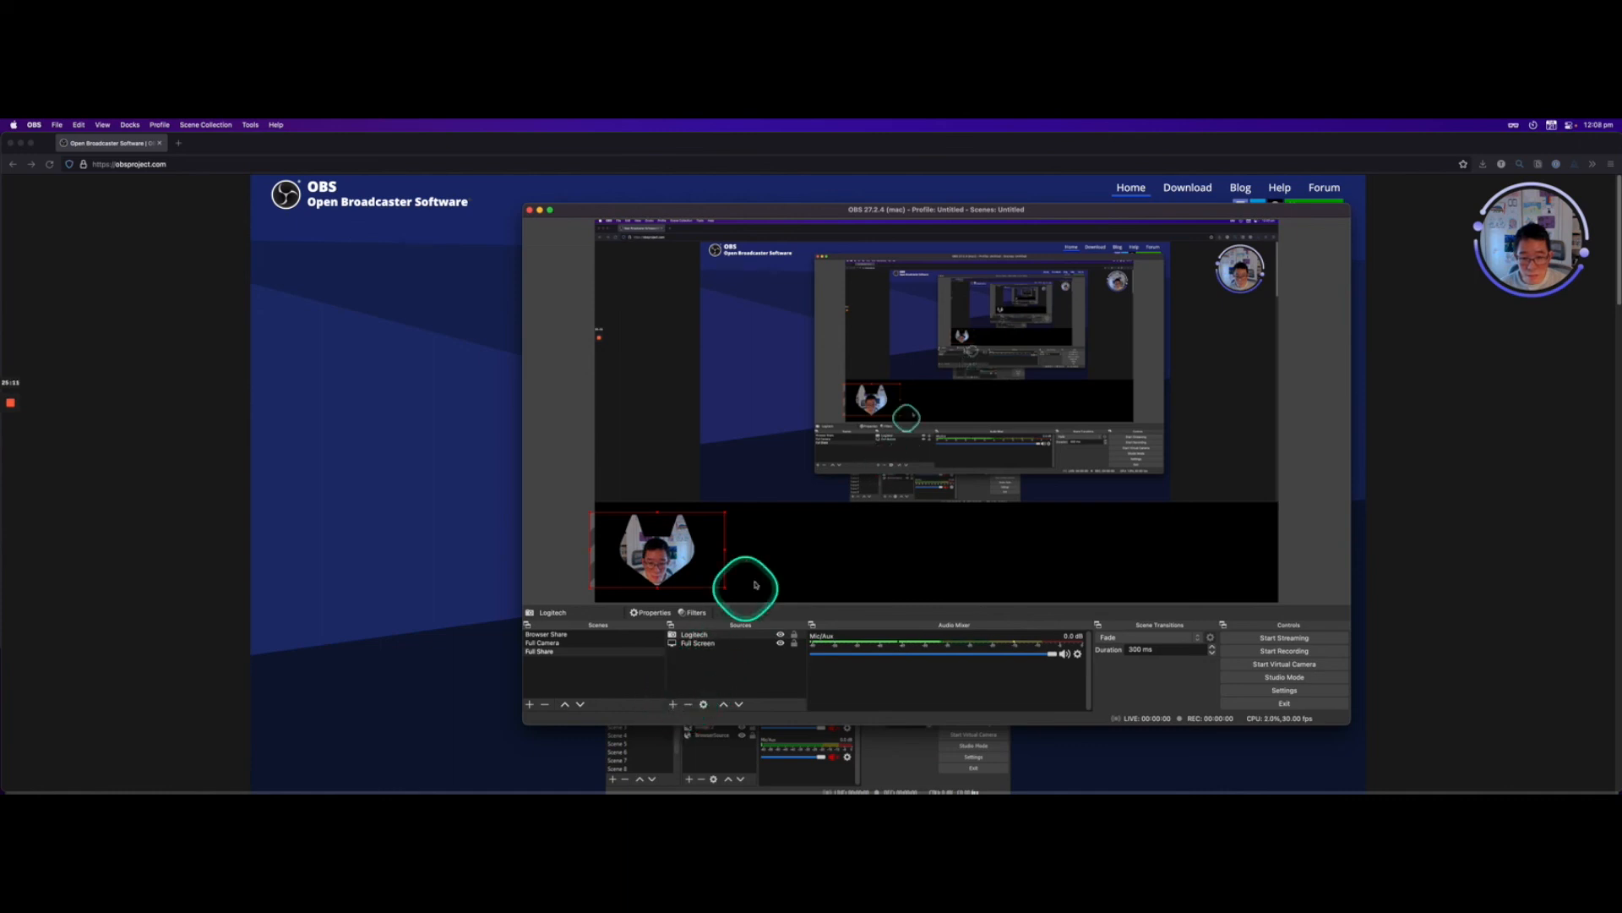
# Add a new Image source named "Background" to the Full Share scene.
pyautogui.click(673, 704)
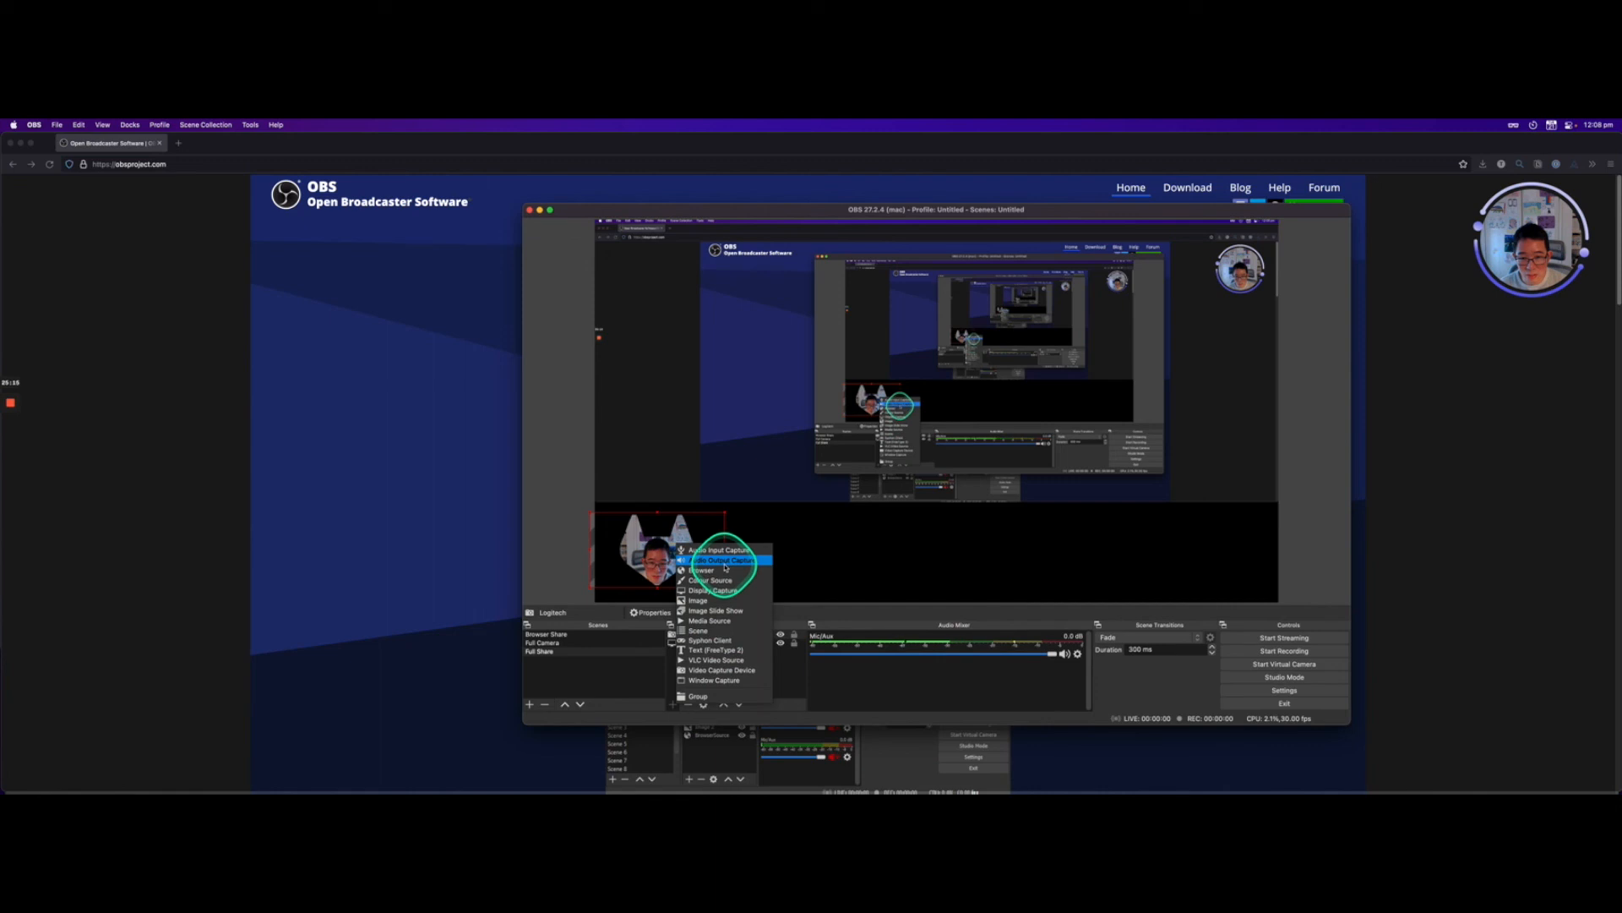
pyautogui.click(741, 605)
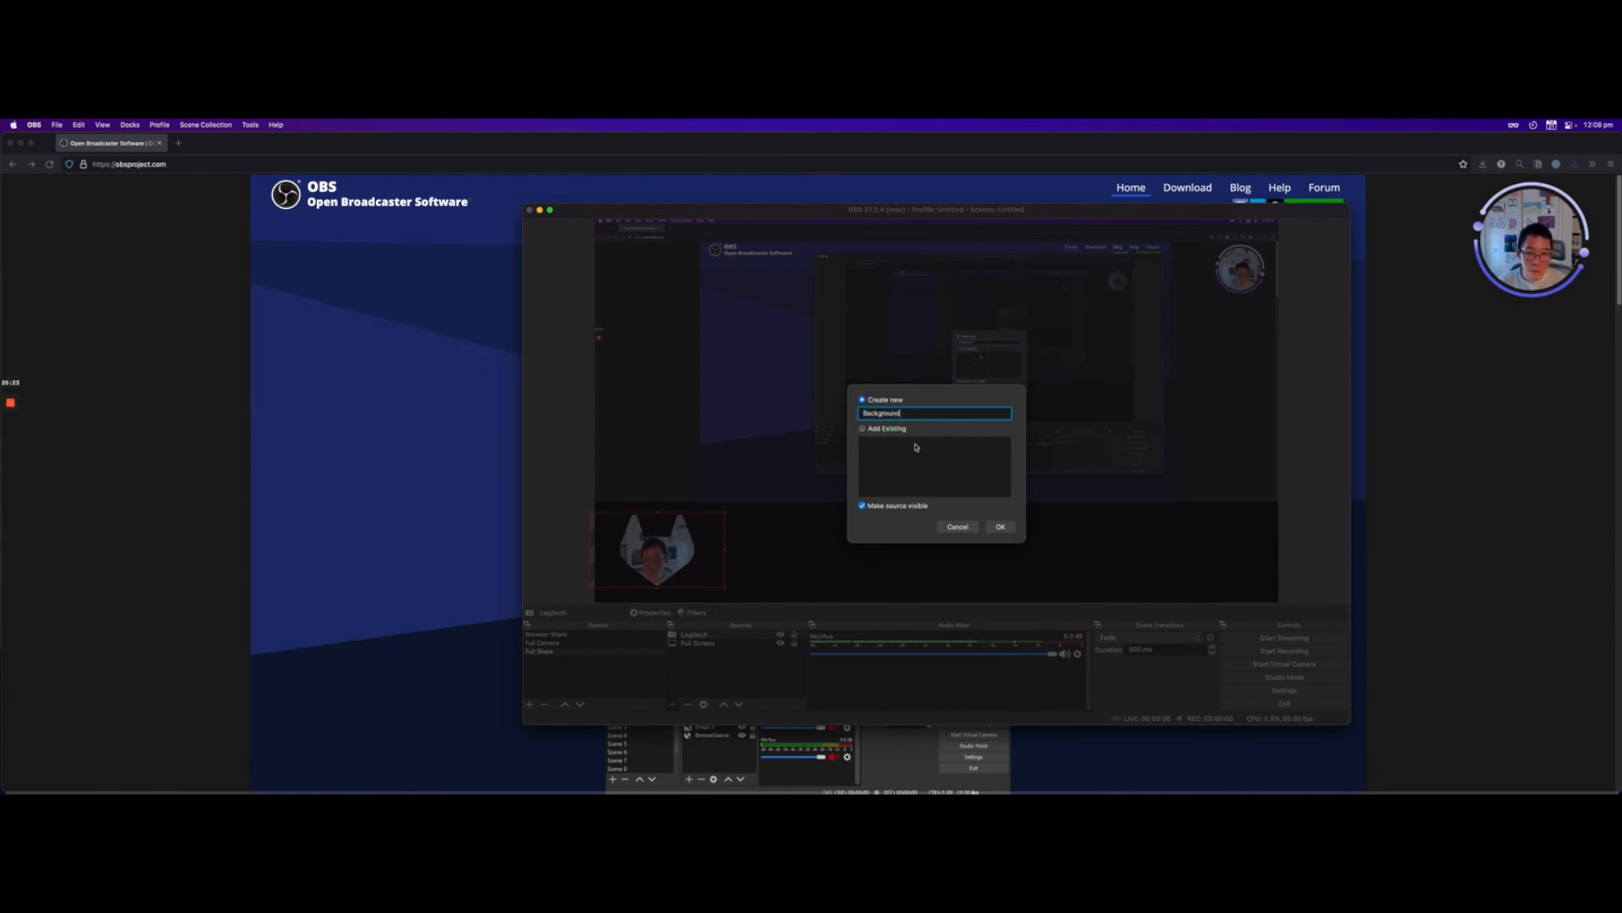
pyautogui.click(1000, 526)
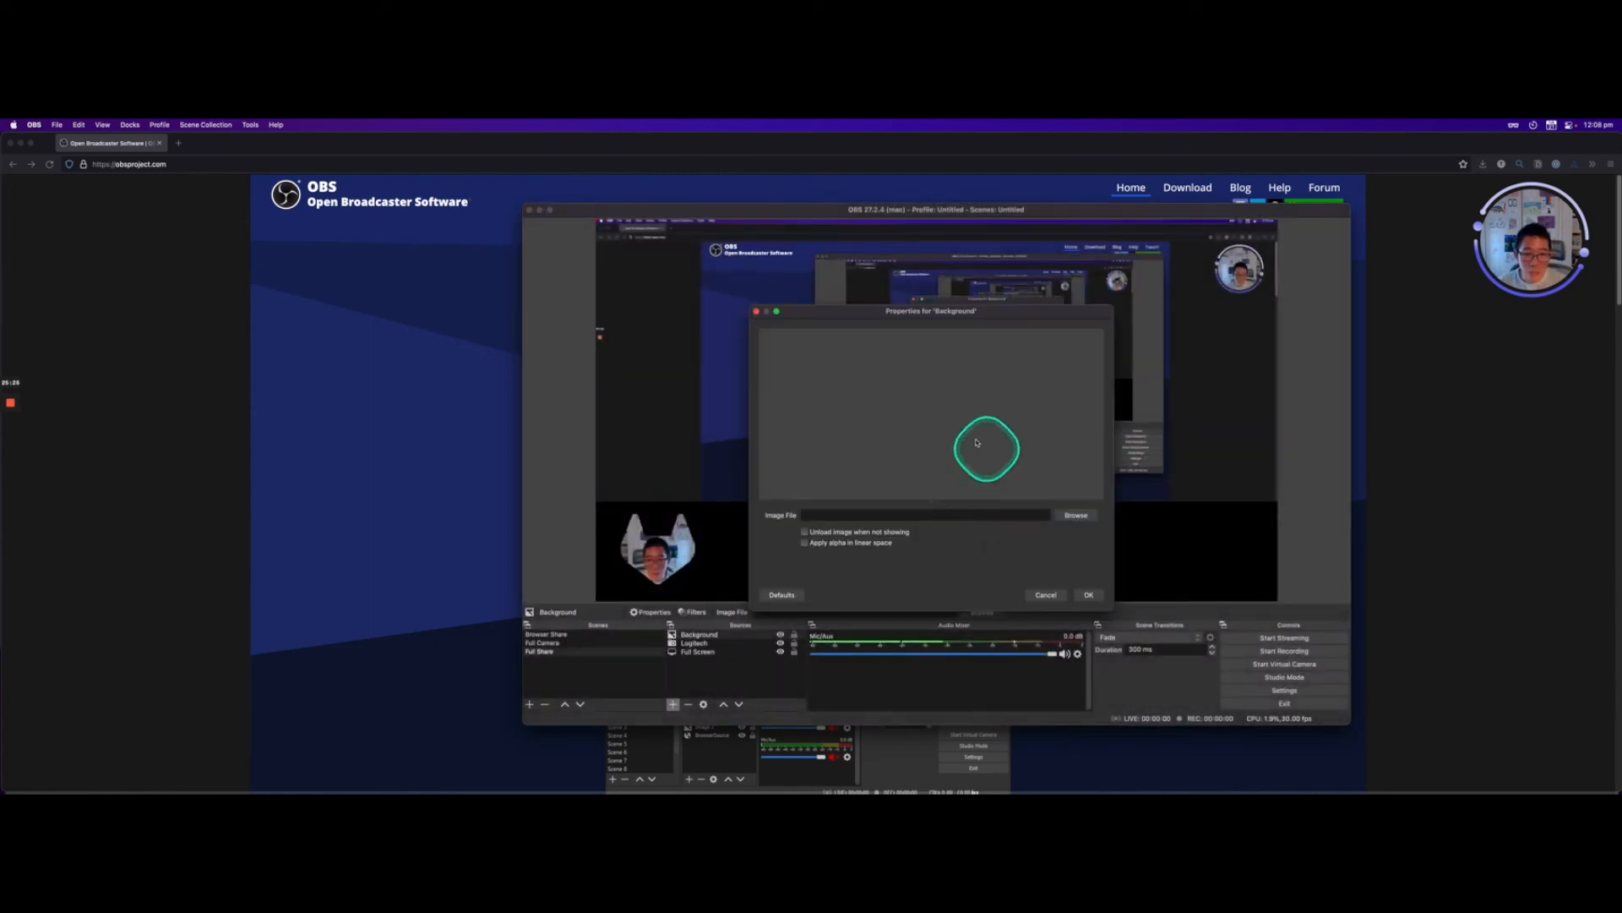
# Use gitlab_devops_loop.png from the Demo folder as the Background source's image and accept its properties.
pyautogui.click(1088, 517)
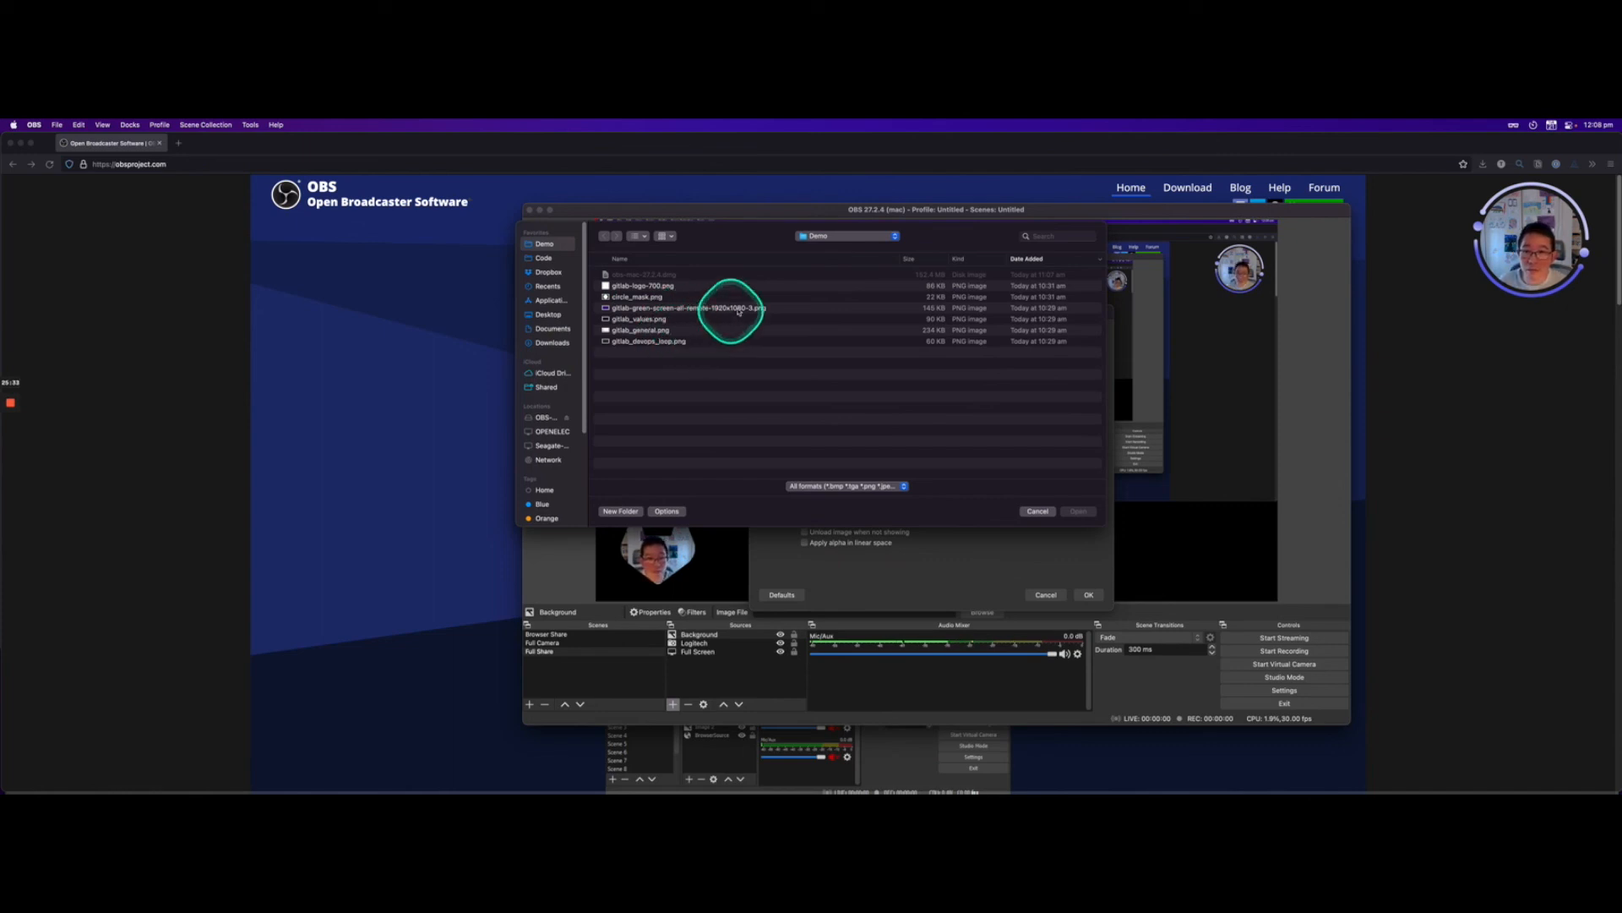
pyautogui.click(645, 320)
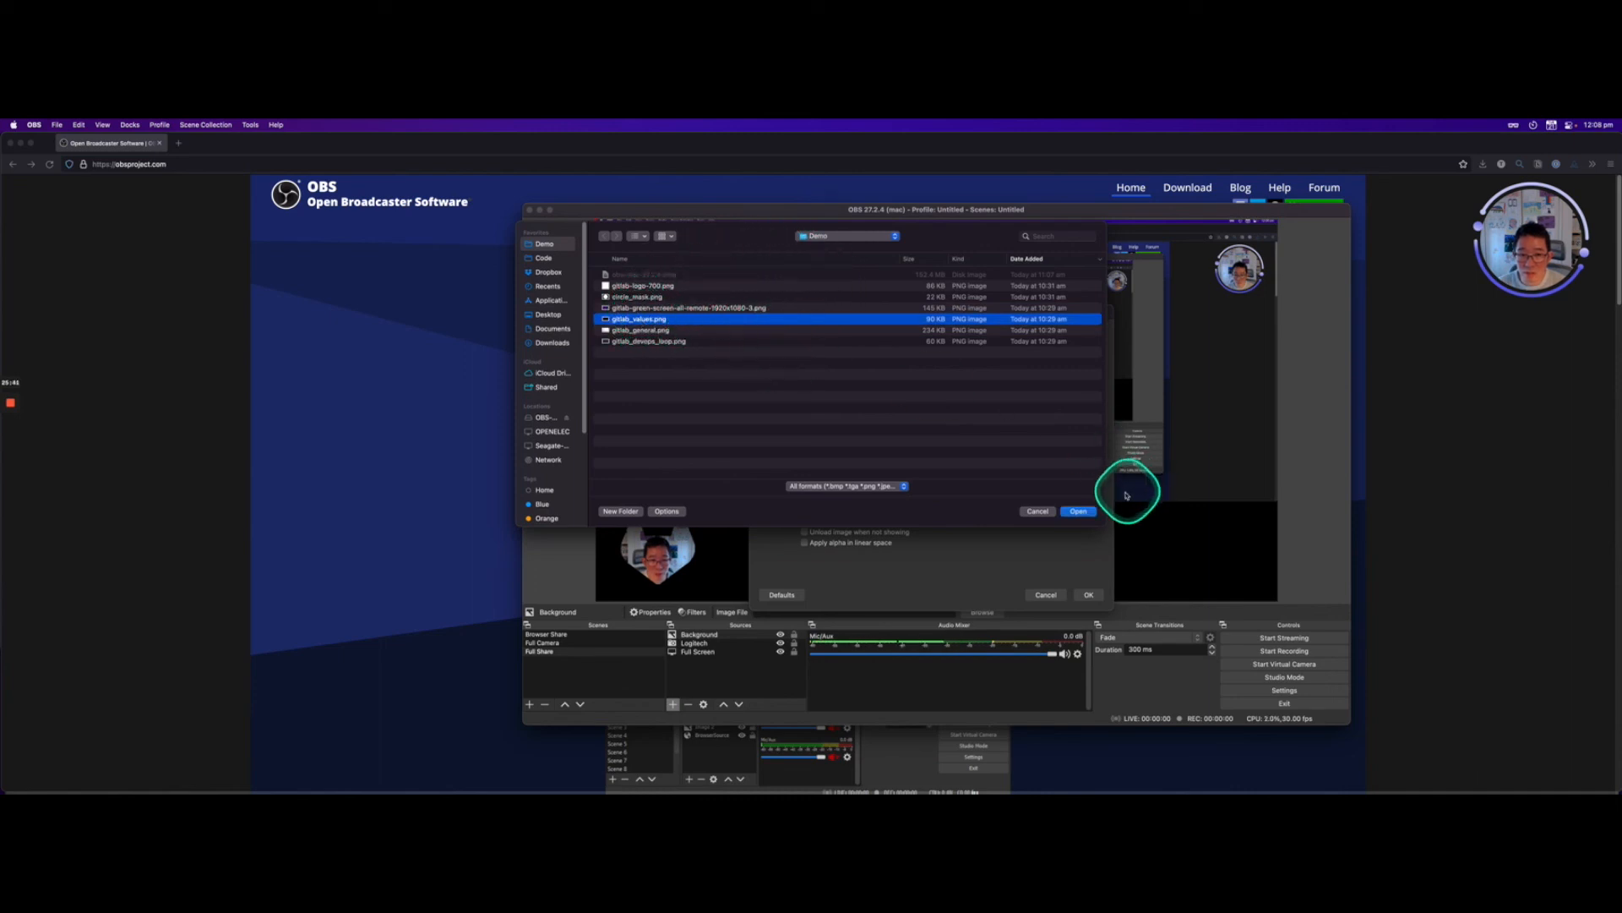
pyautogui.click(709, 309)
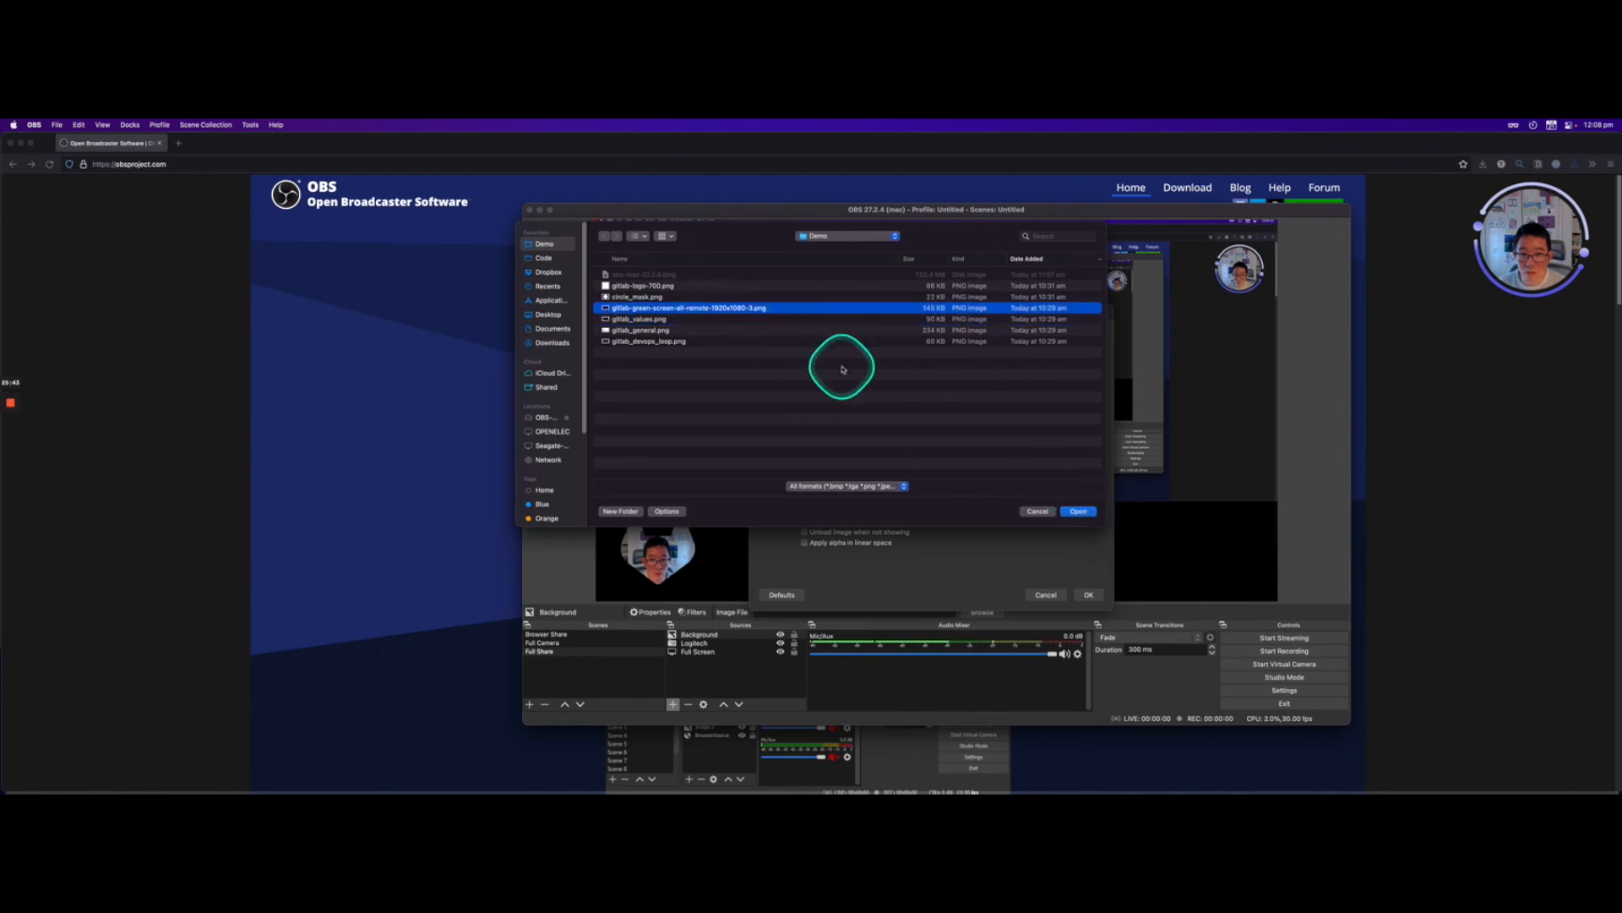
pyautogui.click(721, 342)
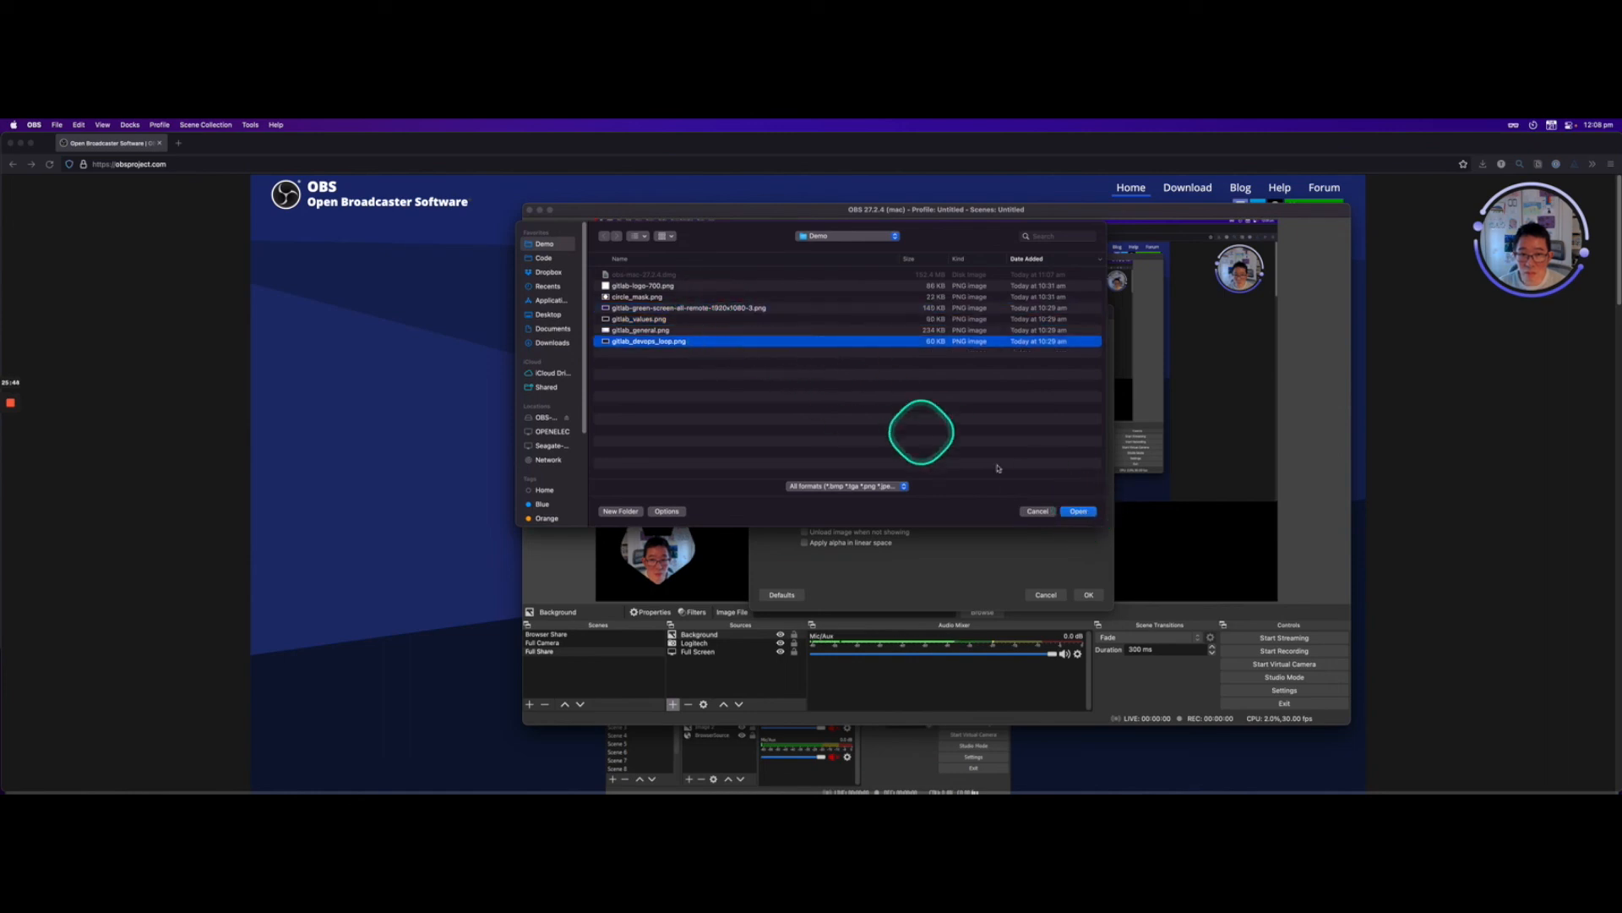
pyautogui.click(1079, 512)
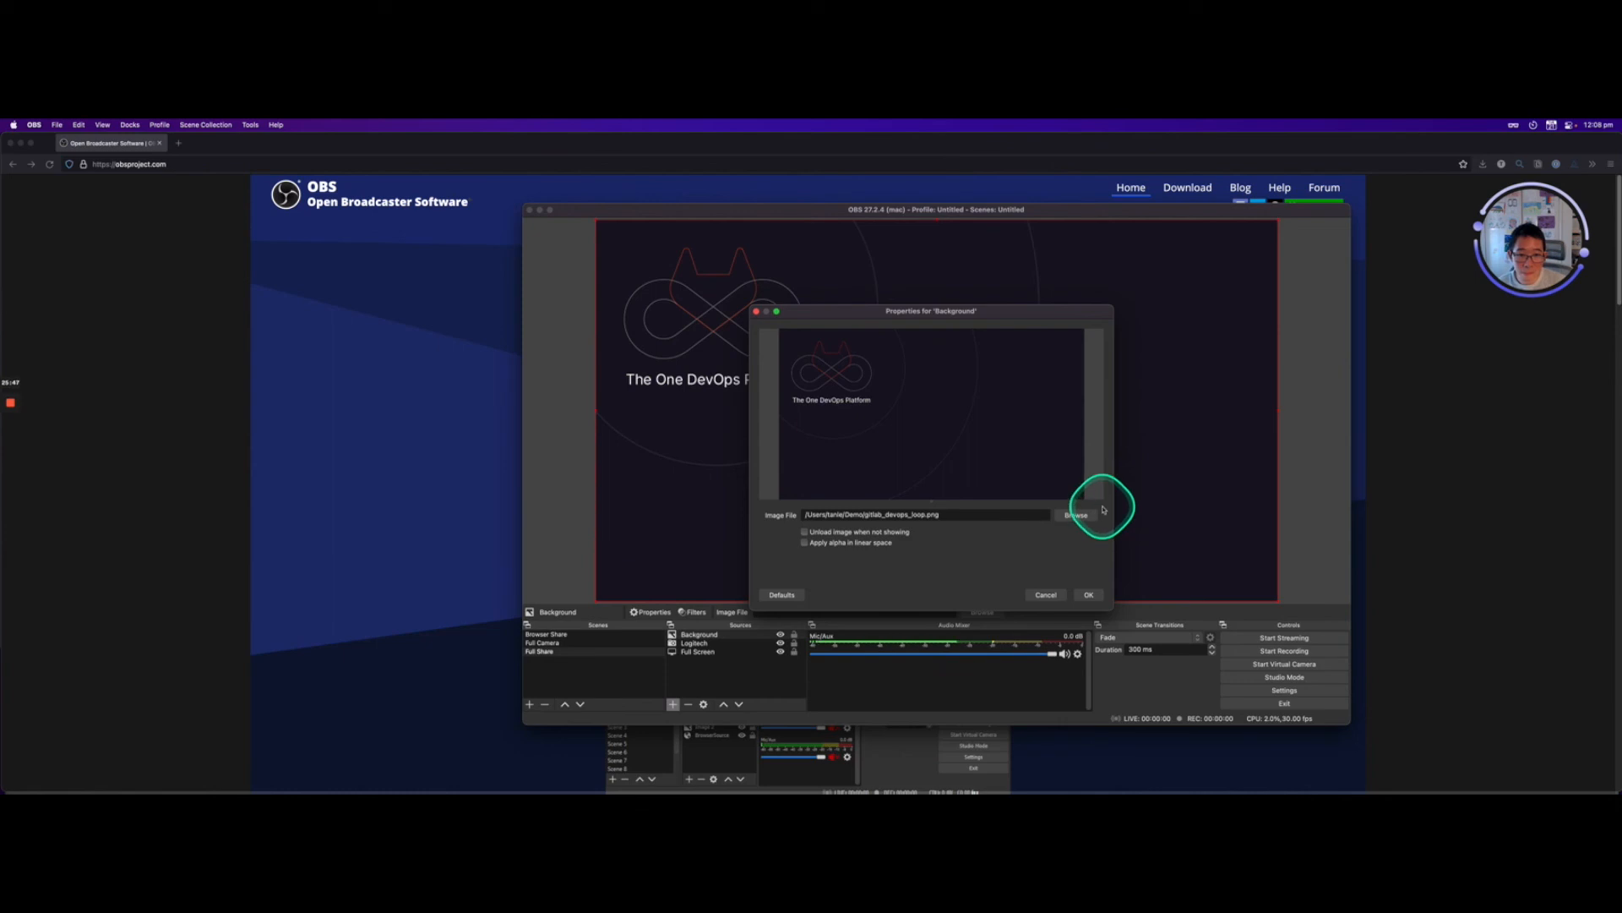
pyautogui.click(1088, 595)
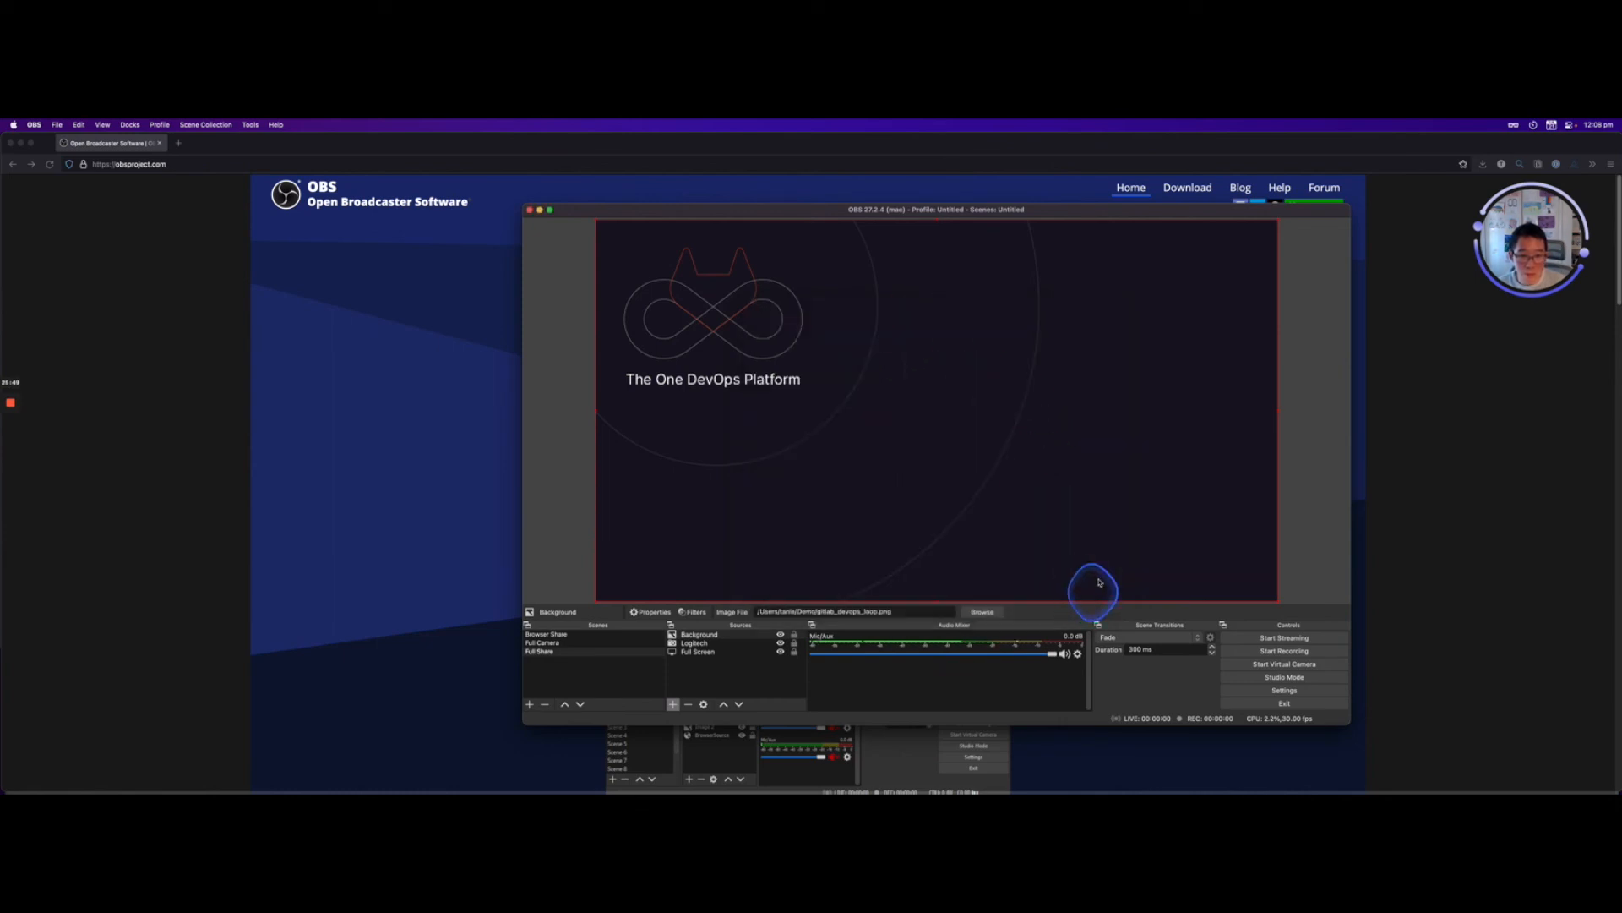
# Move the Background source to the end of the source order and change its image to gitlab-green-screen-all-remote-1920x1080-3.png from the Demo folder.
pyautogui.moveTo(688, 635); pyautogui.dragTo(690, 660)
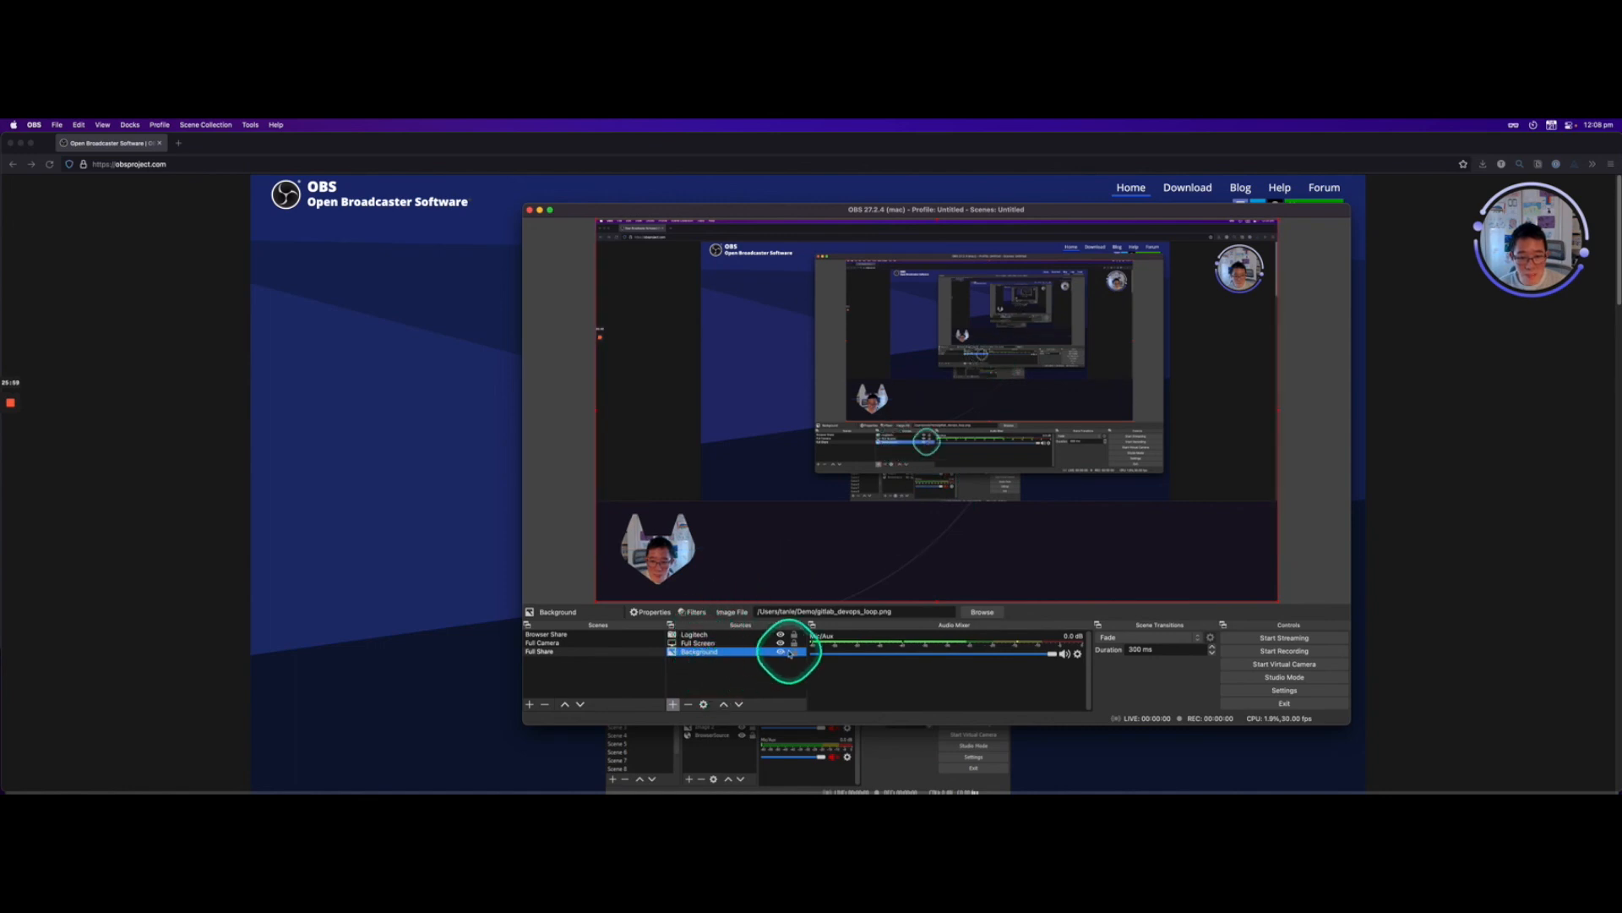
pyautogui.rightClick(758, 654)
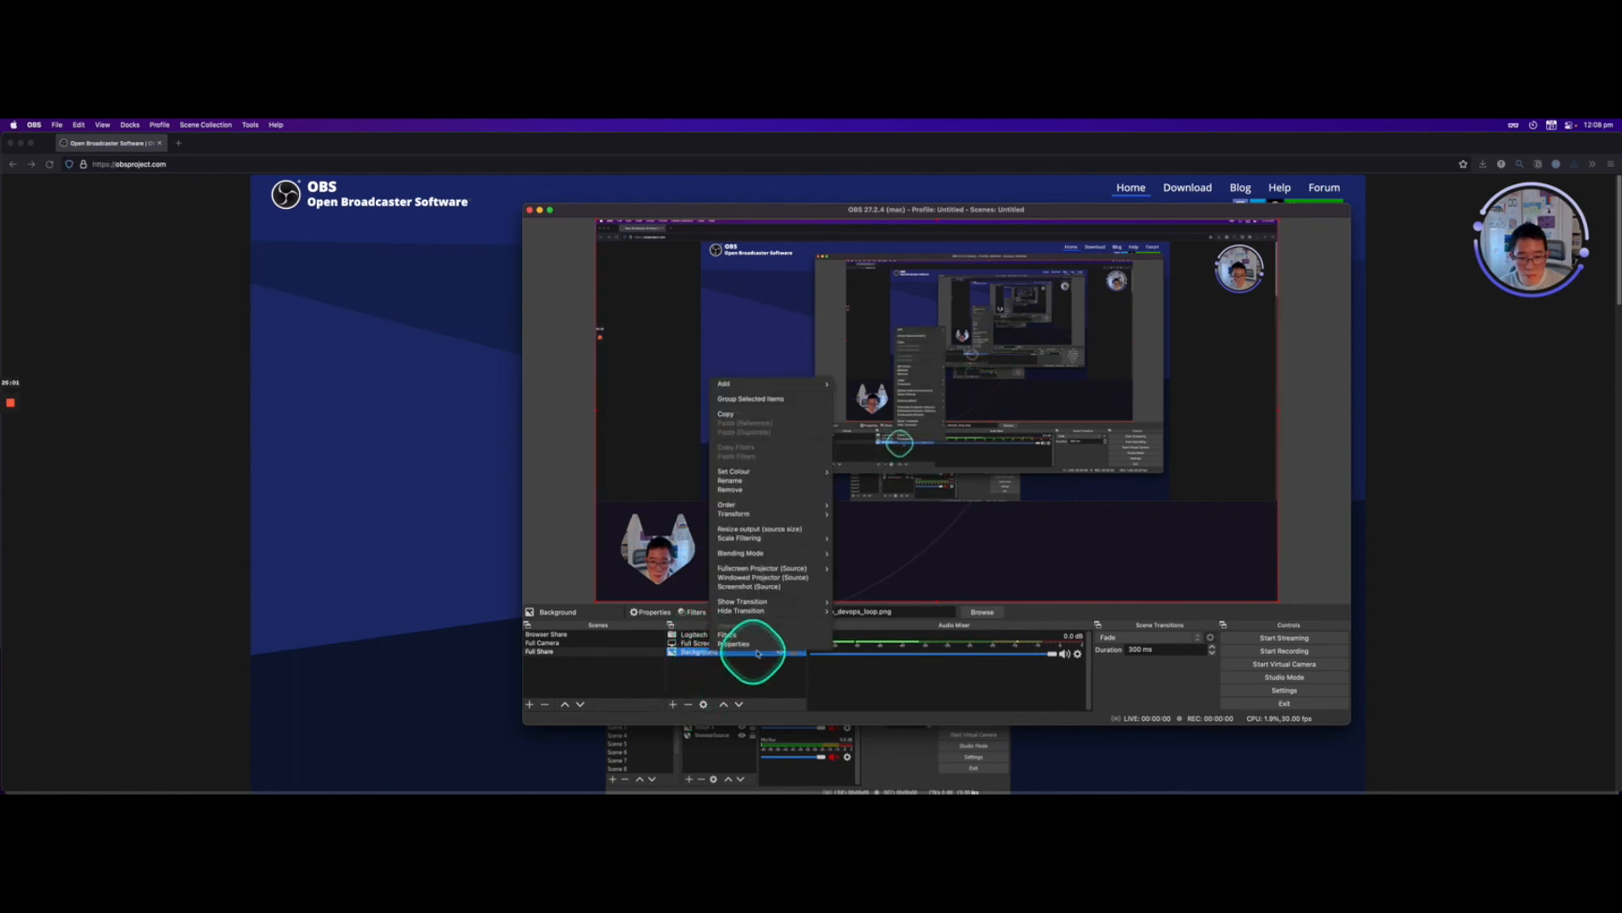
pyautogui.click(736, 644)
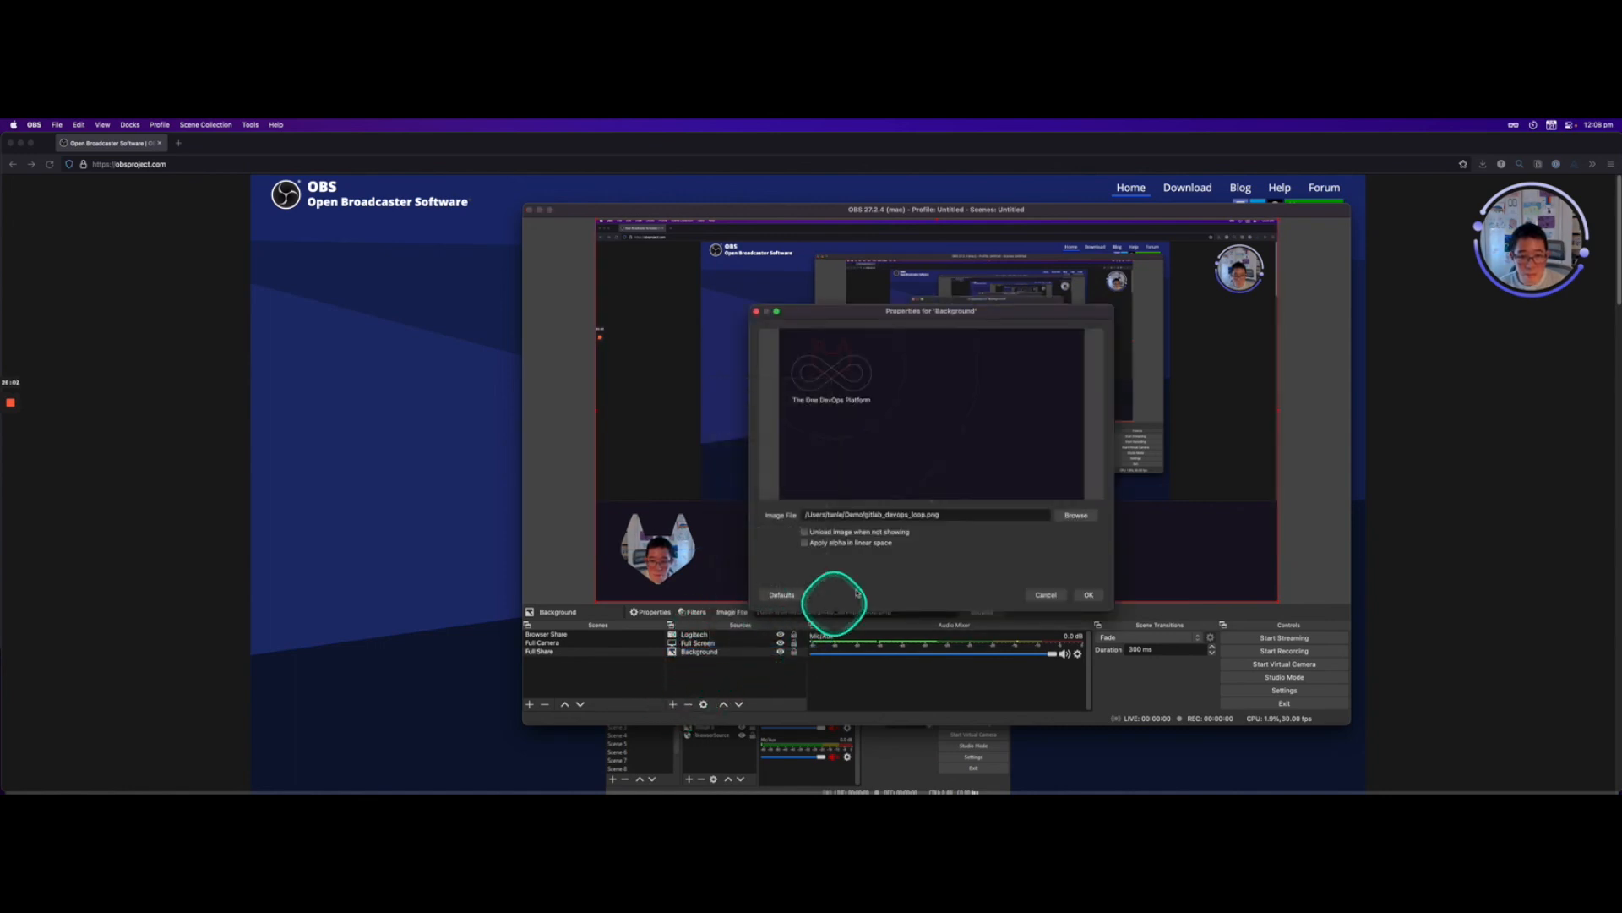
pyautogui.click(1068, 515)
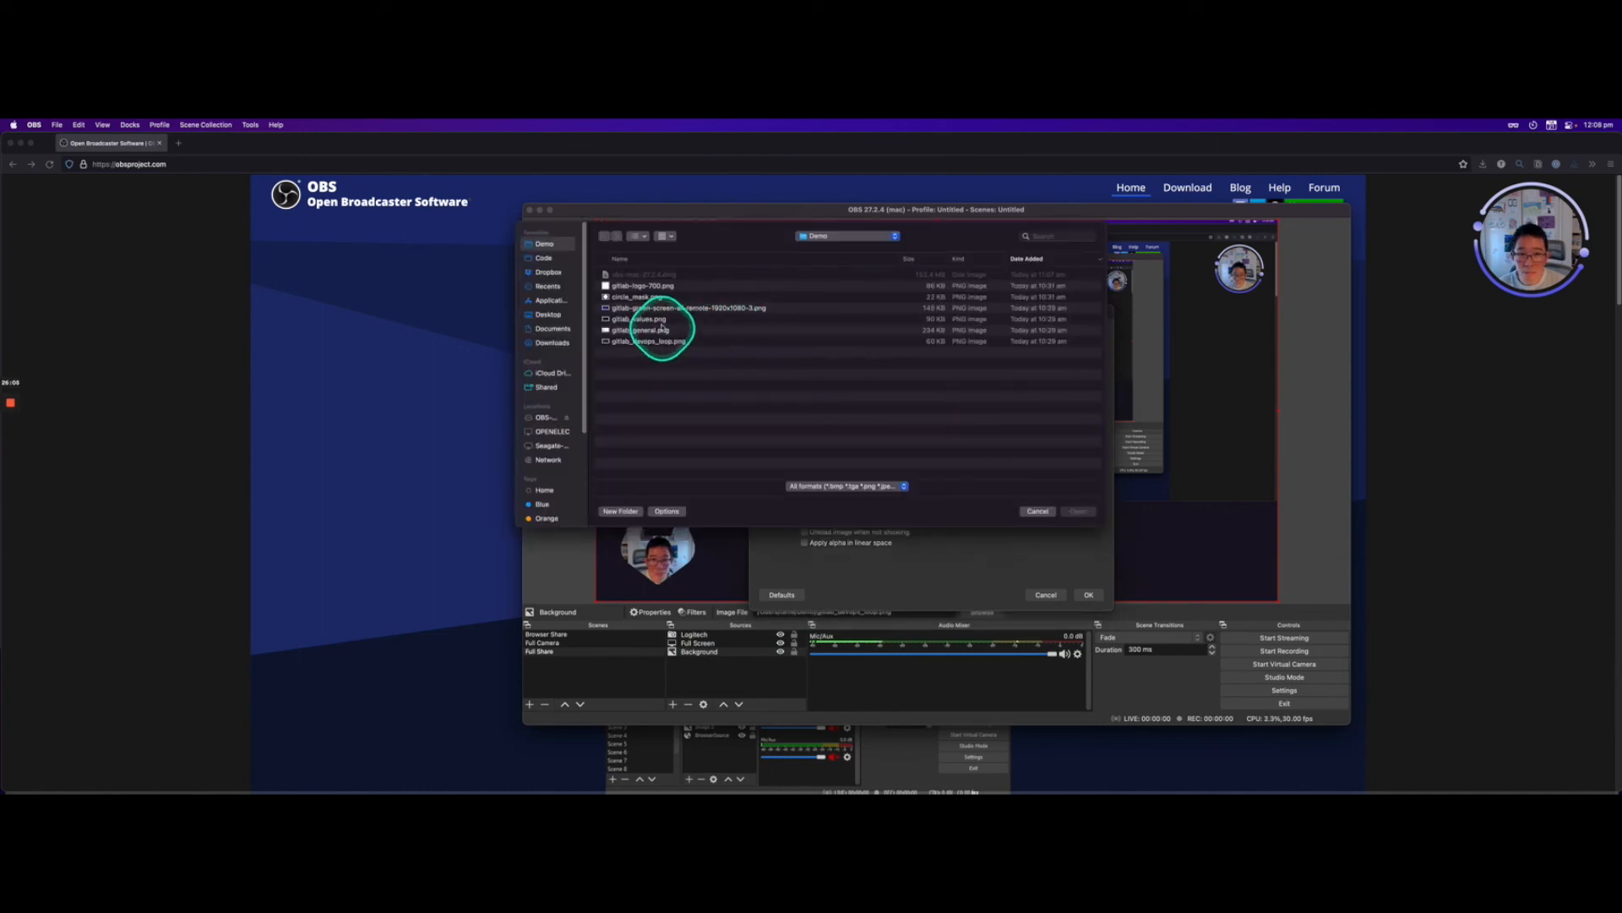
pyautogui.click(732, 309)
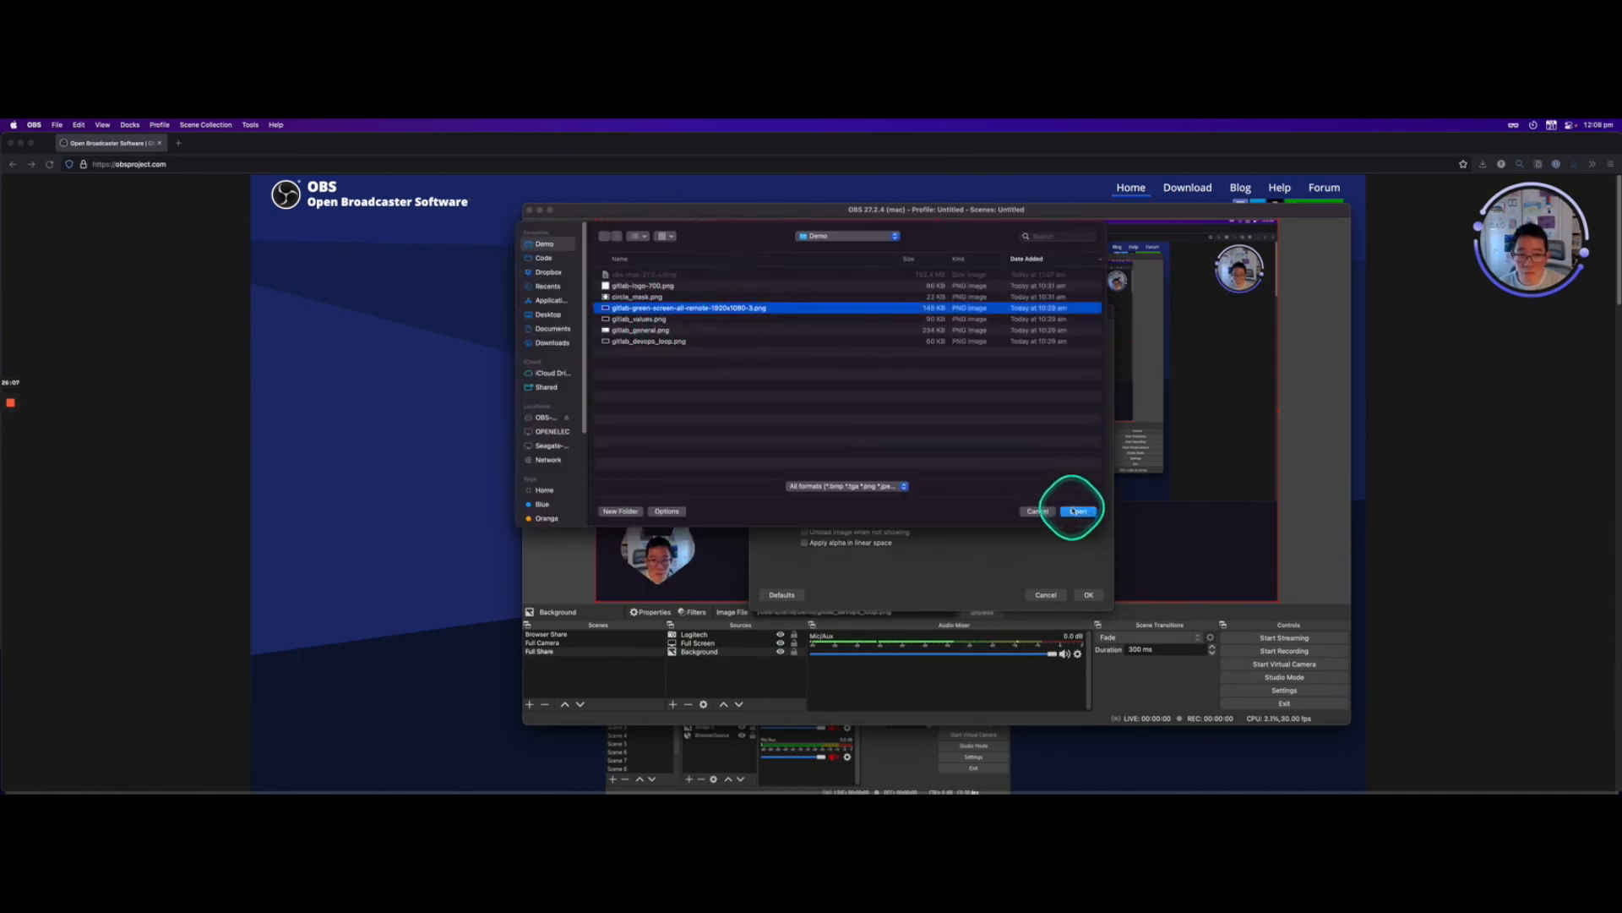
pyautogui.click(1075, 511)
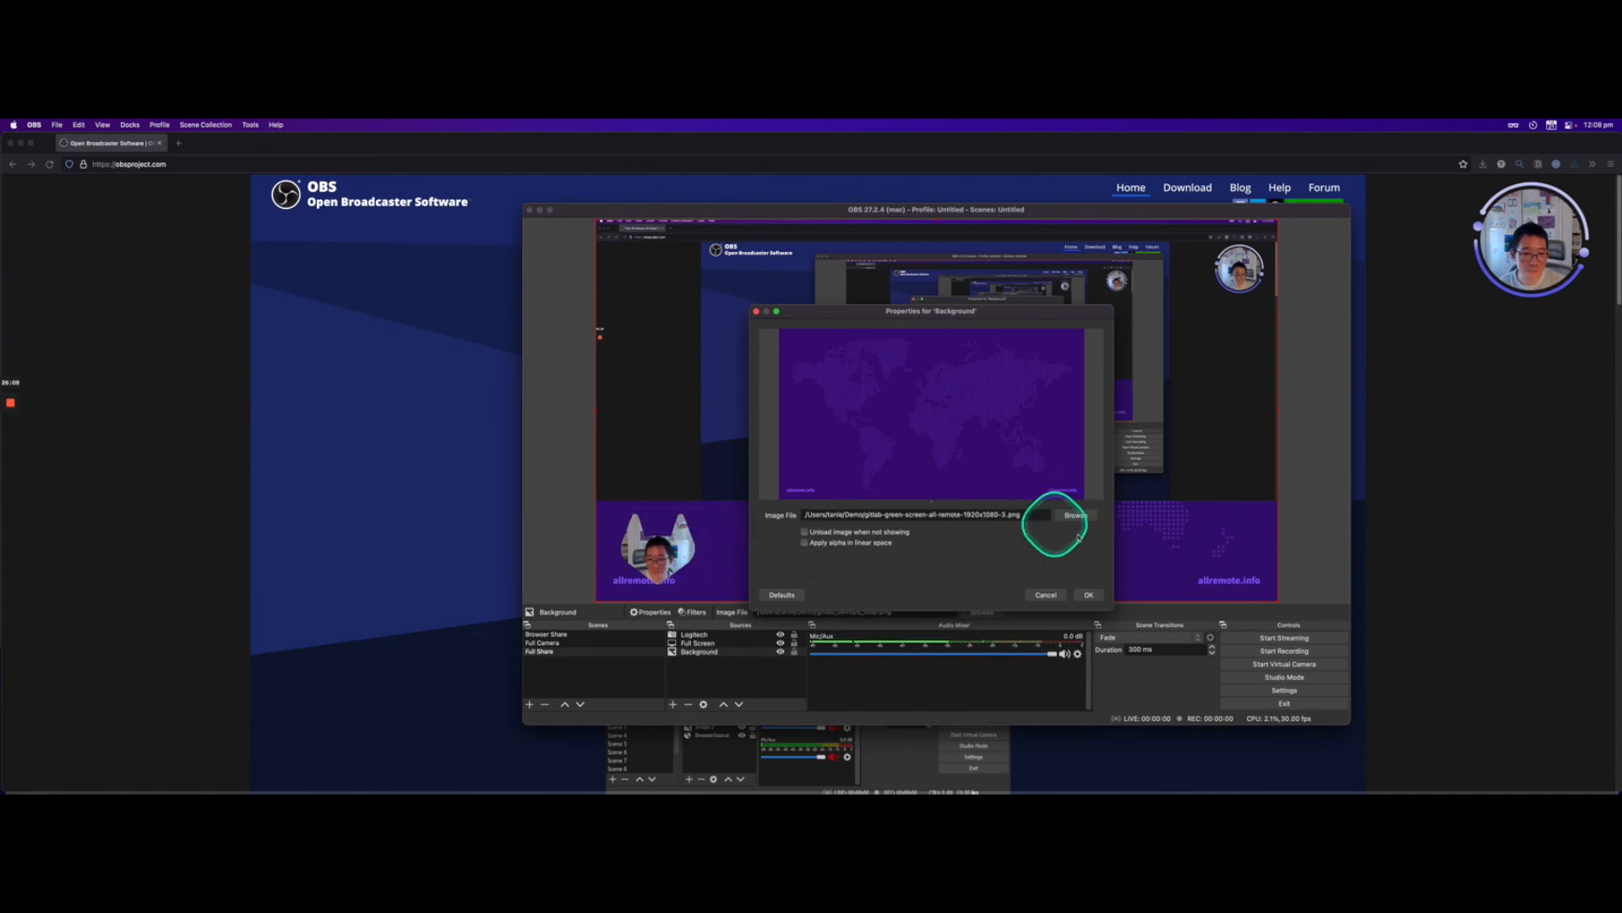
pyautogui.click(1088, 594)
# Move the Logitech webcam slightly inward along the purple banner, clear of the allremote.info text in the lower-left corner of the canvas.
pyautogui.moveTo(666, 548)
pyautogui.mouseDown()
pyautogui.moveTo(698, 548)
pyautogui.moveTo(662, 551)
pyautogui.mouseUp()
pyautogui.click(710, 635)
pyautogui.moveTo(680, 556); pyautogui.dragTo(725, 552)
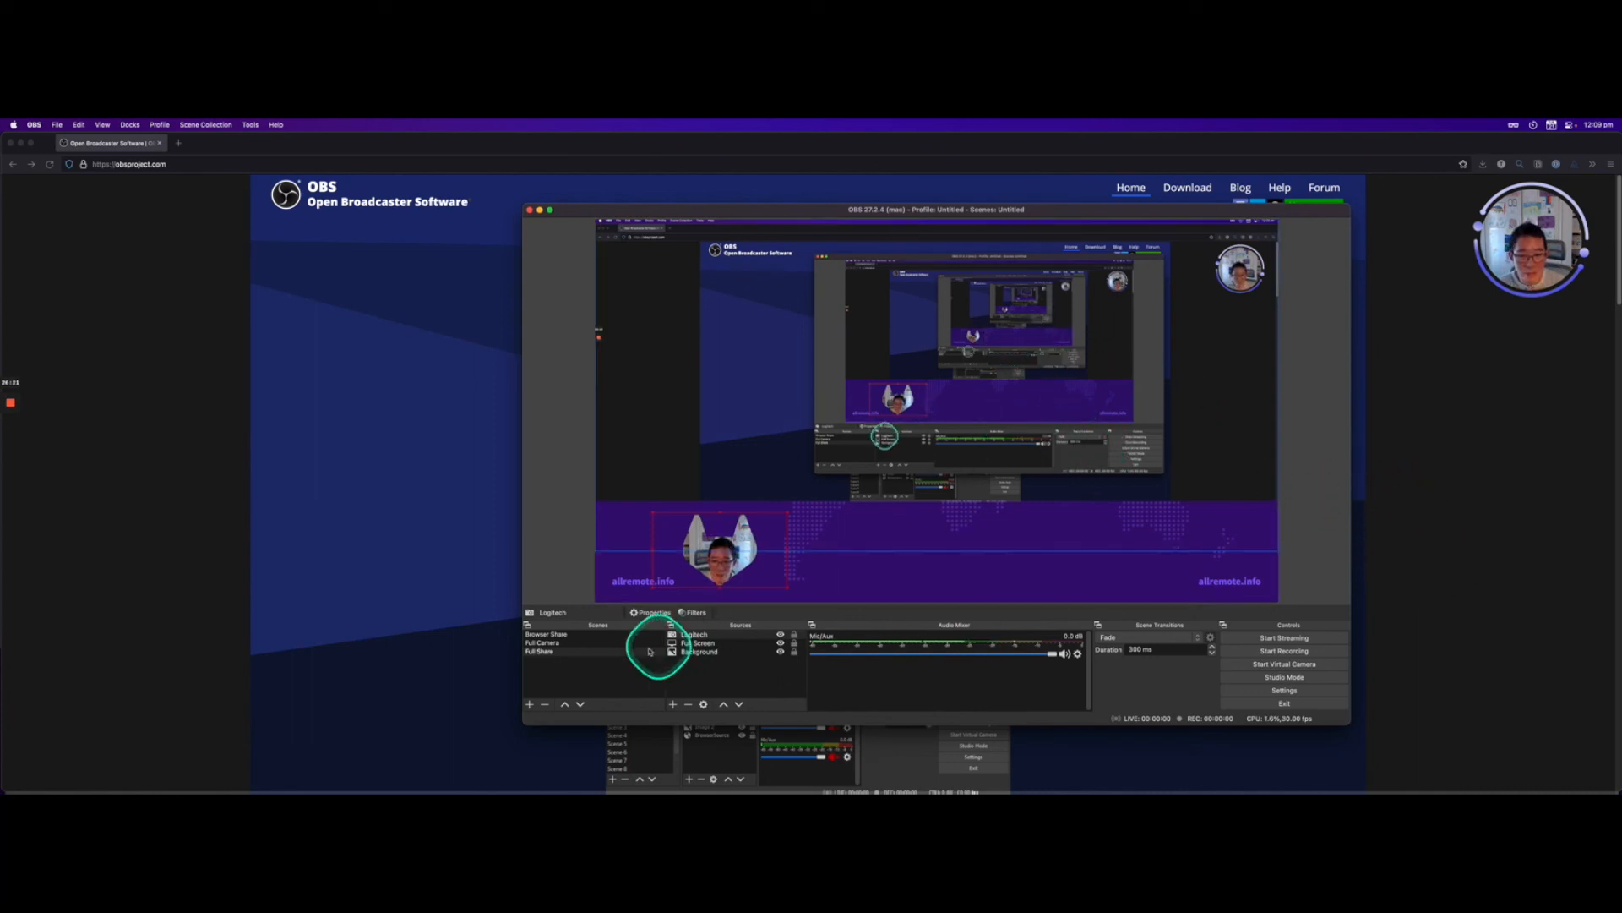
# Preview the Full Camera and Browser Share scenes, and show the whole Excalidraw diagram in the Min browser to check the live browser capture.
pyautogui.click(594, 643)
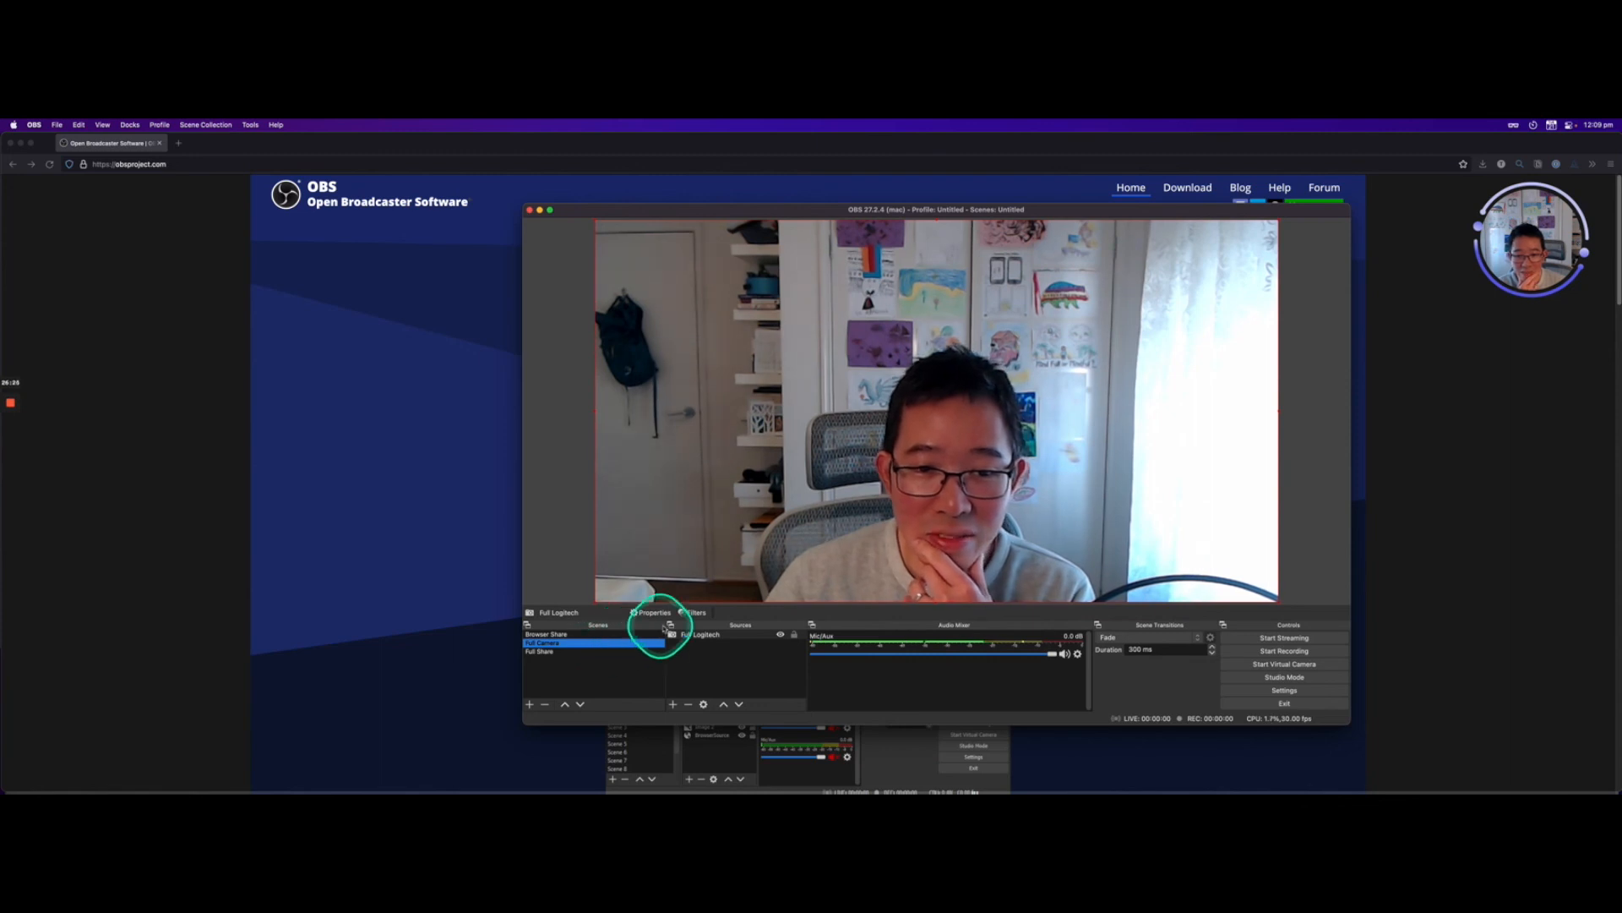
pyautogui.click(628, 634)
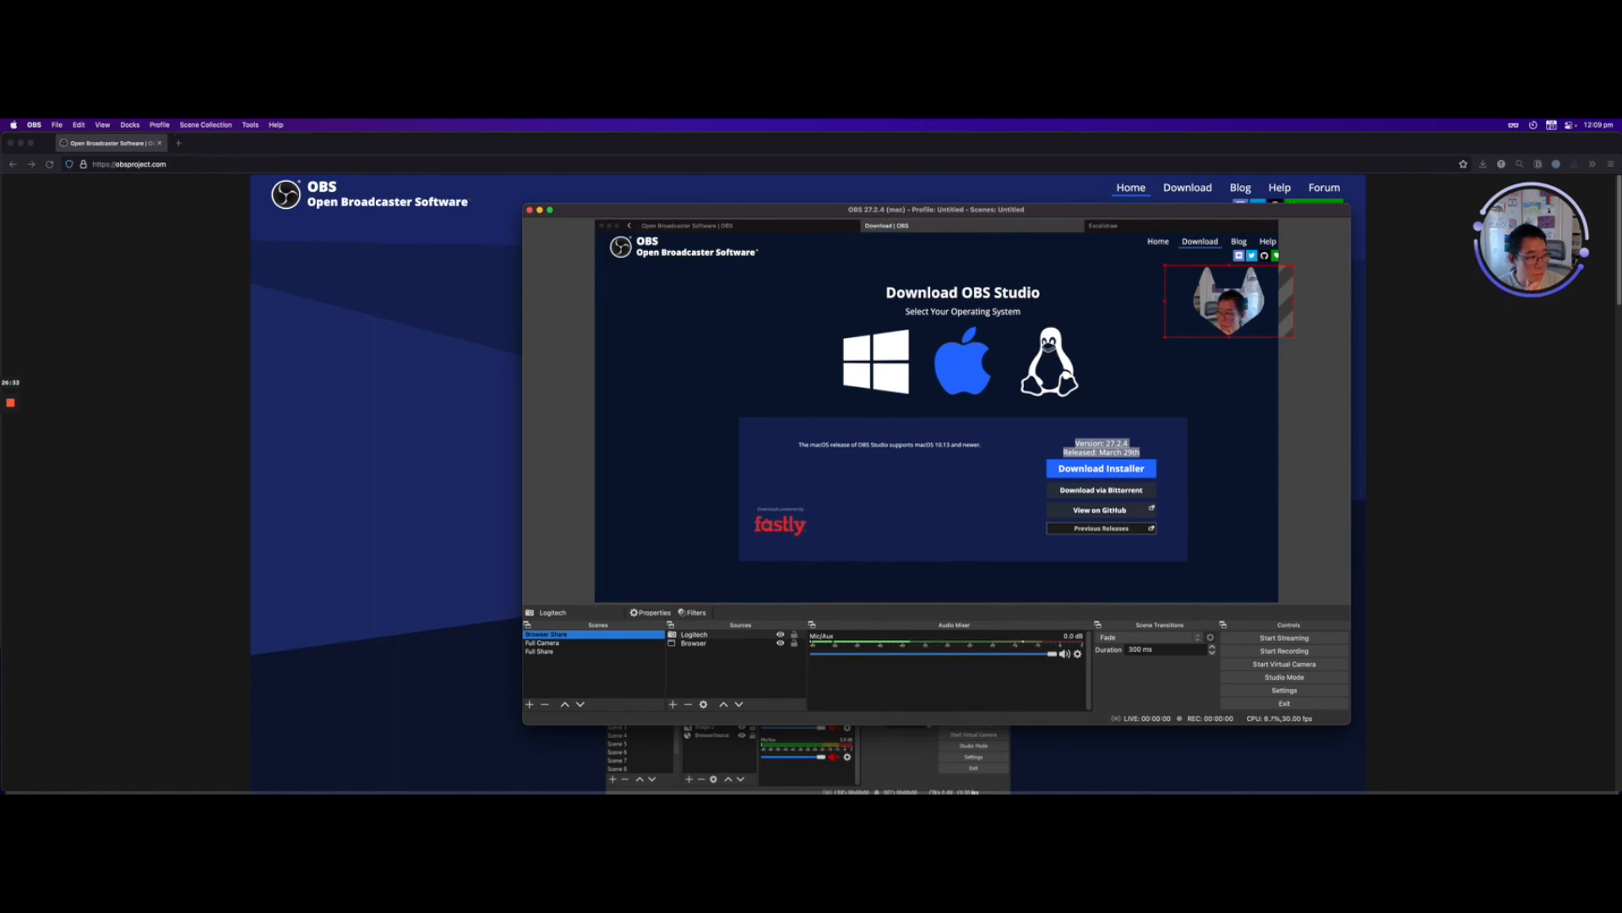
pyautogui.press('super+Tab')
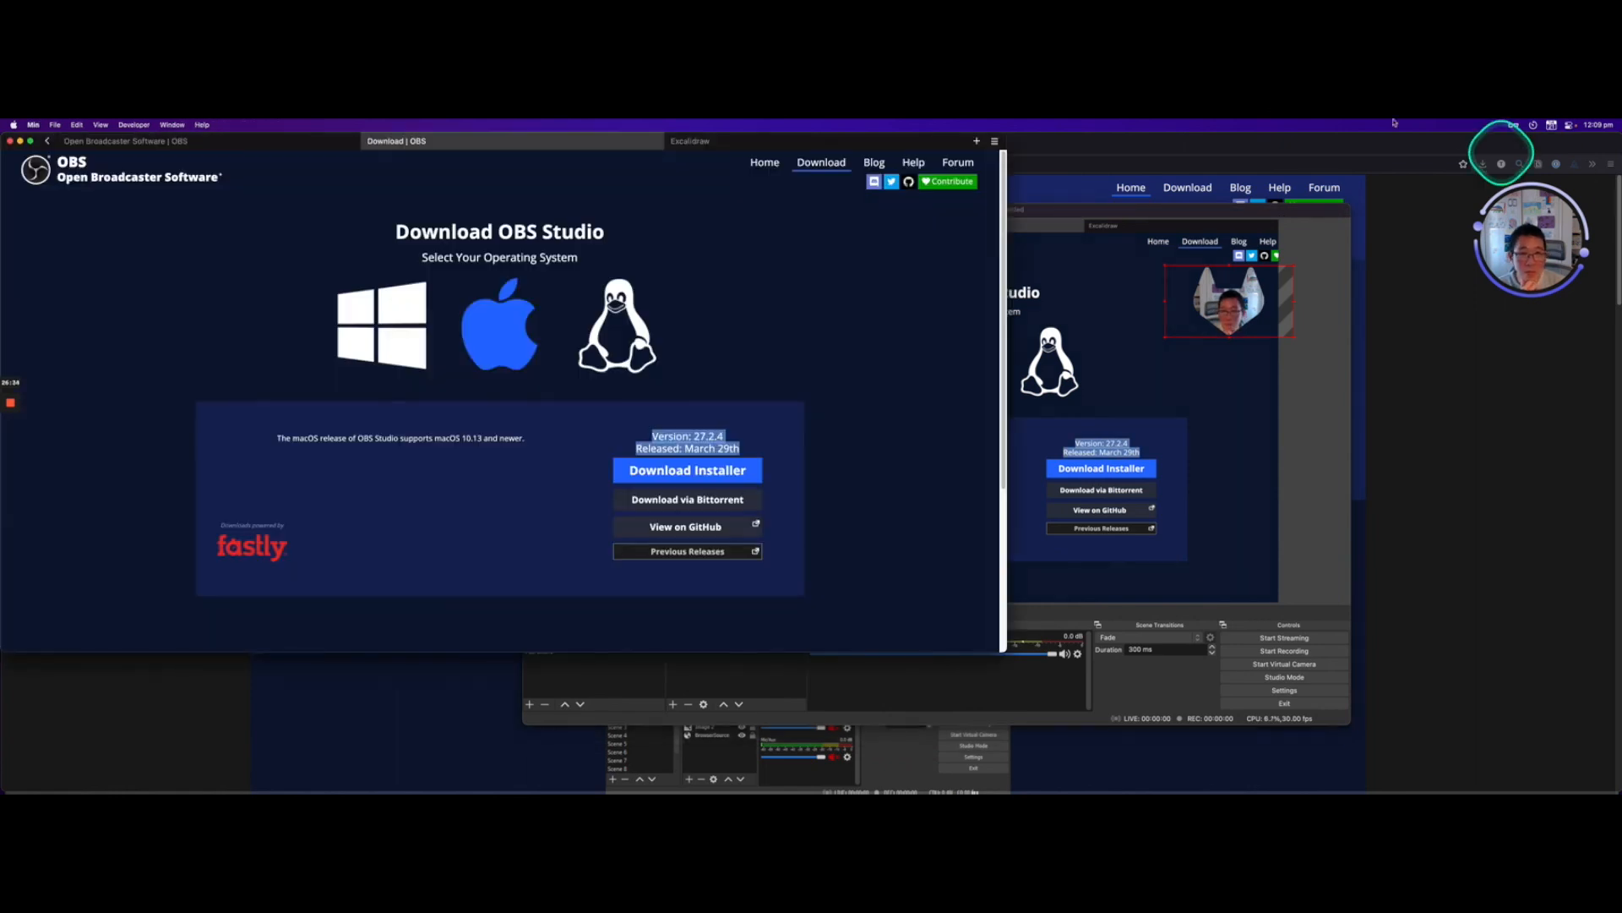
pyautogui.click(725, 143)
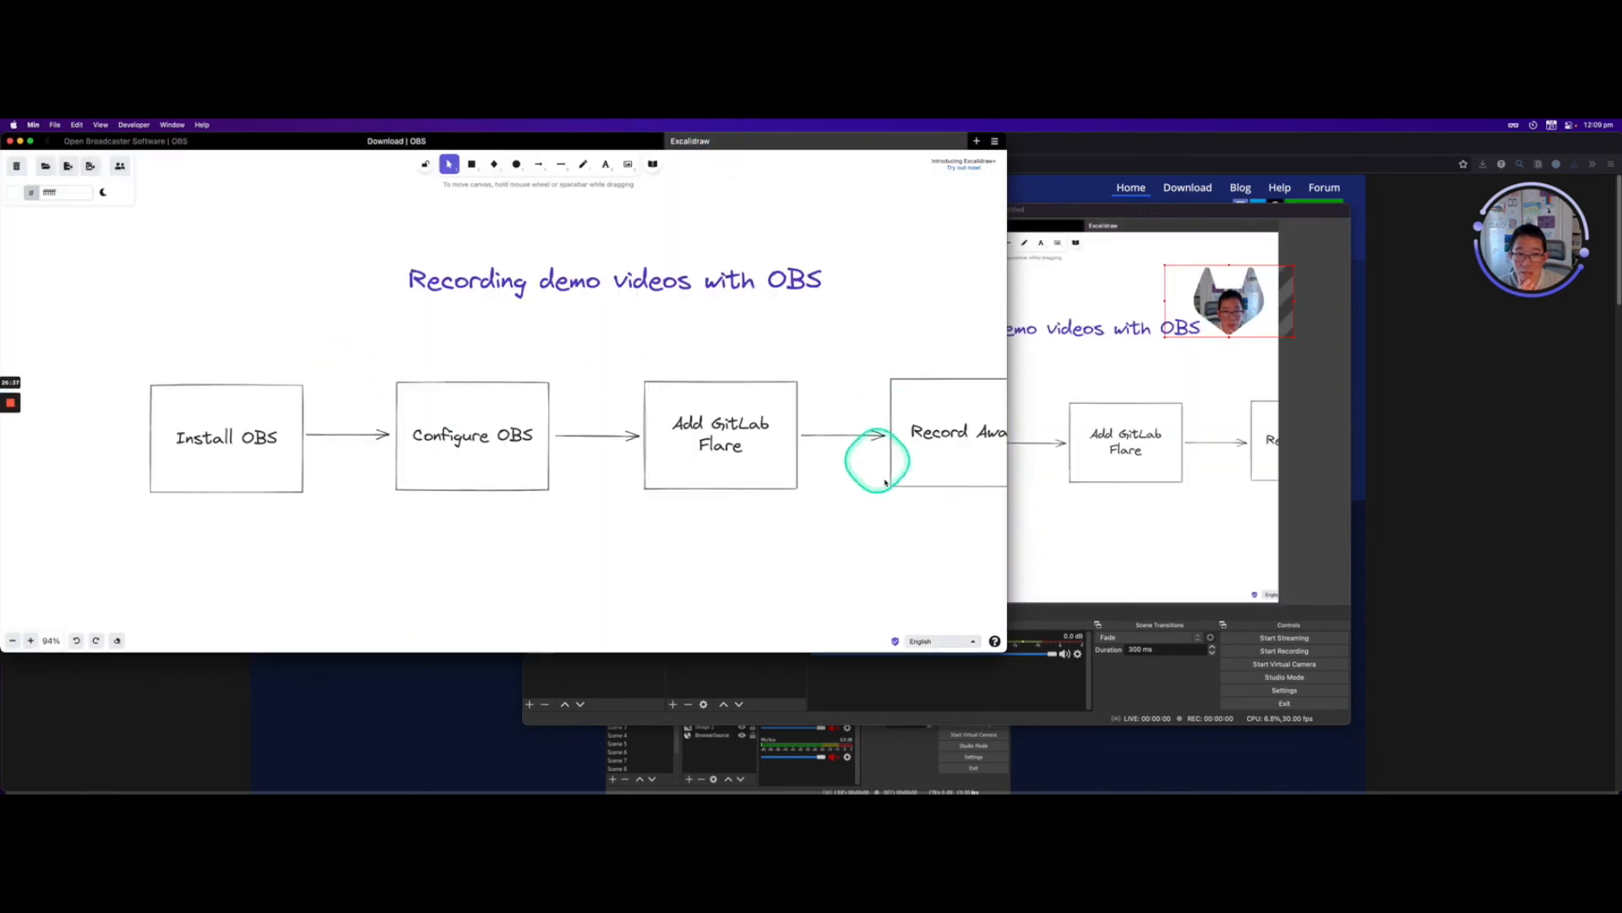
pyautogui.moveTo(797, 550); pyautogui.dragTo(714, 518)
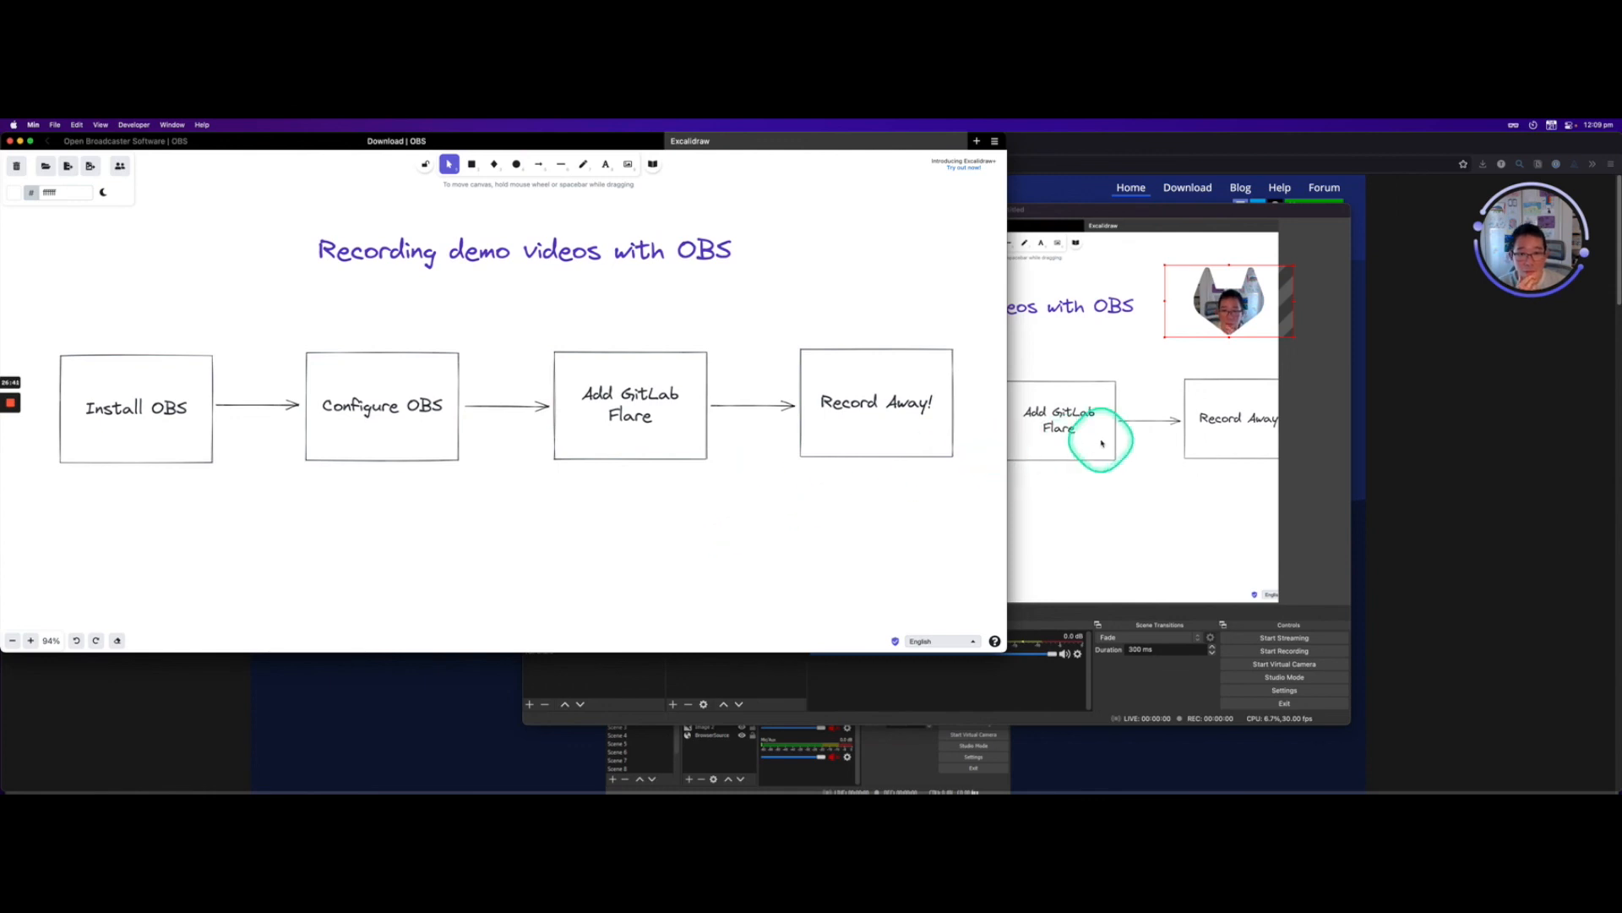
# Return to OBS and switch among the Full Share, Browser Share and Full Camera scenes to check the transitions, ending on Full Share.
pyautogui.click(625, 680)
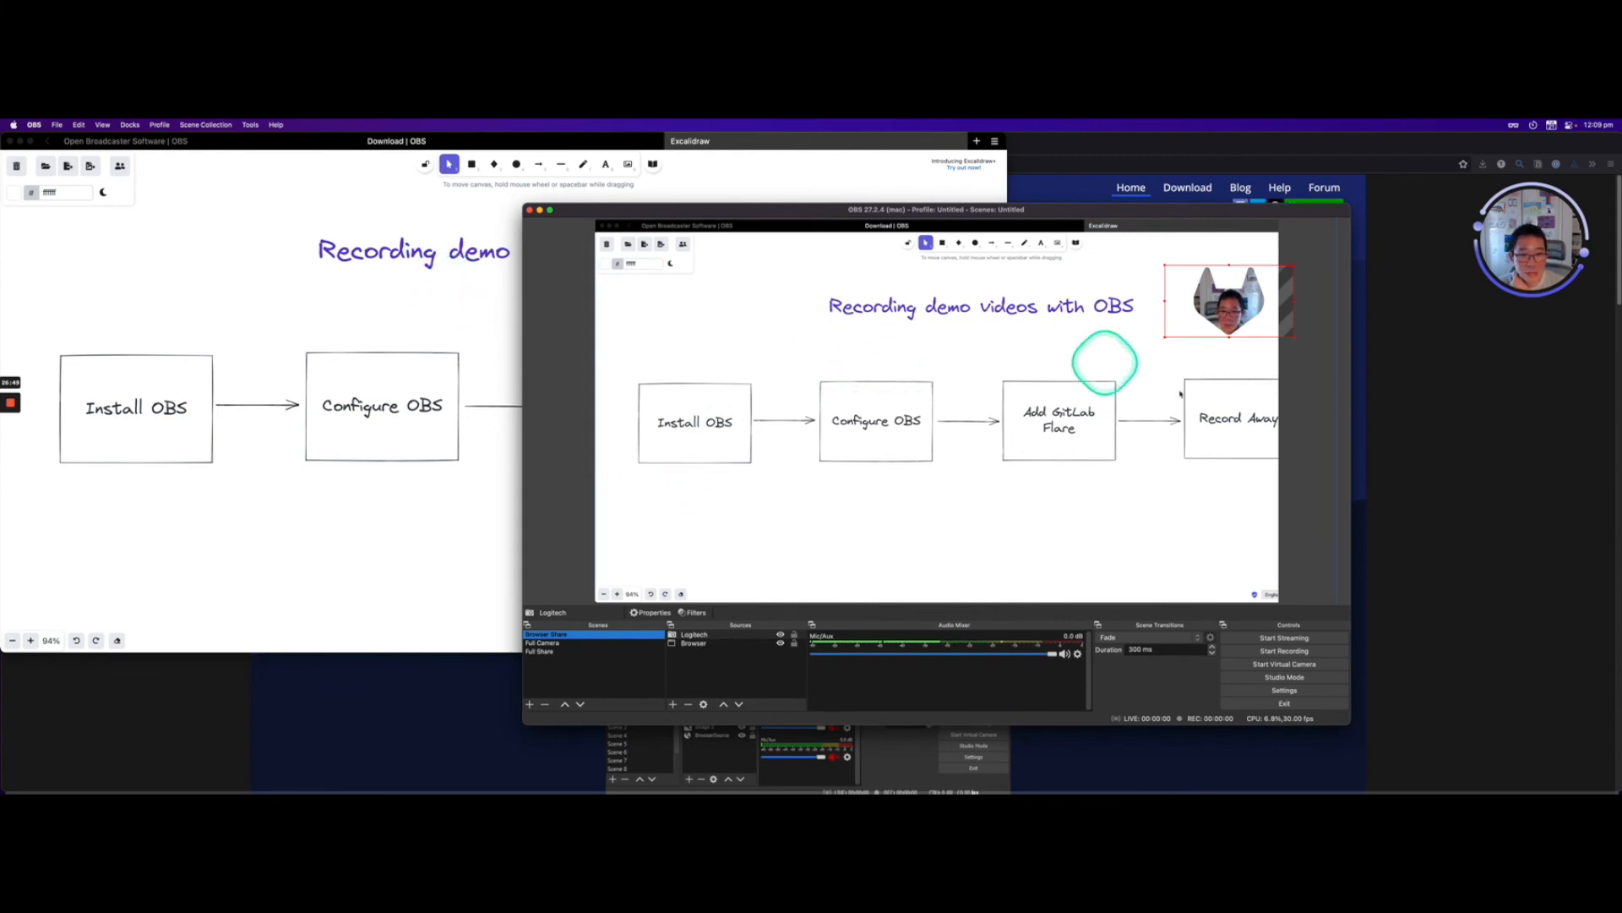
pyautogui.click(541, 652)
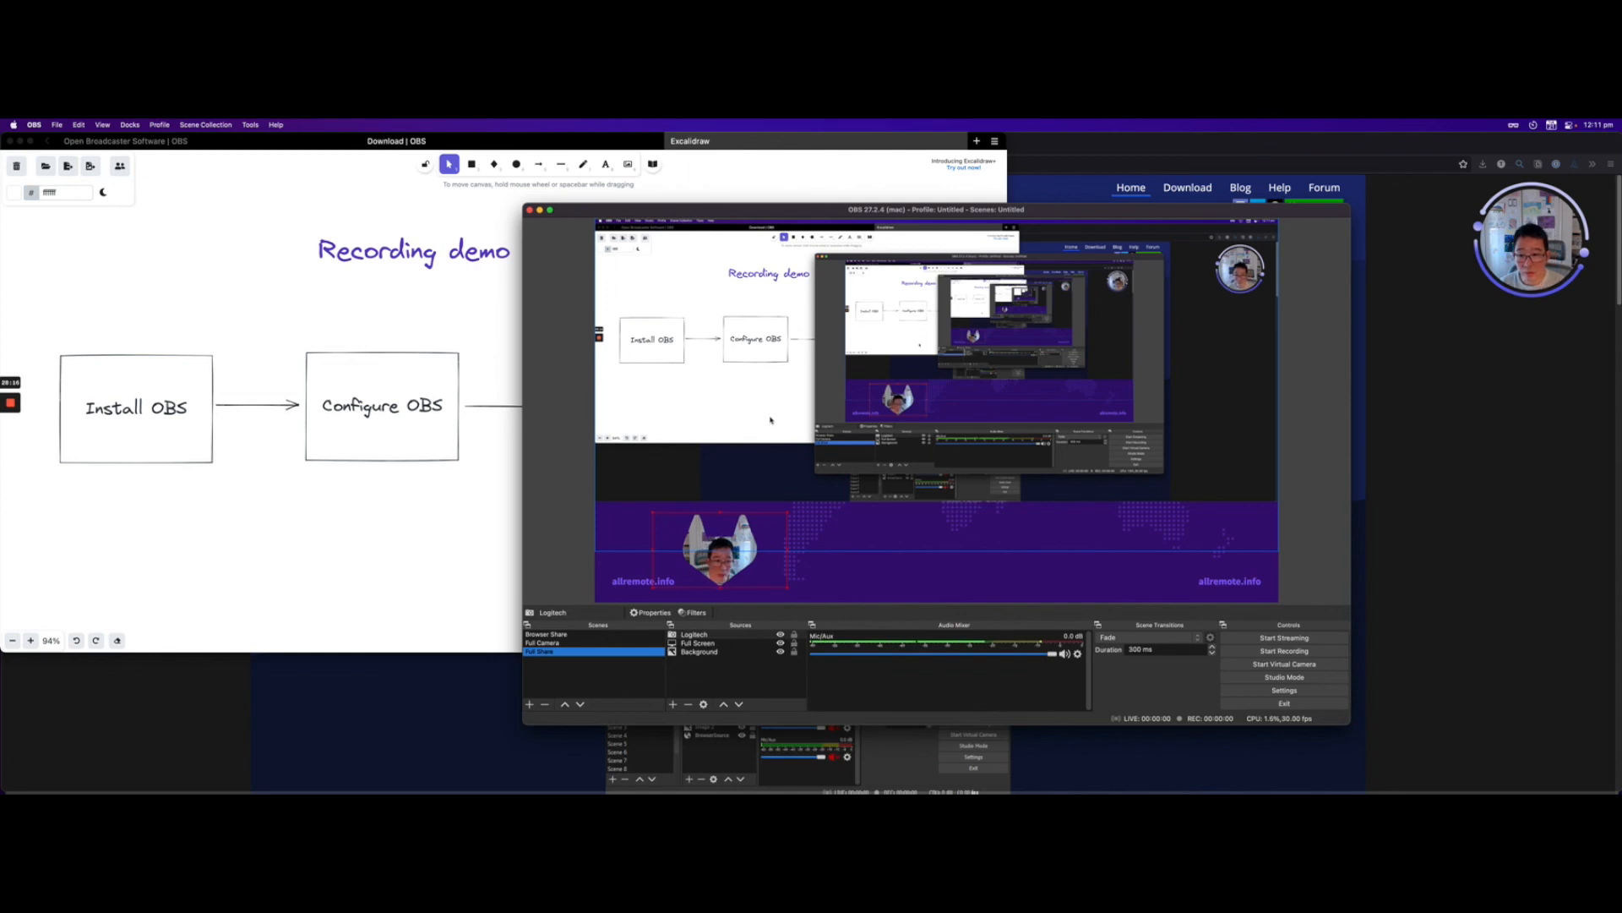
pyautogui.click(554, 634)
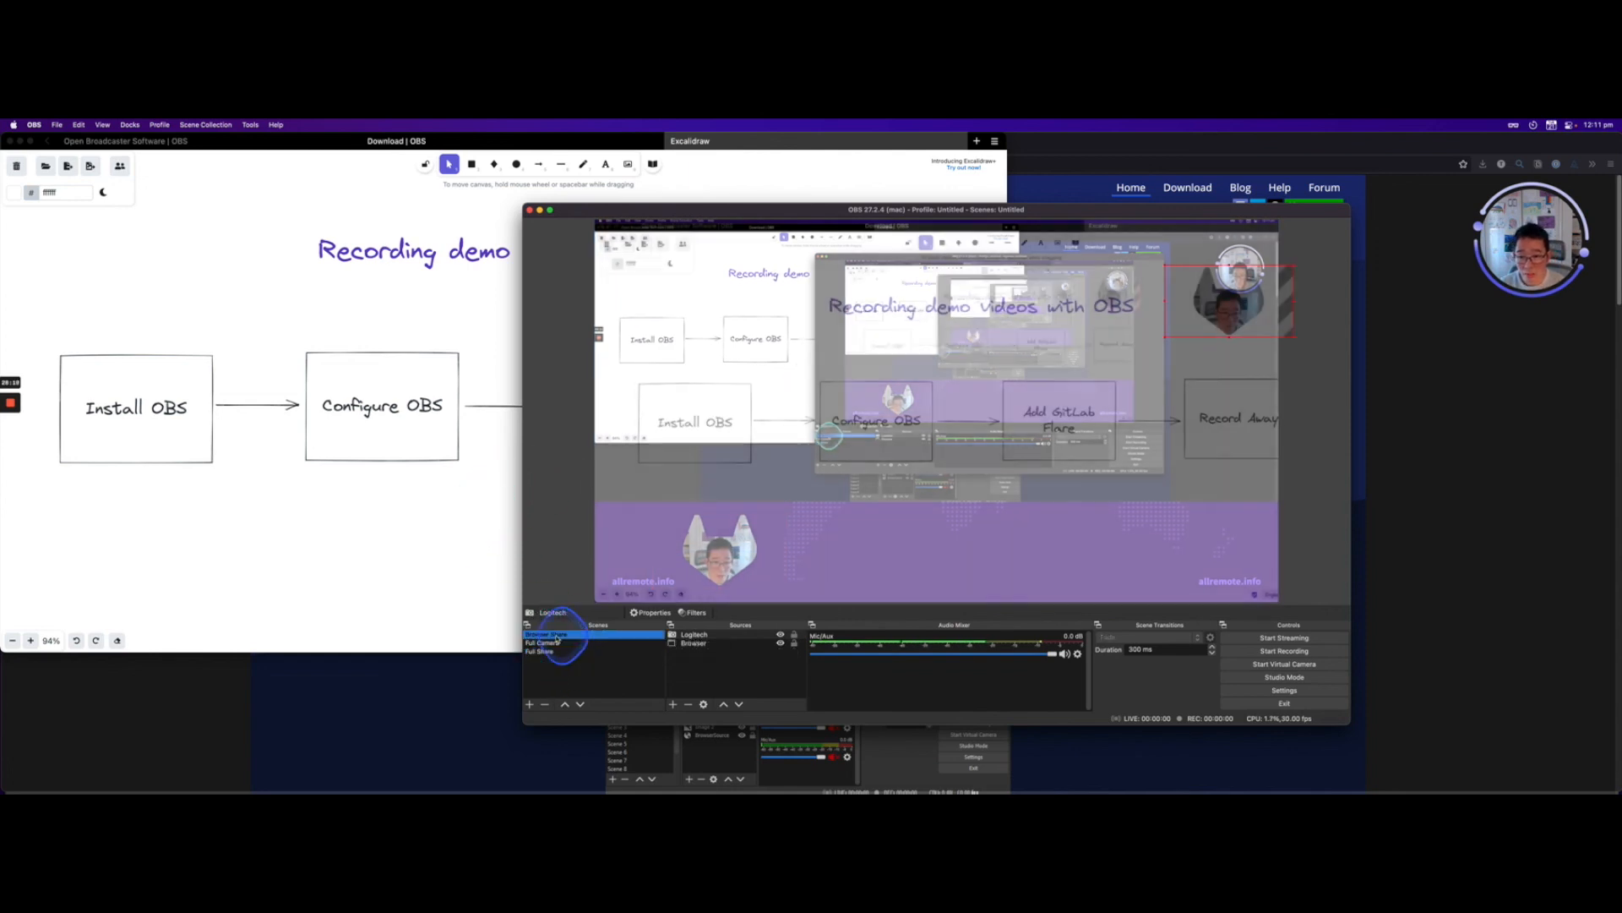
pyautogui.click(557, 641)
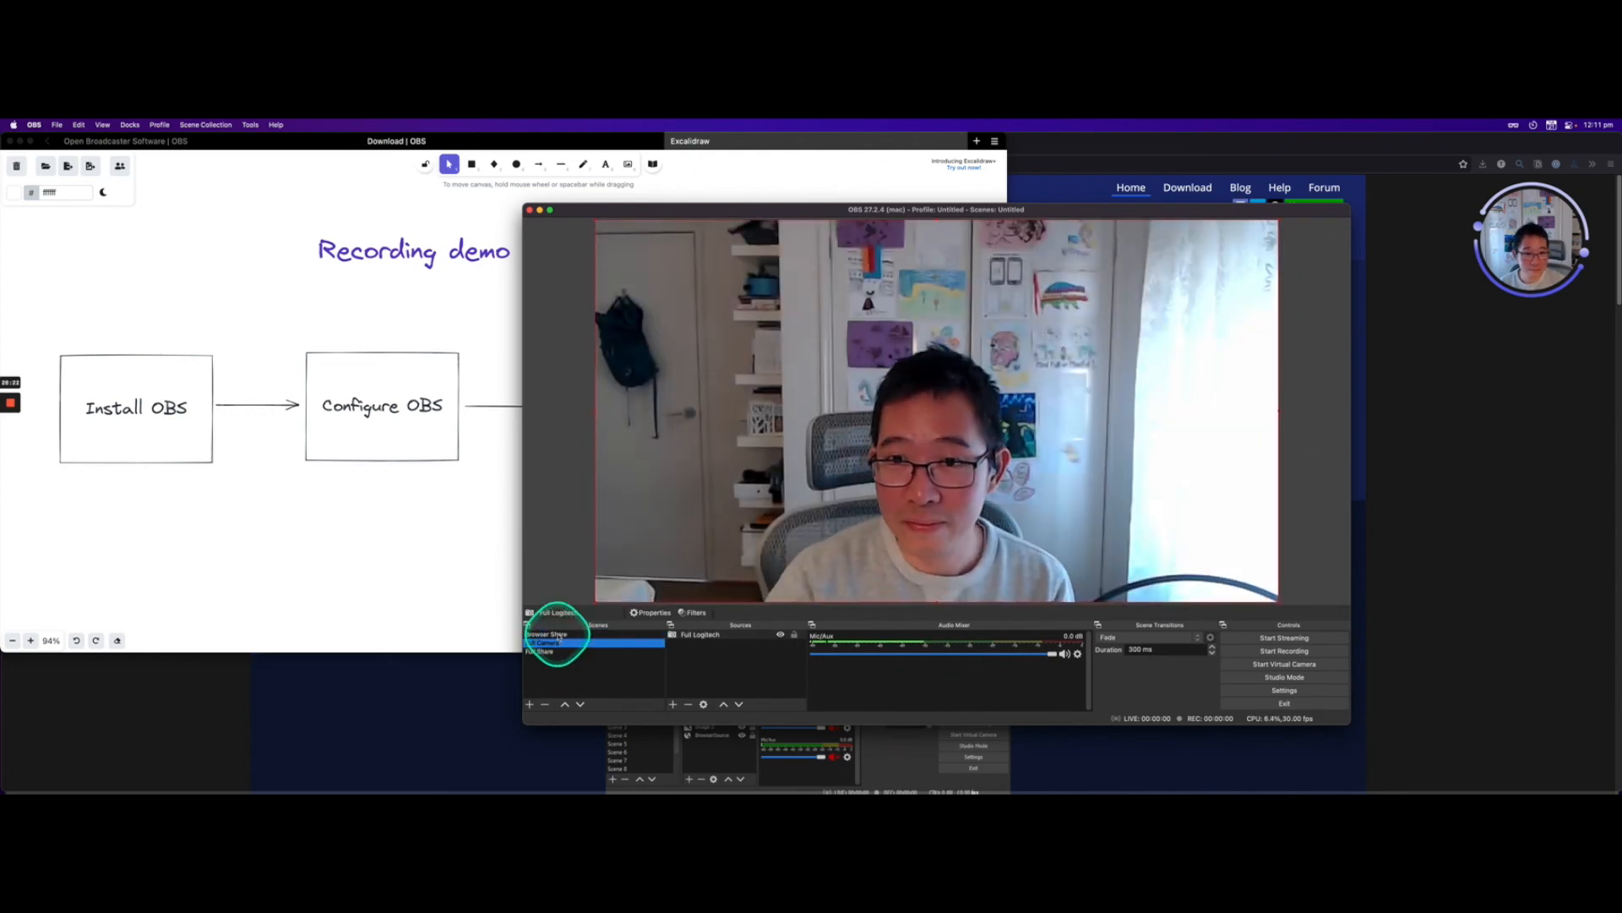
pyautogui.click(558, 634)
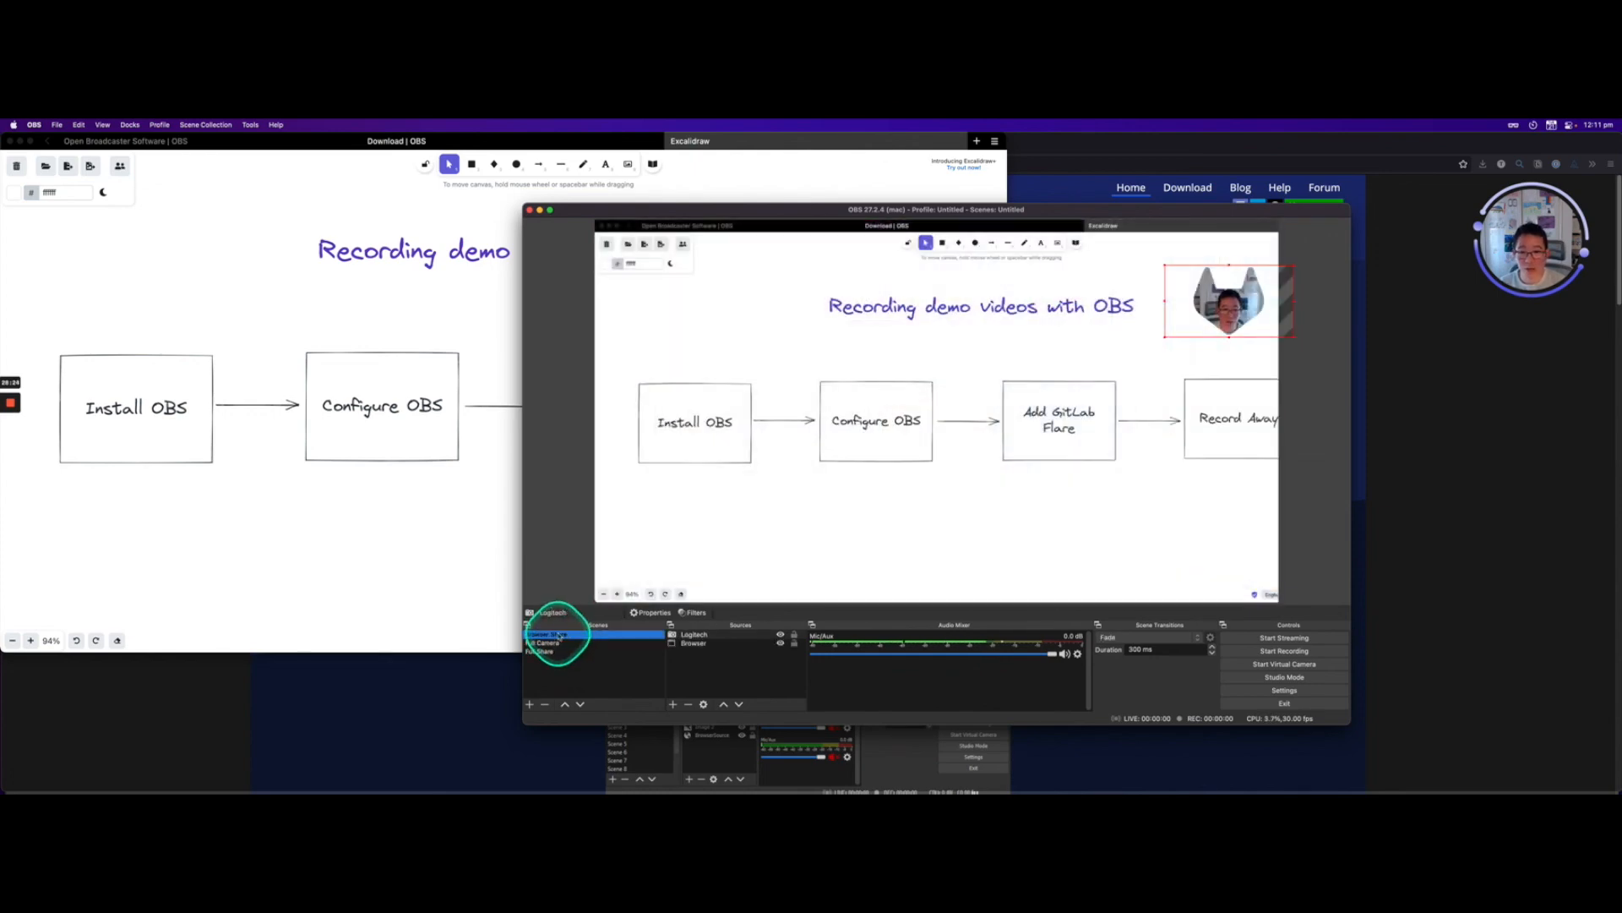
pyautogui.click(551, 652)
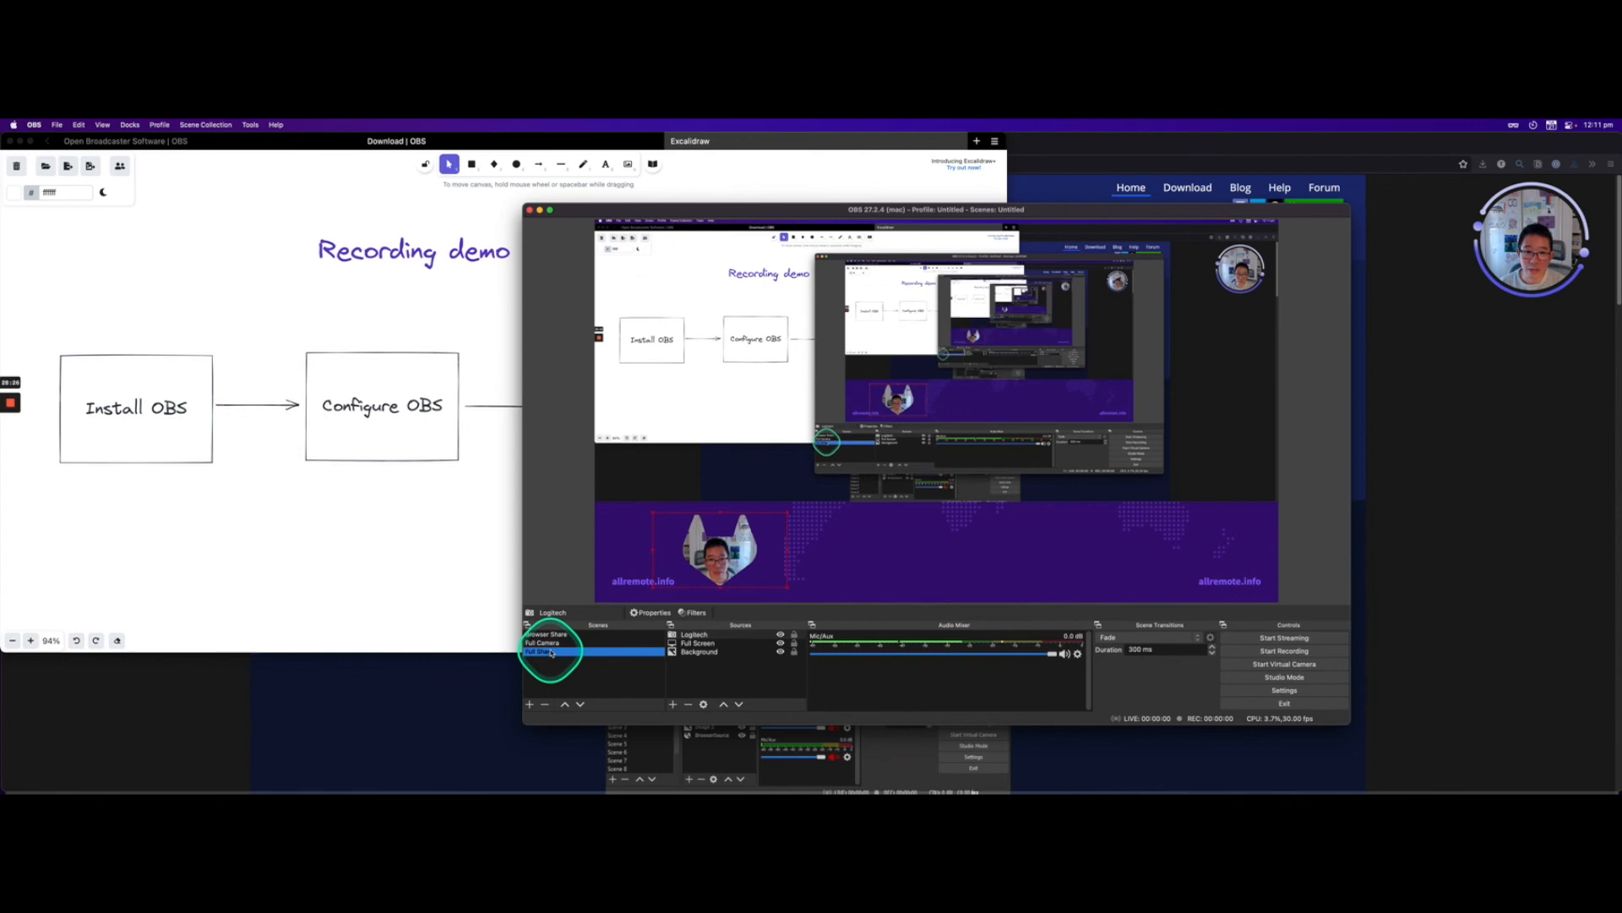